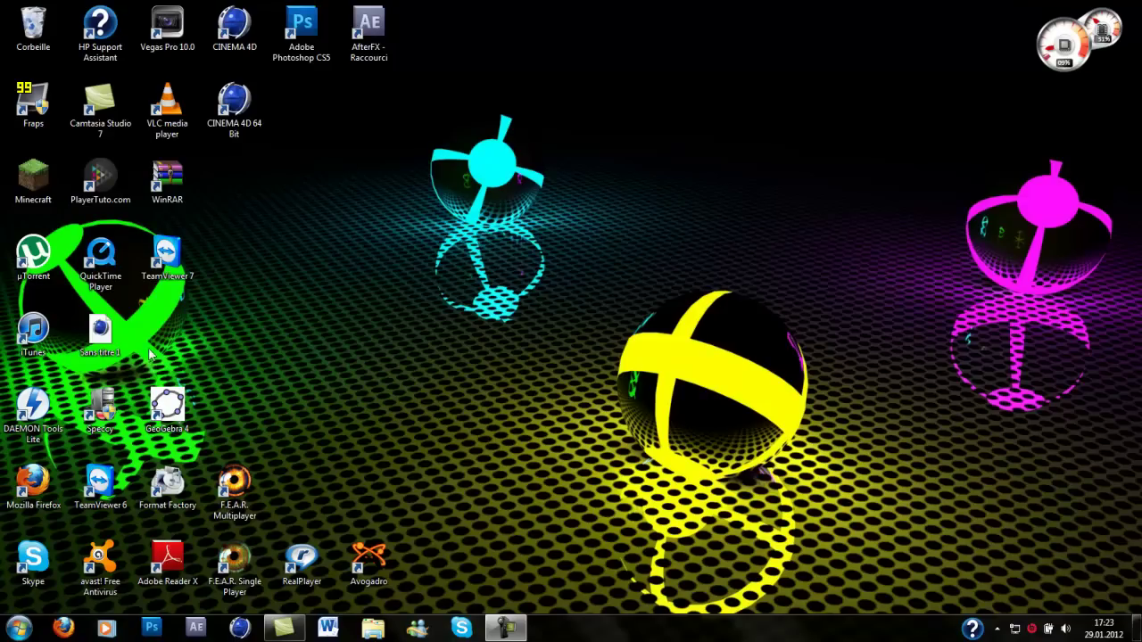
Open the "Sans titre 1" project from the desktop in CINEMA 4D and switch to the Cacahuète_c4d user layout
double_click(100, 332)
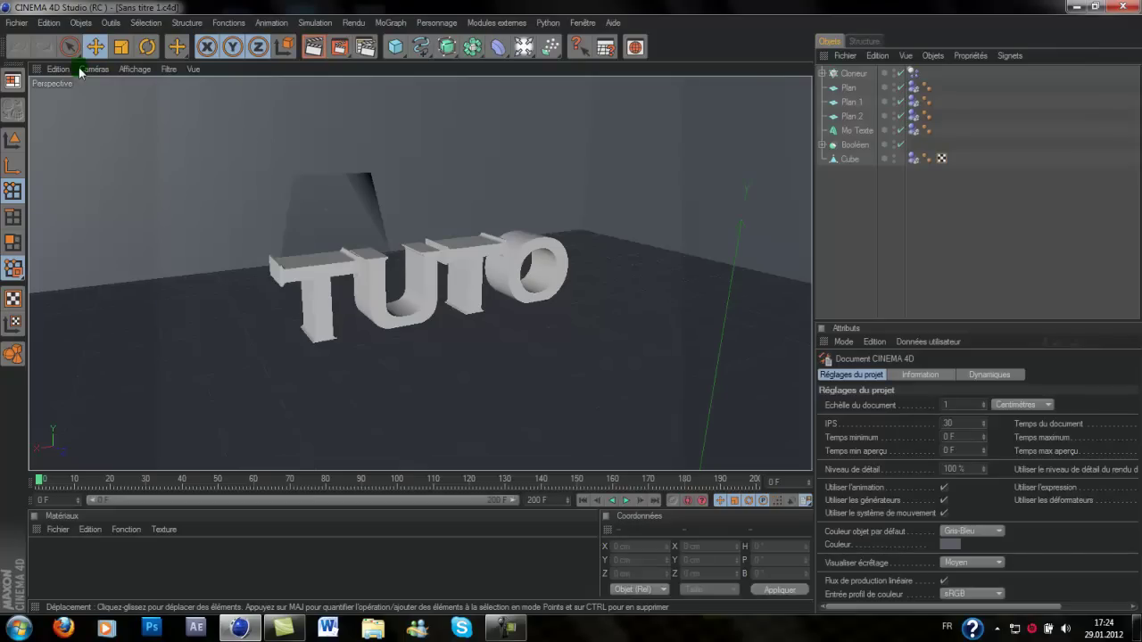
left_click(17, 82)
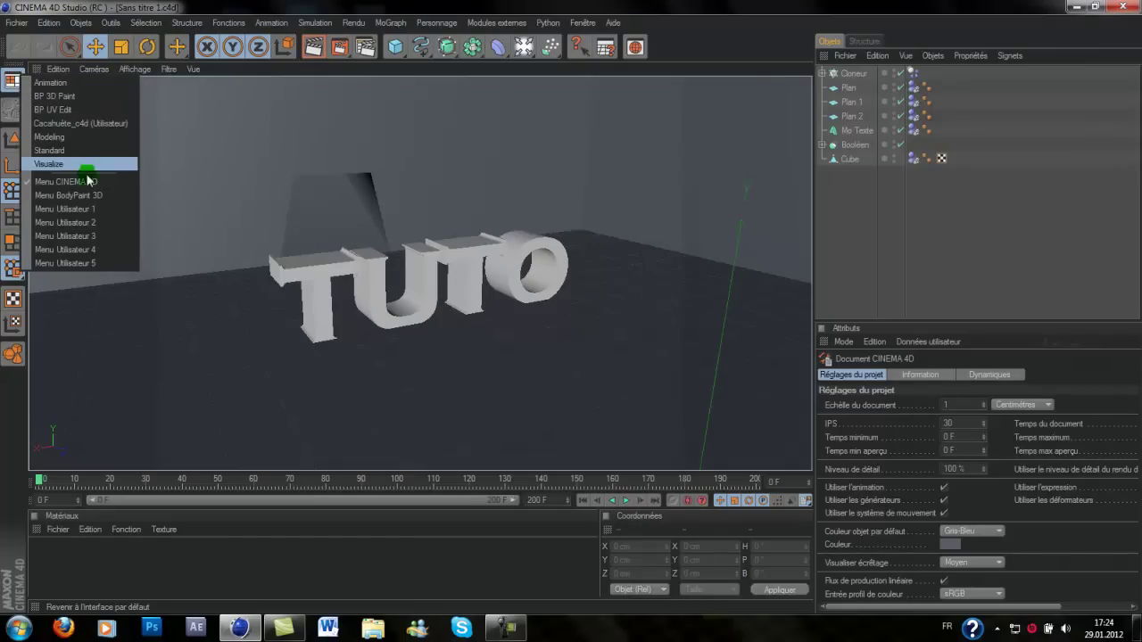
left_click(90, 139)
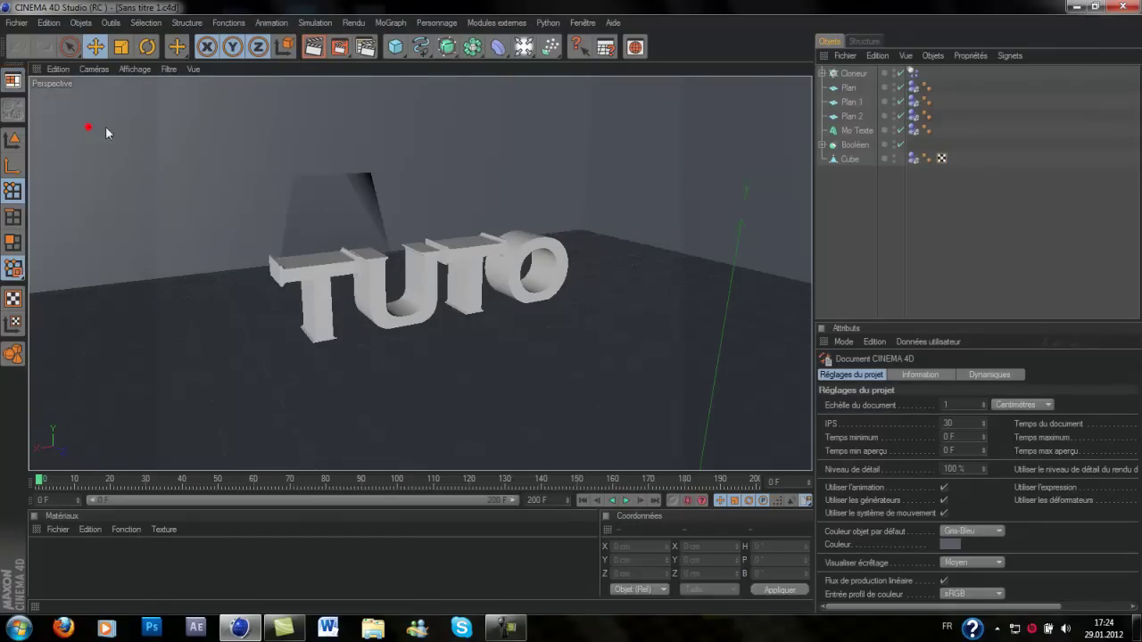
left_click(180, 182)
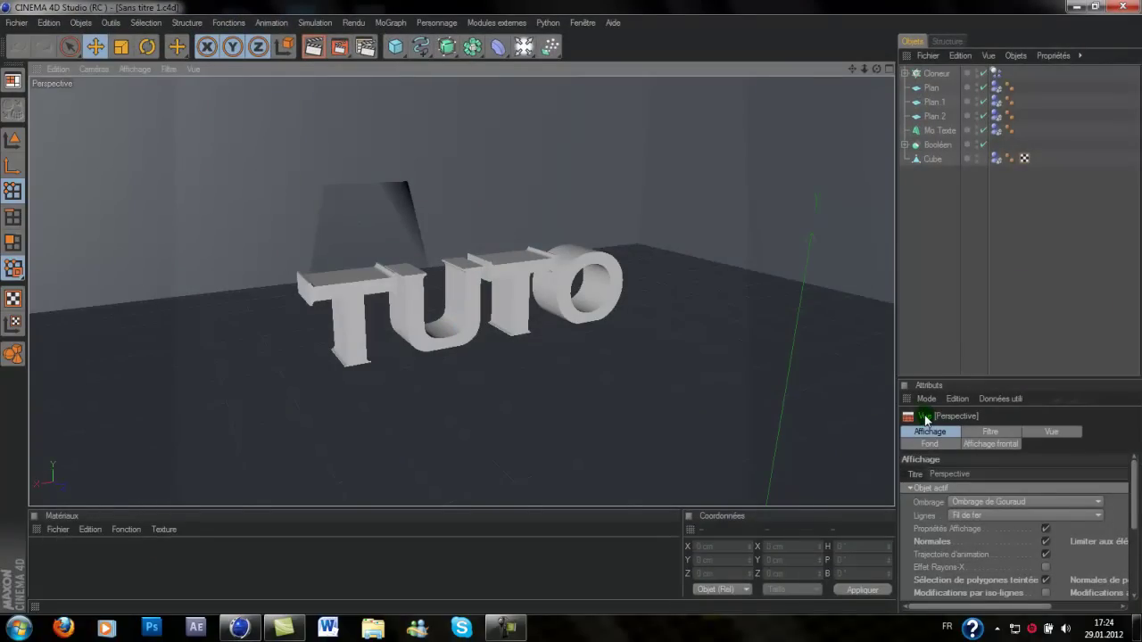
Set the render output to the HDTV 1080 29.97 film/video preset in the render settings
left_click(364, 47)
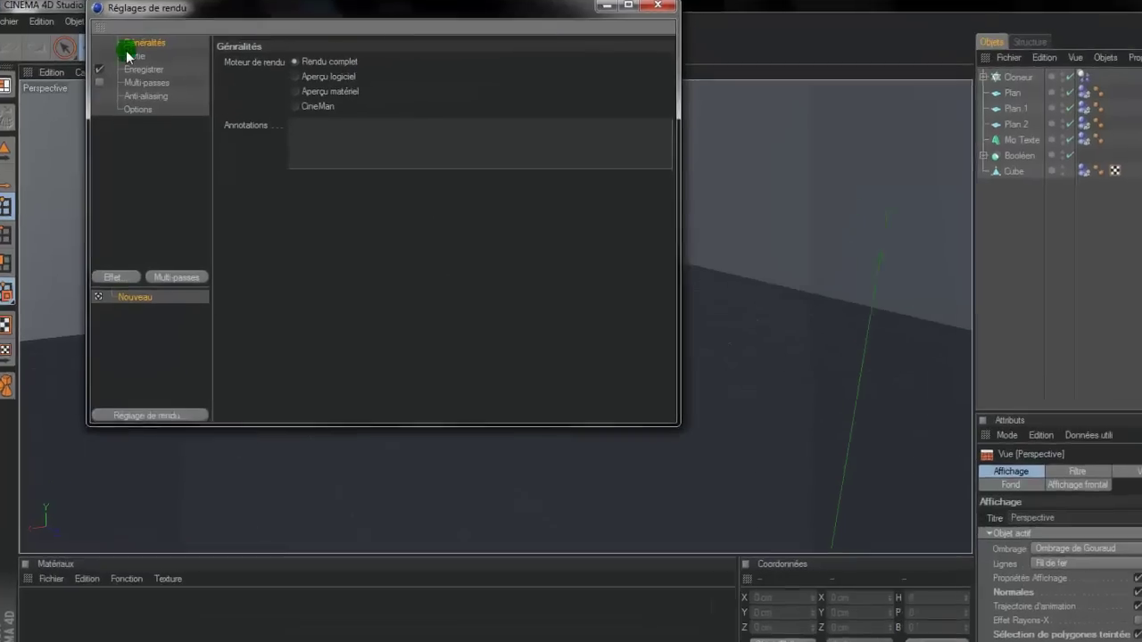
left_click(133, 53)
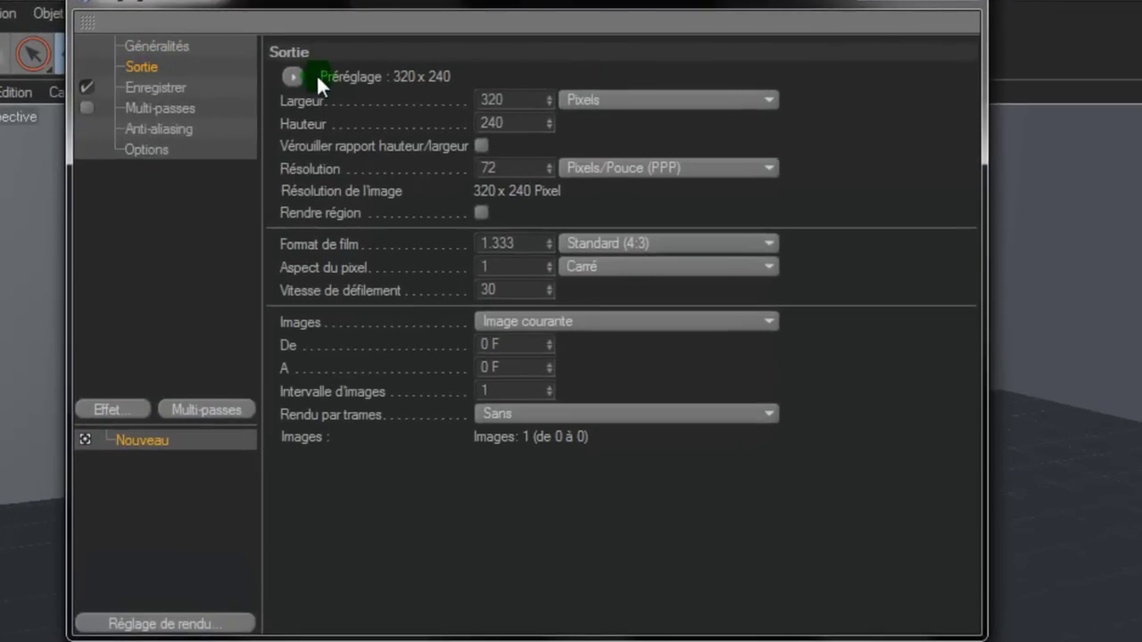
left_click(294, 76)
mouse_move(315, 127)
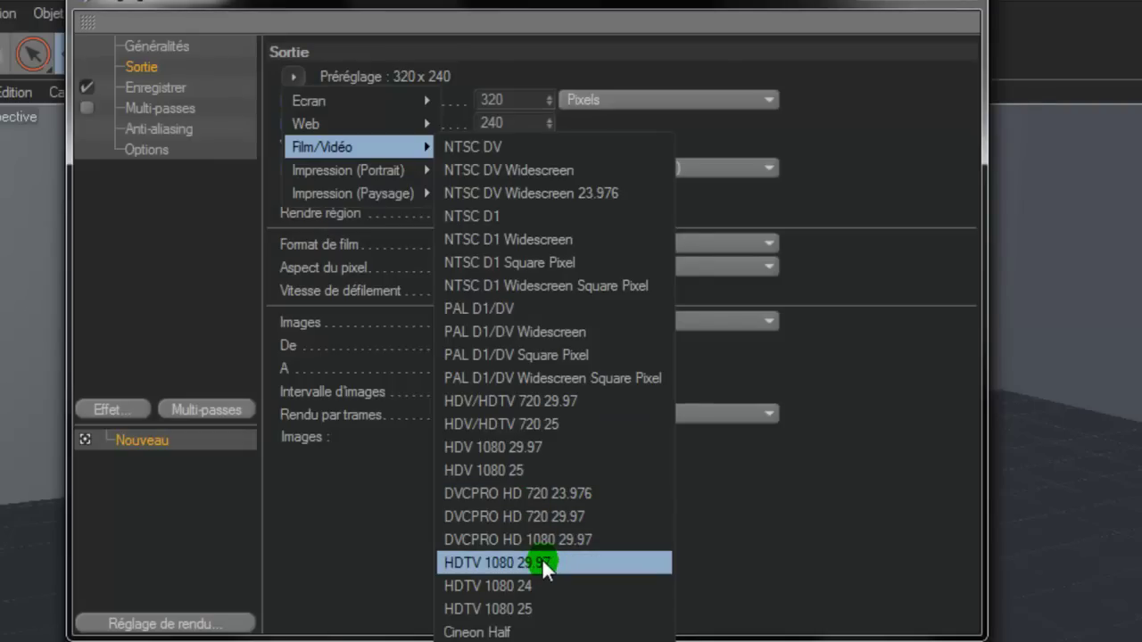
left_click(542, 558)
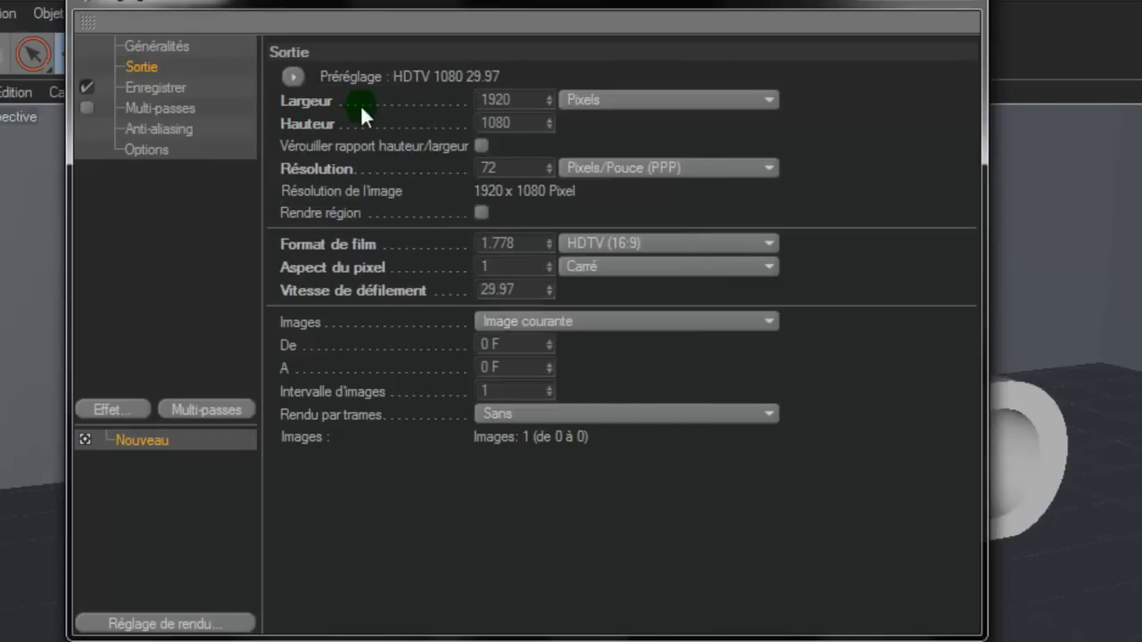
Set the output resolution to 100, keeping Pixels/Pouce (PPP) as the unit
double_click(514, 168)
type("100")
left_click(728, 166)
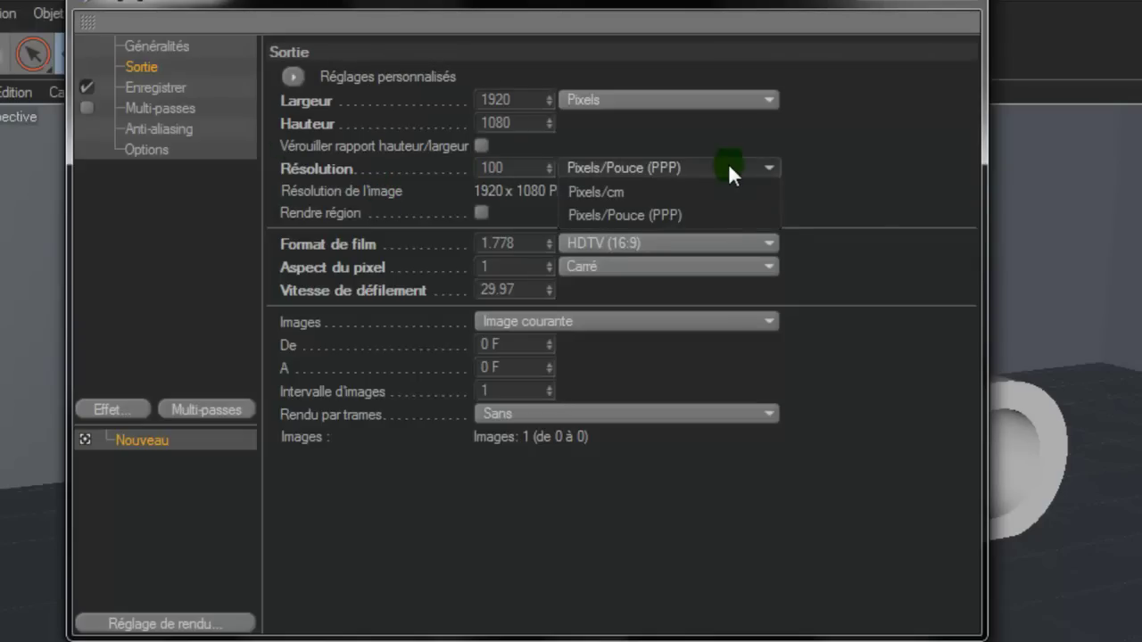
left_click(729, 166)
left_click(492, 167)
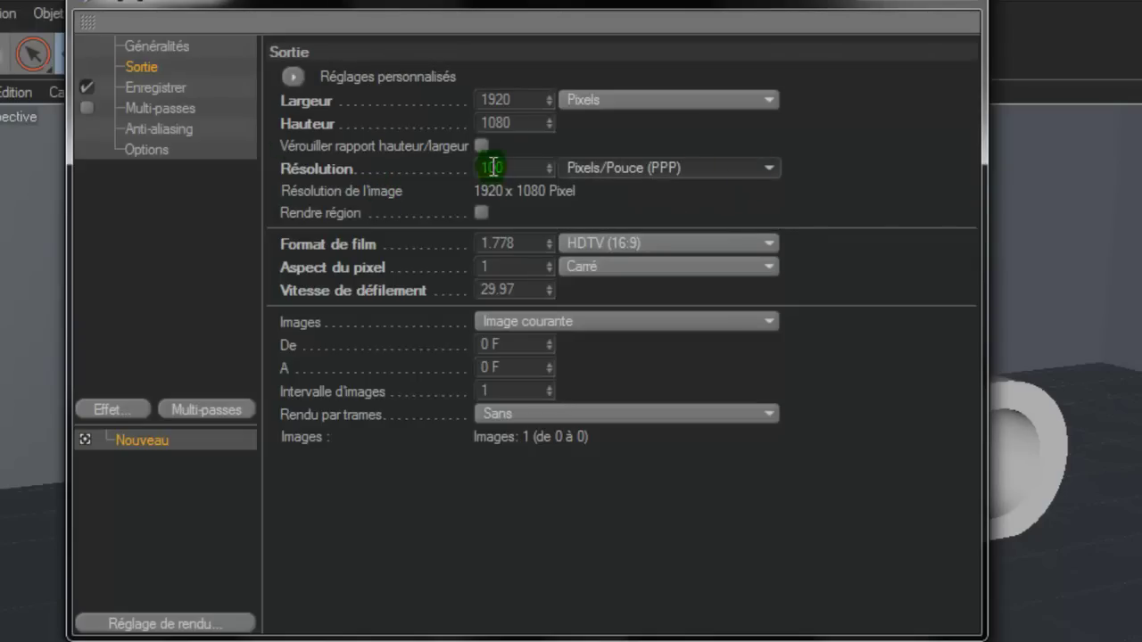
Configure the render to be saved on the desktop as "Boule lumineuse" in JPEG format
left_click(157, 87)
left_click(480, 116)
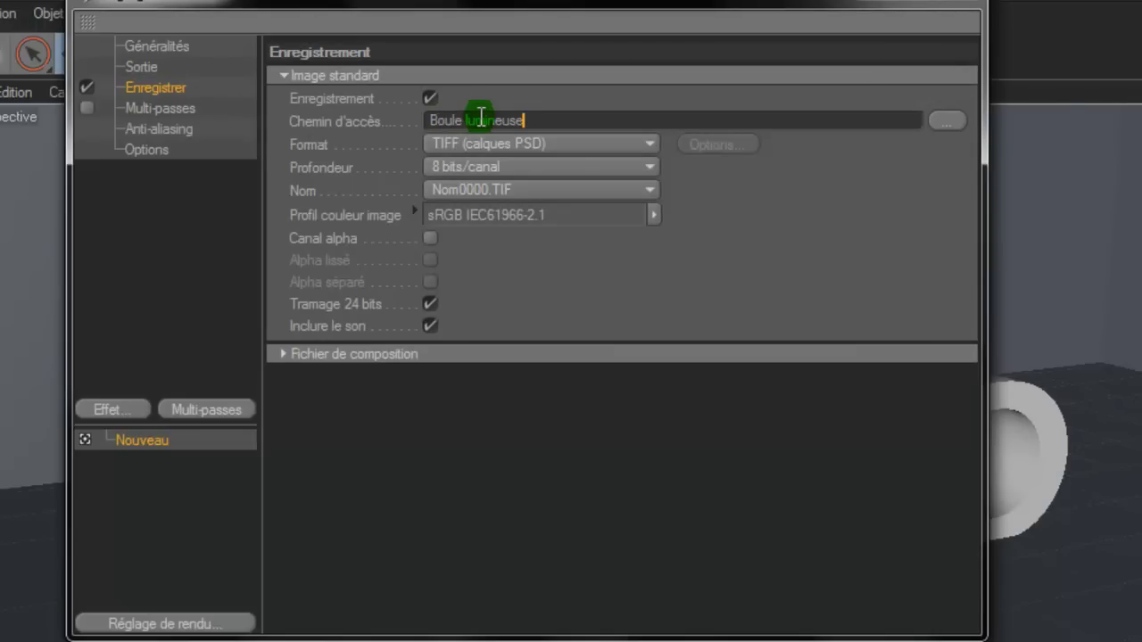
left_click(947, 120)
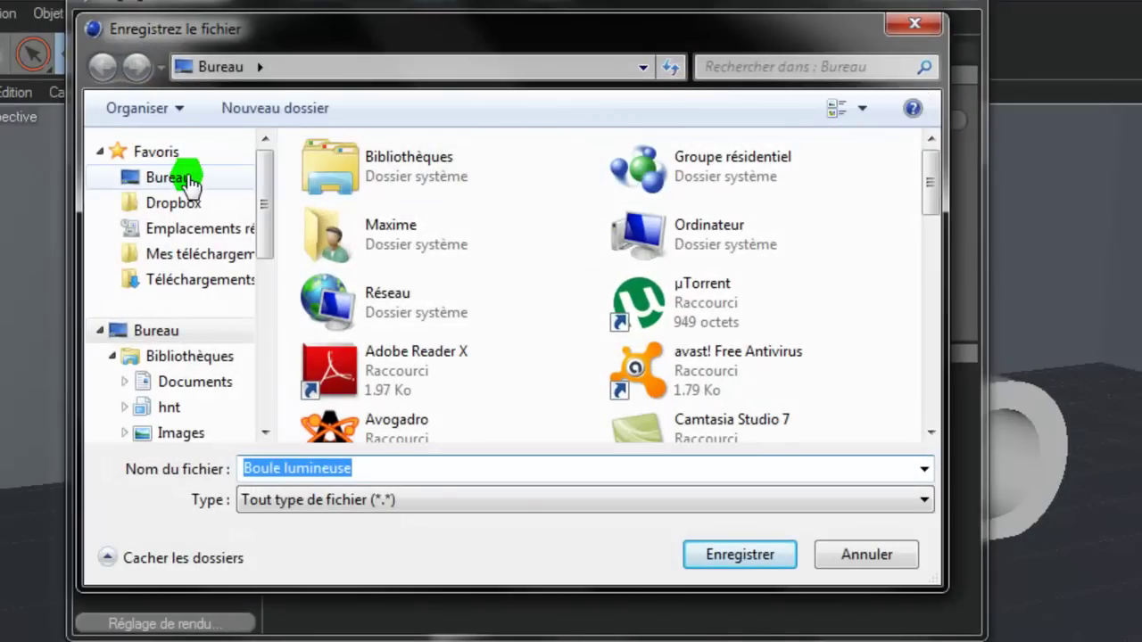
left_click(191, 181)
left_click(760, 552)
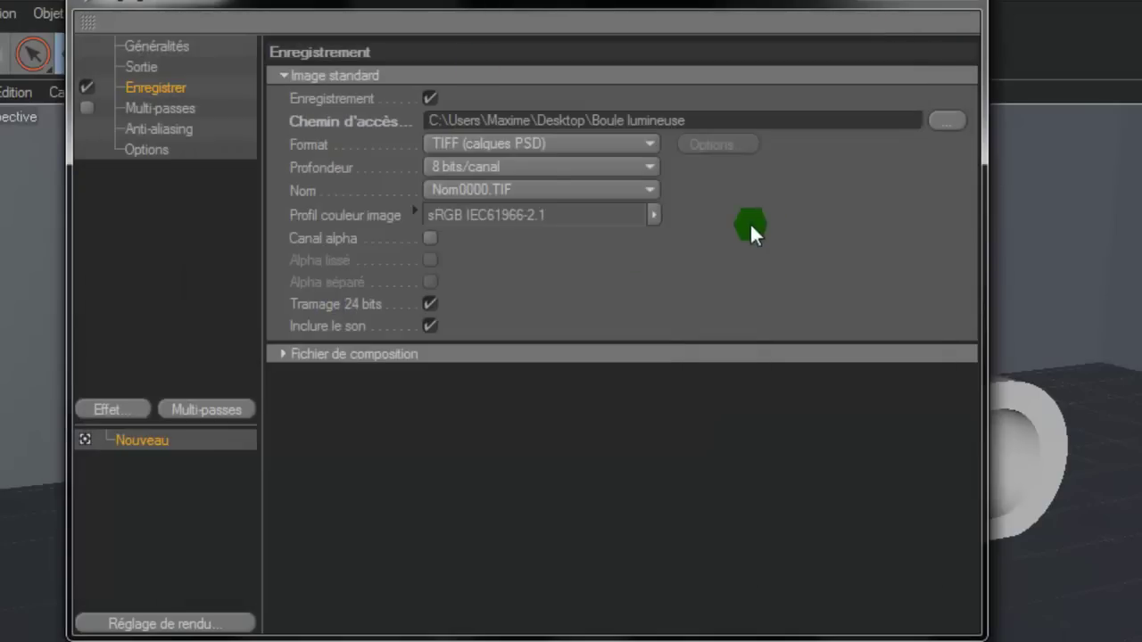
left_click(519, 149)
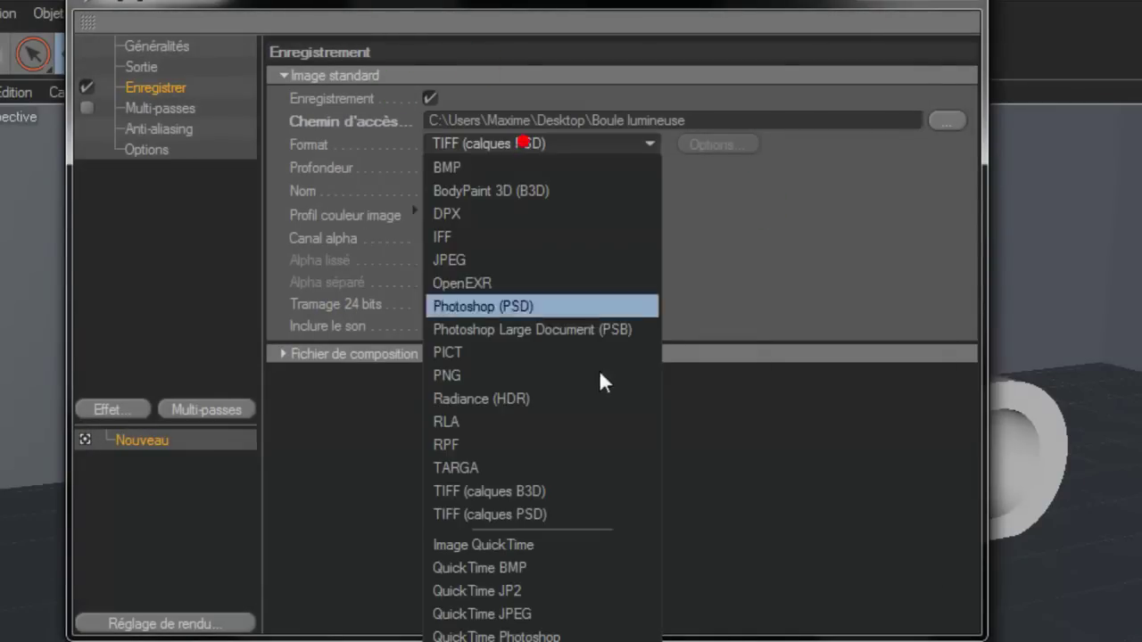
left_click(541, 261)
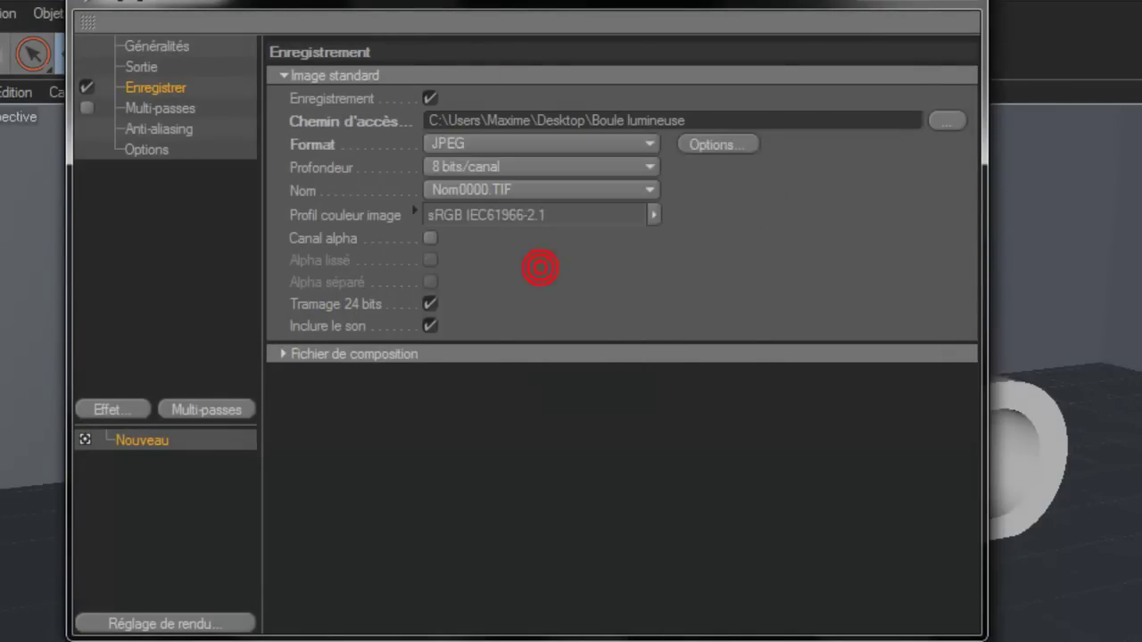
Set the render anti-aliasing to "Au mieux" and close the render settings
left_click(147, 129)
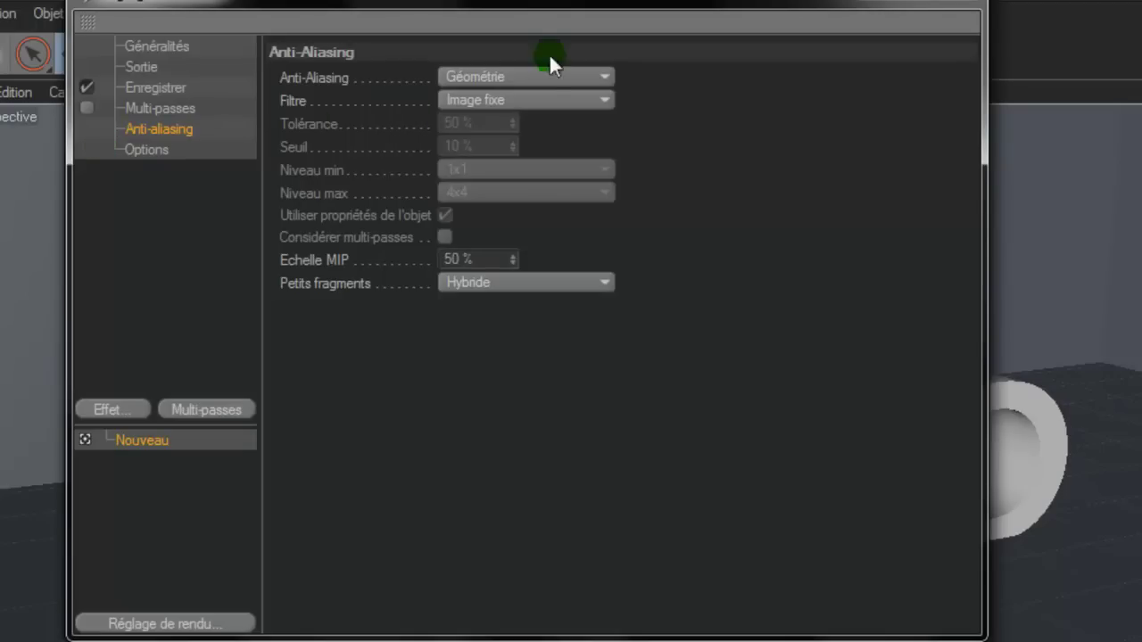
left_click(549, 77)
left_click(533, 146)
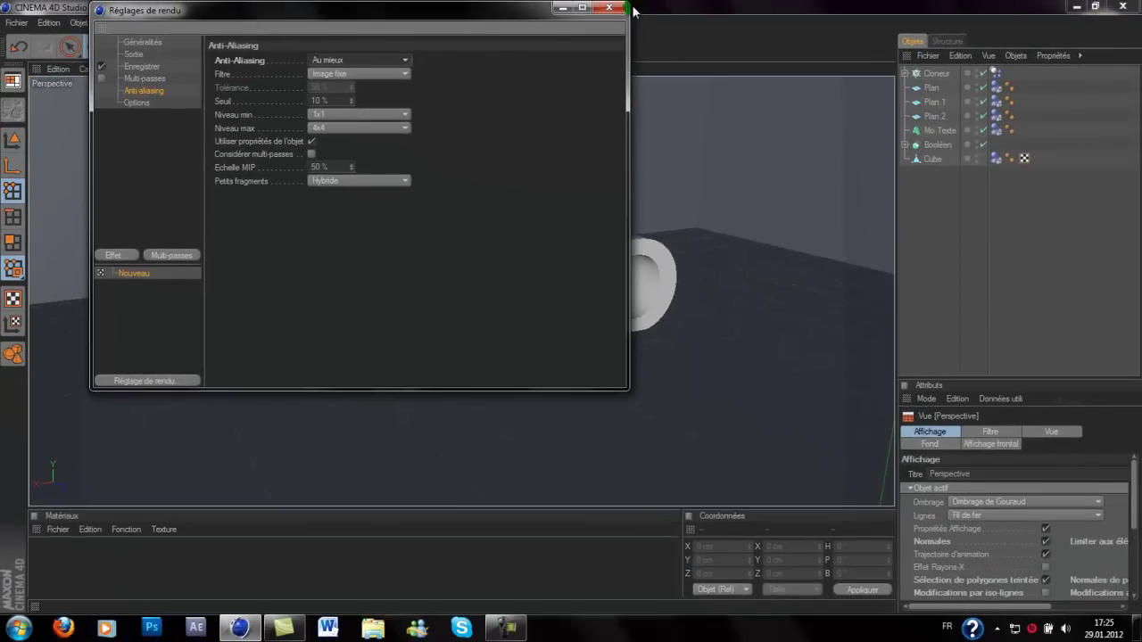
left_click(598, 7)
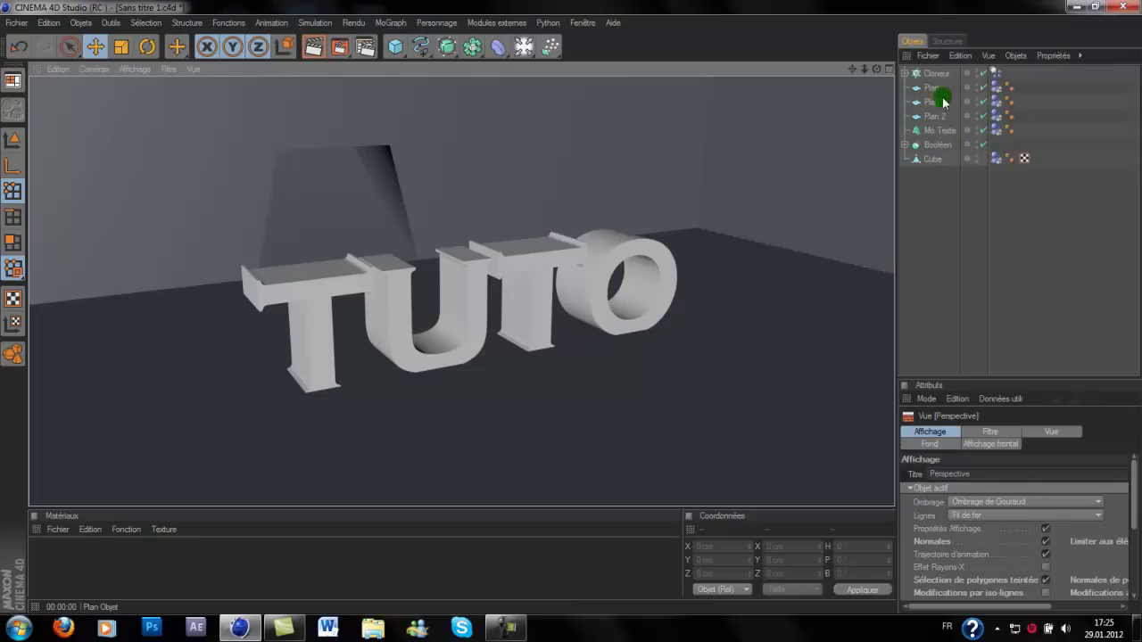
Raise the TUTO Mo Texte object slightly above its current position in the scene
left_click(944, 131)
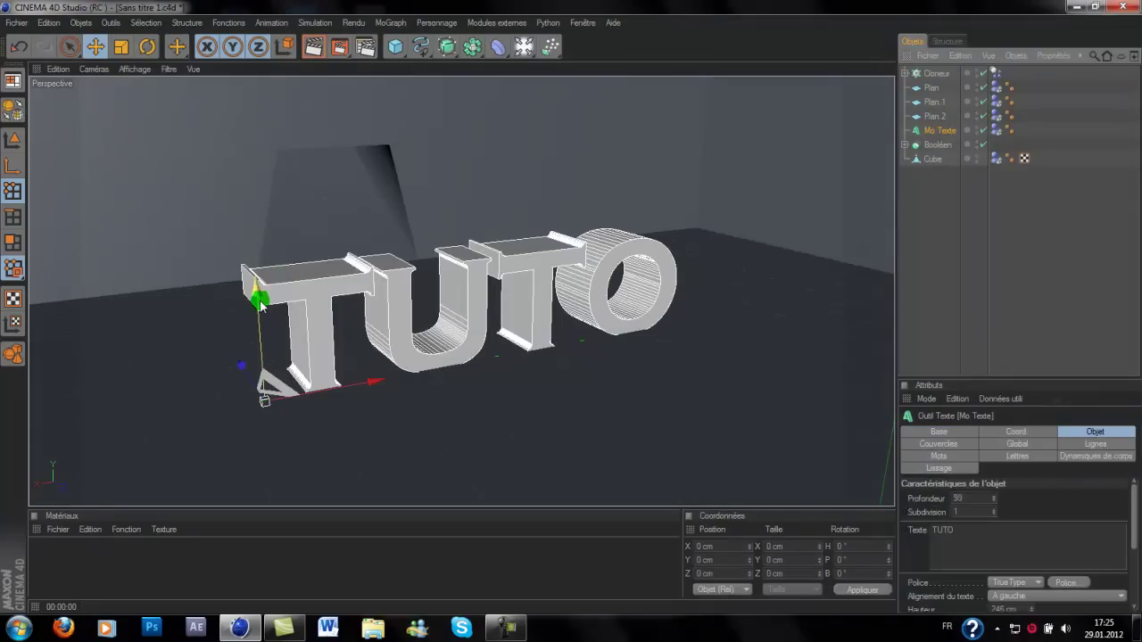
left_click_drag(264, 401, 264, 397)
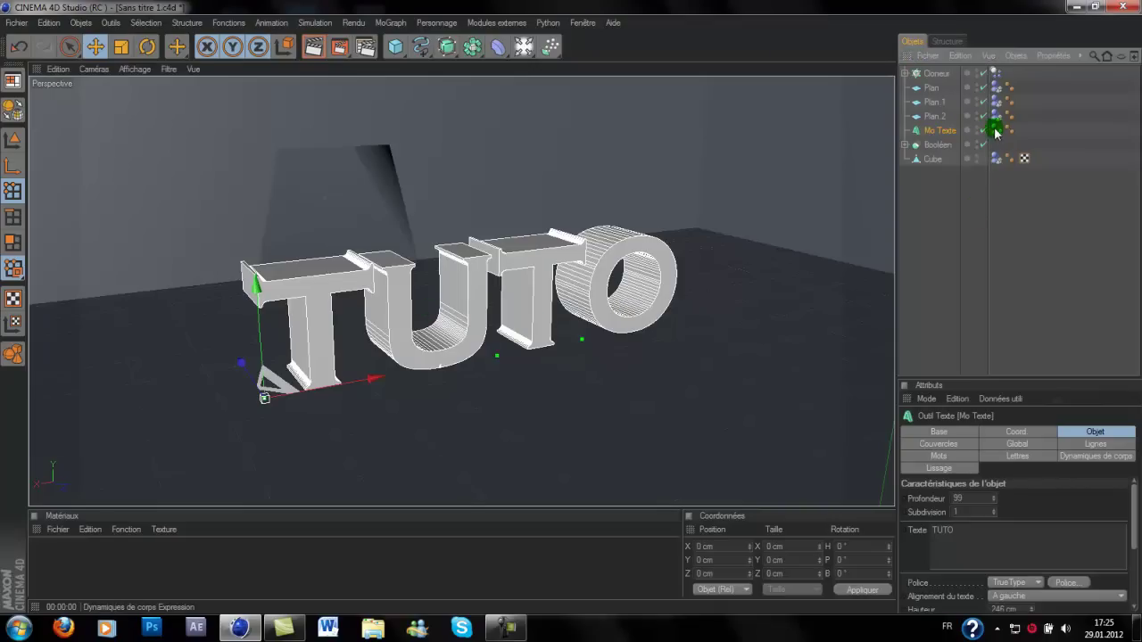
Preview the falling-sphere simulation in the Standard layout, stop it and return the timeline to frame 0
left_click(16, 81)
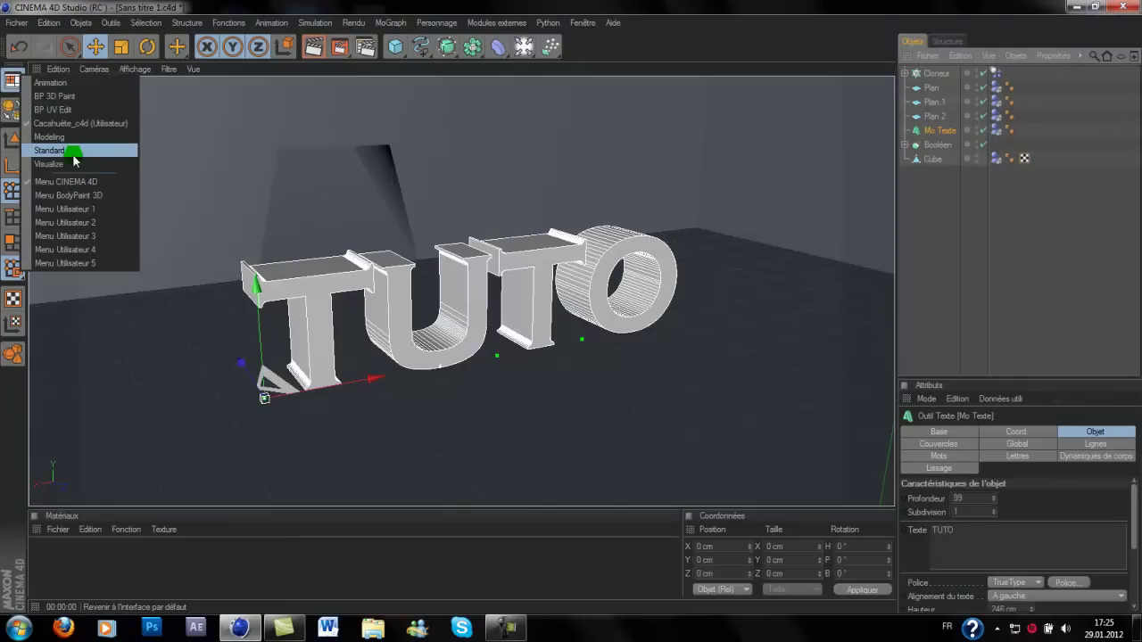
left_click(73, 153)
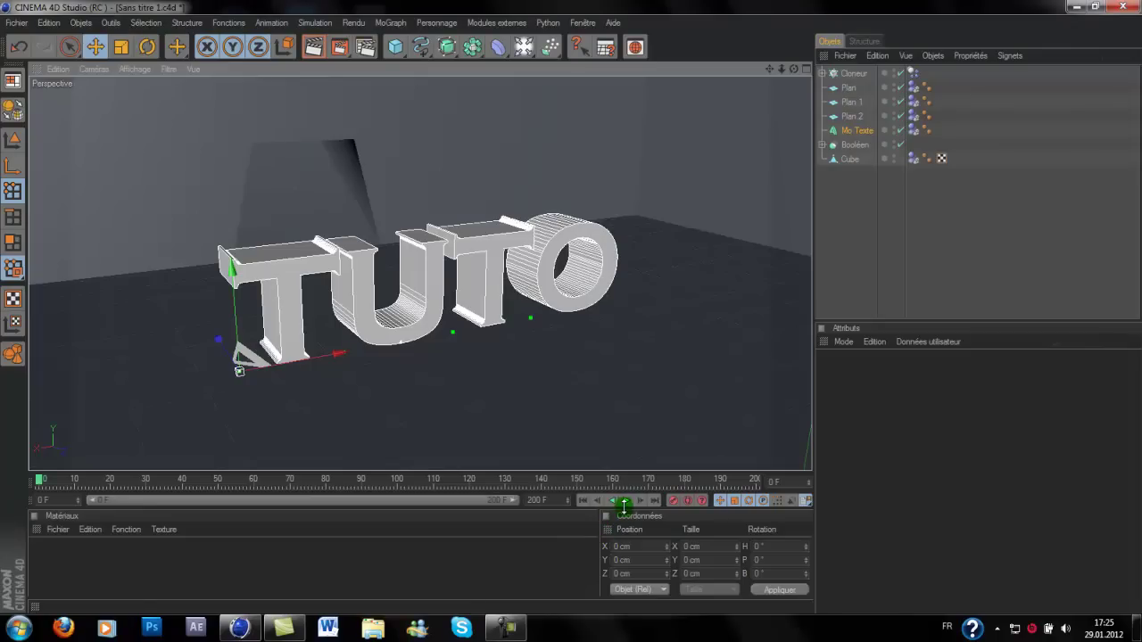
left_click(627, 501)
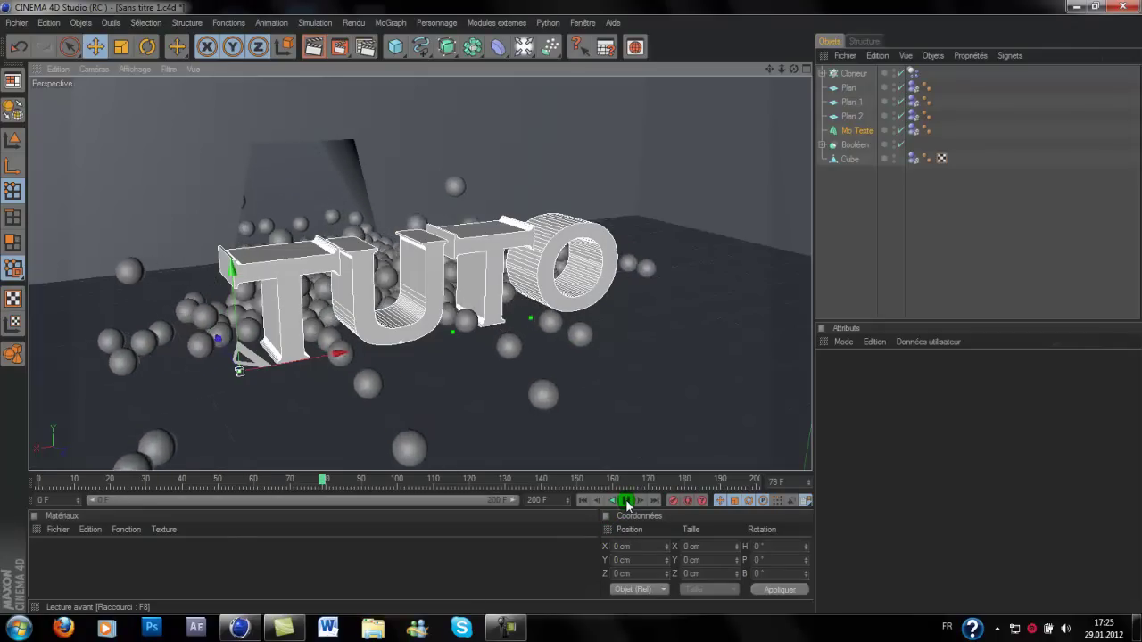
left_click(626, 502)
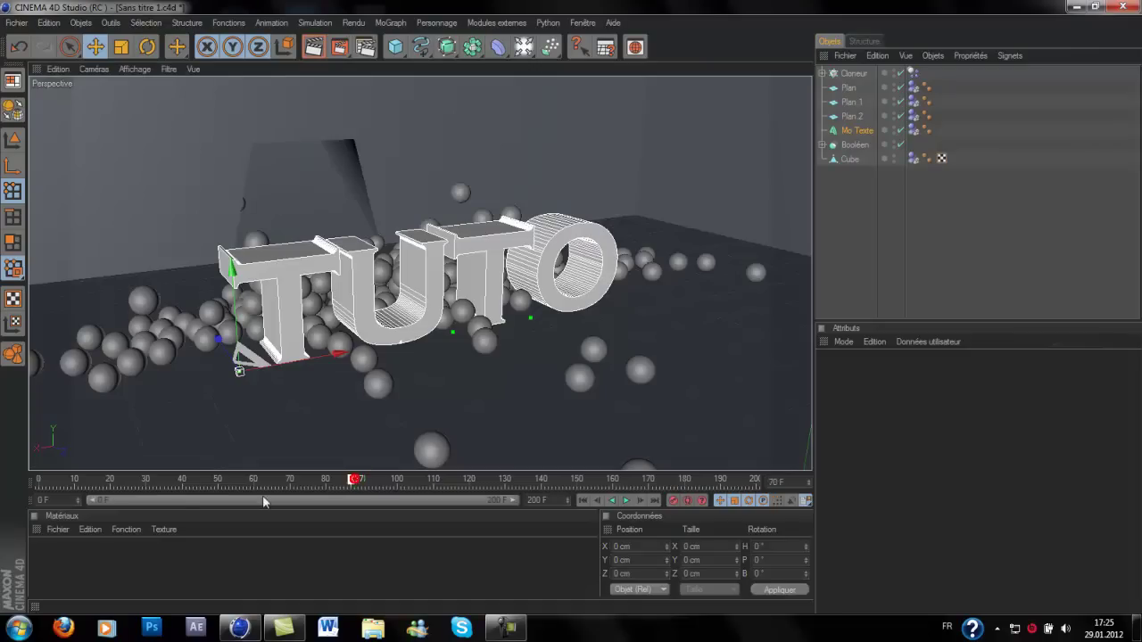
left_click_drag(280, 494, 0, 491)
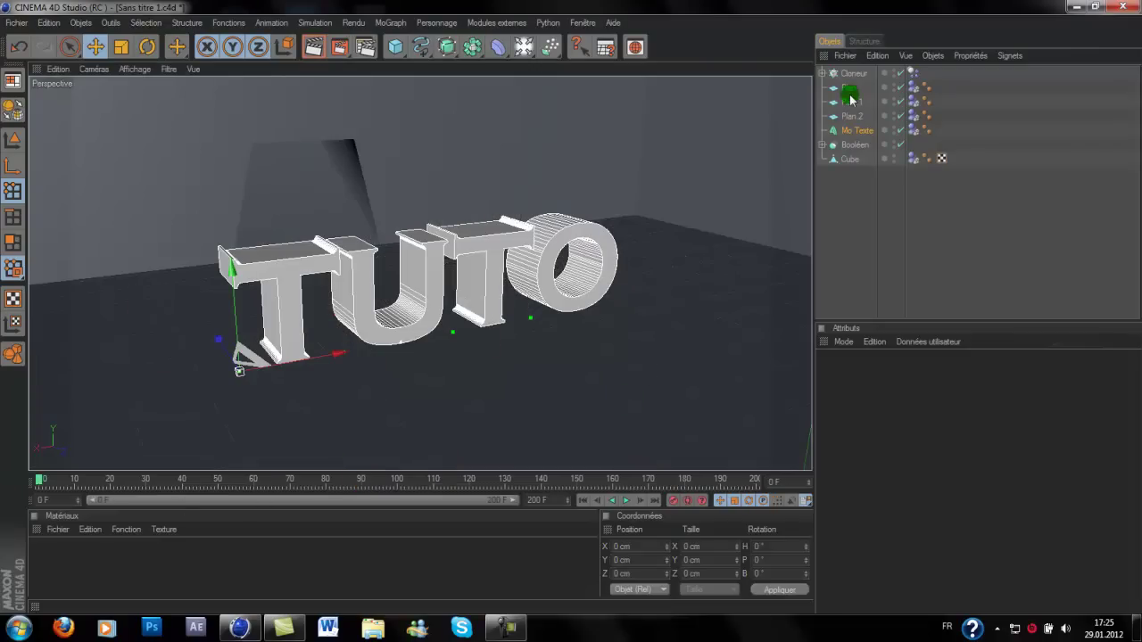
Expand the Cloneur and duplicate its Sphère twice inside it
left_click(822, 74)
left_click(857, 91)
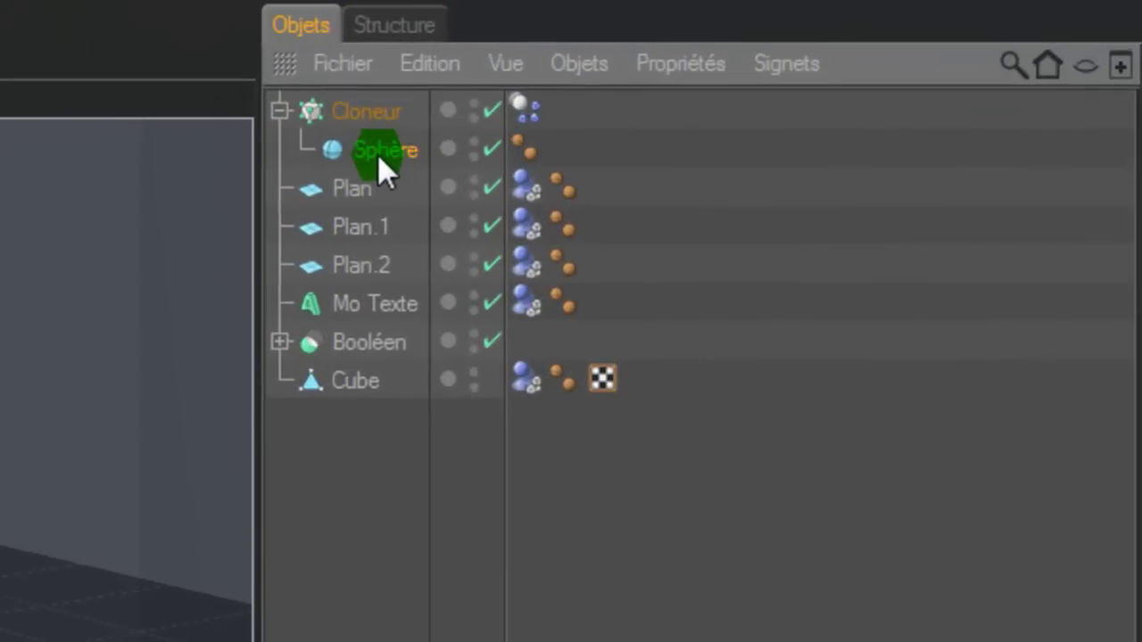
left_click_drag(377, 148, 397, 242, "ctrl")
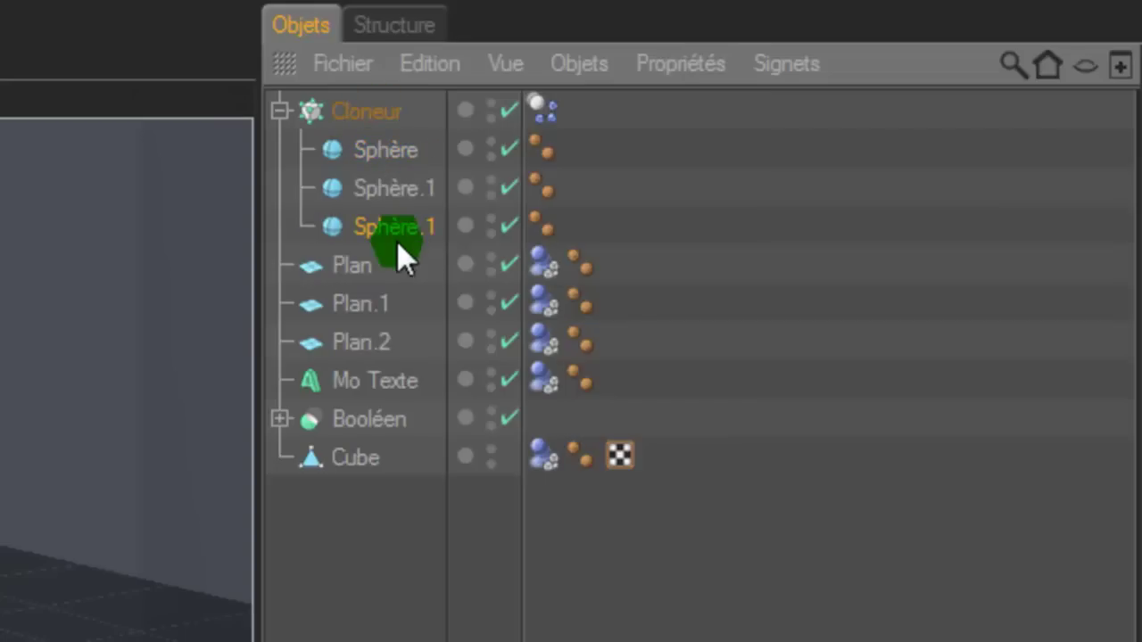
Rename the last sphere copy in the Cloneur as Sphère.2
double_click(401, 228)
left_click(446, 227)
key("BackSpace")
key("BackSpace")
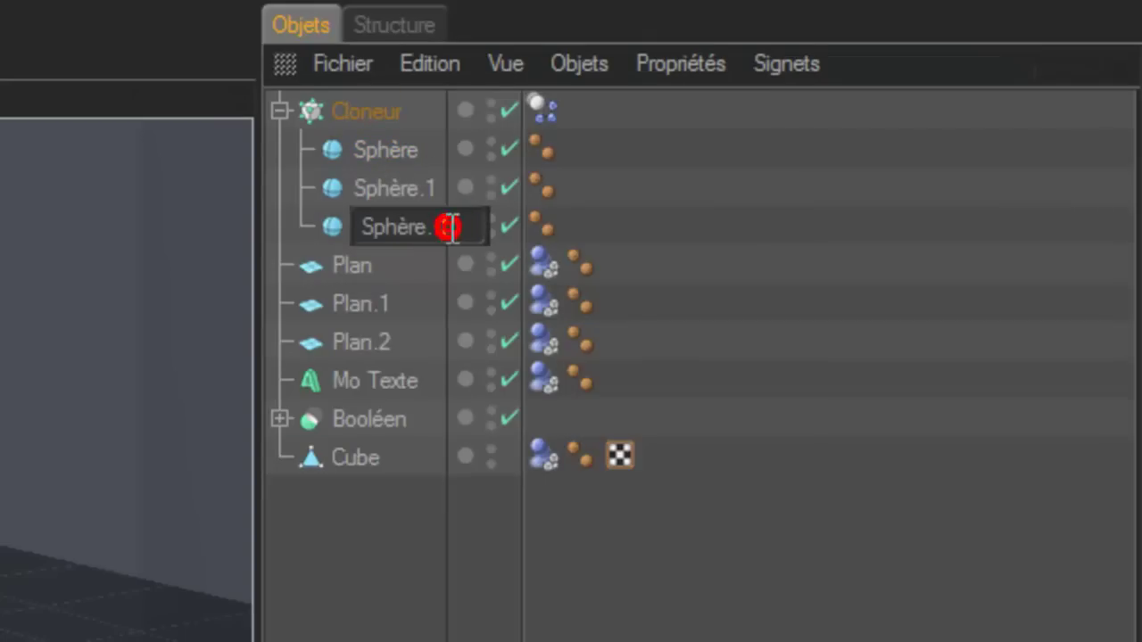
type(".2")
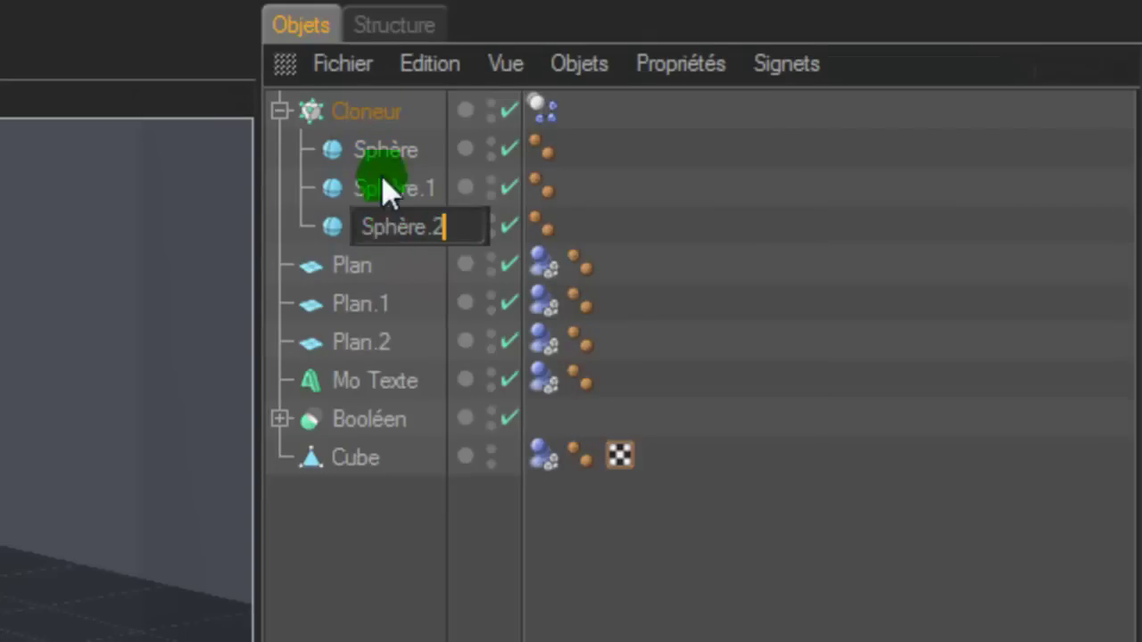
key("Return")
Rename the second sphere in the Cloneur as Sphère.2 and the third one as Sphère.3
double_click(430, 192)
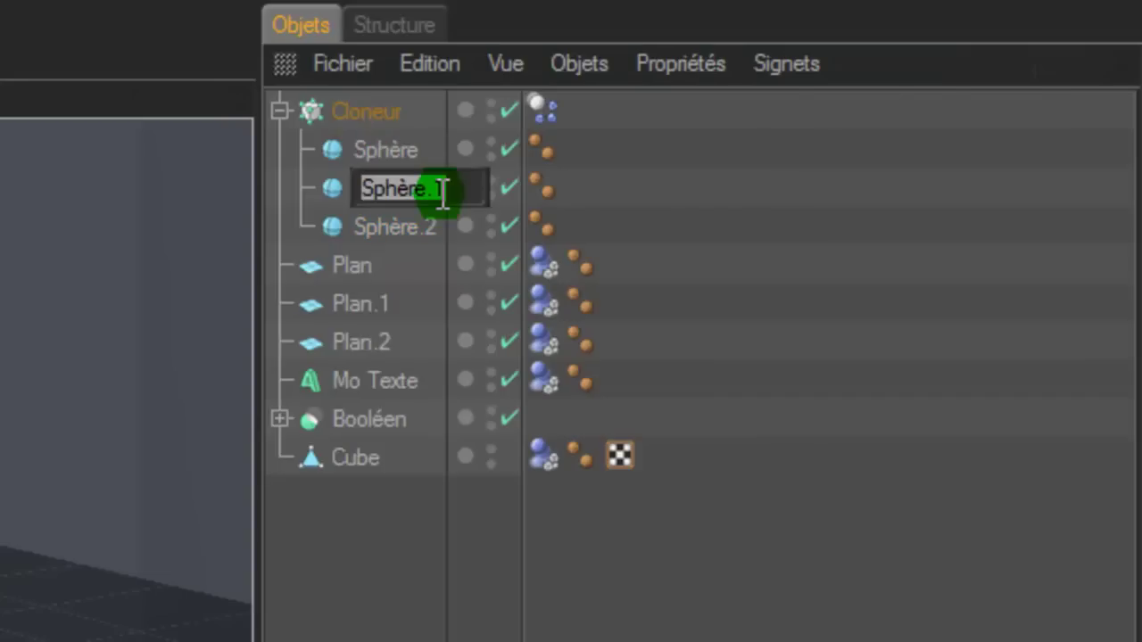
left_click(463, 190)
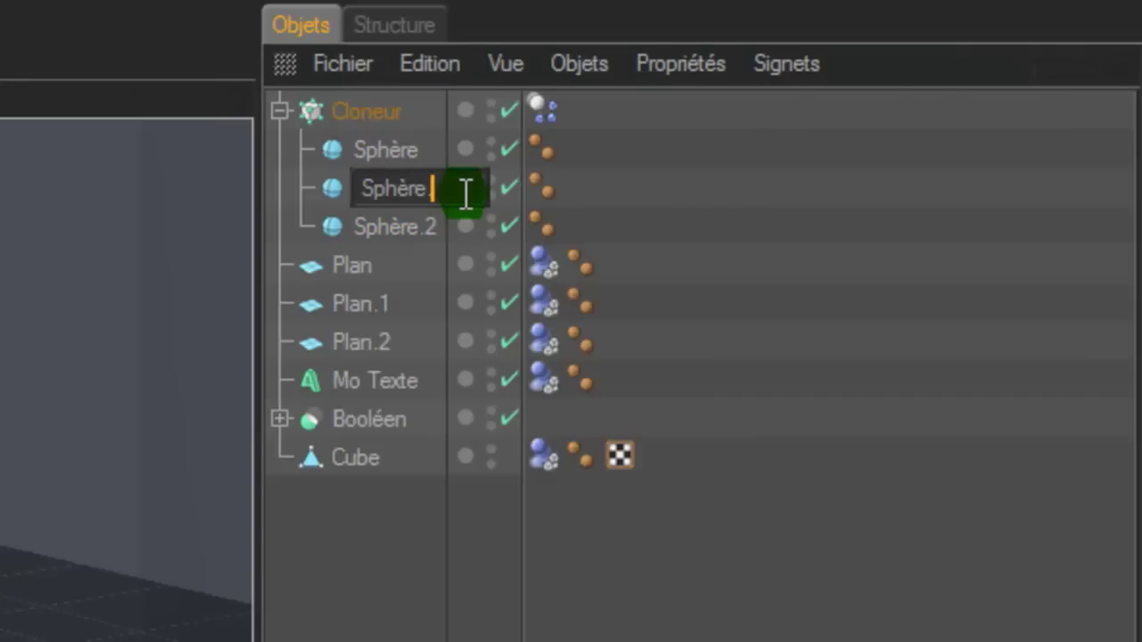
key("Tab")
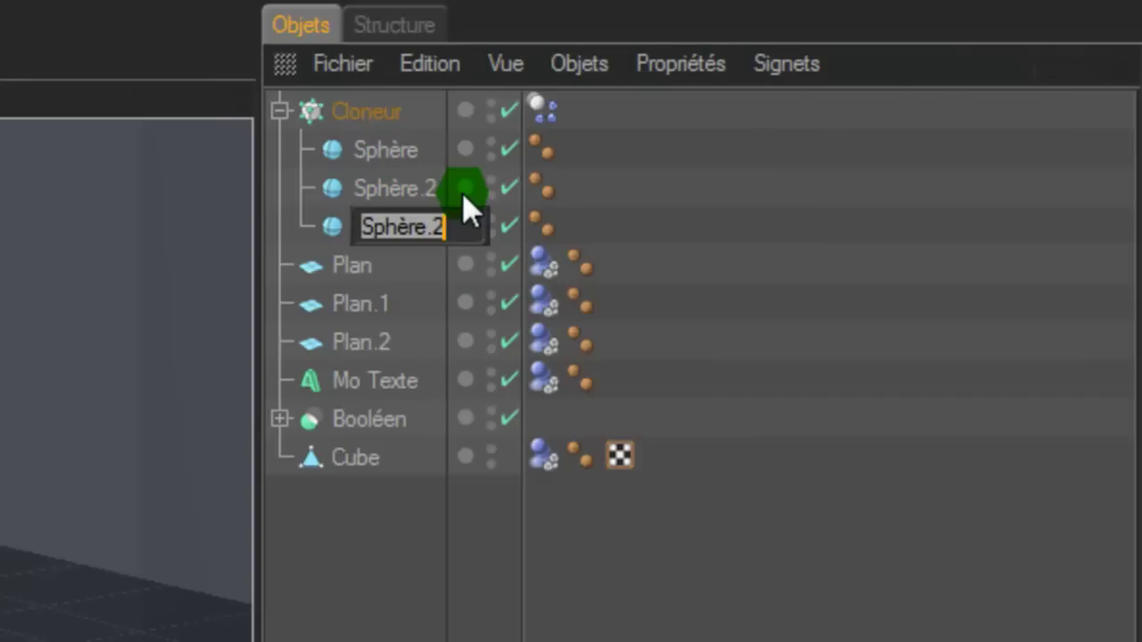
key("End")
key("BackSpace")
type("3")
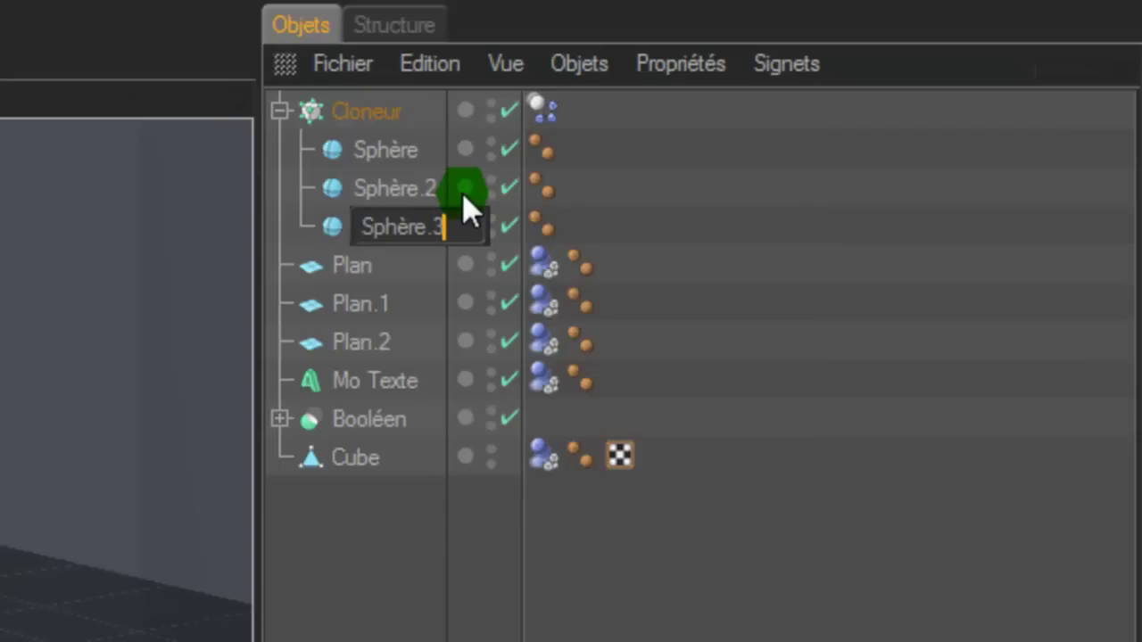
key("Return")
Duplicate Sphère.3 inside the Cloneur and rename the copy as Sphère.4
left_click(392, 225)
mouse_move(390, 224)
left_mouse_down()
mouse_move(396, 251)
mouse_move(374, 224)
mouse_move(372, 109)
mouse_move(399, 243)
left_mouse_up()
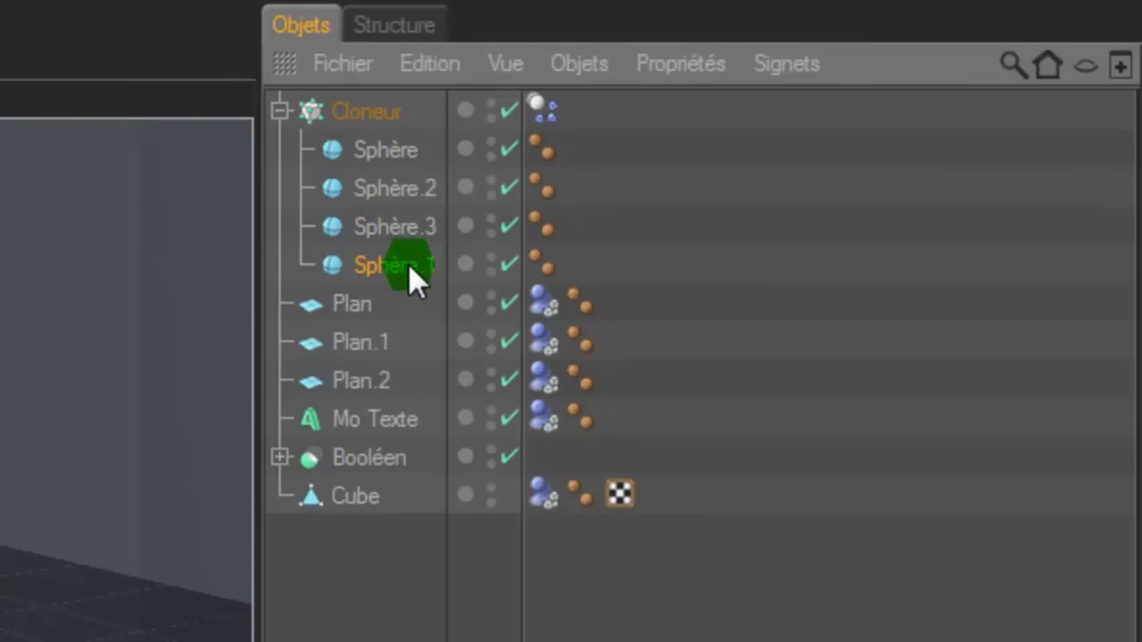
double_click(409, 265)
left_click(454, 264)
key("BackSpace")
key("BackSpace")
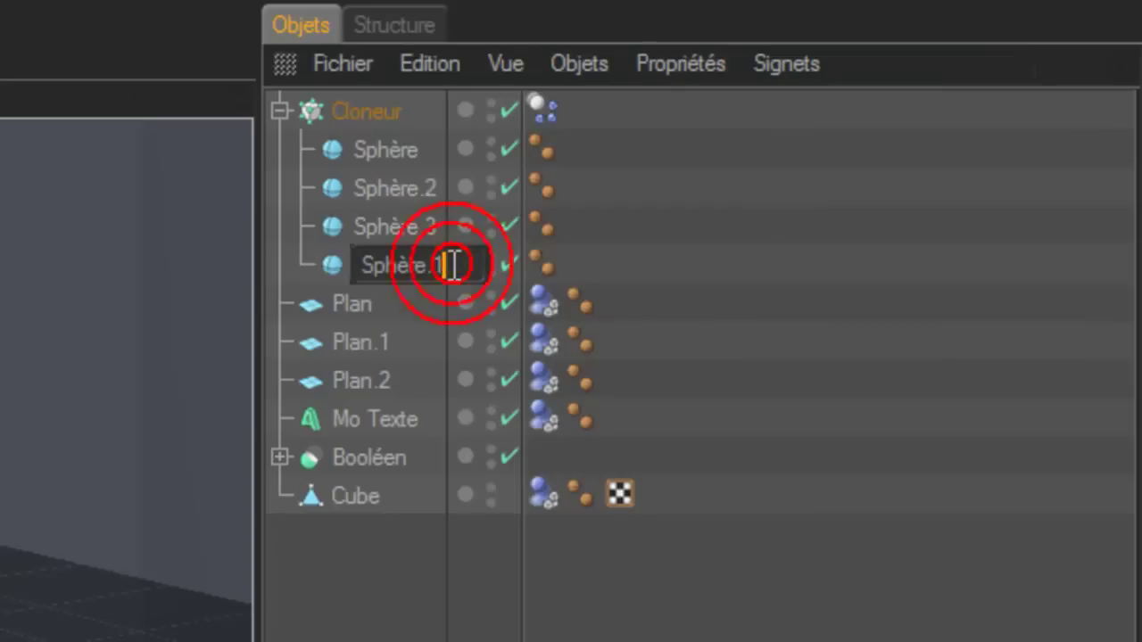
left_click(336, 272)
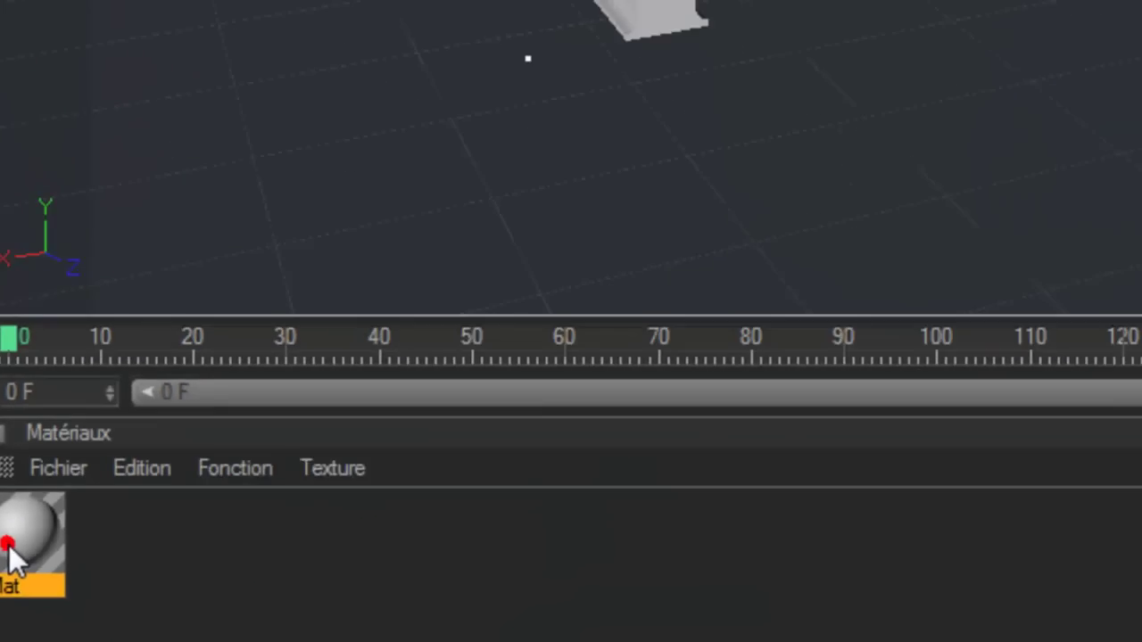
Open the Mat material for editing and set its Couleur channel to pure red (R 255, V 0, B 0)
double_click(134, 397)
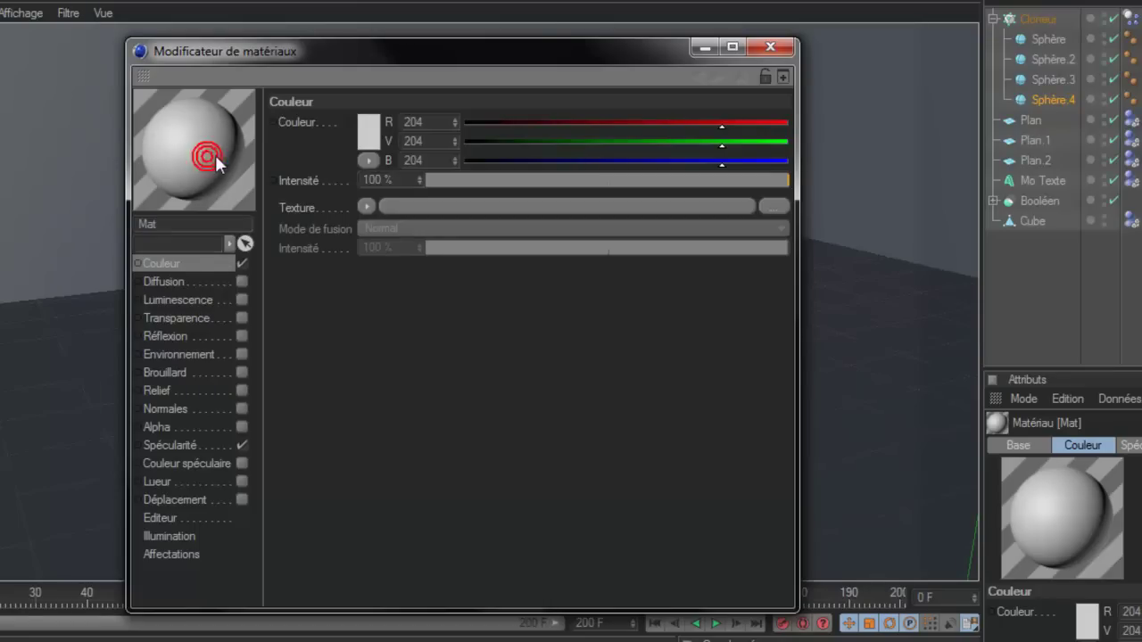
left_click(370, 138)
left_click_drag(366, 127, 404, 61)
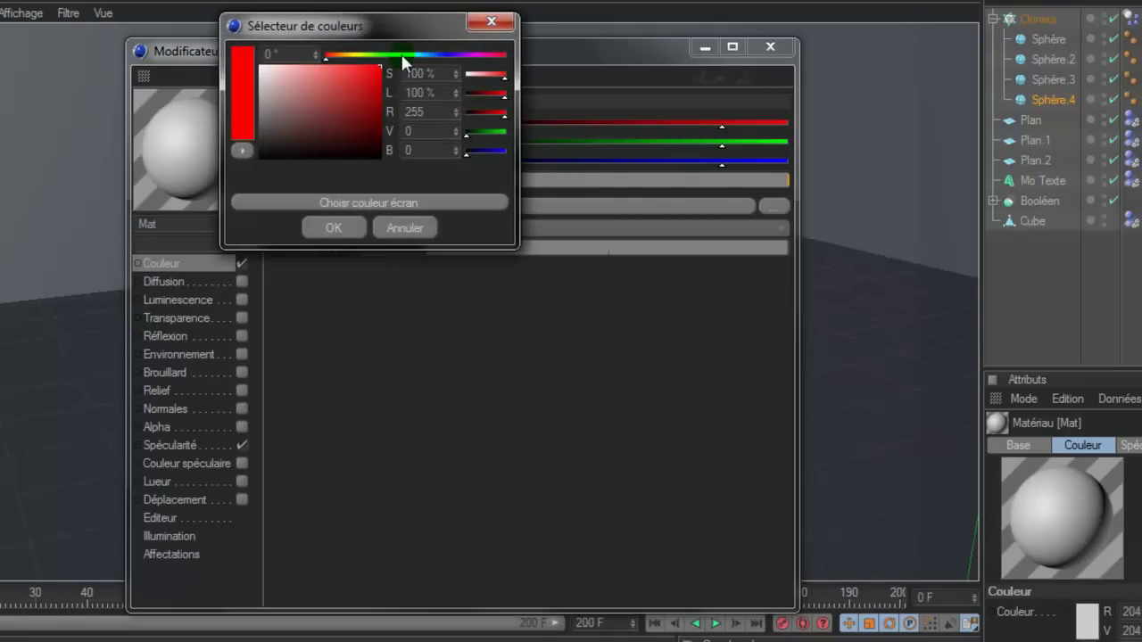
left_click(337, 228)
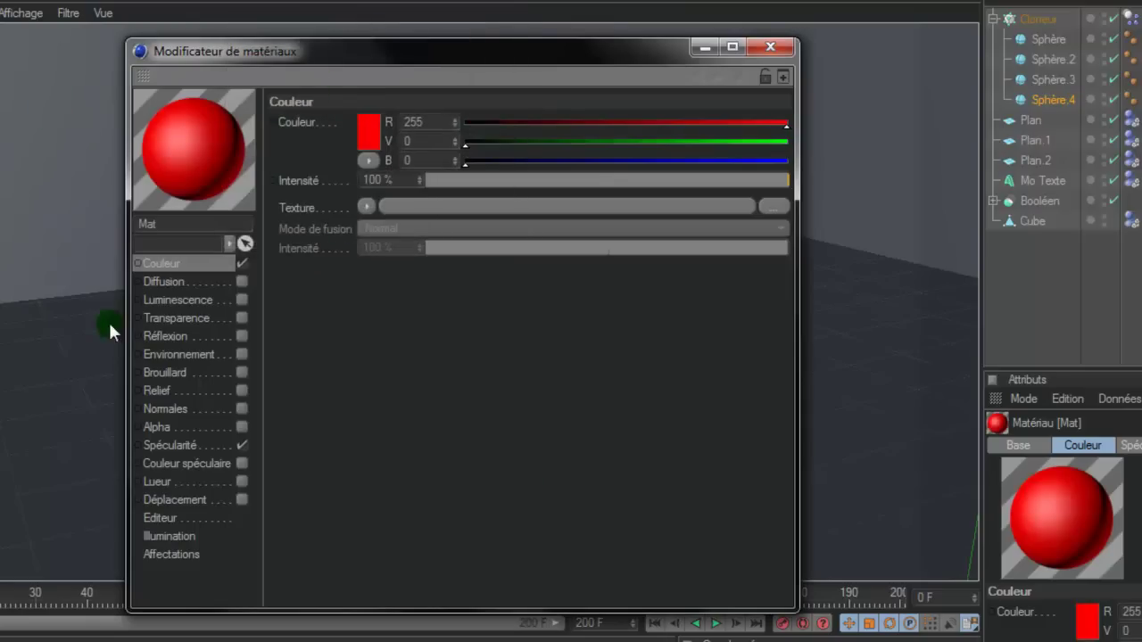
Enable Luminescence on the red material and set its colour to the same red (R 255, V 0, B 0)
left_click(173, 299)
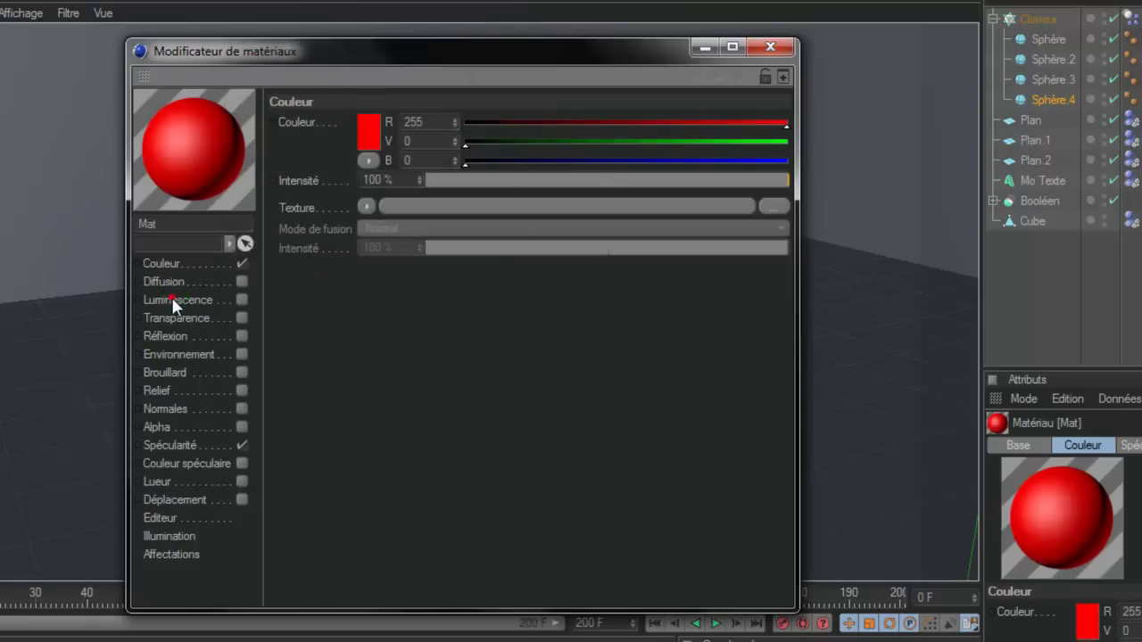
left_click(242, 300)
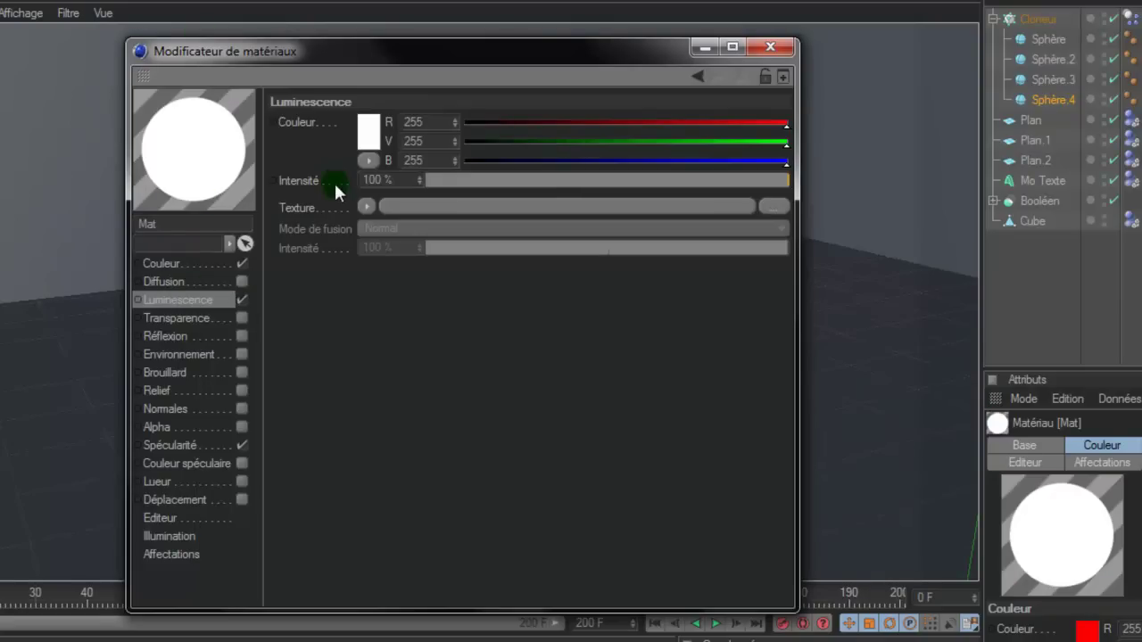
left_click(366, 138)
left_click_drag(365, 126, 395, 65)
left_click(342, 227)
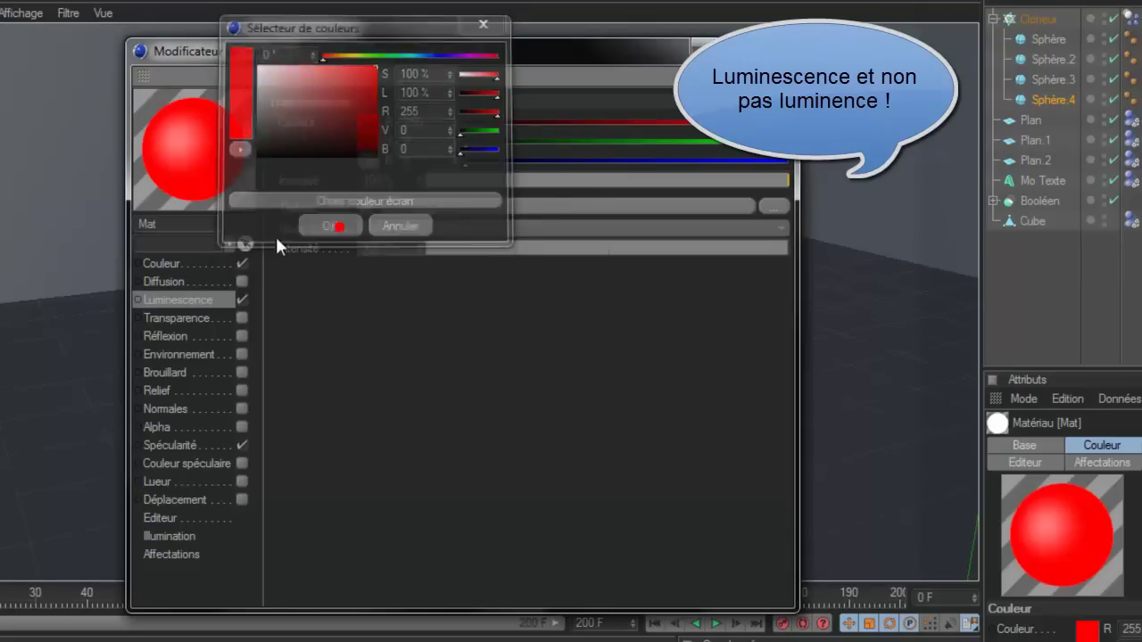
Compare the Couleur and Luminescence channels of the red material and close the material editor
left_click(162, 263)
left_click(361, 190)
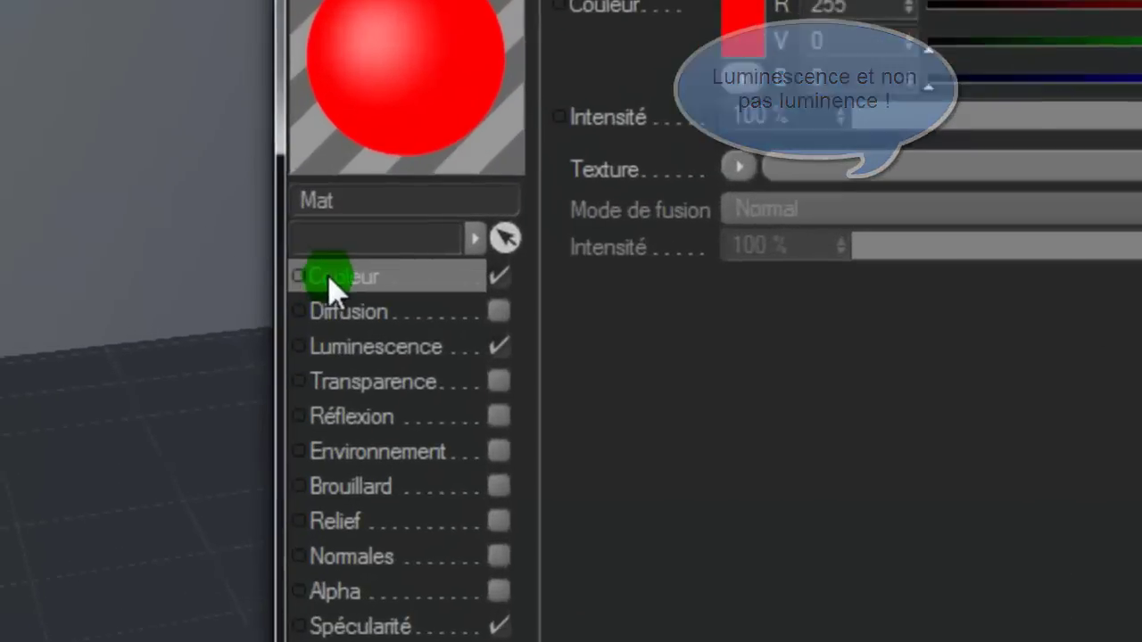
left_click(431, 349)
left_click(443, 278)
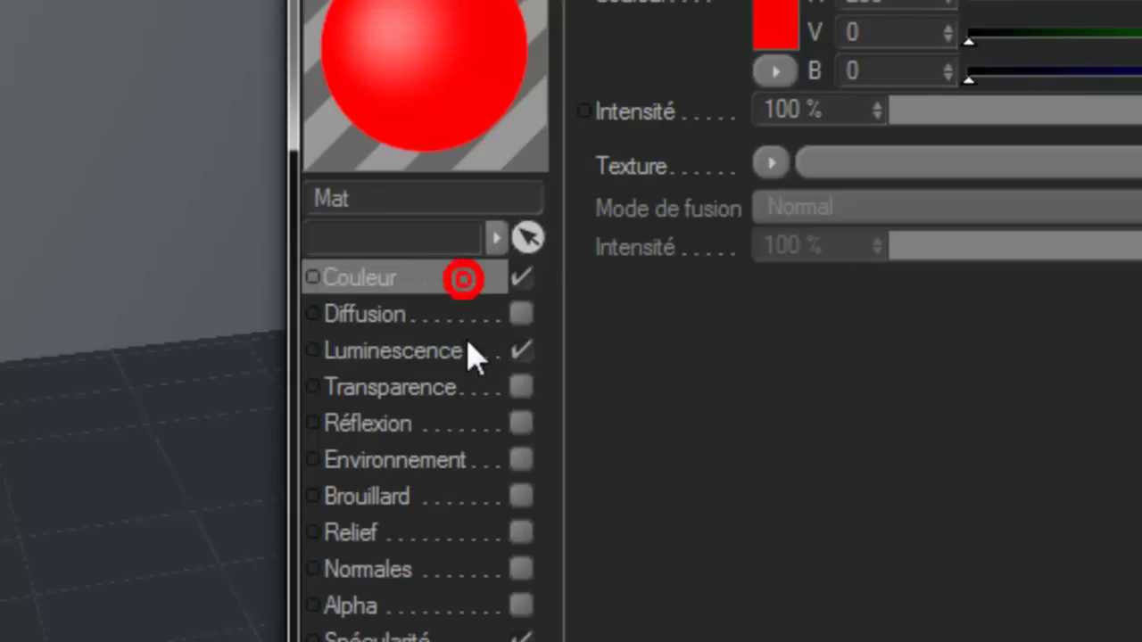
left_click(469, 350)
left_click(466, 279)
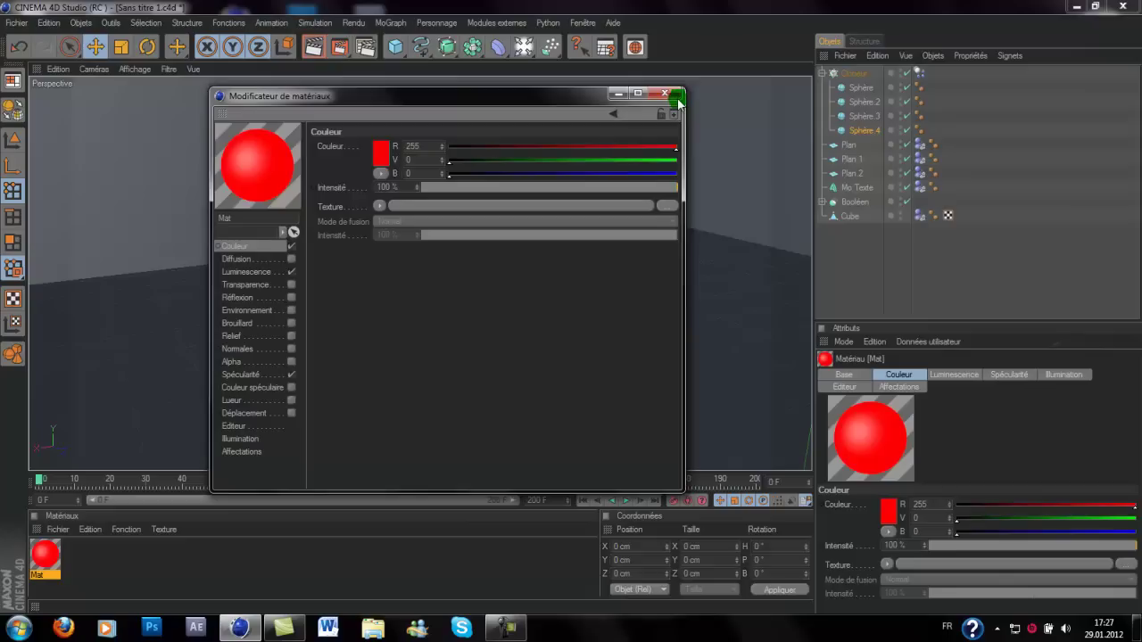
left_click(675, 94)
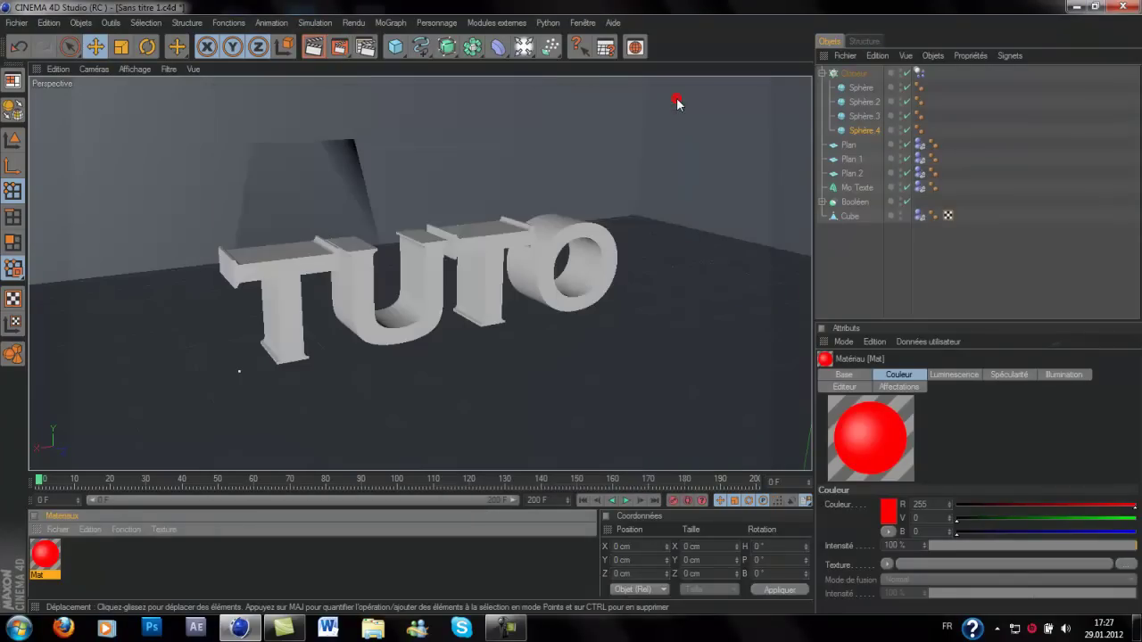
Apply the red Mat material to the first Sphère in the Cloneur
mouse_move(571, 306)
left_mouse_down("alt")
mouse_move(578, 334)
mouse_move(605, 123)
mouse_move(529, 145)
left_mouse_up("alt")
scroll(528, 145, "down", 10)
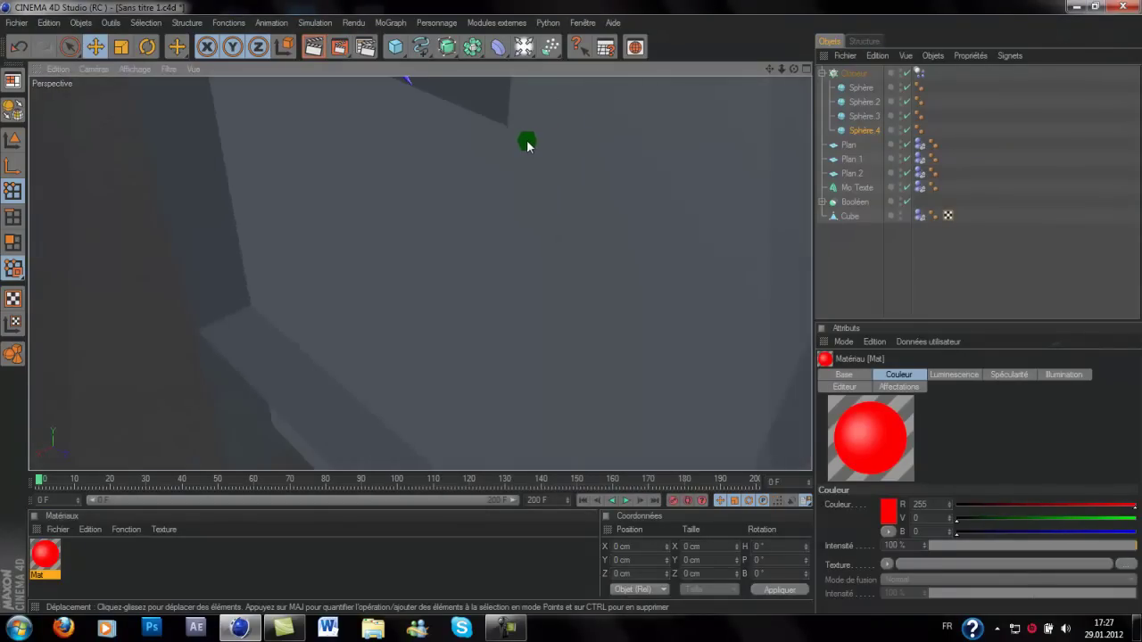
scroll(510, 147, "up", 15)
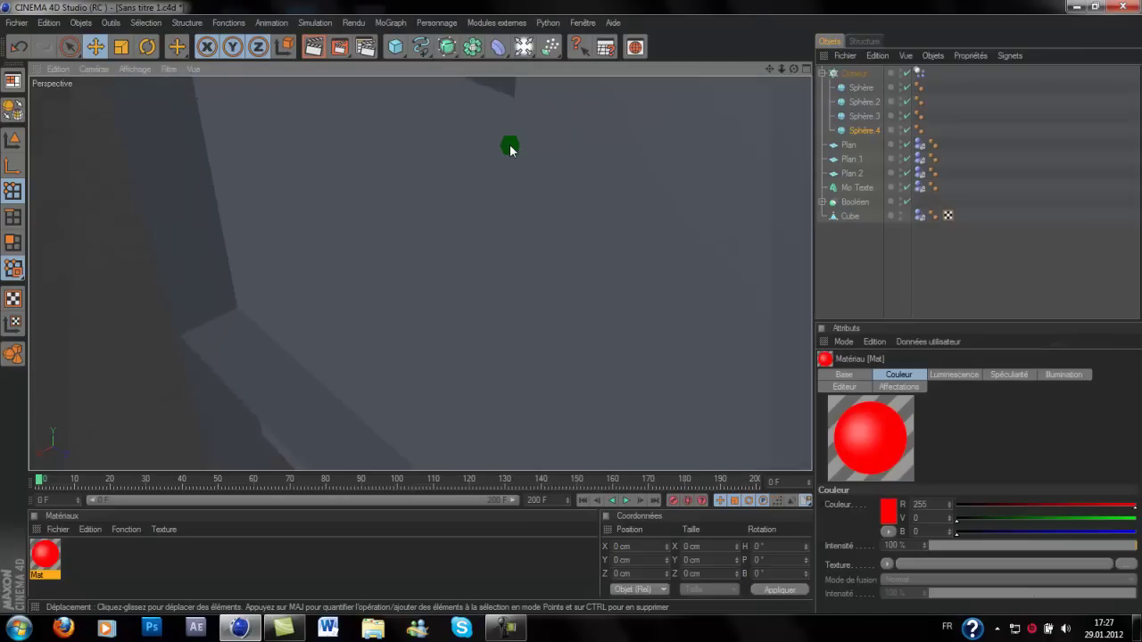
scroll(510, 147, "up", 5)
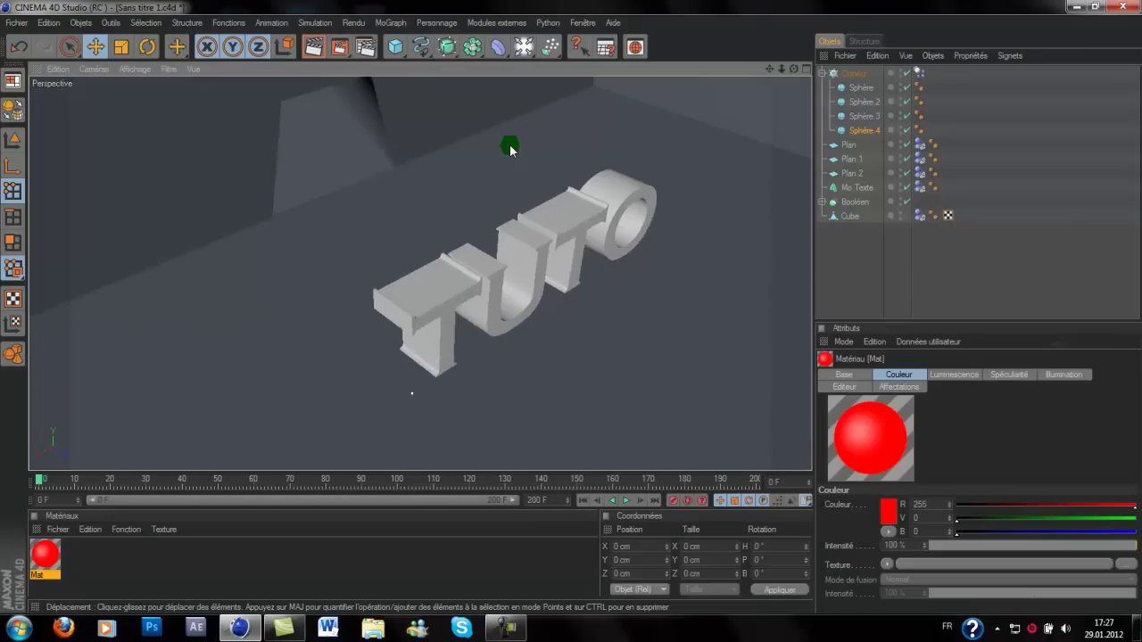
left_click_drag(574, 304, 550, 322, "alt")
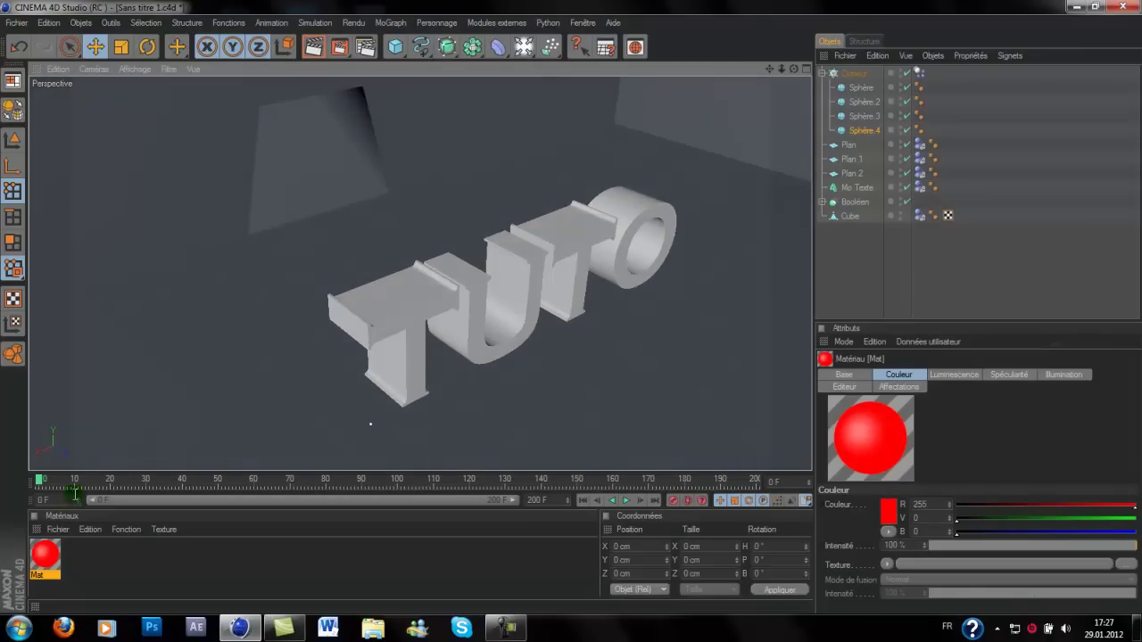
left_click_drag(45, 552, 59, 545)
left_click_drag(798, 4, 866, 88)
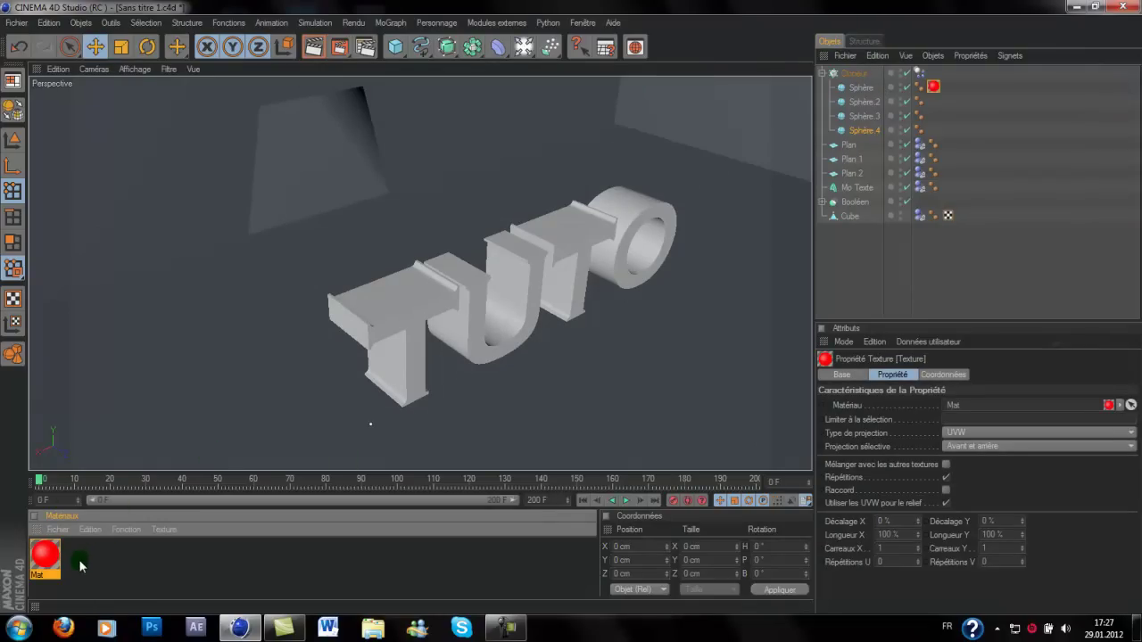
Duplicate the red material and set the copy's Couleur channel to cyan (R 0, V 229, B 255)
left_click_drag(92, 564, 89, 566, "ctrl")
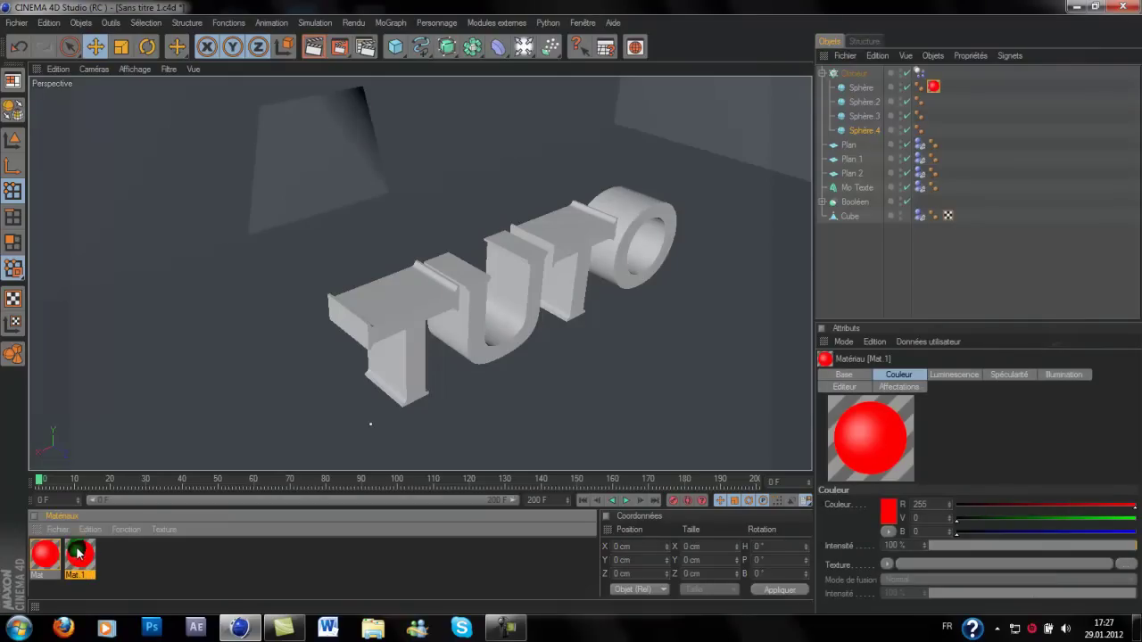
double_click(78, 555)
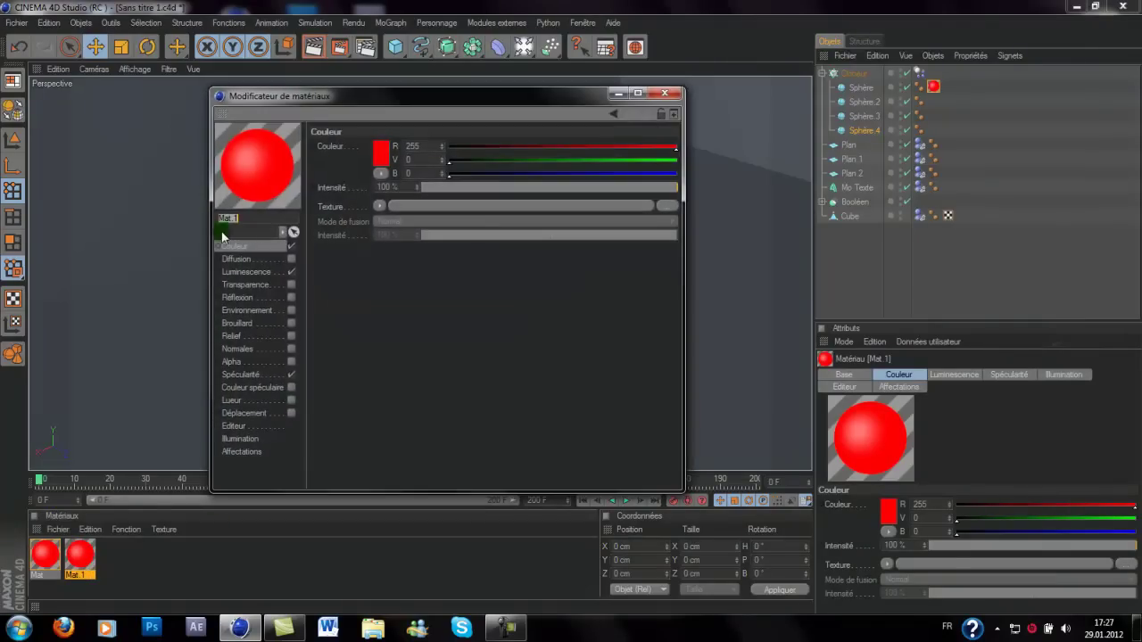
left_click(381, 153)
left_click(382, 162)
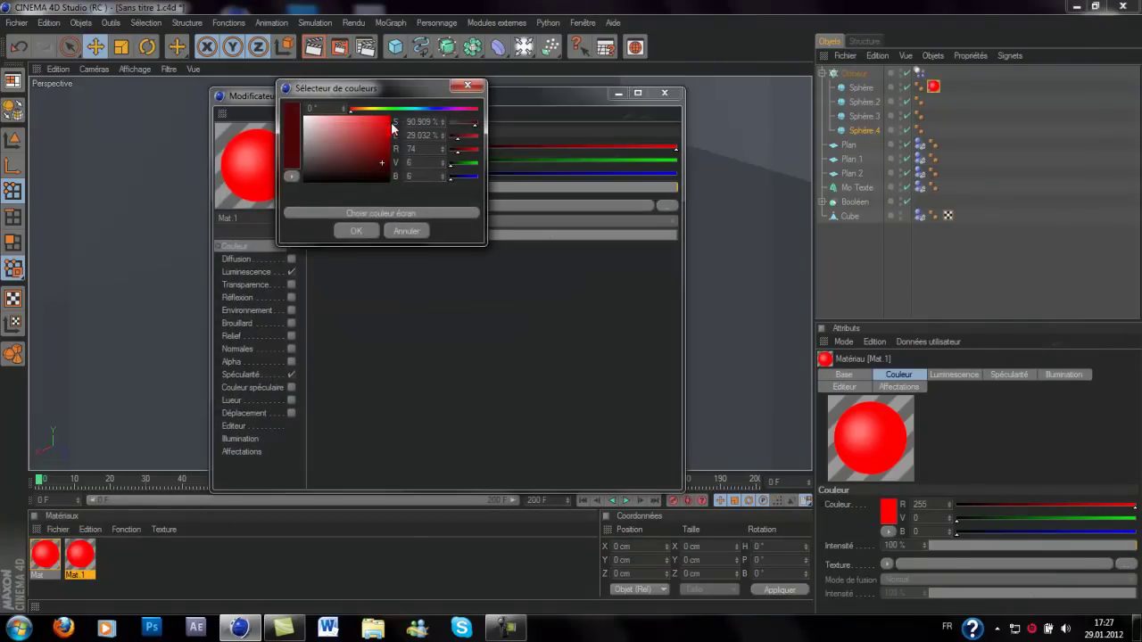
left_click_drag(384, 134, 416, 110)
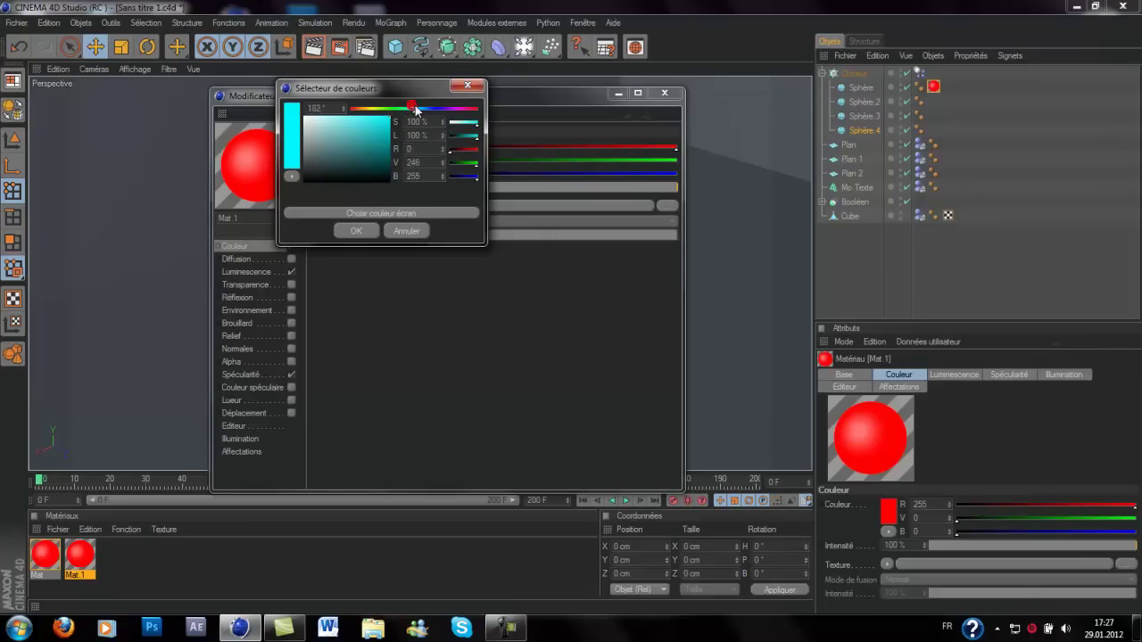
left_click(371, 231)
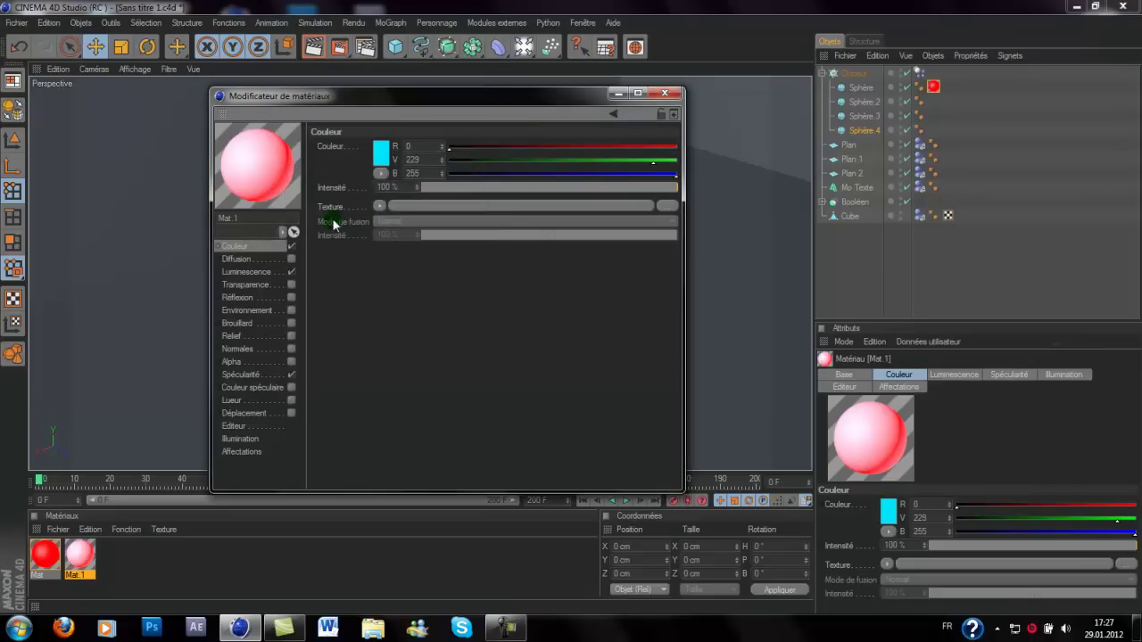
Set the Luminescence colour of Mat.1 to cyan (R 0, V 255, B 238) and close the material editor
left_click(260, 272)
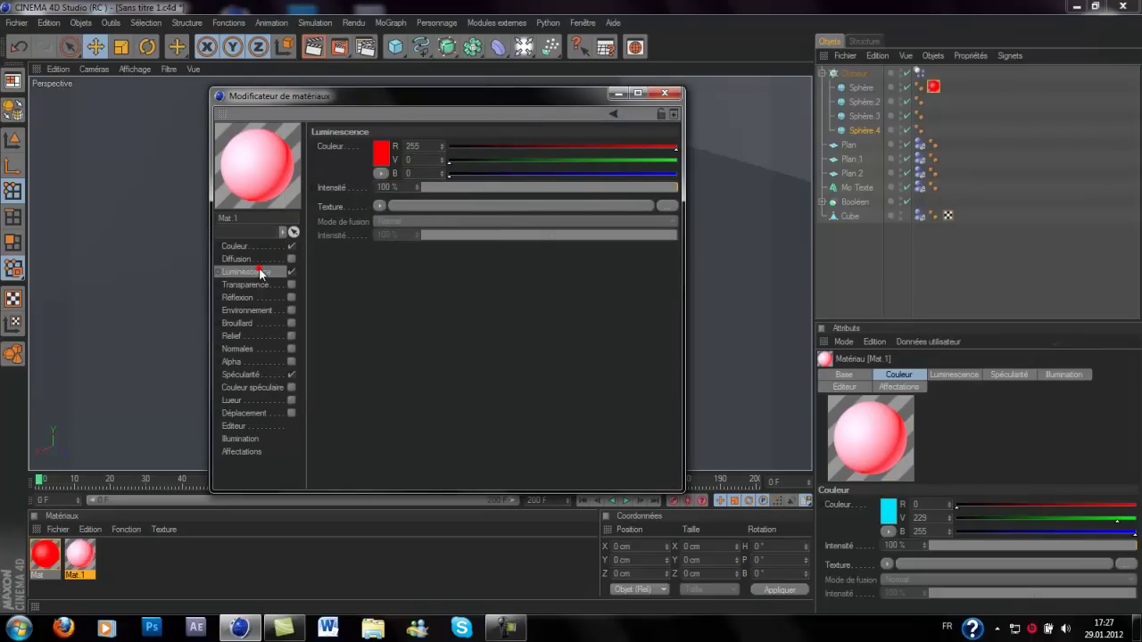
left_click(381, 150)
left_click_drag(386, 125, 391, 106)
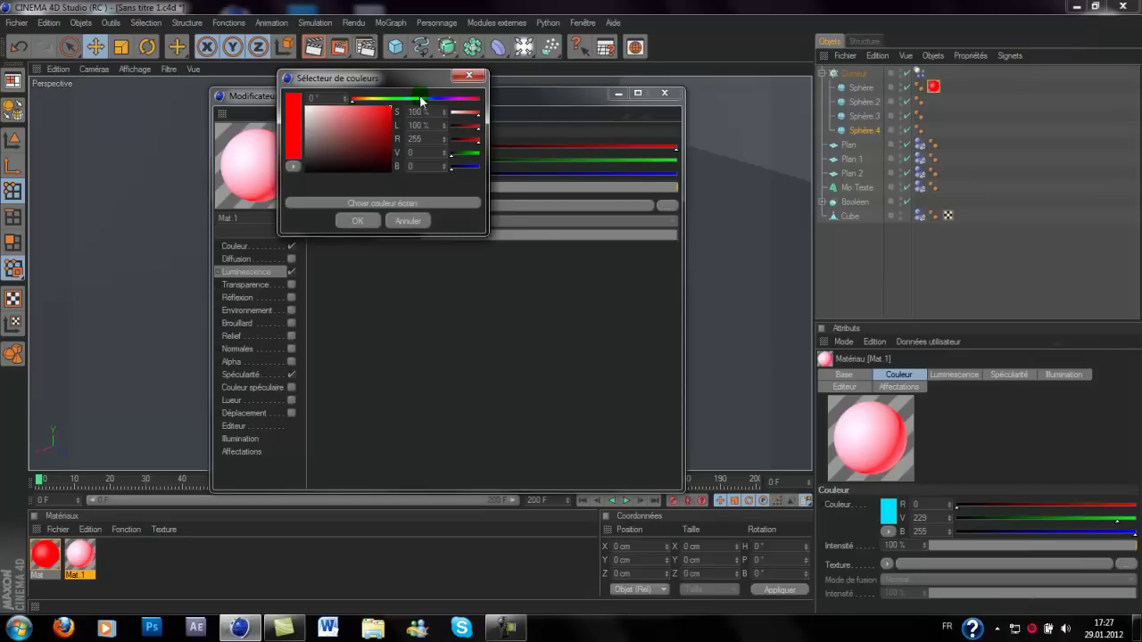
left_click(415, 99)
left_click(376, 222)
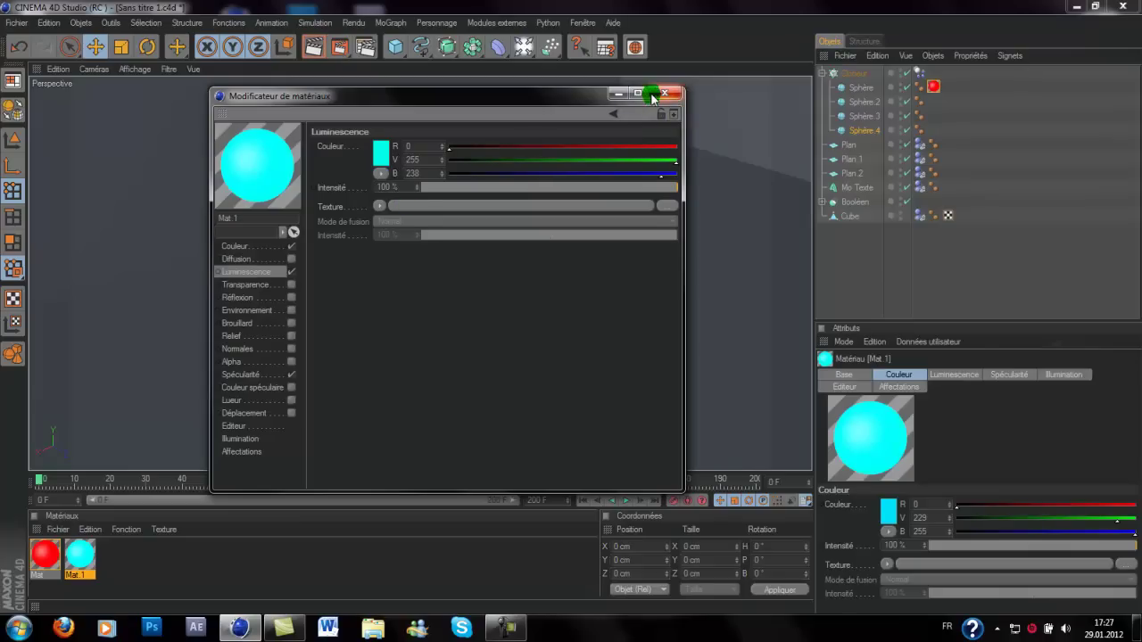
left_click(665, 93)
Apply the cyan material to Sphère.2 in the Cloneur and duplicate that material
left_click_drag(81, 553, 633, 352)
left_click_drag(811, 96, 930, 78)
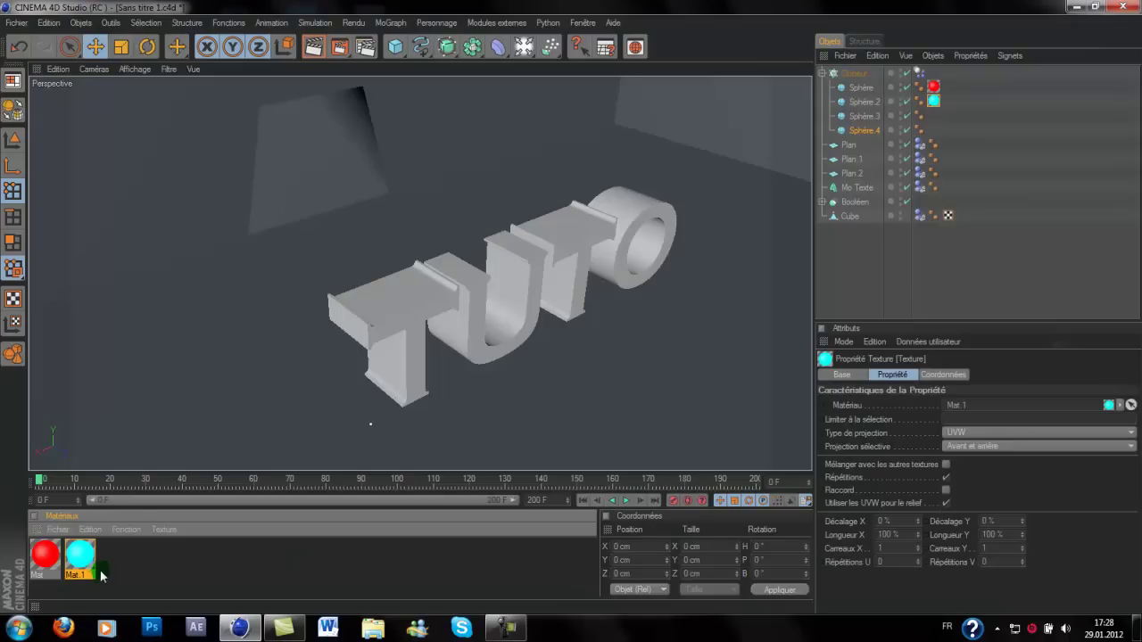
left_click_drag(115, 554, 115, 554, "ctrl")
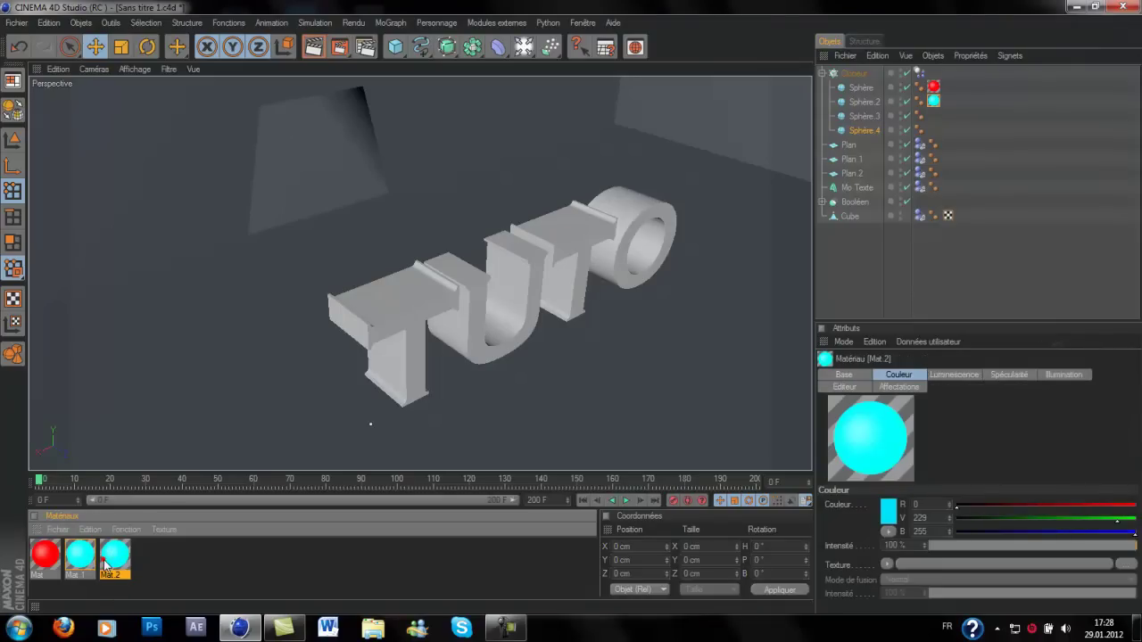
Set the Couleur channel of the duplicated material Mat.2 to purple (R 170, V 0, B 255)
double_click(104, 560)
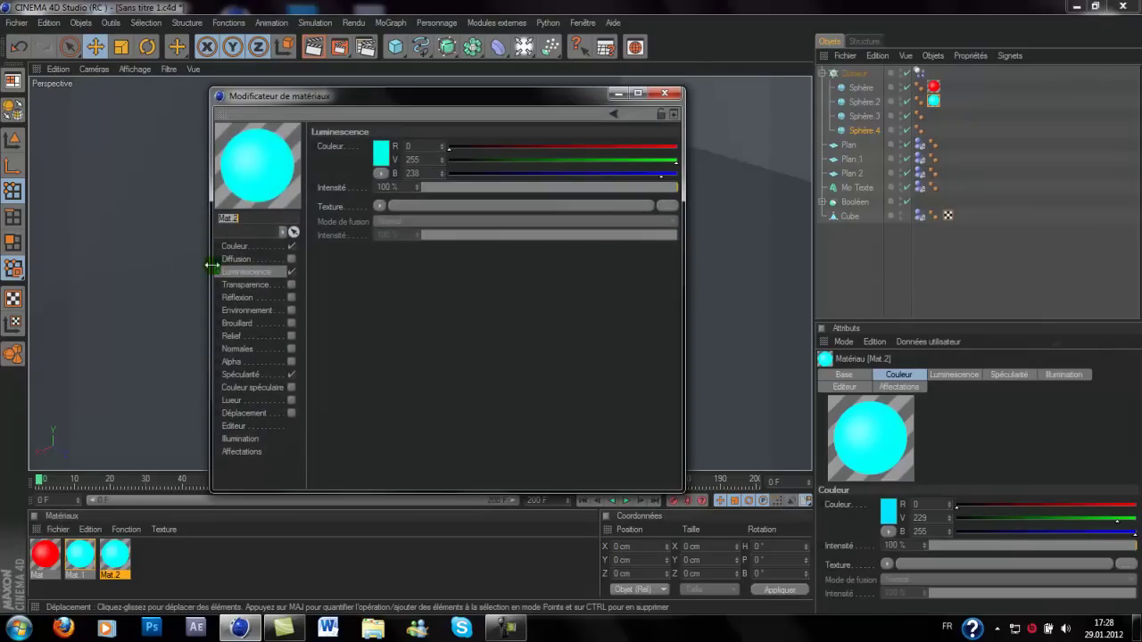
left_click(244, 248)
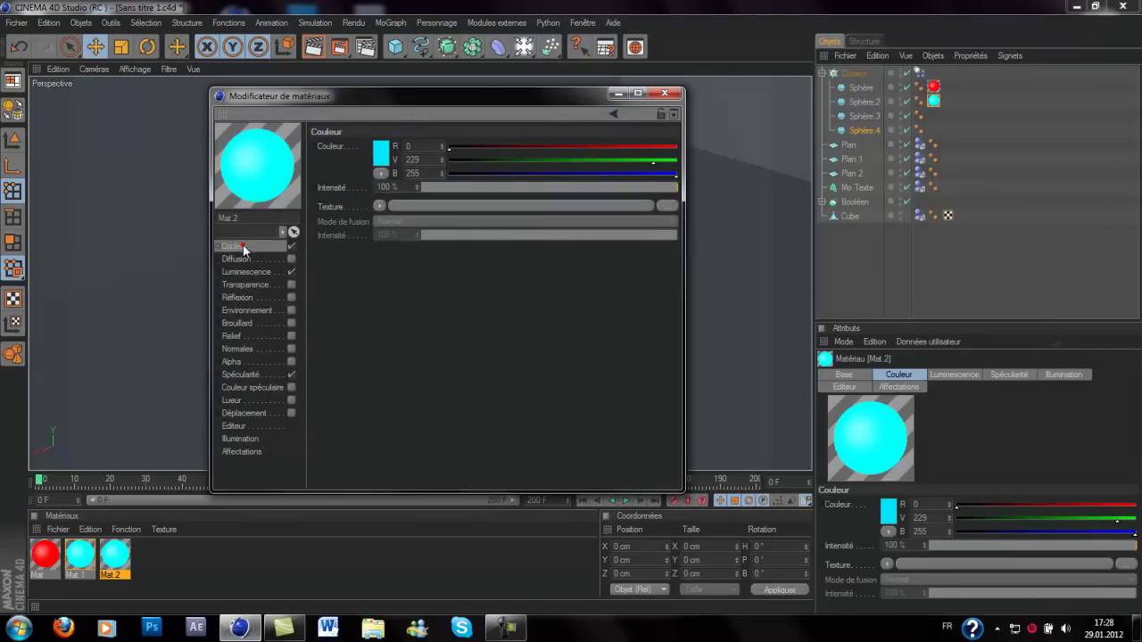
left_click(377, 159)
left_click(430, 106)
left_click_drag(430, 105, 444, 103)
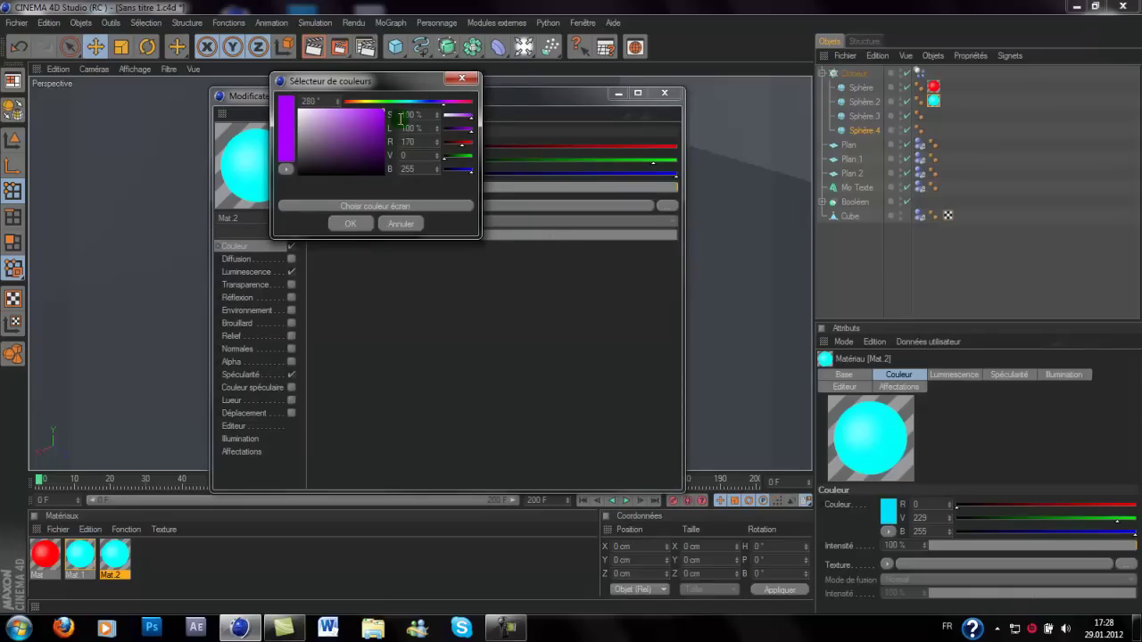
left_click(349, 224)
Set the Luminescence colour of Mat.2 to magenta-violet (R 212, V 0, B 255)
left_click(263, 275)
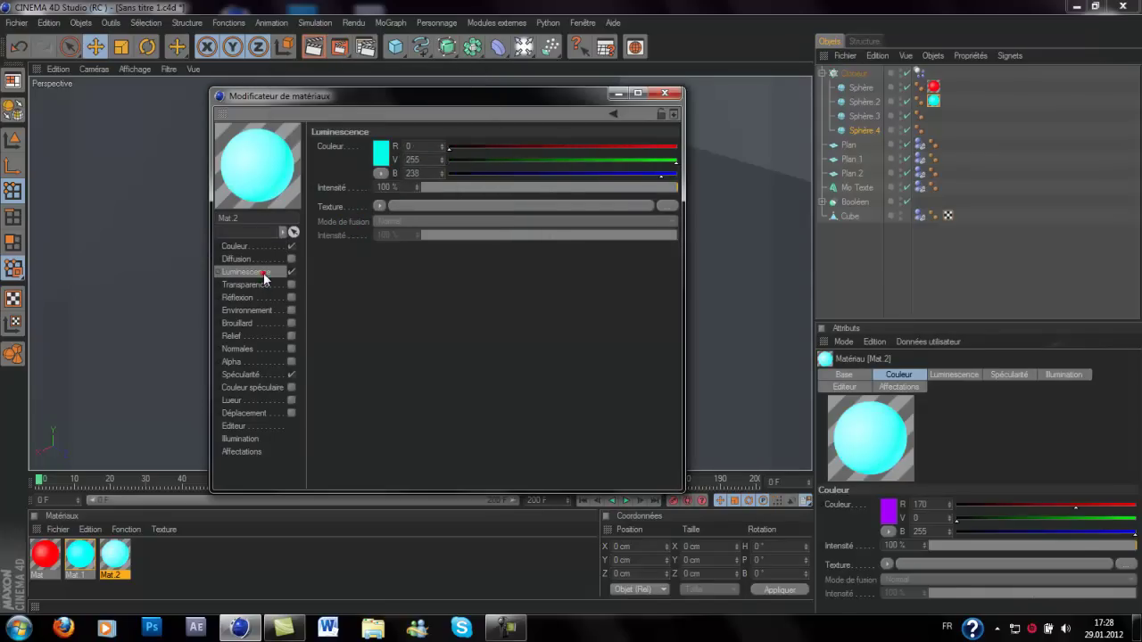
left_click(380, 154)
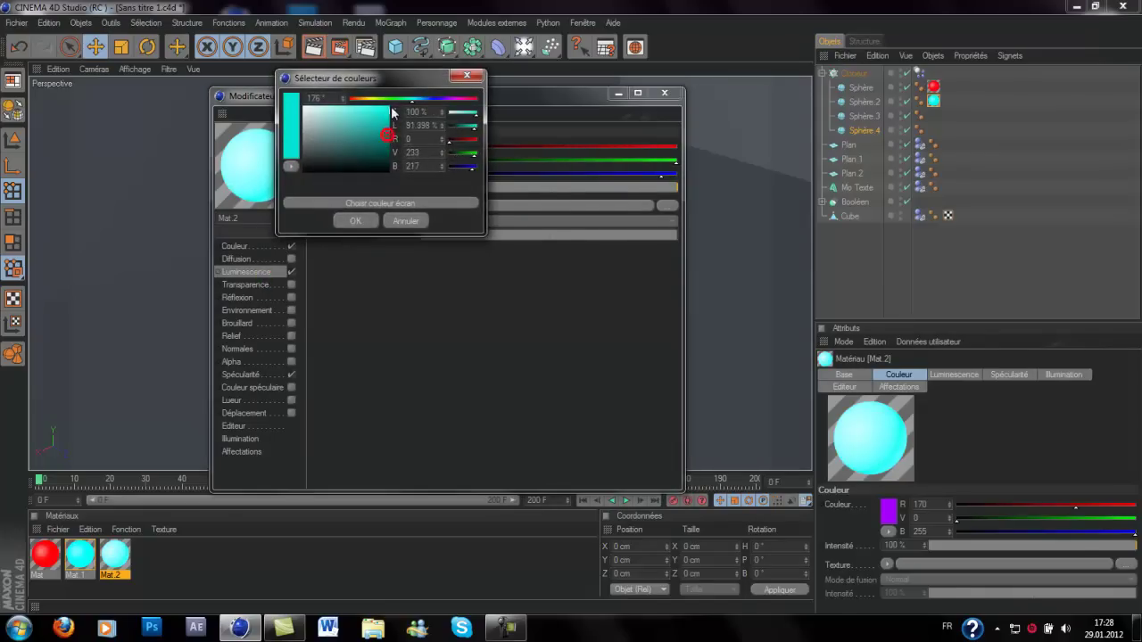
left_click_drag(426, 98, 452, 99)
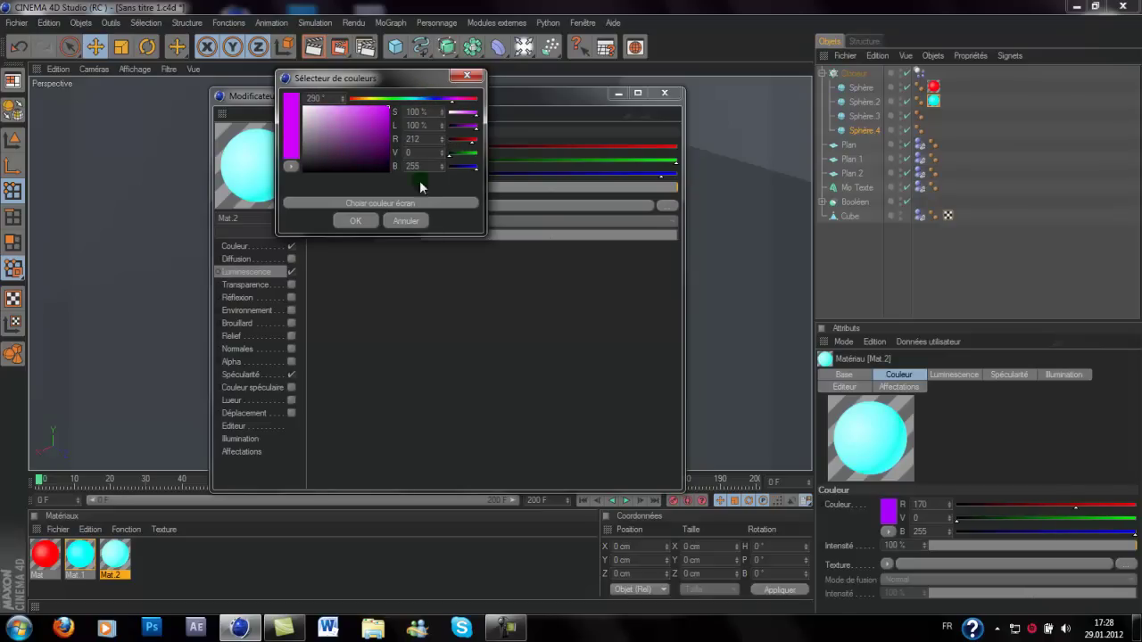
left_click(356, 223)
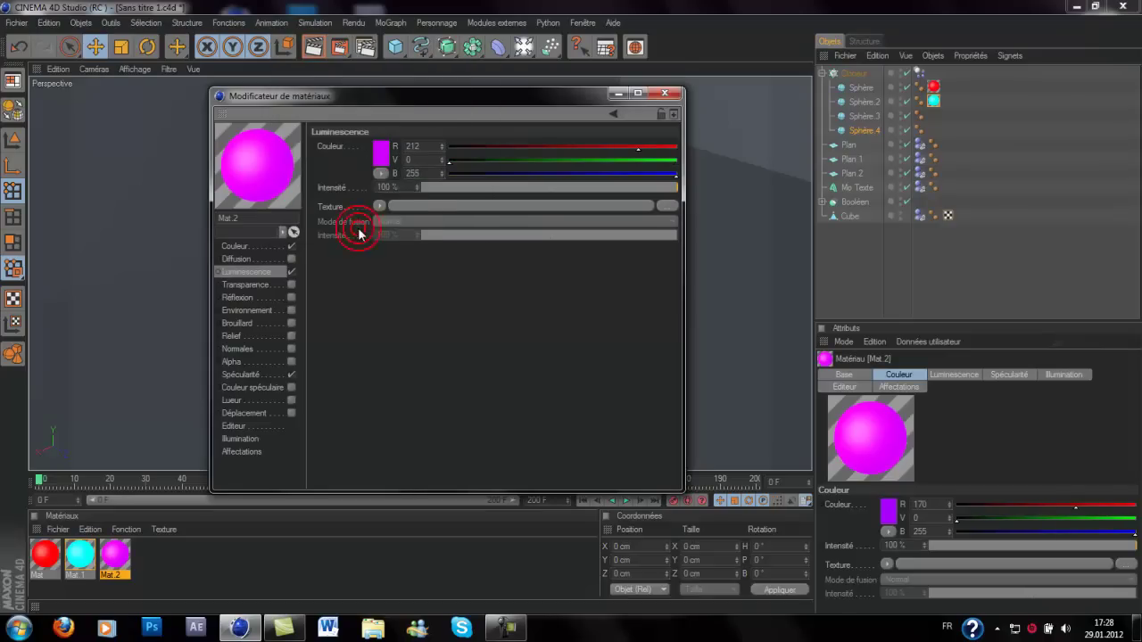
Apply the magenta material Mat.2 to Sphère.3 in the Cloneur and duplicate that material
left_click(663, 93)
left_click_drag(114, 554, 865, 116)
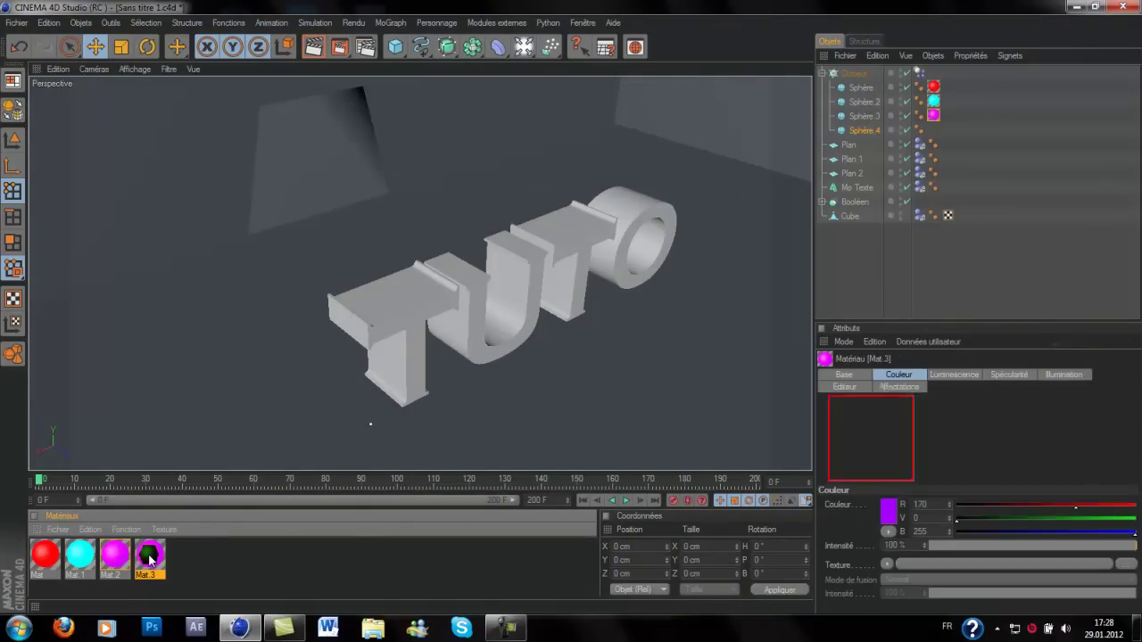
Set the Luminescence colour of the duplicated material Mat.3 to yellow (R 255, V 255, B 0)
double_click(149, 555)
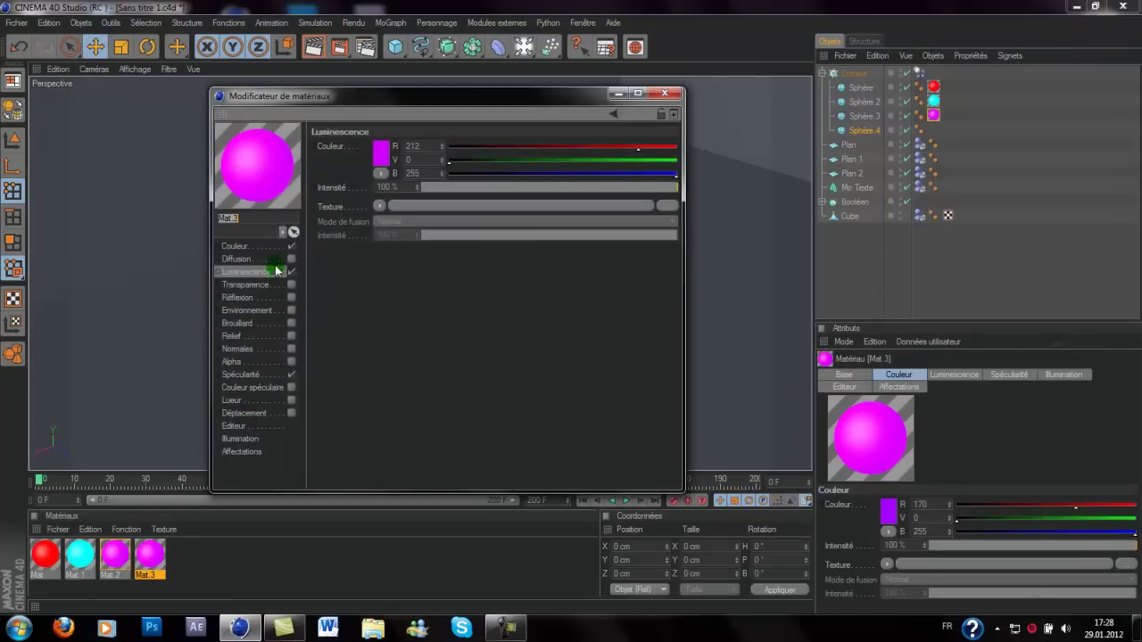
left_click(383, 157)
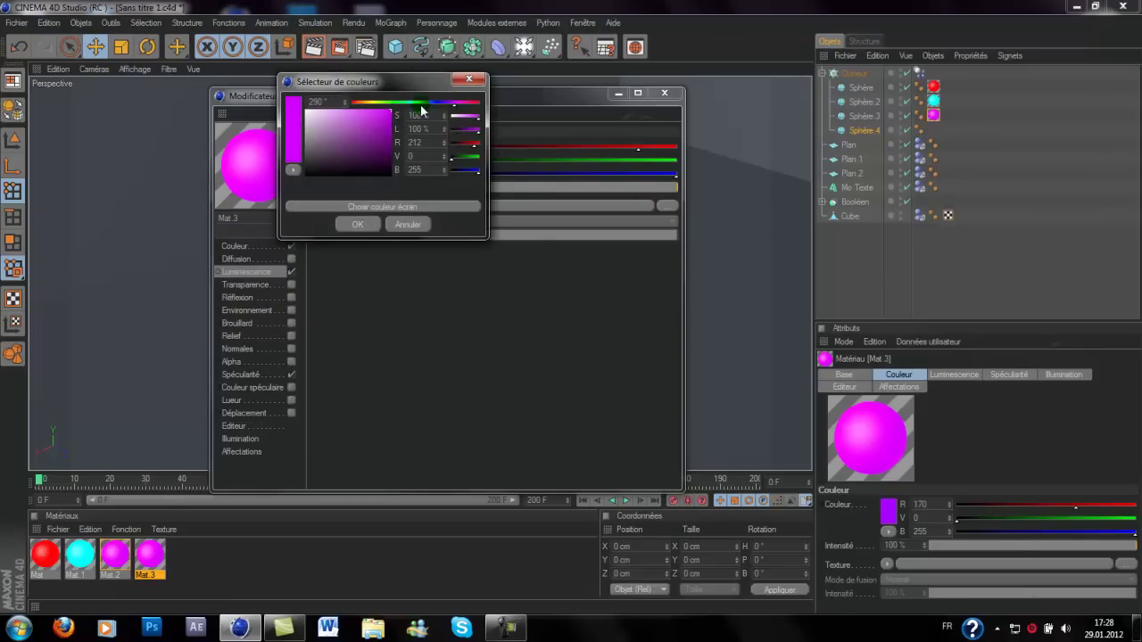
left_click(374, 103)
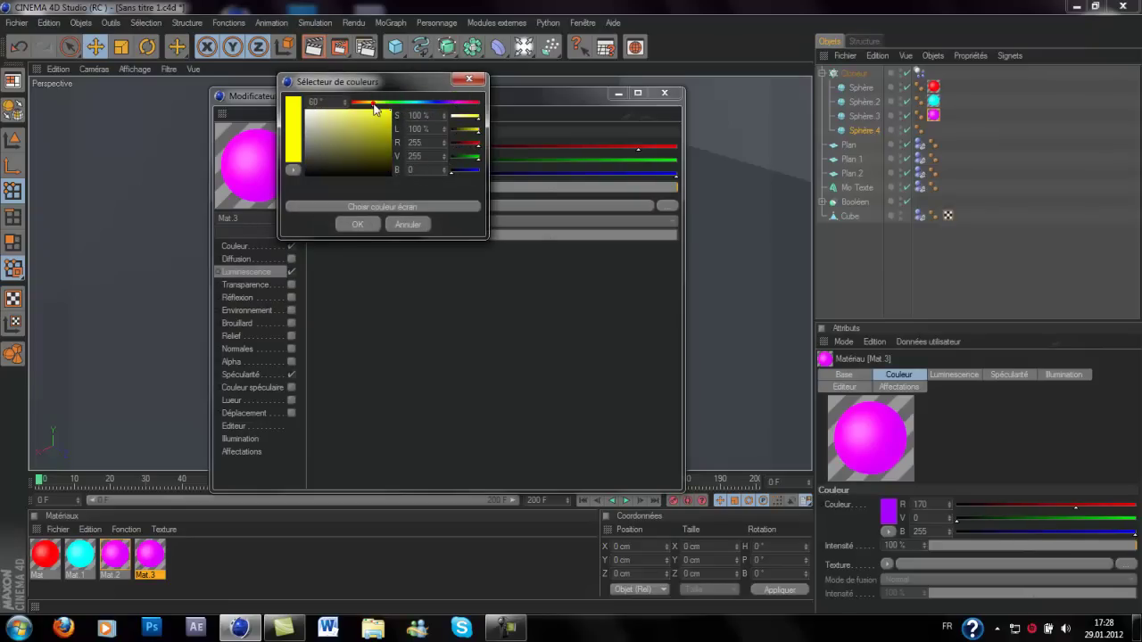
left_click(358, 224)
Set the Couleur channel of Mat.3 to golden yellow (R 255, V 212, B 0) and apply the material to Sphère.4
left_click(263, 248)
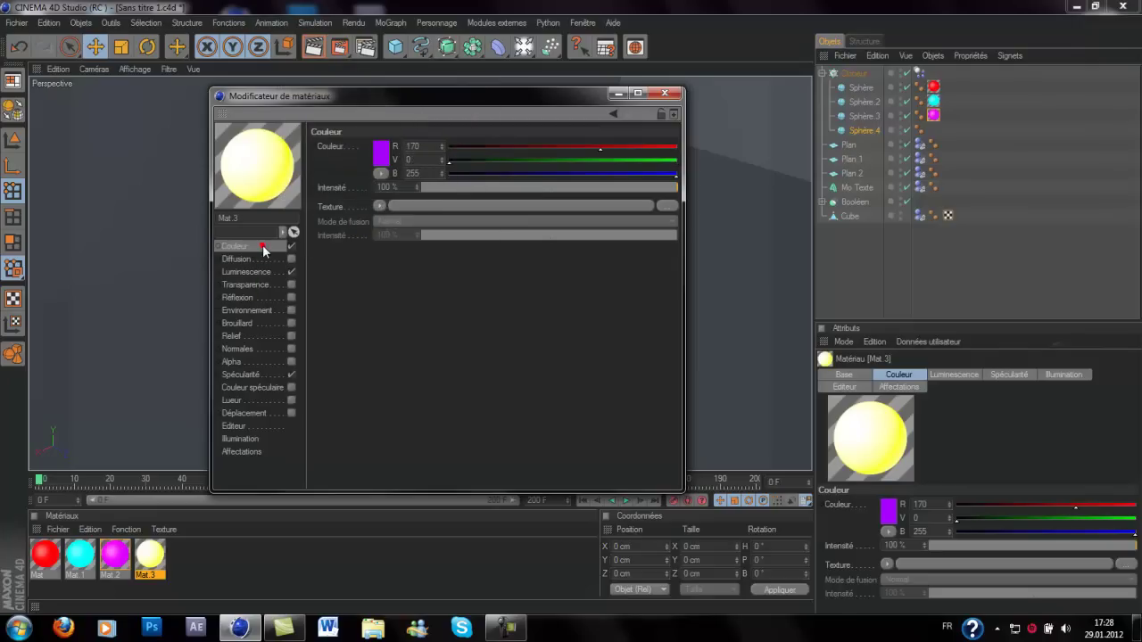
left_click(380, 150)
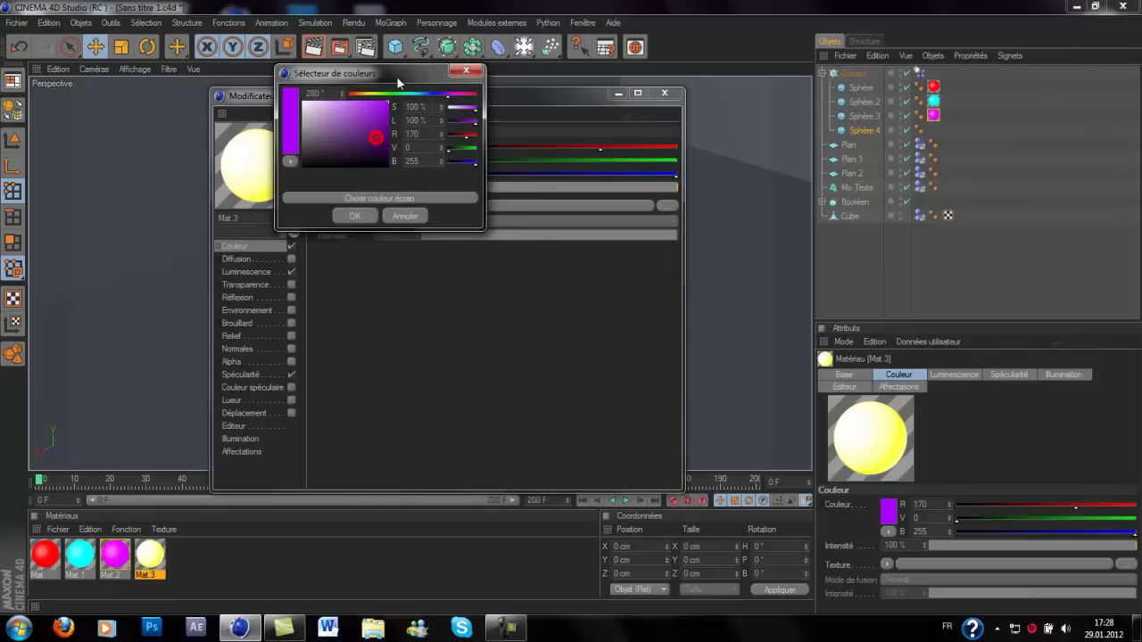
left_click(369, 92)
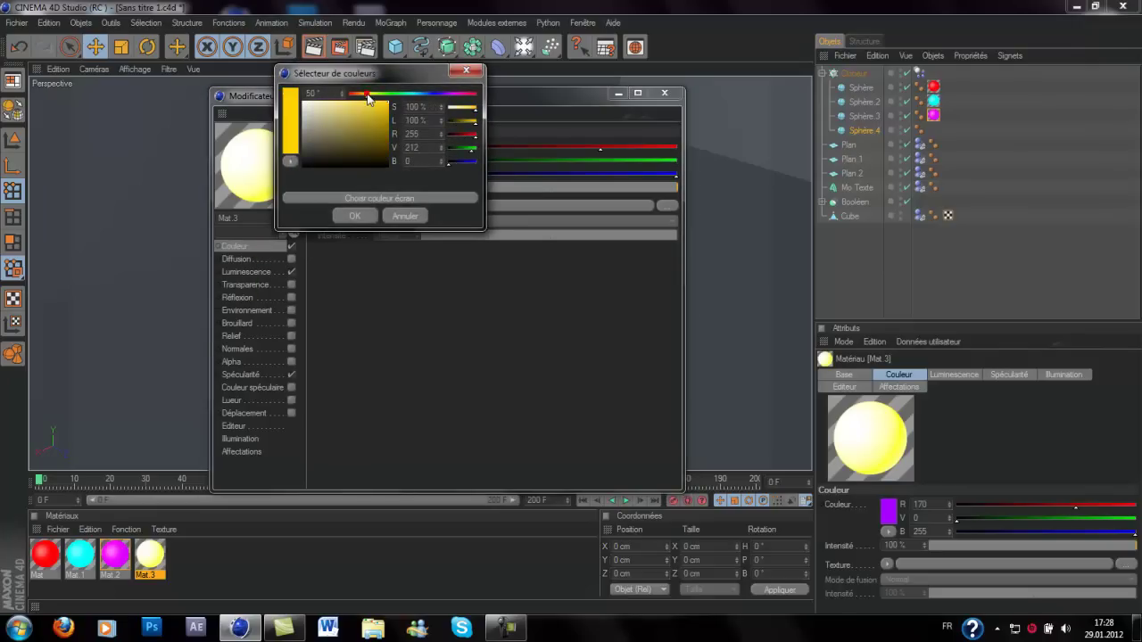
left_click(365, 215)
left_click(664, 93)
left_click_drag(154, 559, 849, 130)
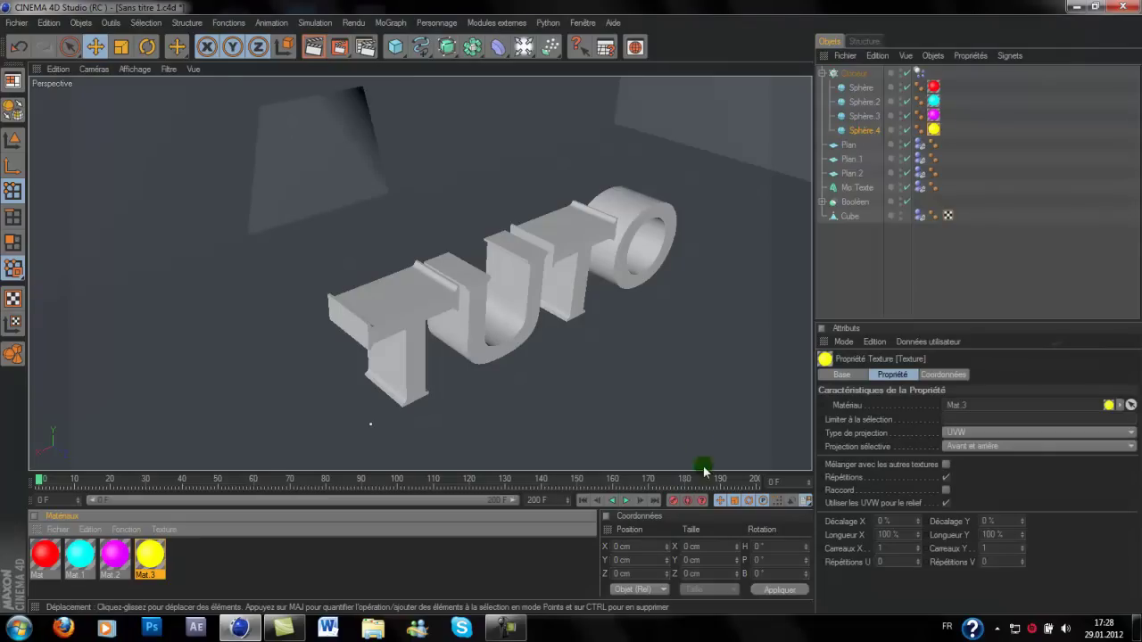
Play the simulation to check the four ball colours around the text, stop it and return to frame 0
left_click(625, 500)
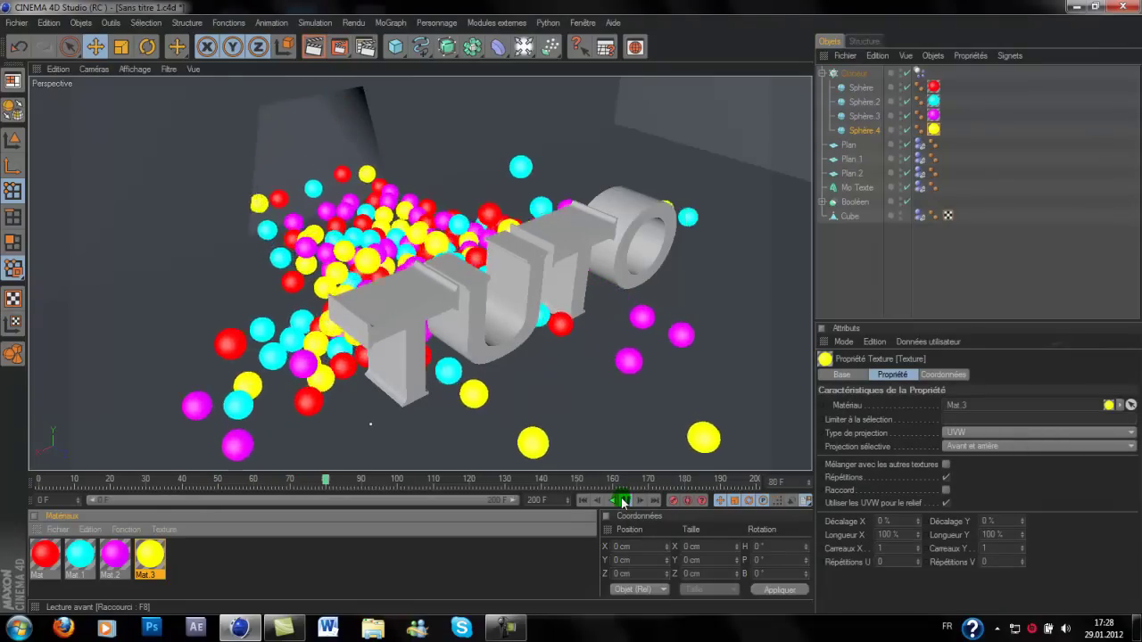
left_click(623, 501)
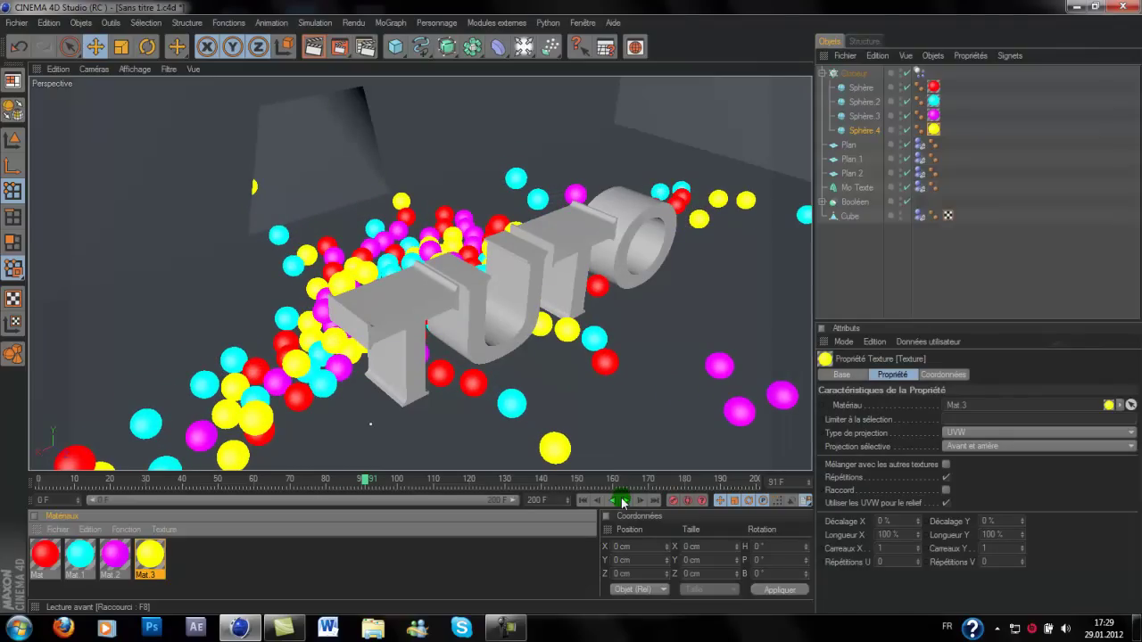
left_click_drag(365, 479, 21, 489)
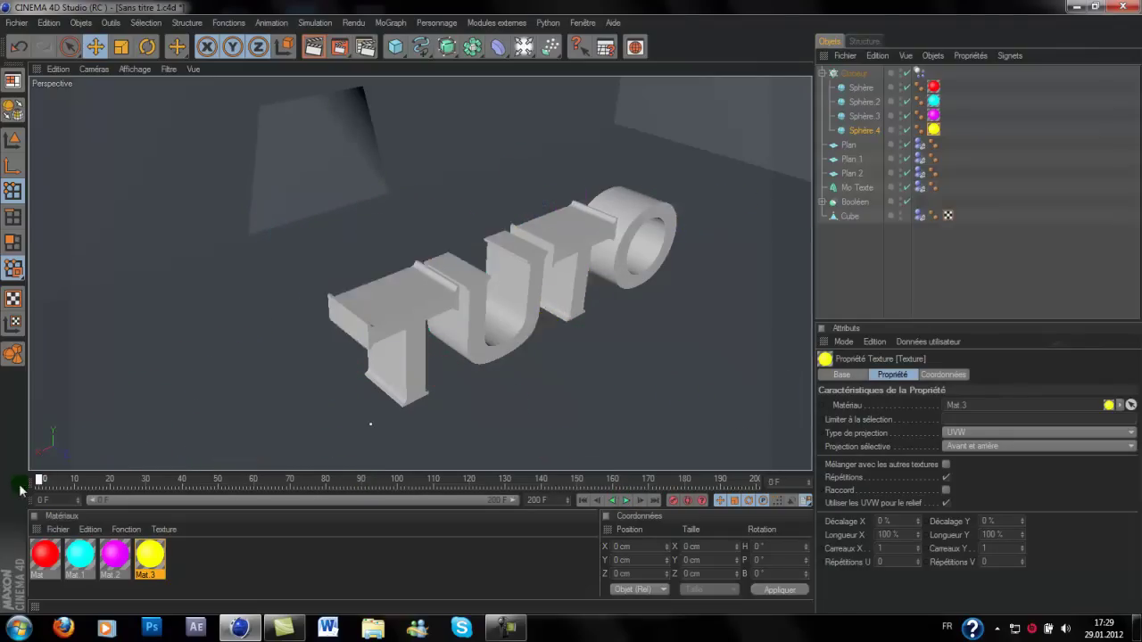
Review the Cloneur's Dynamiques de corps settings, expanding the Masse, Force, Corps souple and Cache sections
left_click(853, 74)
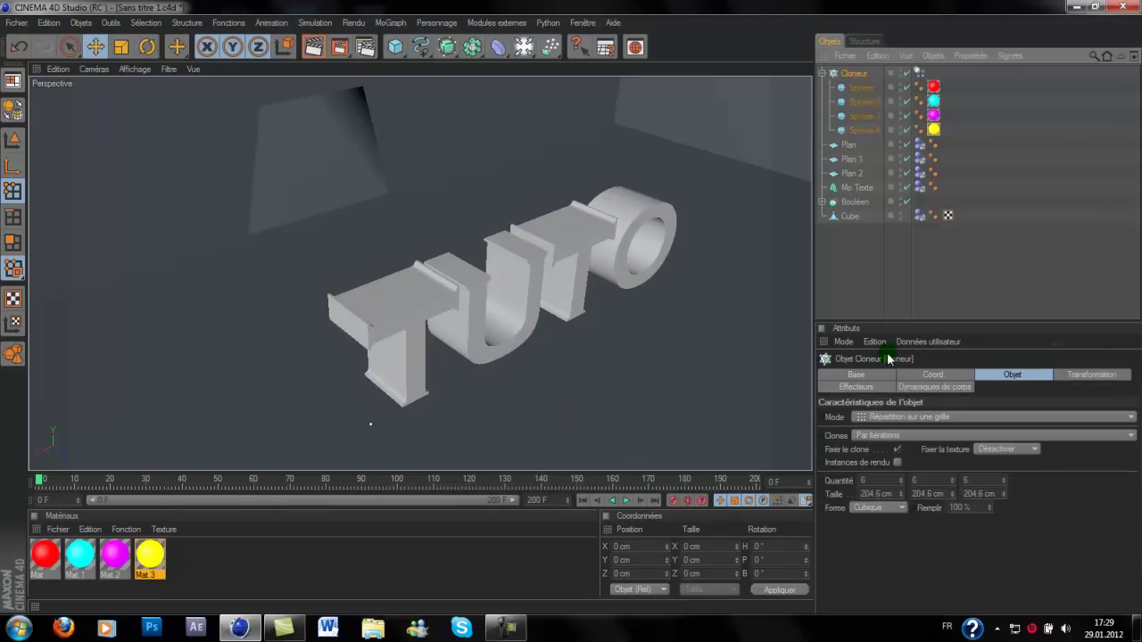
left_click(908, 383)
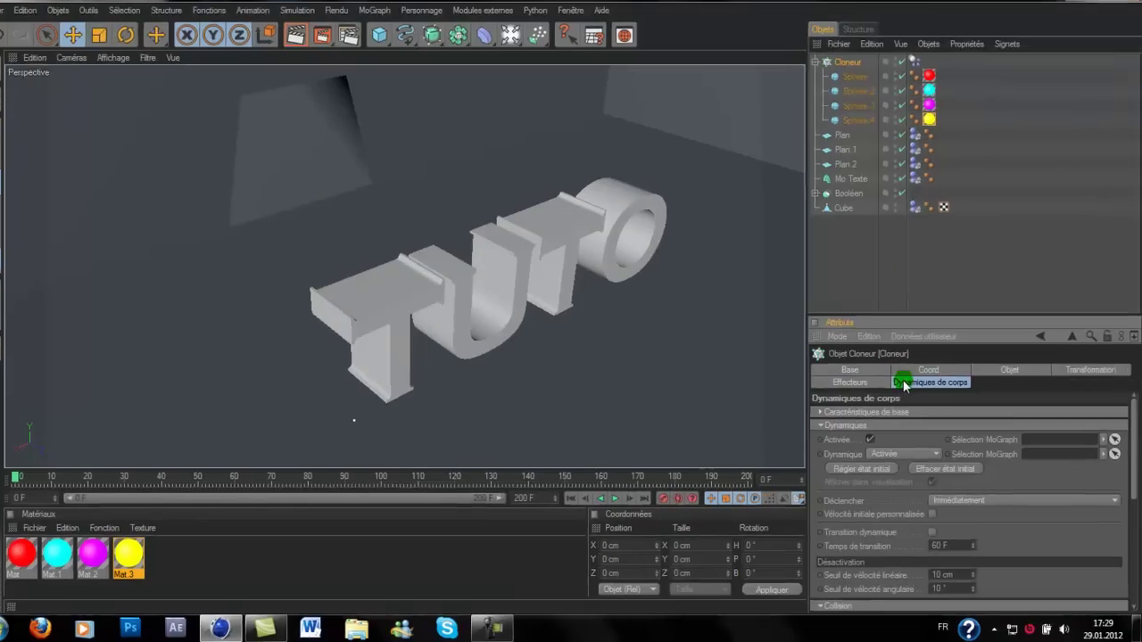
scroll(897, 352, "down", 5)
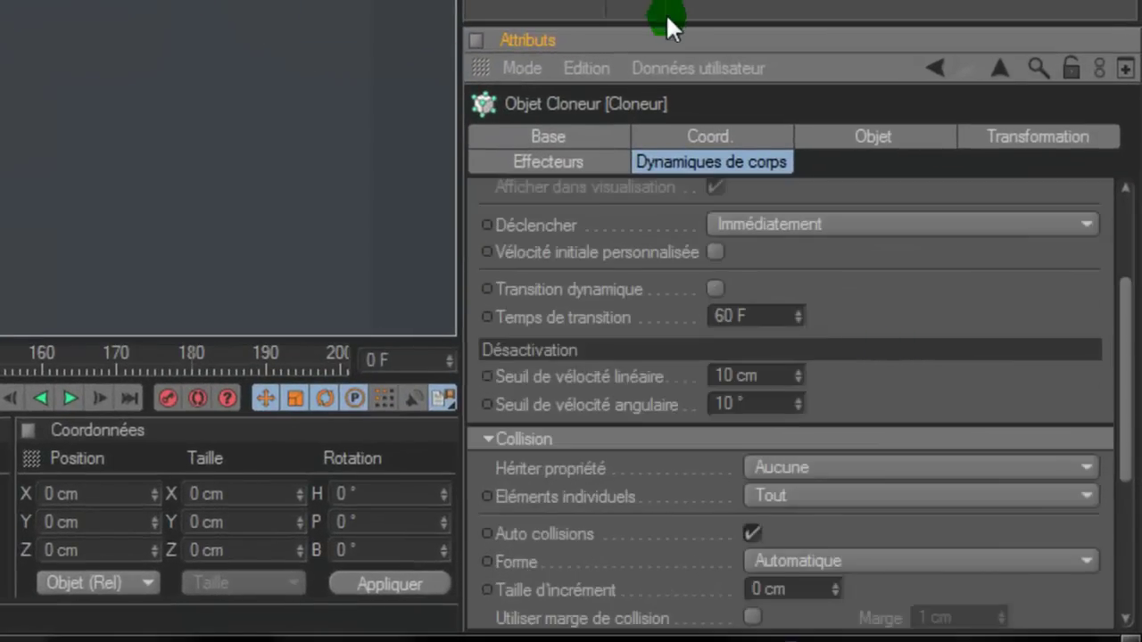
left_click_drag(666, 21, 667, 0)
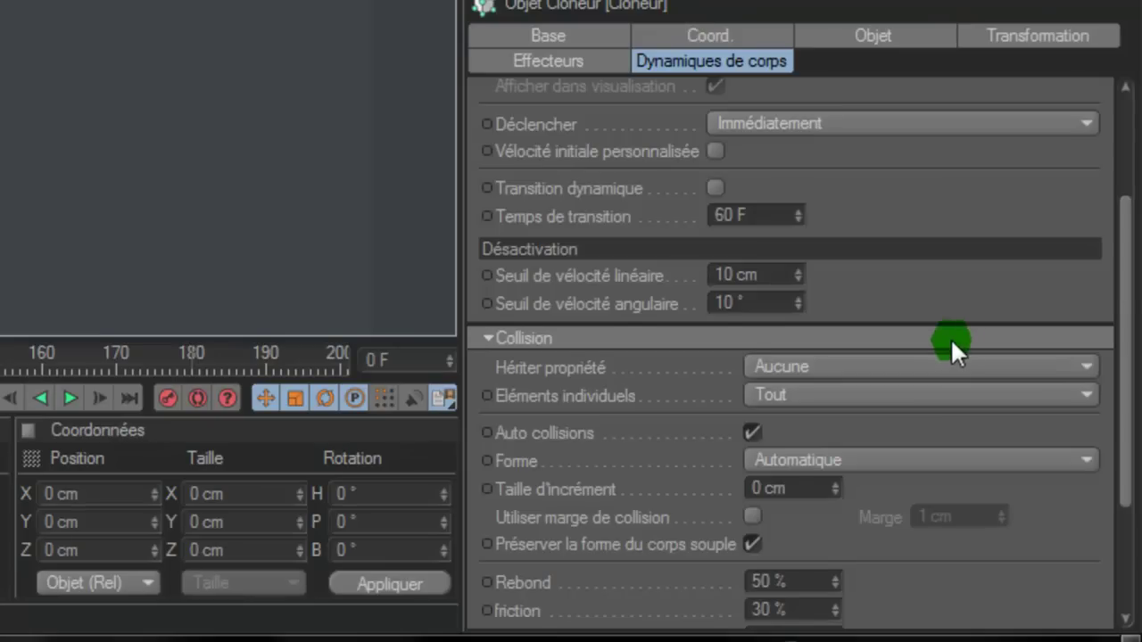
scroll(951, 339, "down", 5)
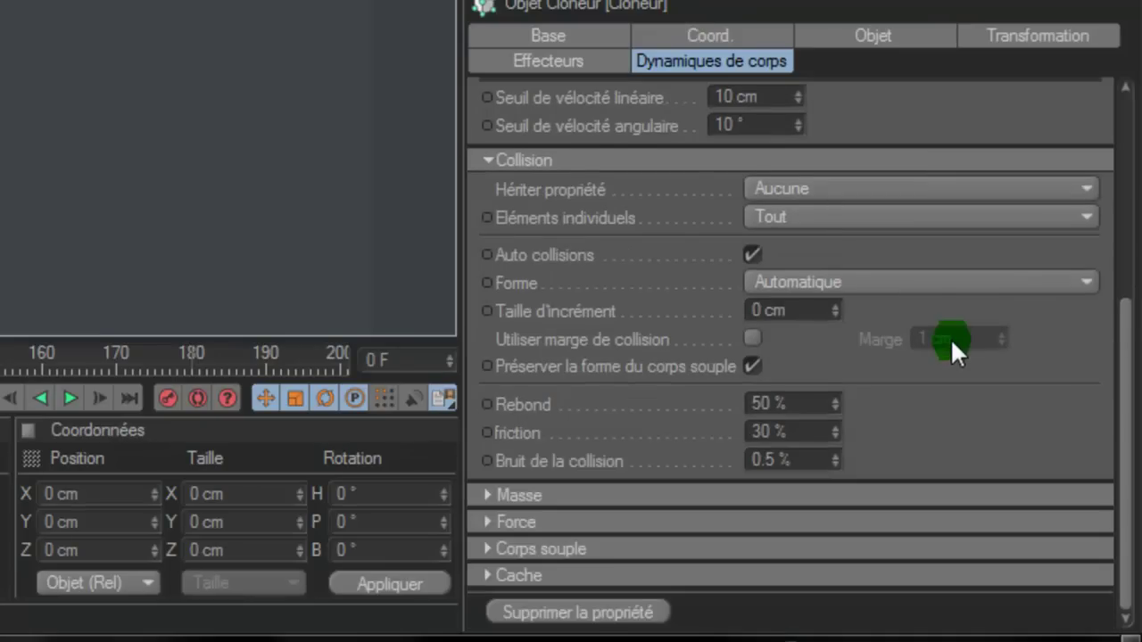
left_click(490, 490)
scroll(491, 509, "down", 4)
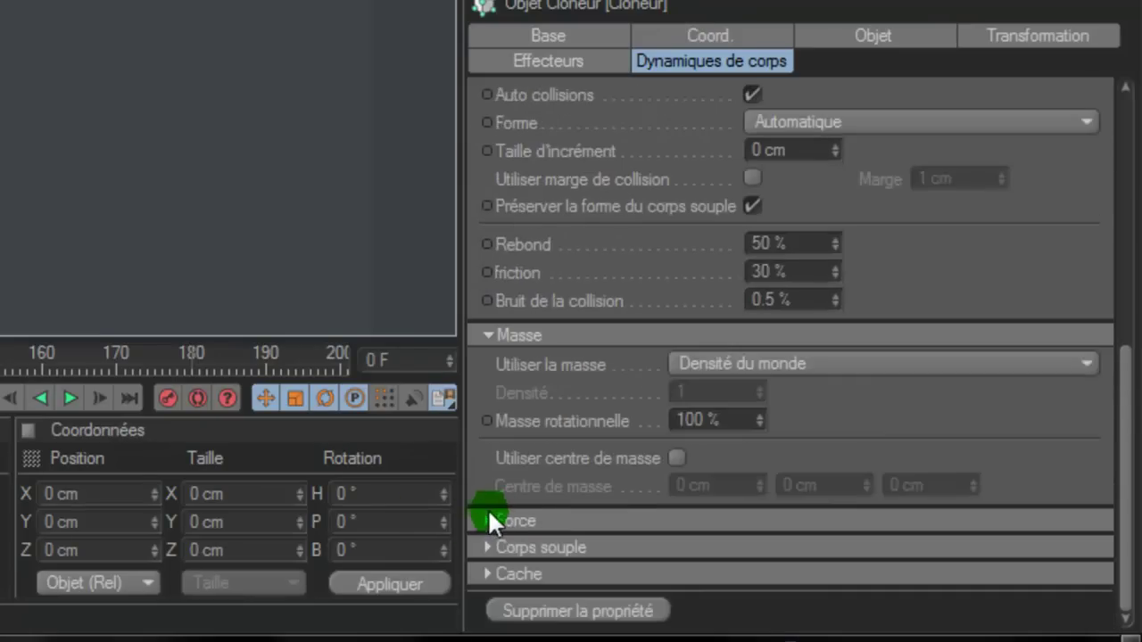
left_click(491, 519)
scroll(488, 538, "down", 6)
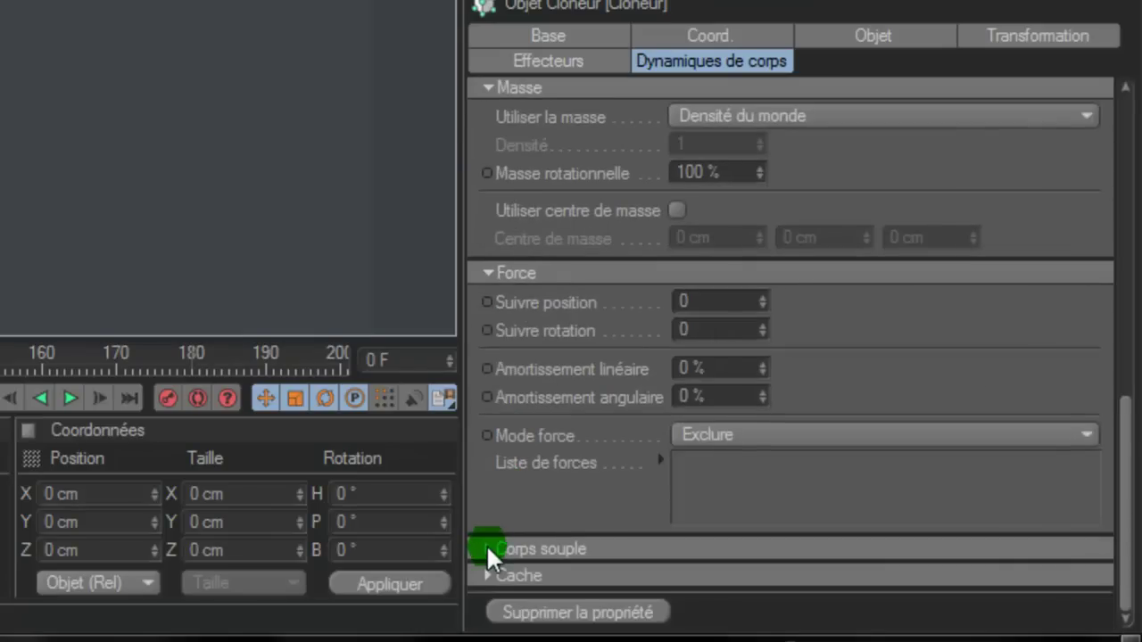
left_click(486, 542)
scroll(487, 547, "down", 15)
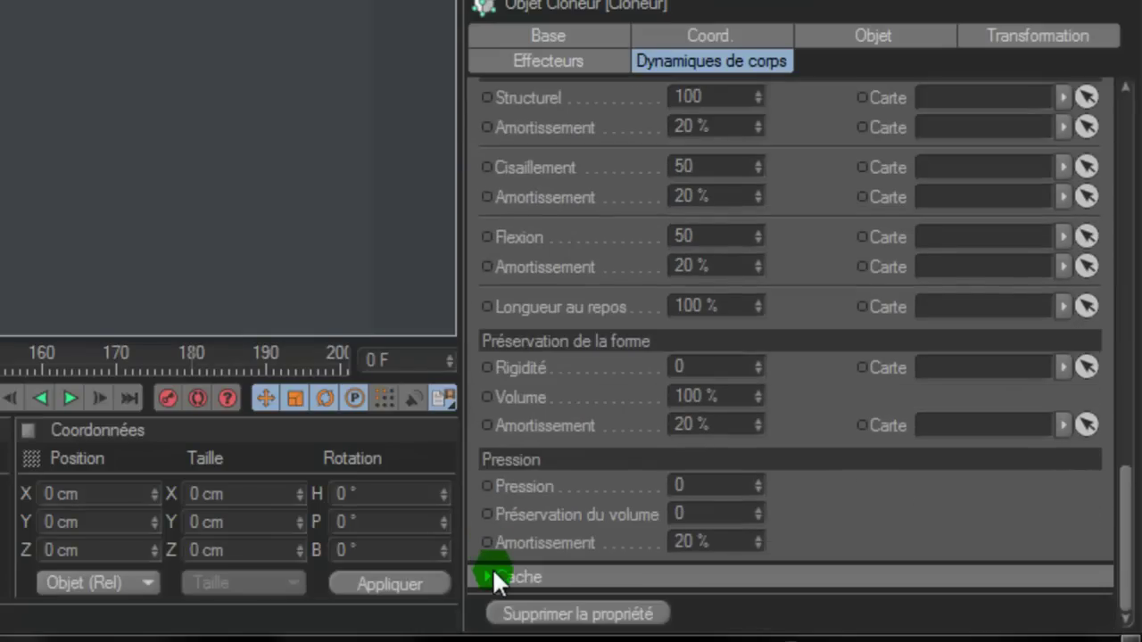
left_click(493, 569)
scroll(487, 568, "down", 4)
scroll(487, 568, "up", 20)
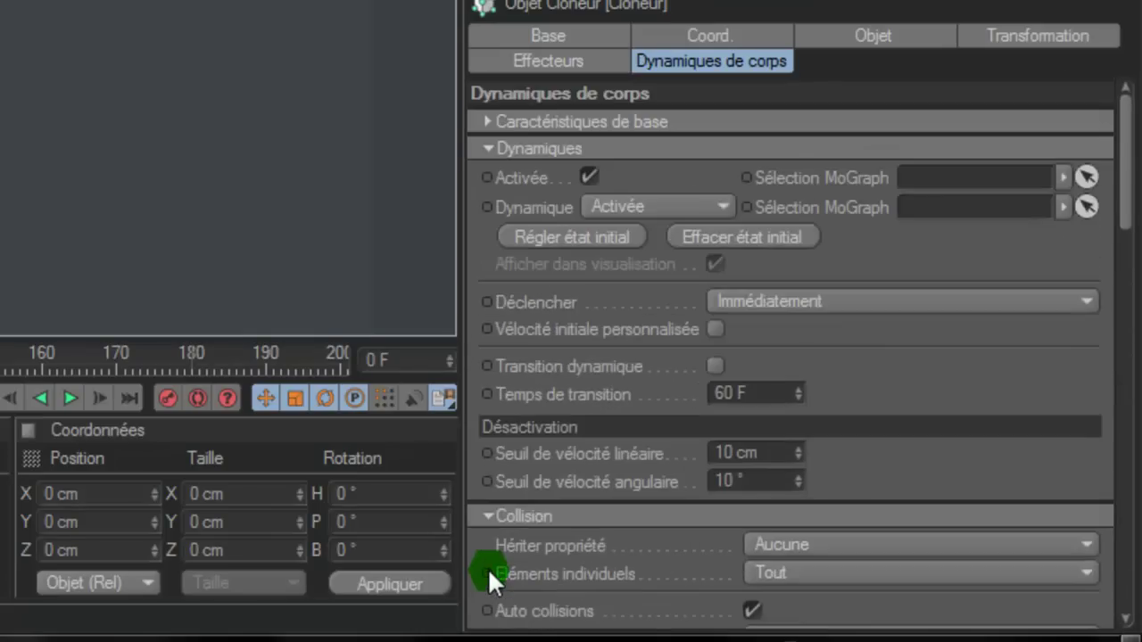
Examine the Caractéristiques de base section and the Hériter propriété and Forme options of the Cloneur's collision settings
left_click(486, 122)
left_click(486, 122)
scroll(671, 450, "down", 5)
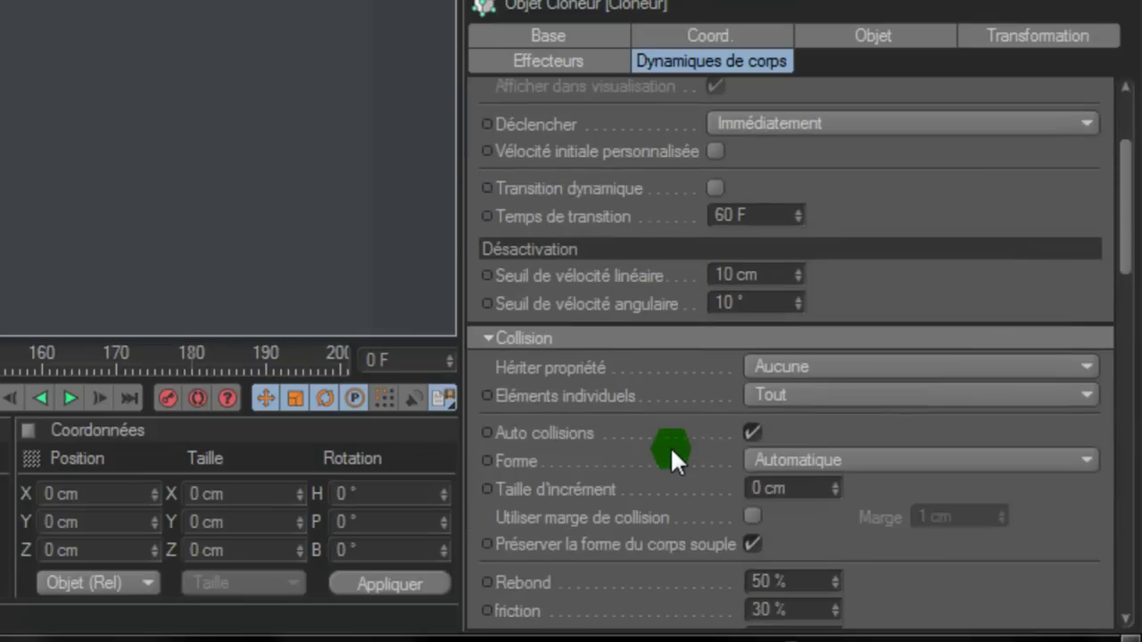
left_click(791, 366)
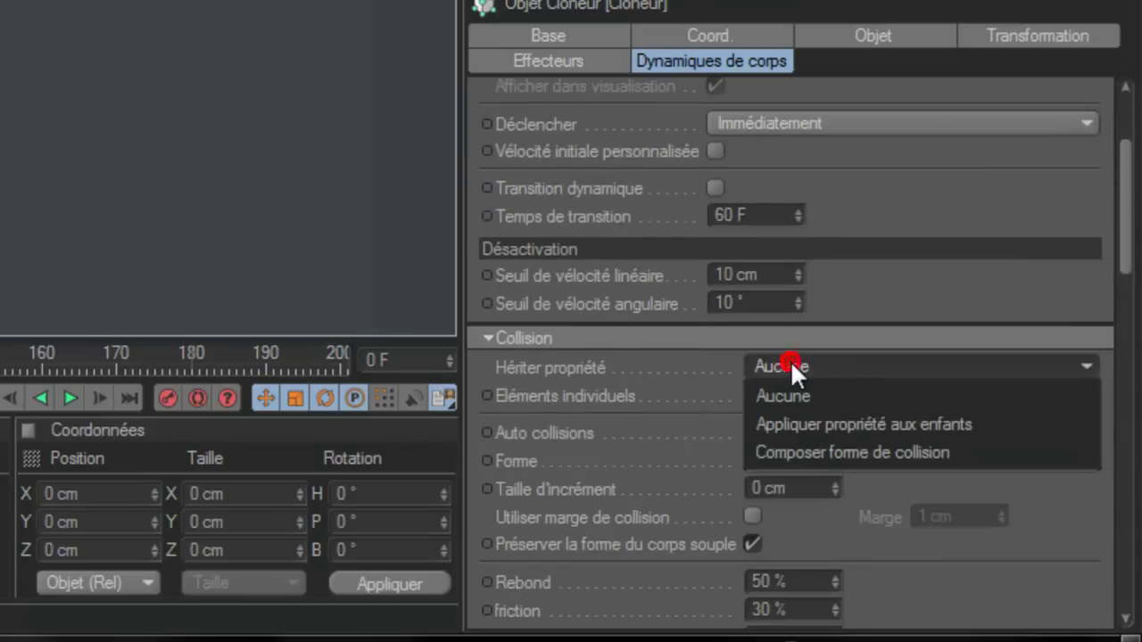
left_click(790, 366)
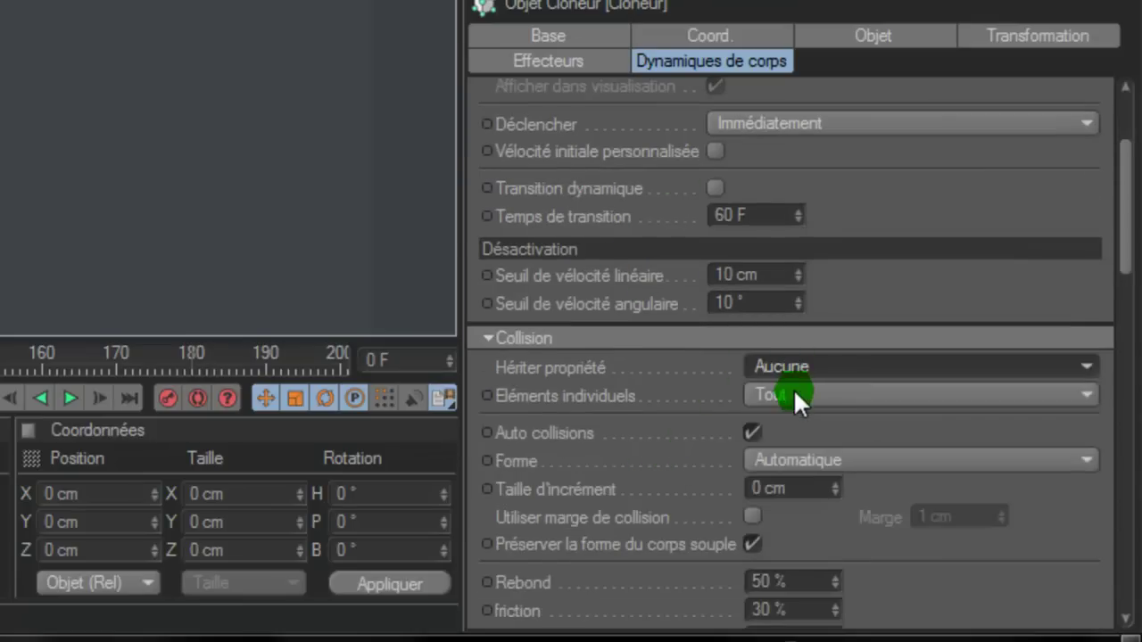
scroll(660, 424, "down", 5)
left_click(827, 282)
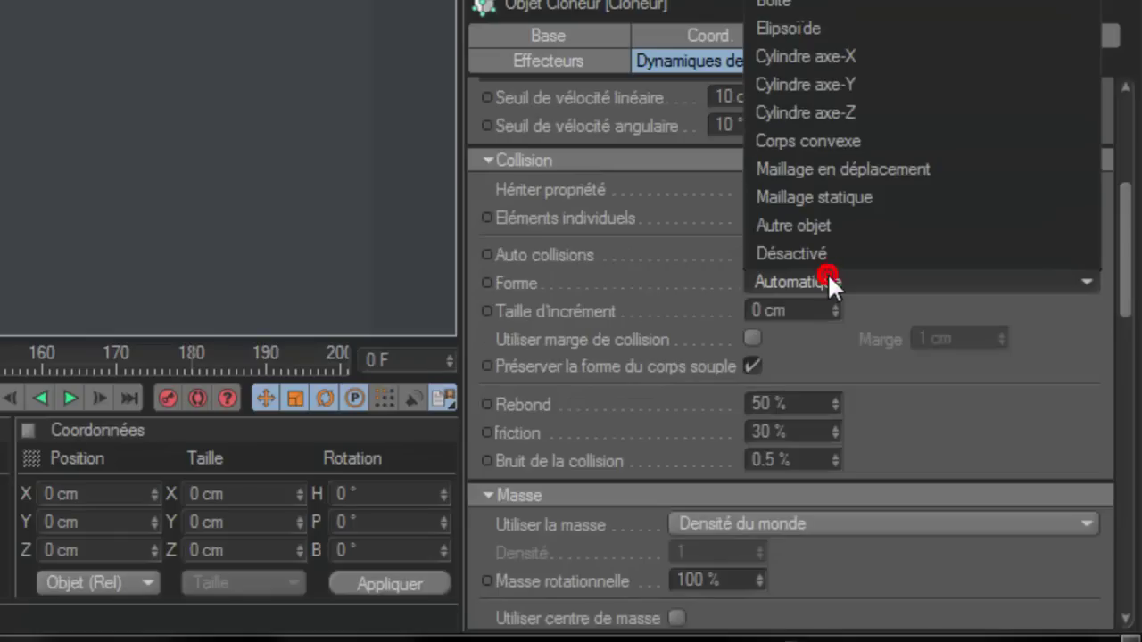
left_click(668, 378)
Set the Cloneur's collision friction to 20 %, Rebond to 70 % and Bruit de la collision to 5 %
scroll(669, 378, "down", 5)
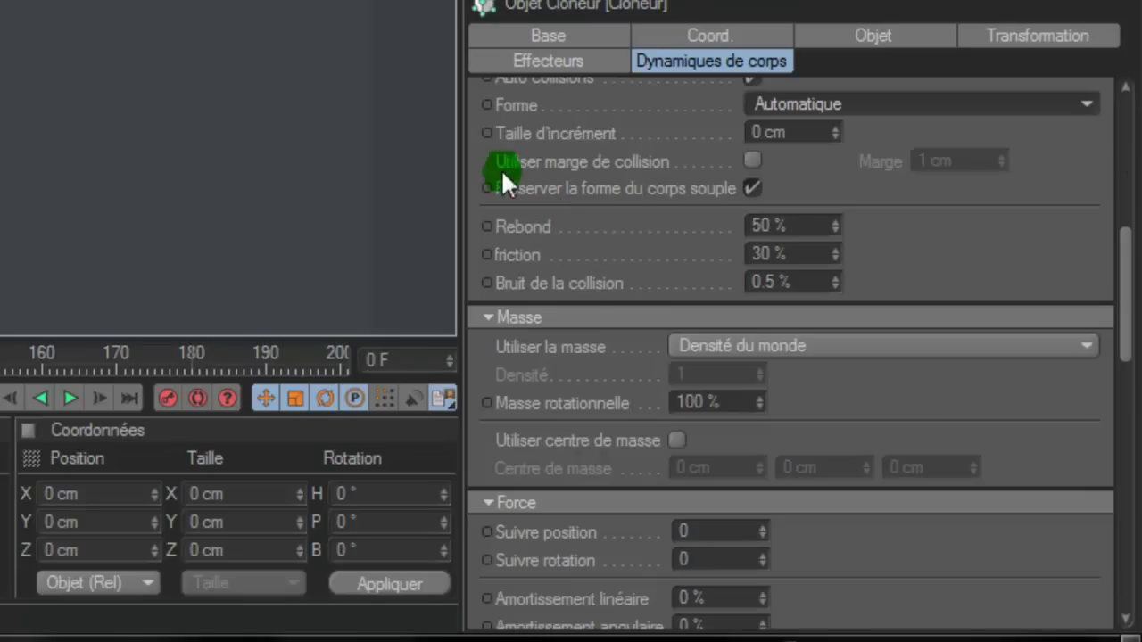
left_click(784, 251)
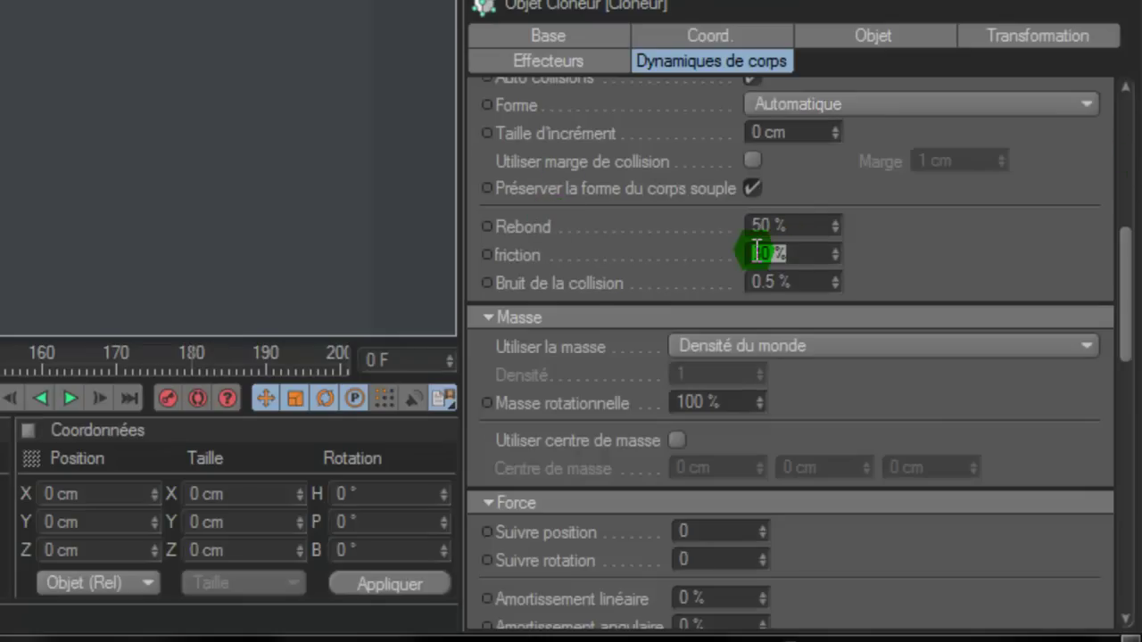
type("20")
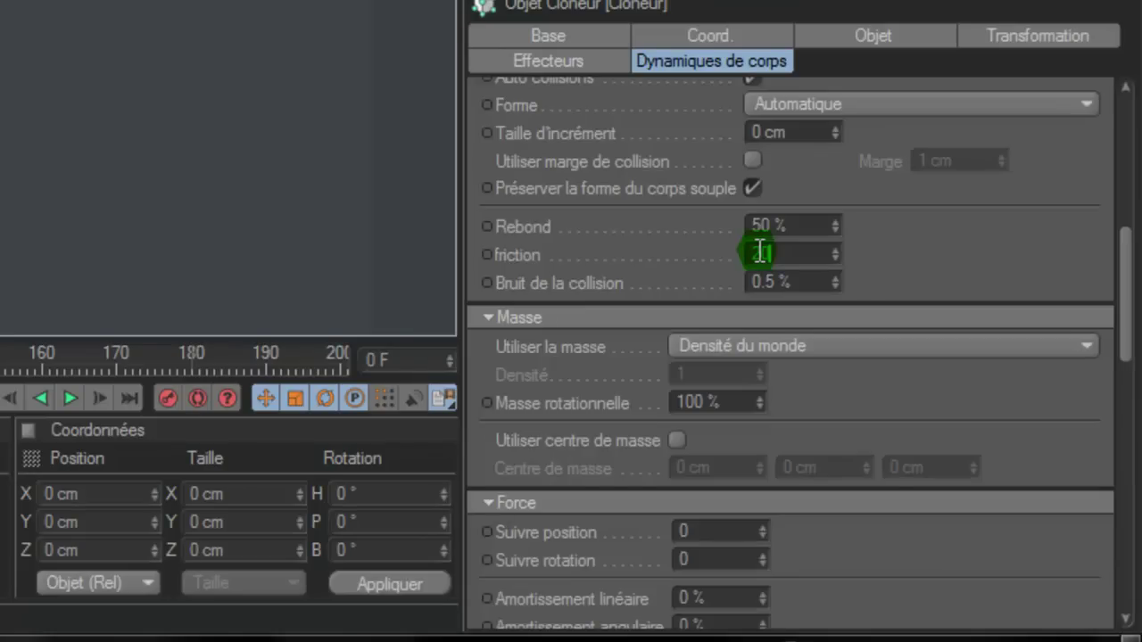
left_click(778, 225)
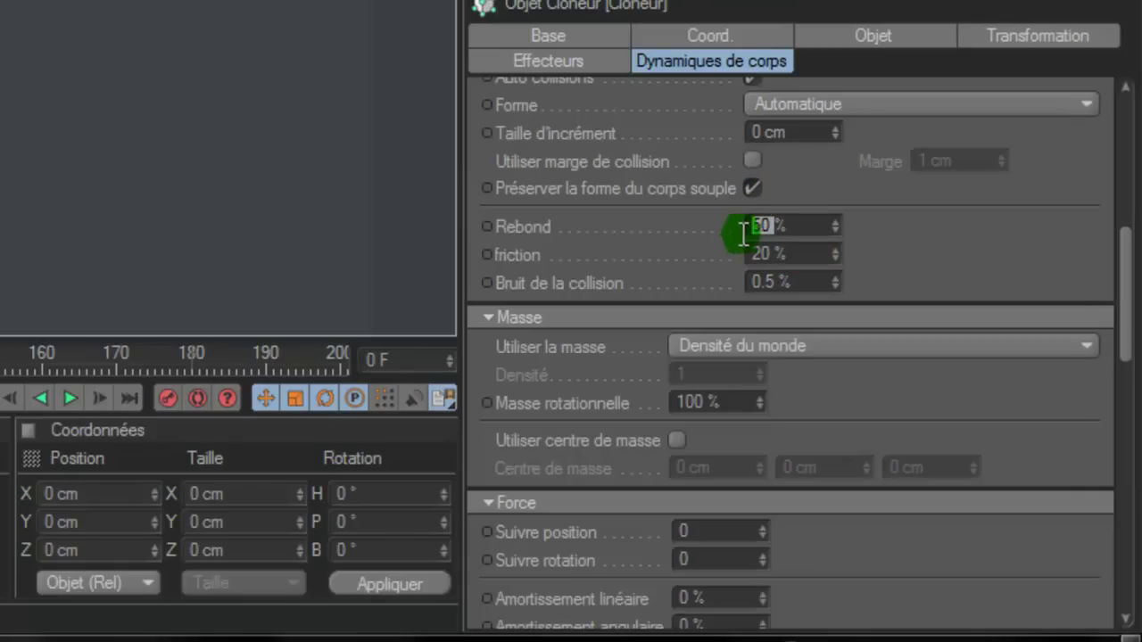
type("70")
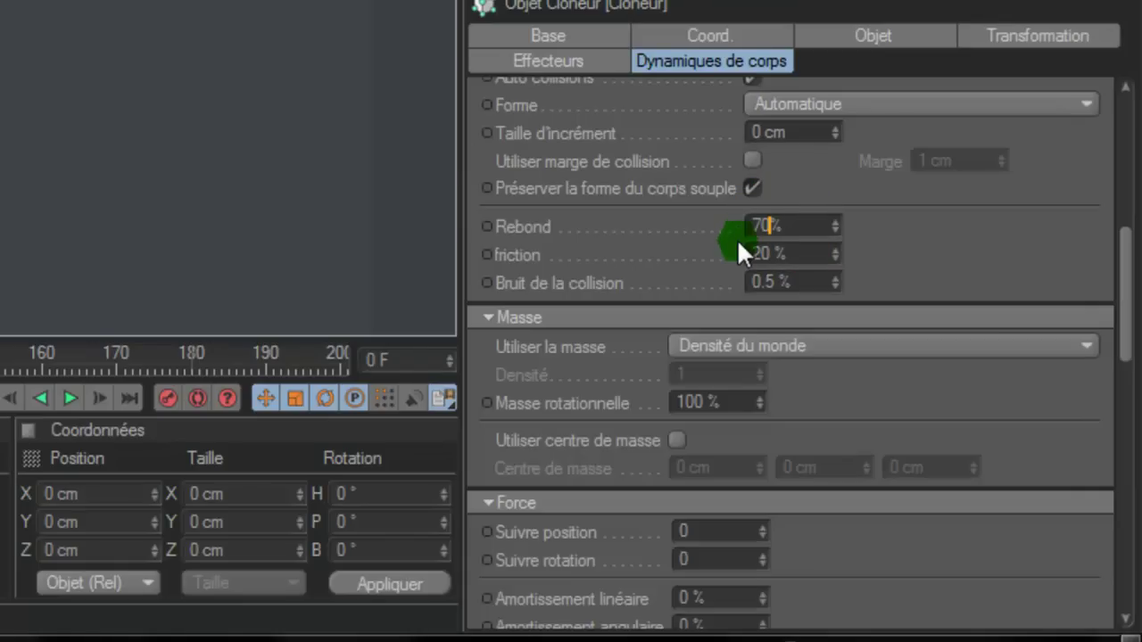
left_click(895, 240)
left_click(818, 283)
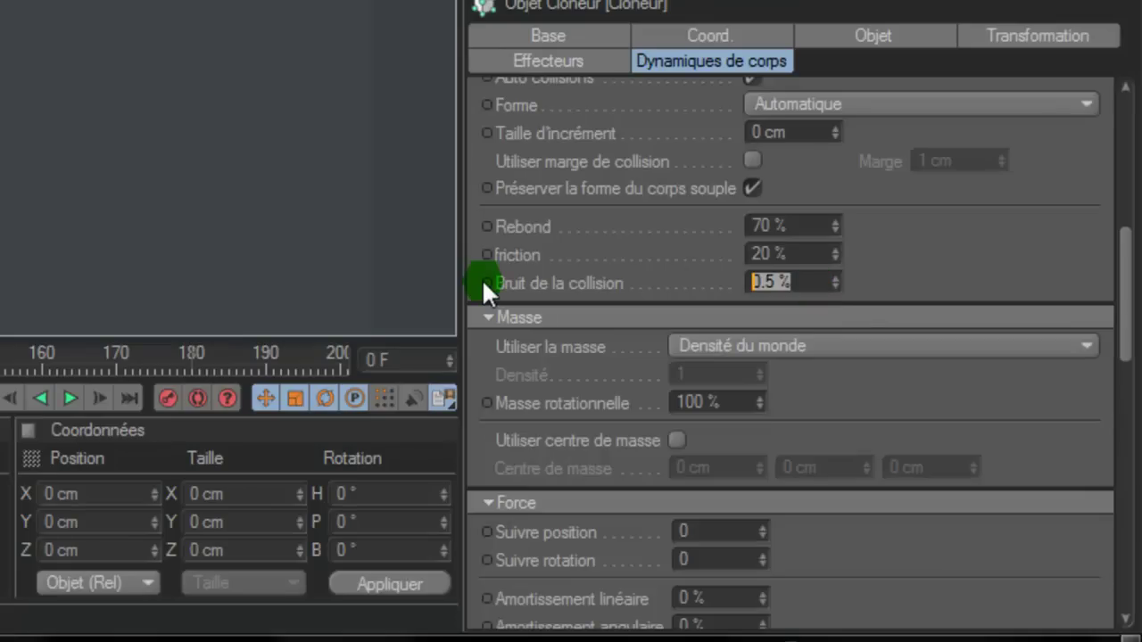
type("5")
Preview the ball simulation with the new collision values, stop playback and return to frame 0
left_click(69, 398)
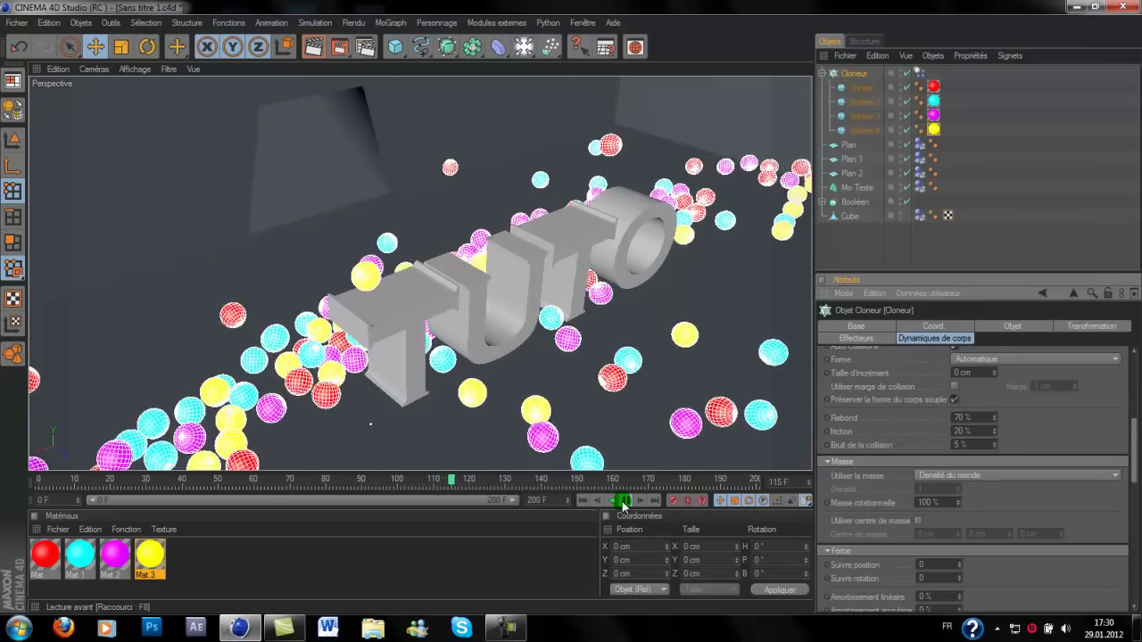
left_click(623, 502)
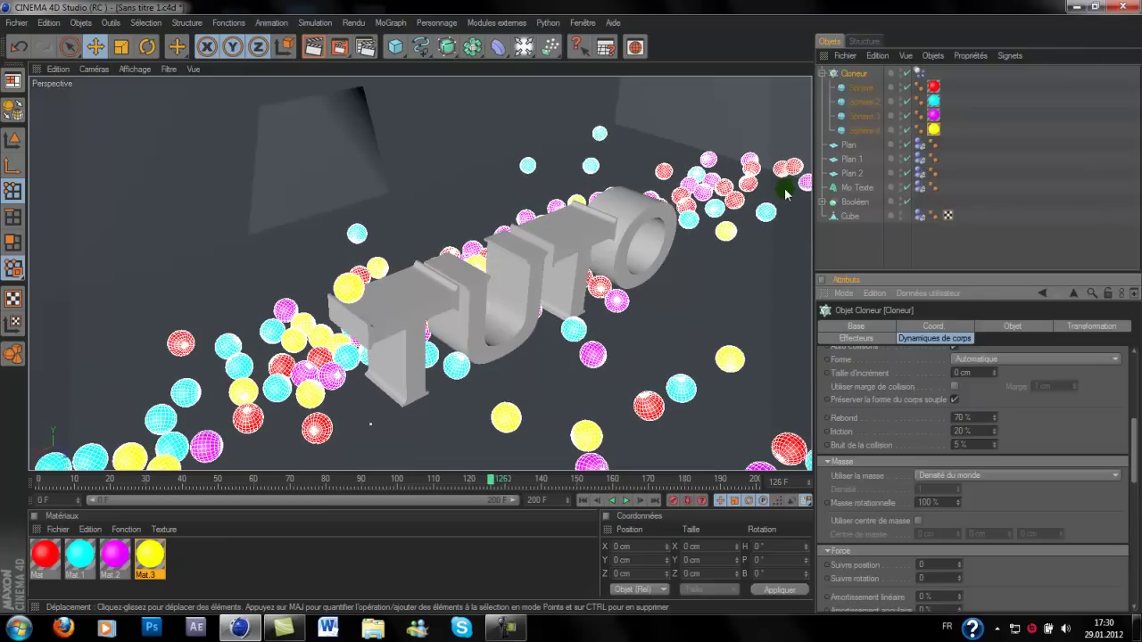
left_click(39, 482)
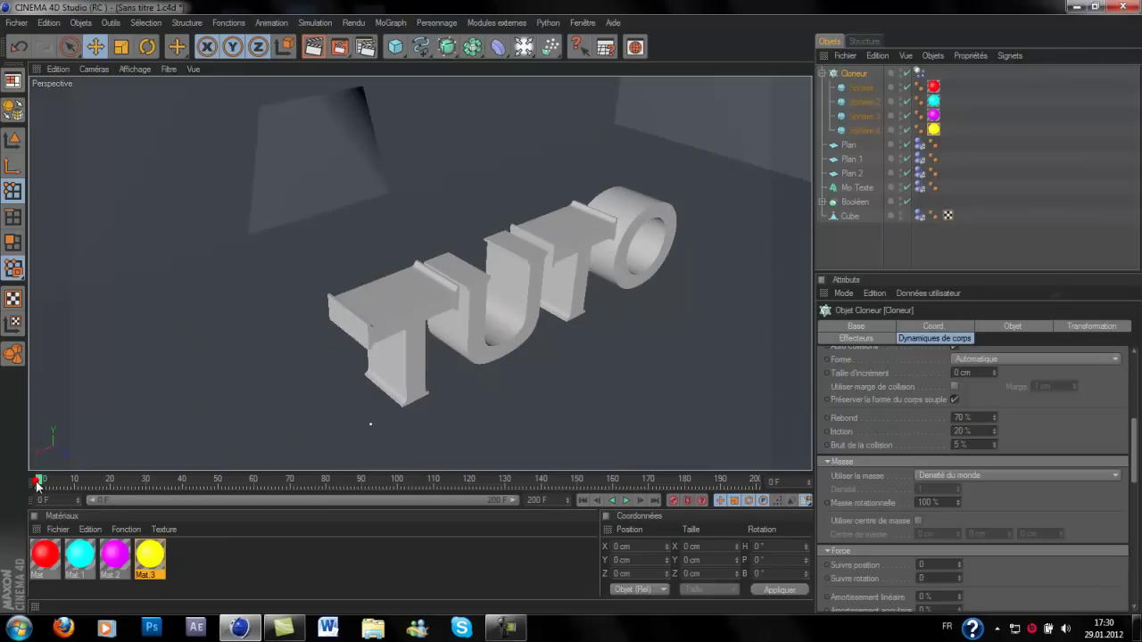
Collapse the Cloneur's hierarchy in the object list
left_click_drag(433, 306, 434, 306, "alt")
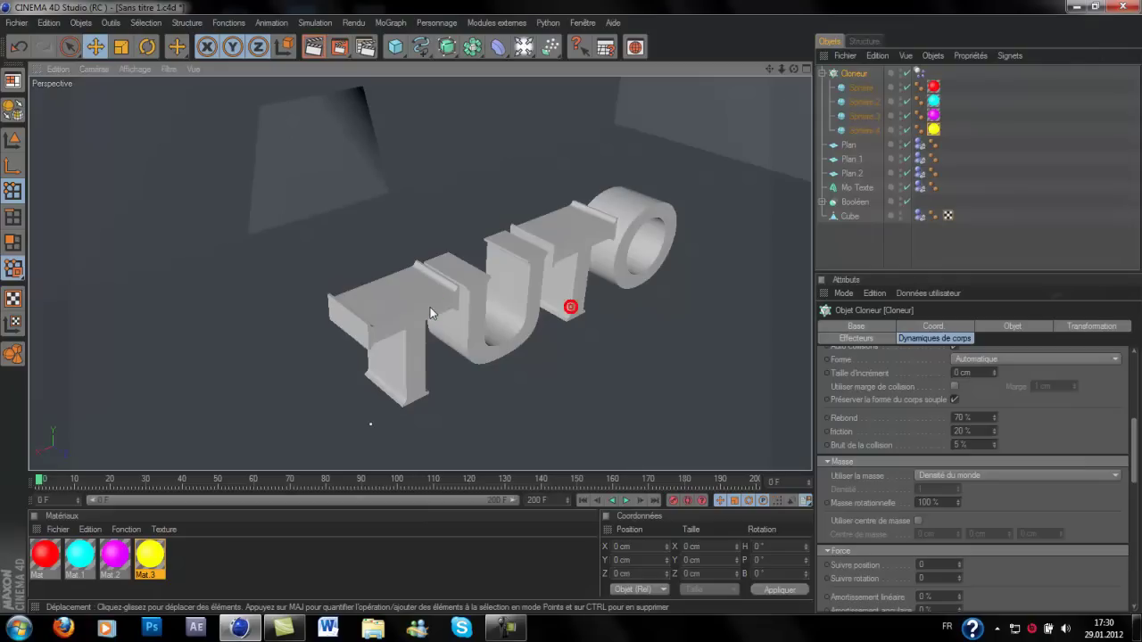
left_click(822, 74)
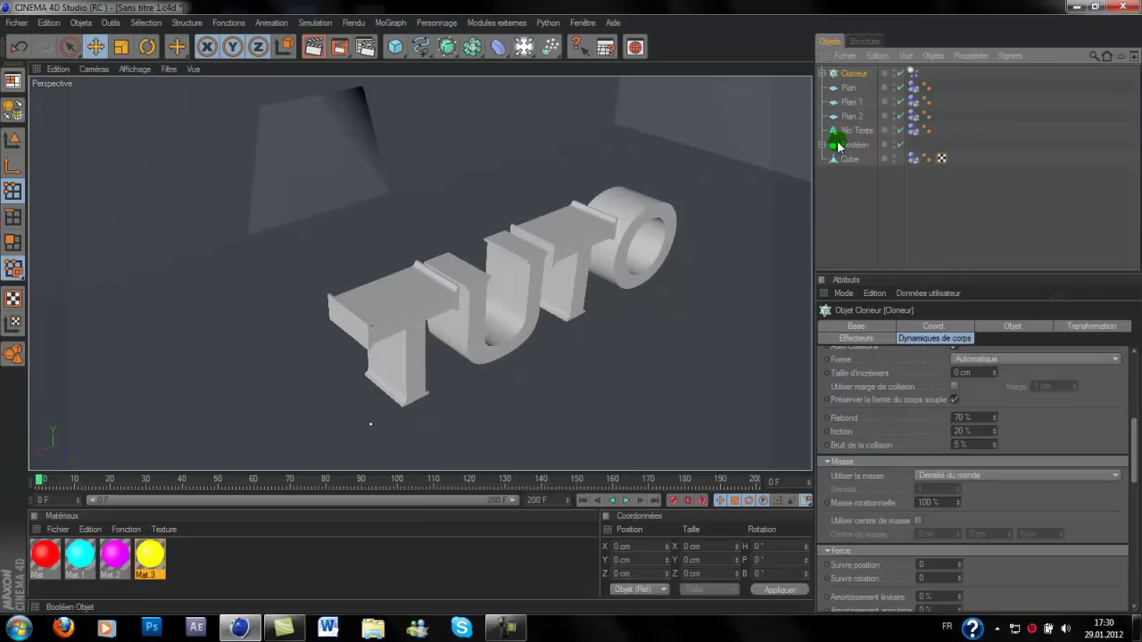
Create a new material and set its colour to dark grey with R, V and B at 54
left_click(852, 131)
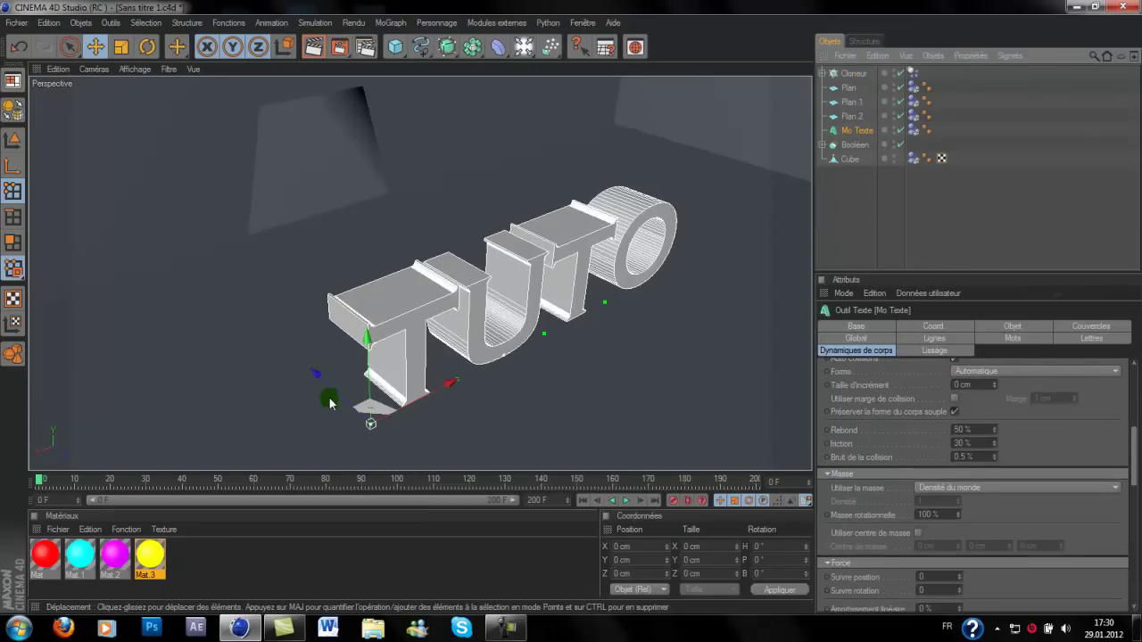
left_click_drag(330, 391, 271, 334)
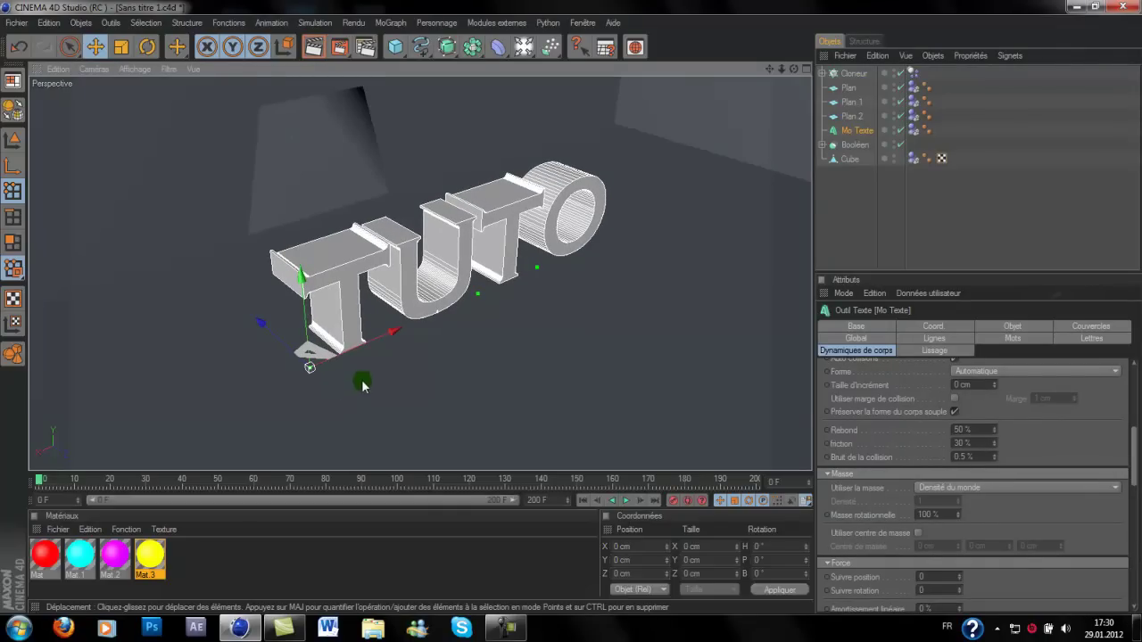
scroll(495, 223, "down", 2)
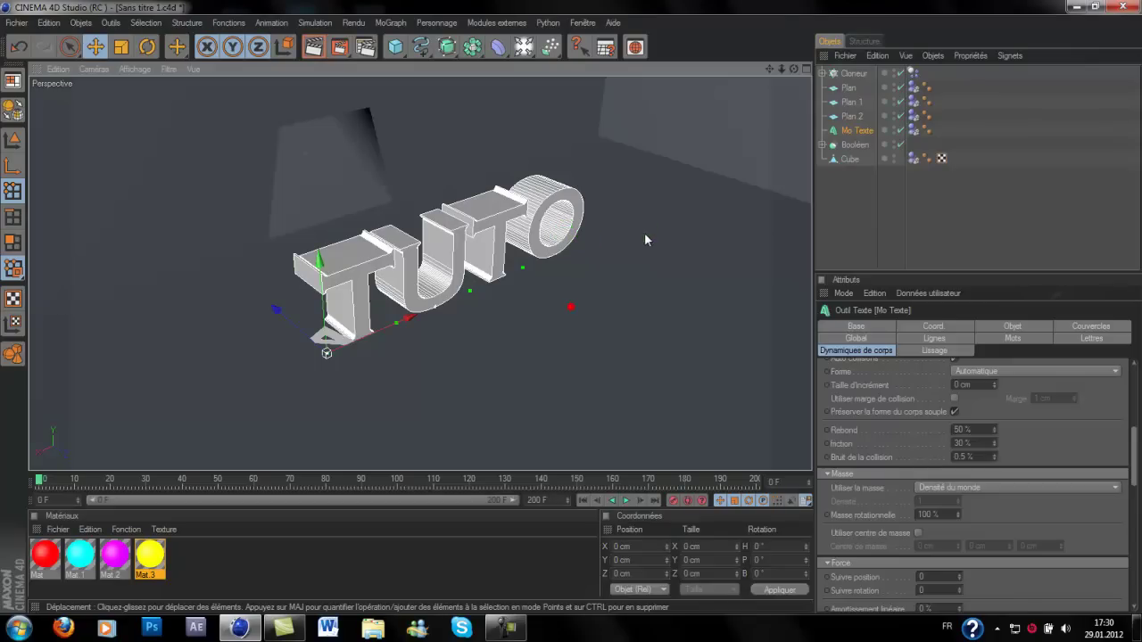
left_click_drag(683, 108, 504, 95, "alt")
double_click(324, 554)
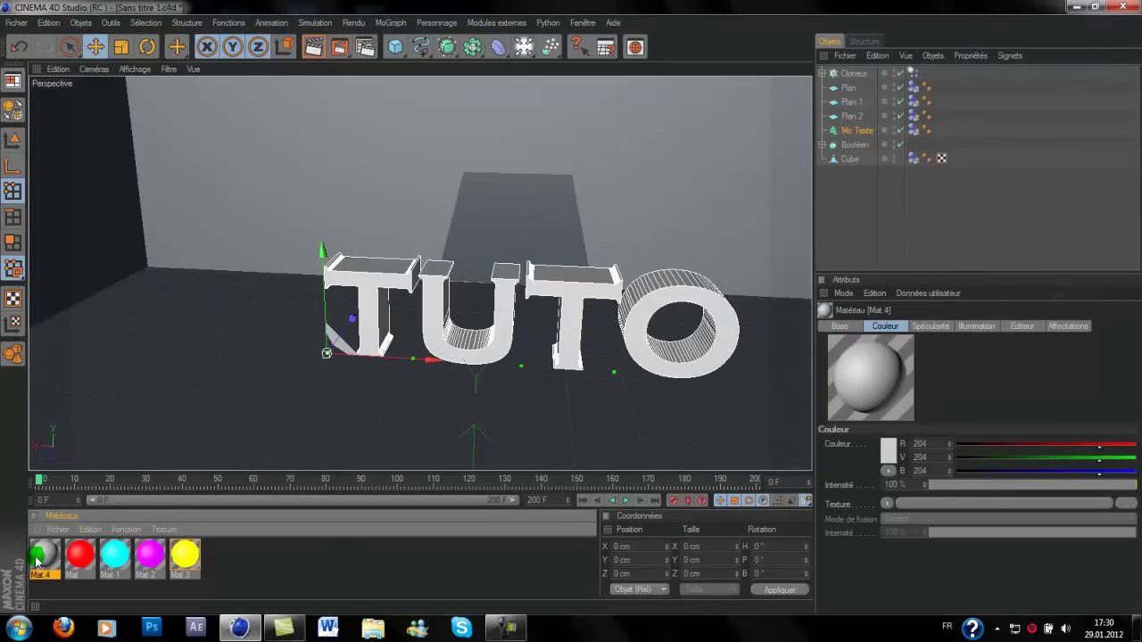
double_click(42, 555)
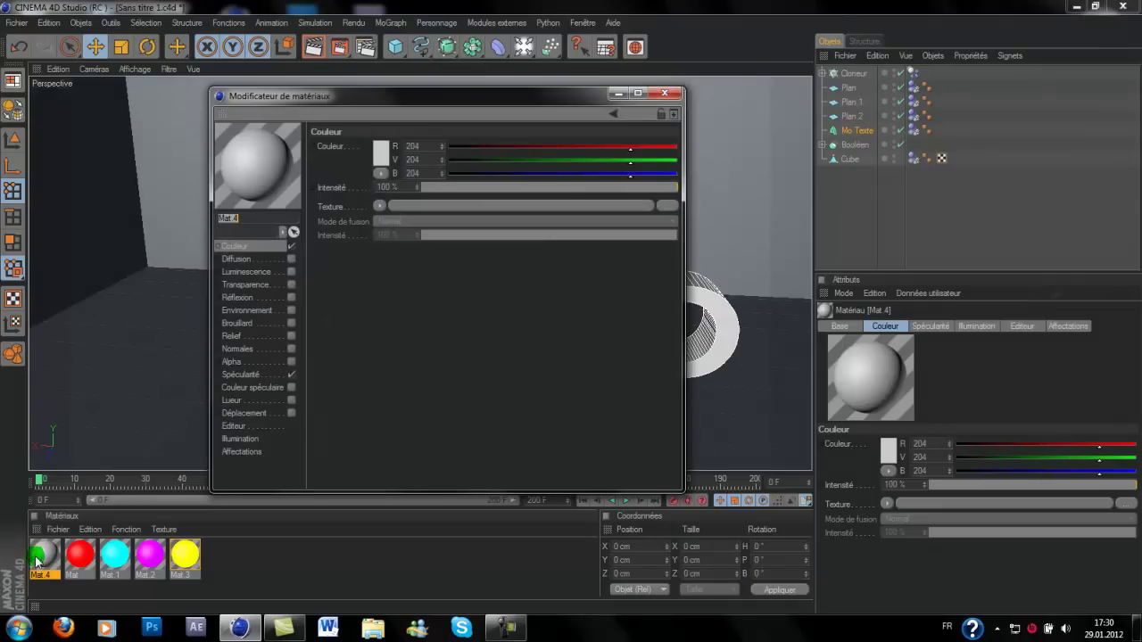
left_click(381, 153)
mouse_move(316, 152)
left_mouse_down()
mouse_move(304, 173)
mouse_move(308, 155)
left_mouse_up()
left_click(333, 201)
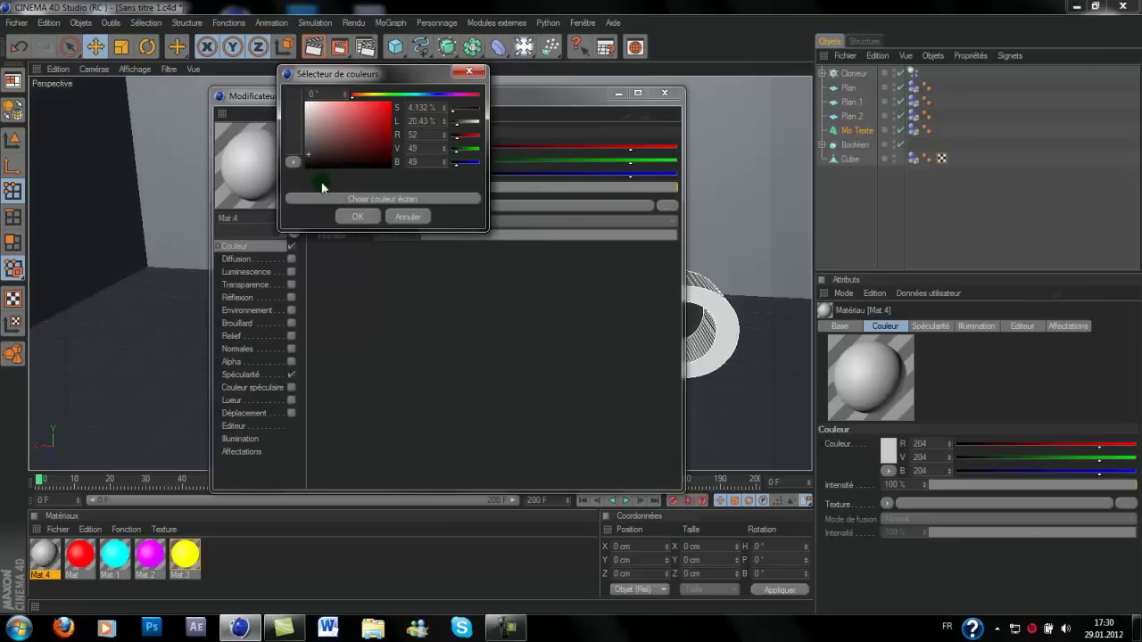
left_click_drag(301, 160, 301, 158)
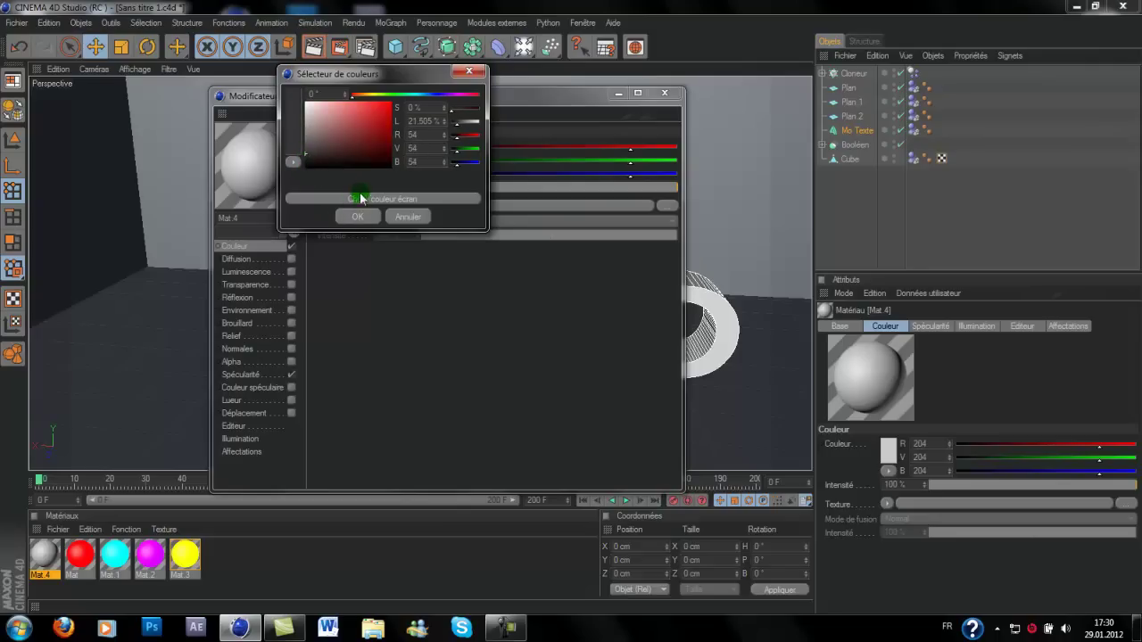
left_click(357, 217)
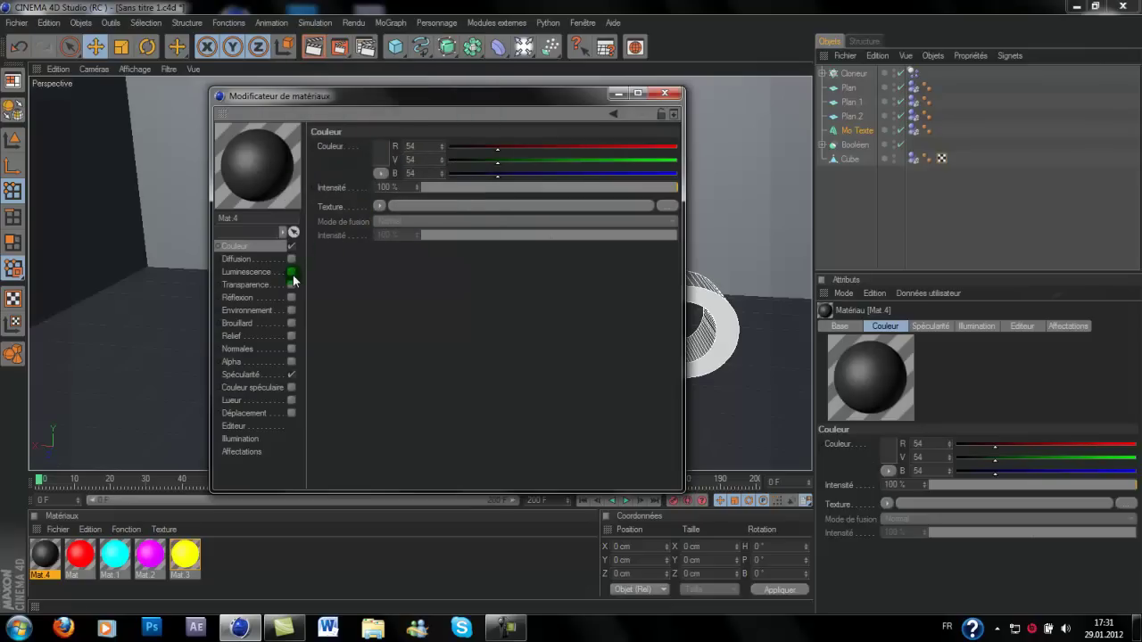
Enable Réflexion on the dark grey material at 5 % intensity with a Fresnel texture, and close the material editor
left_click(252, 296)
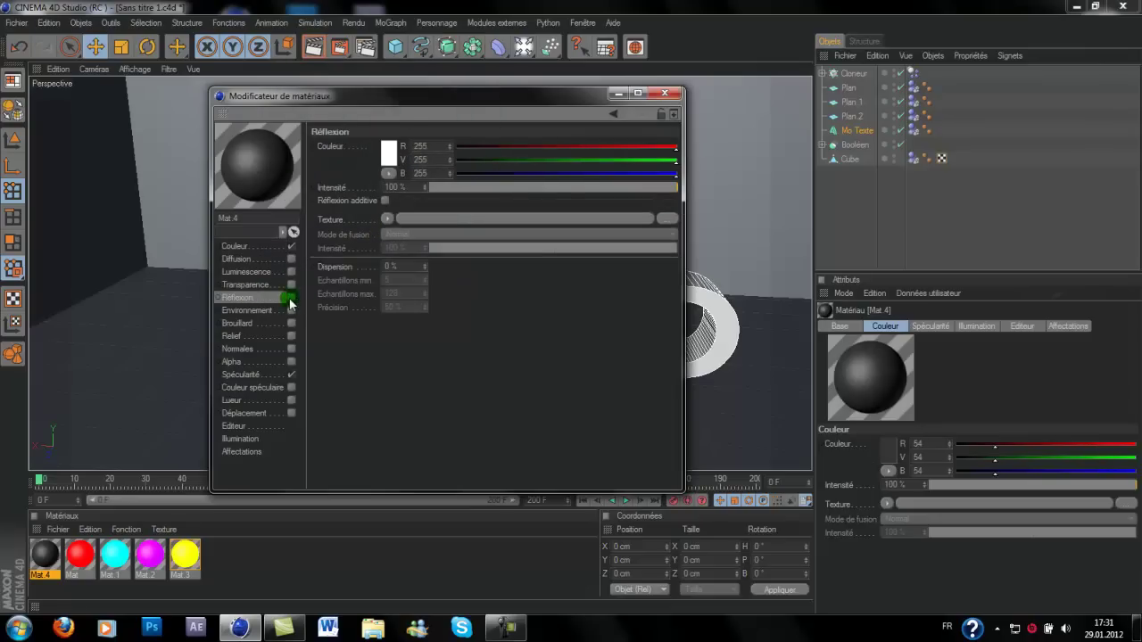
left_click(291, 299)
left_click_drag(444, 190, 434, 188)
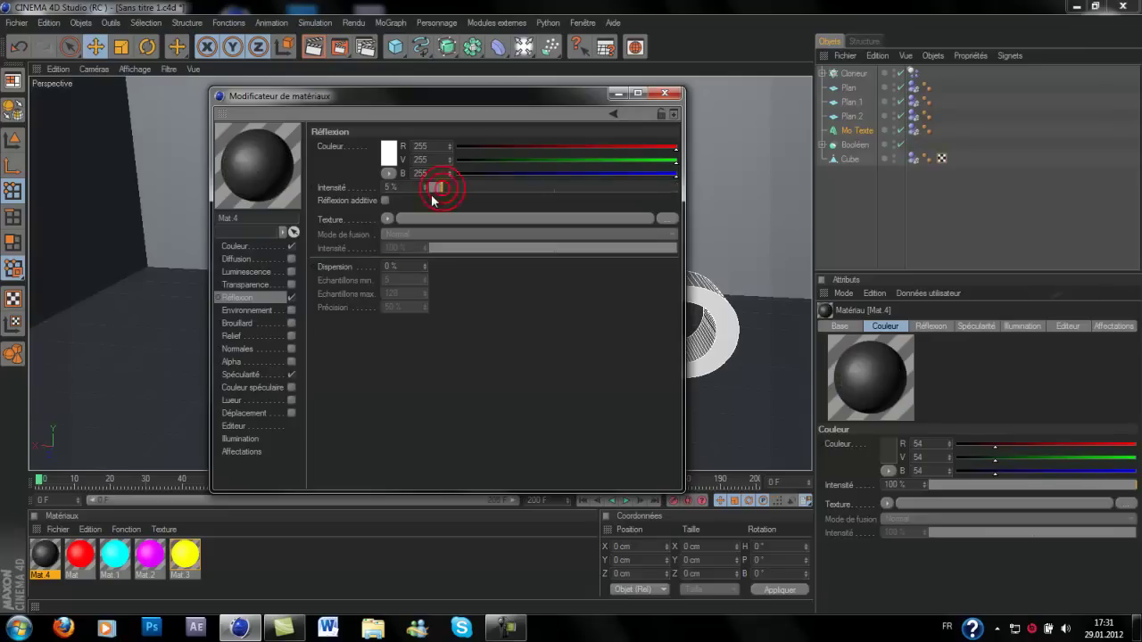
left_click(385, 221)
left_click(438, 377)
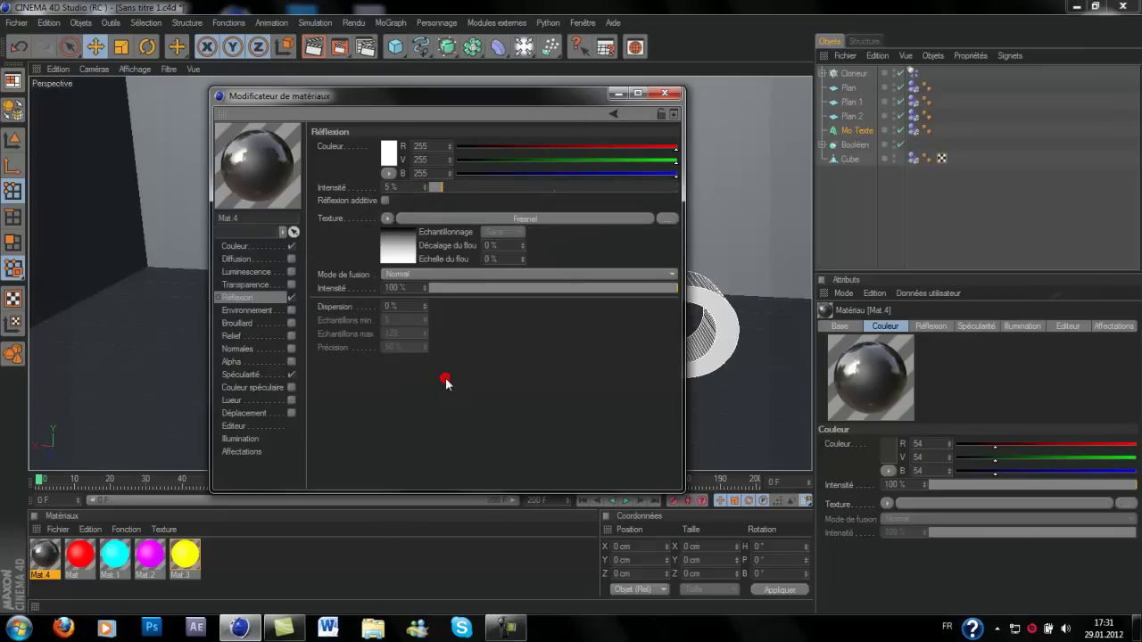
left_click(664, 92)
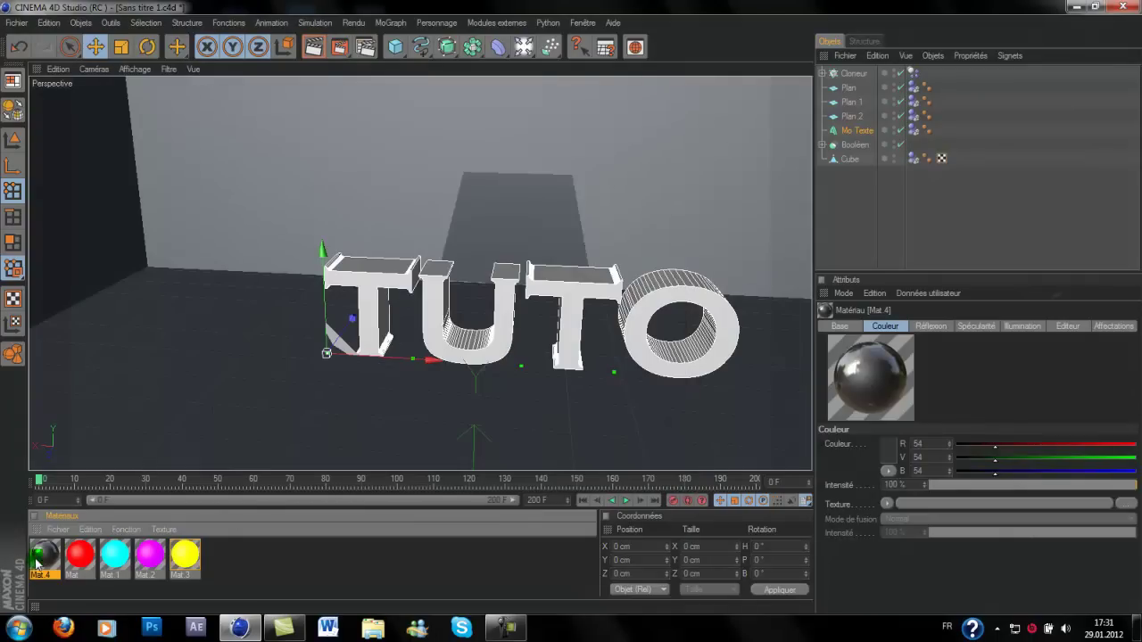
Apply the reflective Mat.4 material to the back wall and to the side walls Plan 1 and Plan 2
left_click_drag(166, 306, 217, 194)
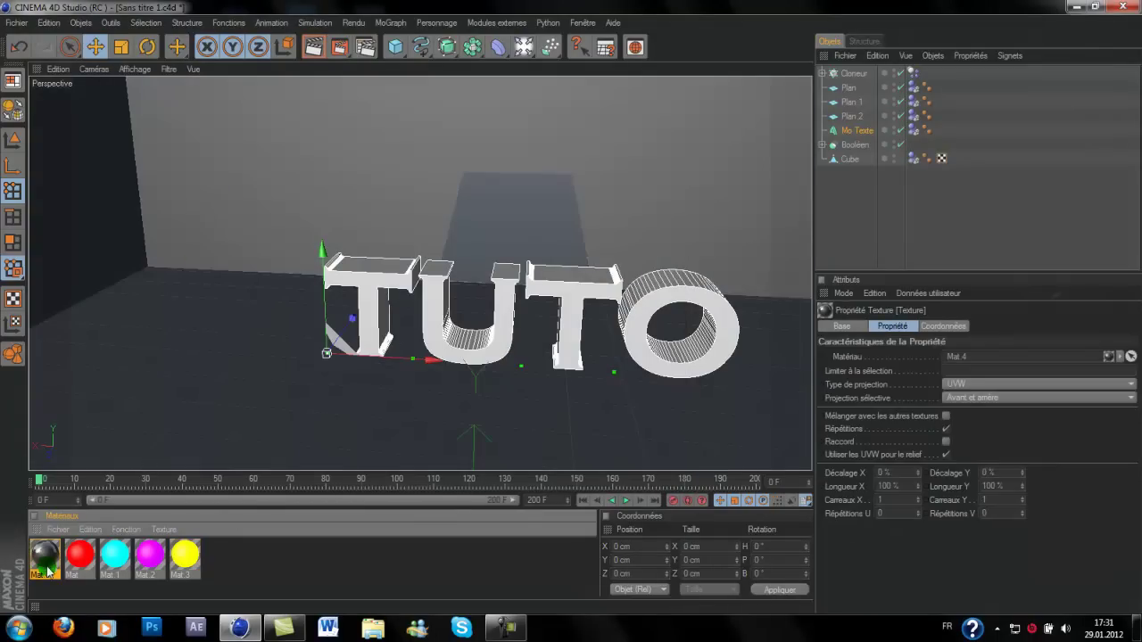
left_click_drag(69, 200, 68, 199)
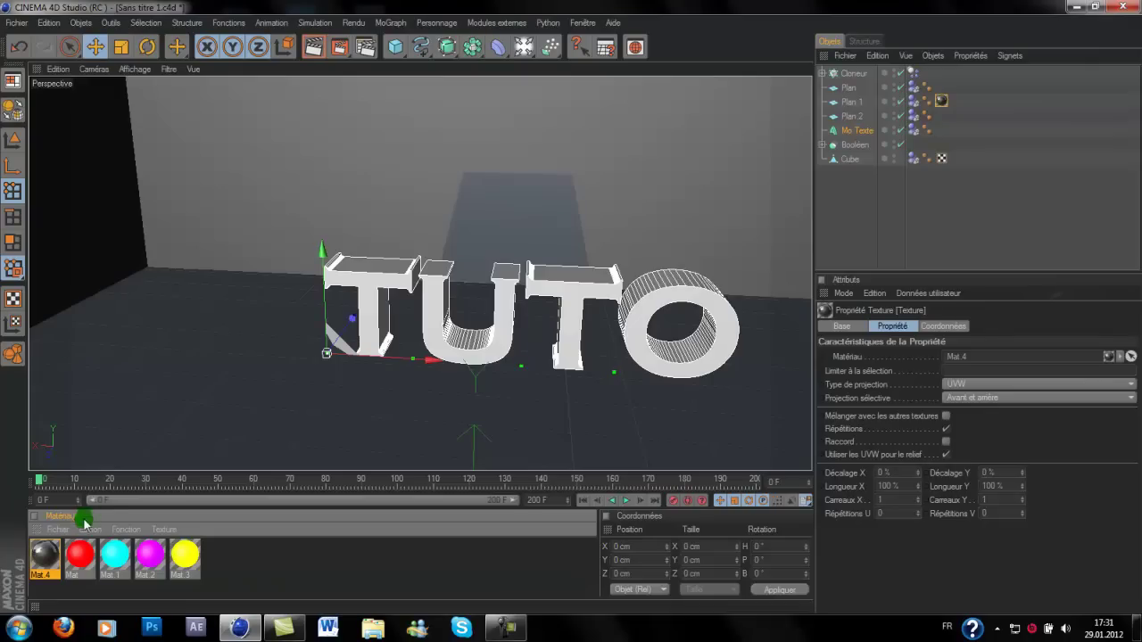
left_click_drag(816, 142, 851, 118)
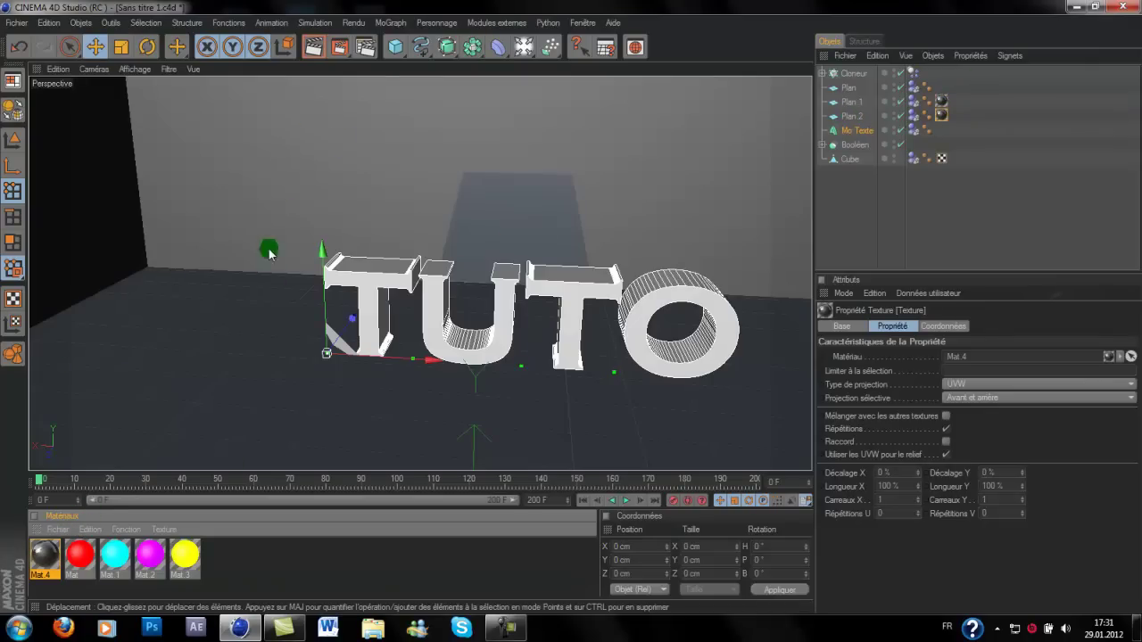
Render the perspective view to check the reflective material on the walls
left_click(313, 47)
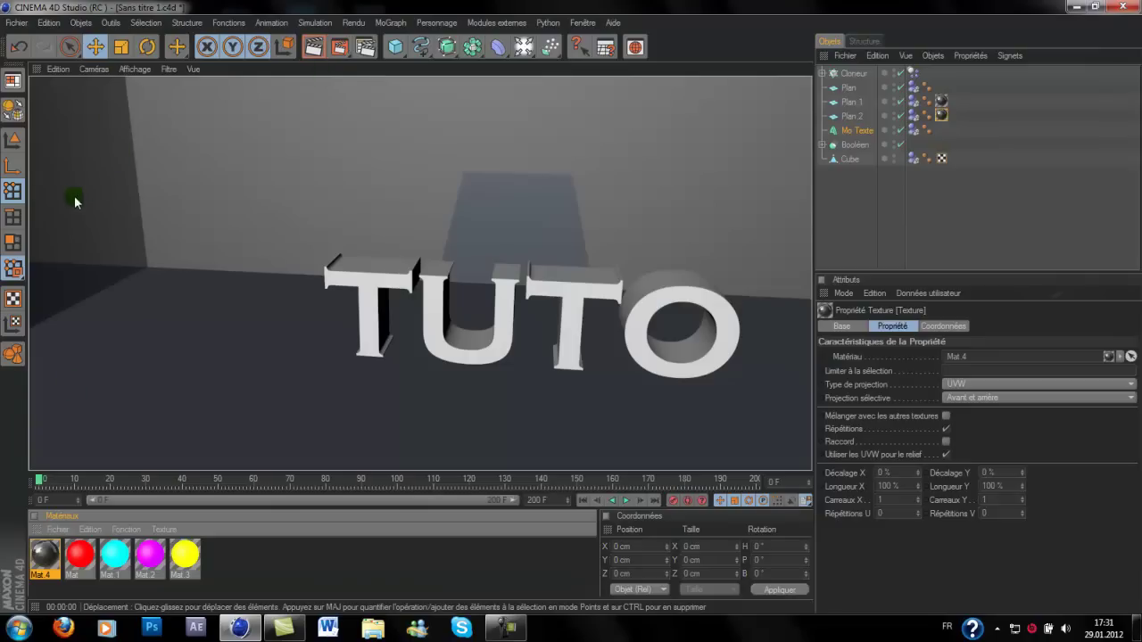
left_click(293, 236)
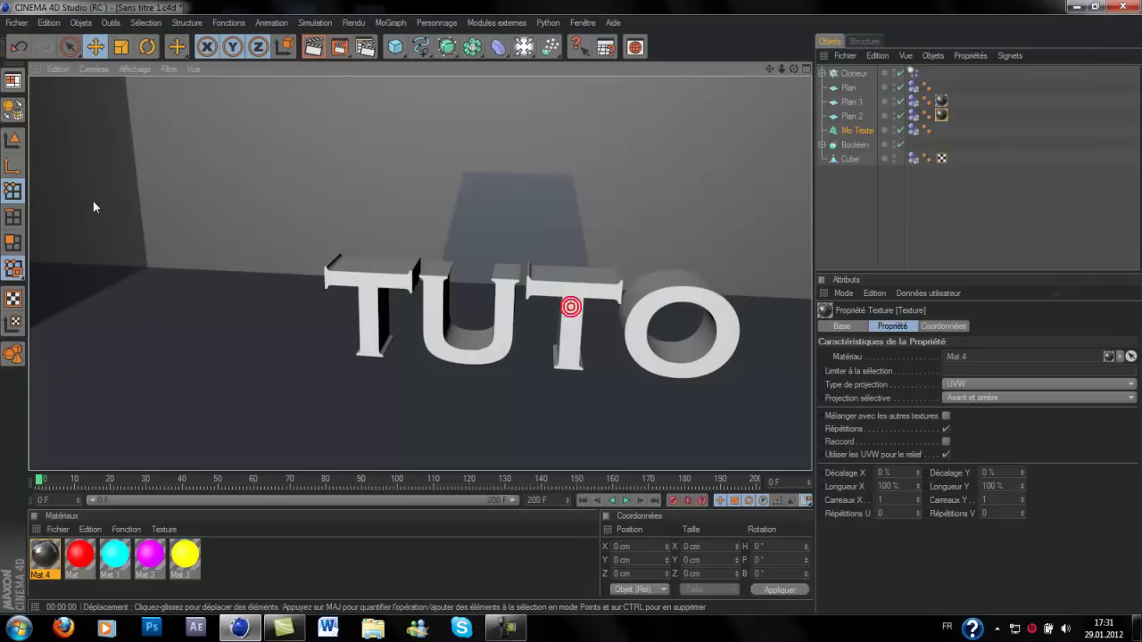
left_click(188, 282)
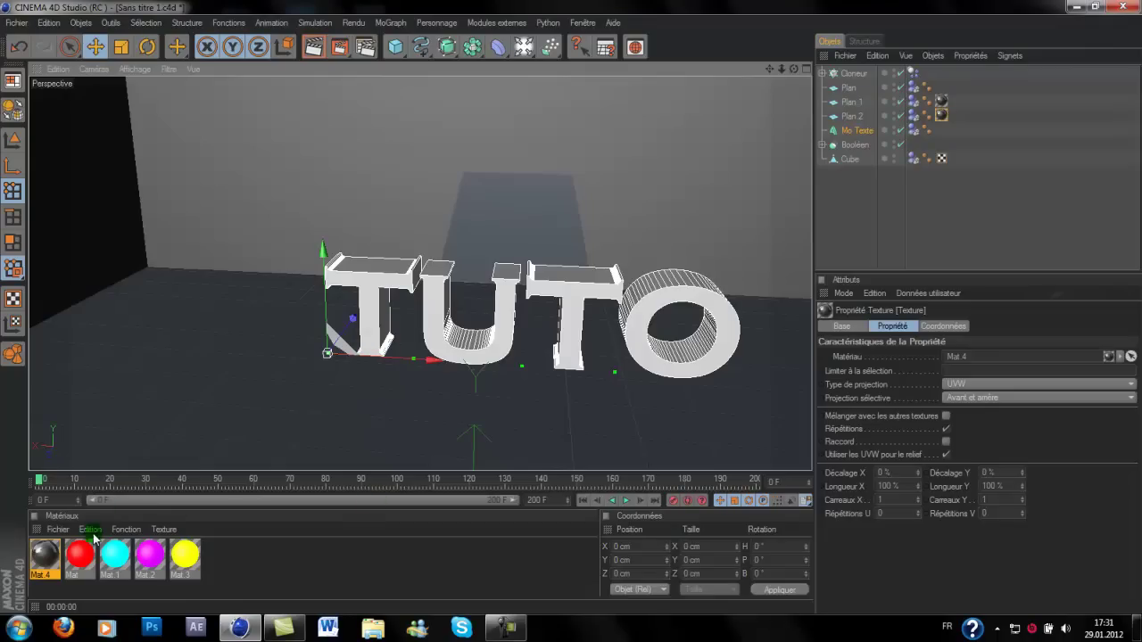
Create a second material without reflection and set its colour to dark grey with R, V and B at 54
double_click(277, 564)
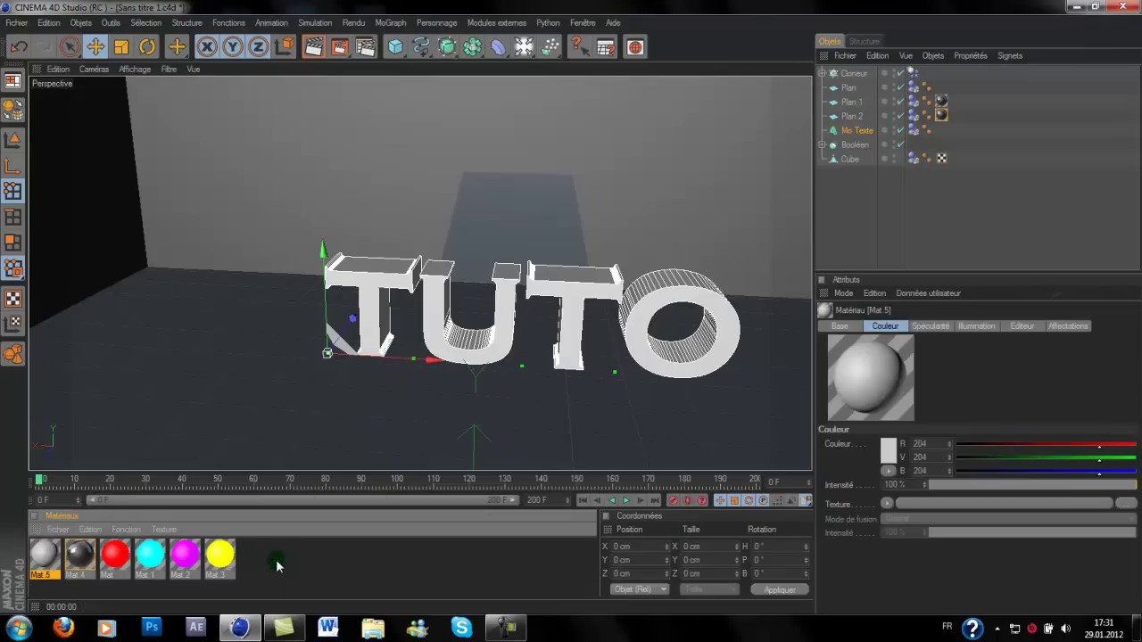
double_click(42, 555)
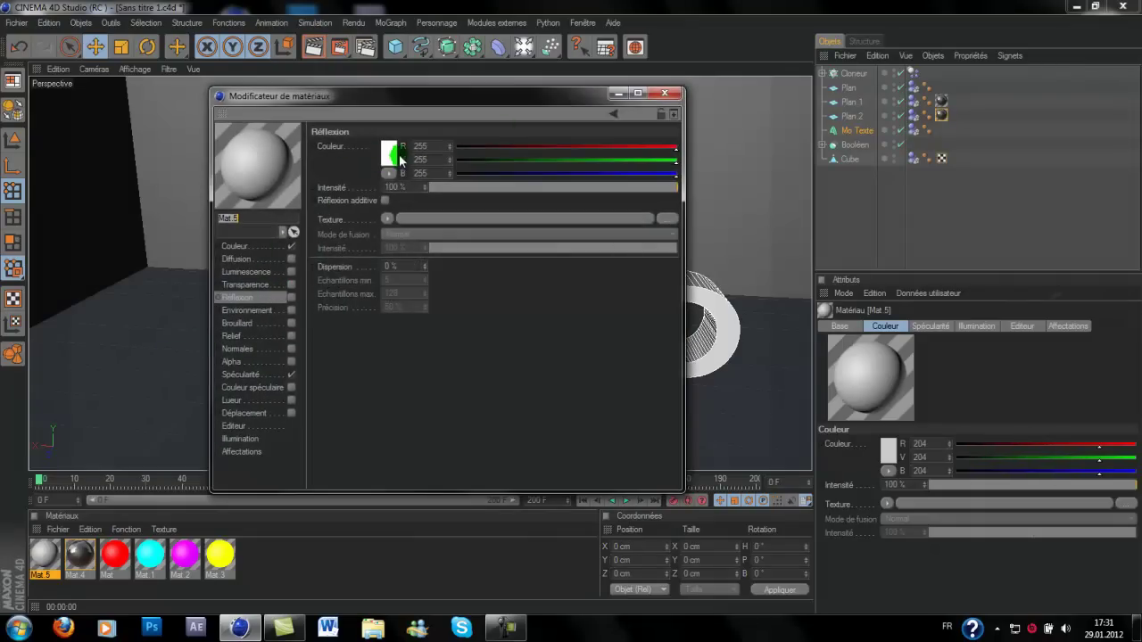
left_click(393, 159)
left_click(319, 158)
left_click(371, 222)
left_click(268, 247)
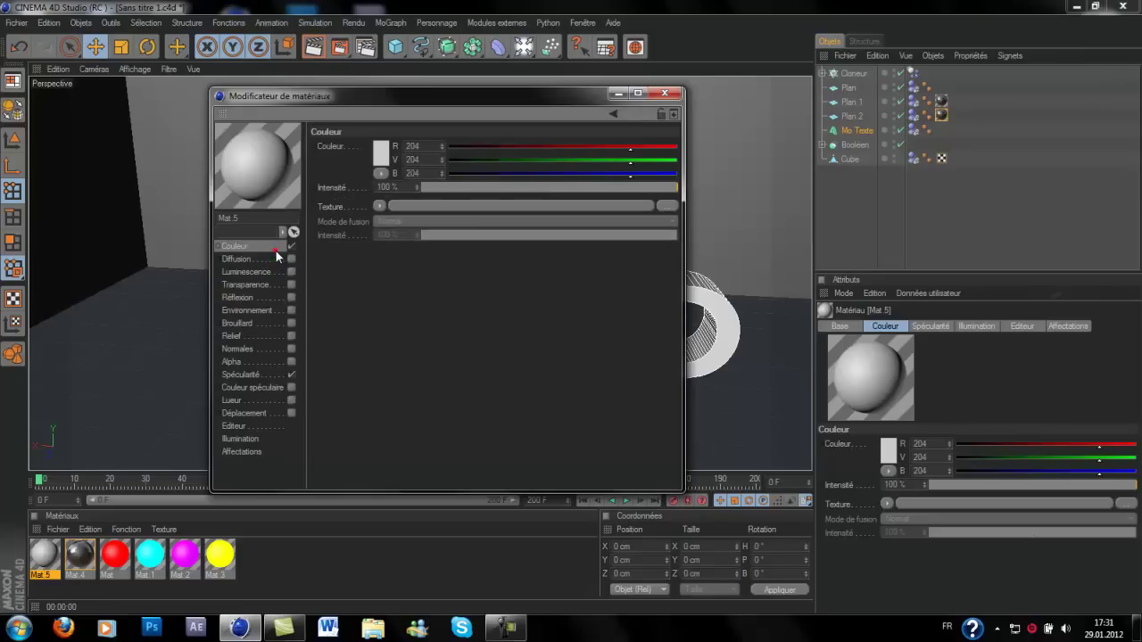
left_click(382, 152)
left_click(384, 152)
mouse_move(374, 153)
left_mouse_down()
mouse_move(293, 162)
mouse_move(303, 159)
left_mouse_up()
left_click(368, 219)
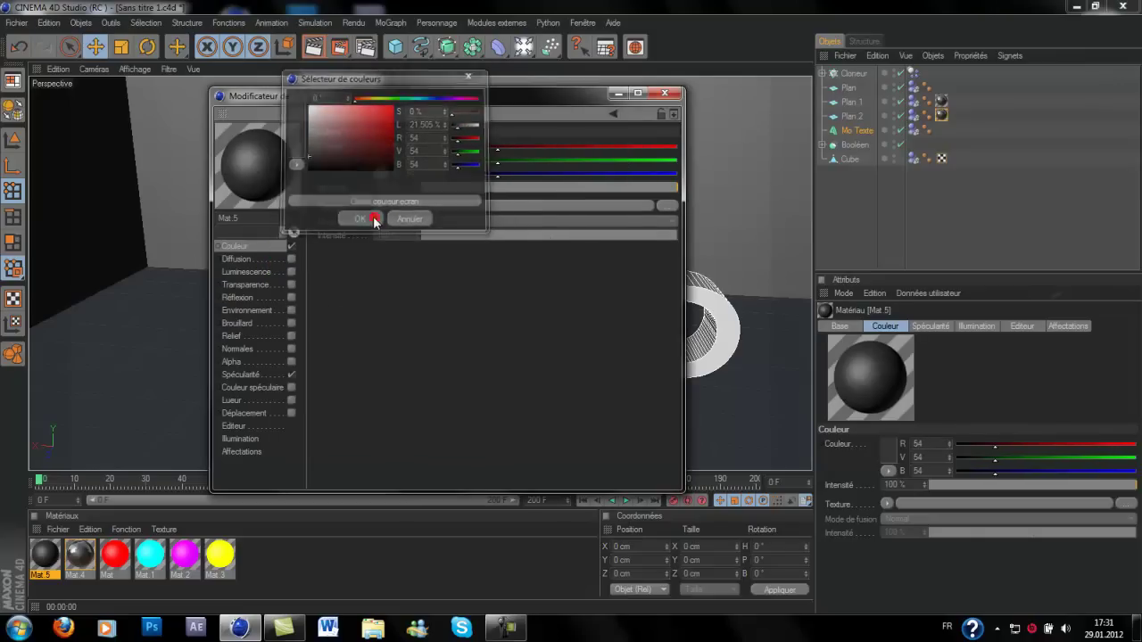
left_click(668, 94)
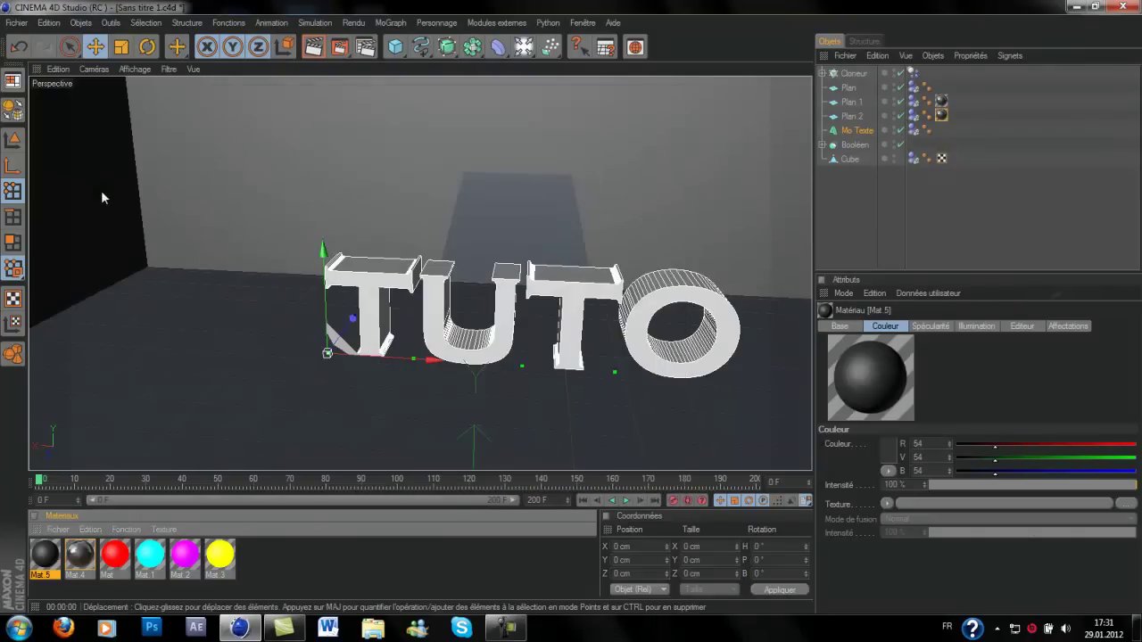
Replace the material on Plan 1 by deleting its Mat.4 texture and assigning Mat.5
left_click(82, 214)
left_click(842, 116)
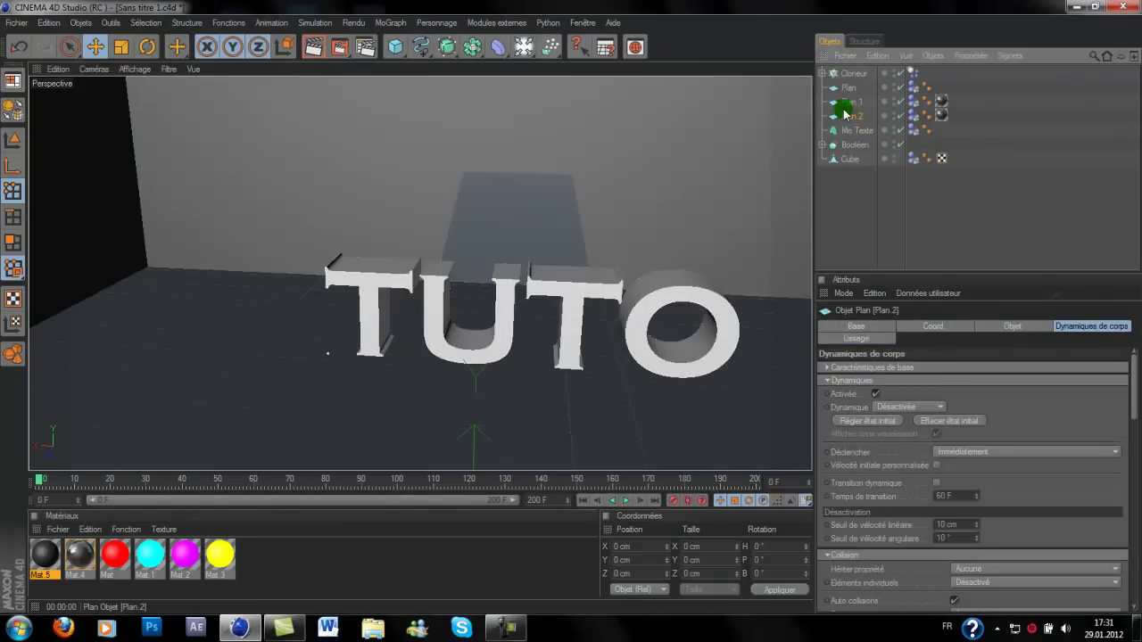
left_click(846, 103)
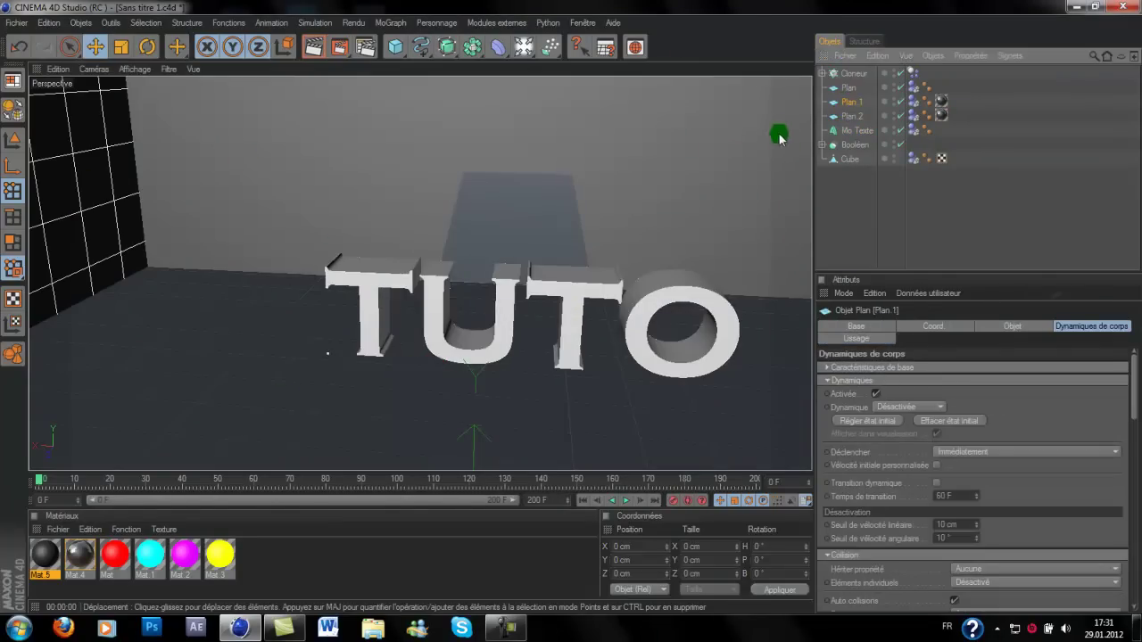
left_click(941, 101)
key("Delete")
left_click(463, 396)
left_click_drag(61, 560, 854, 100)
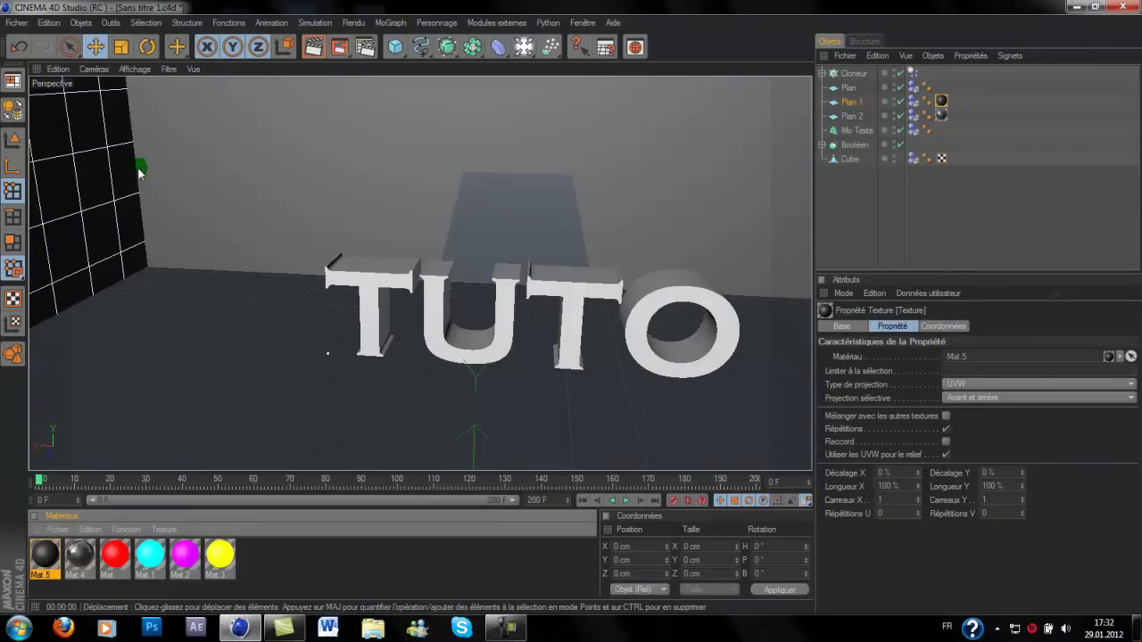
Render the perspective view to check the non-reflective material on the Plan 1 wall
left_click(311, 48)
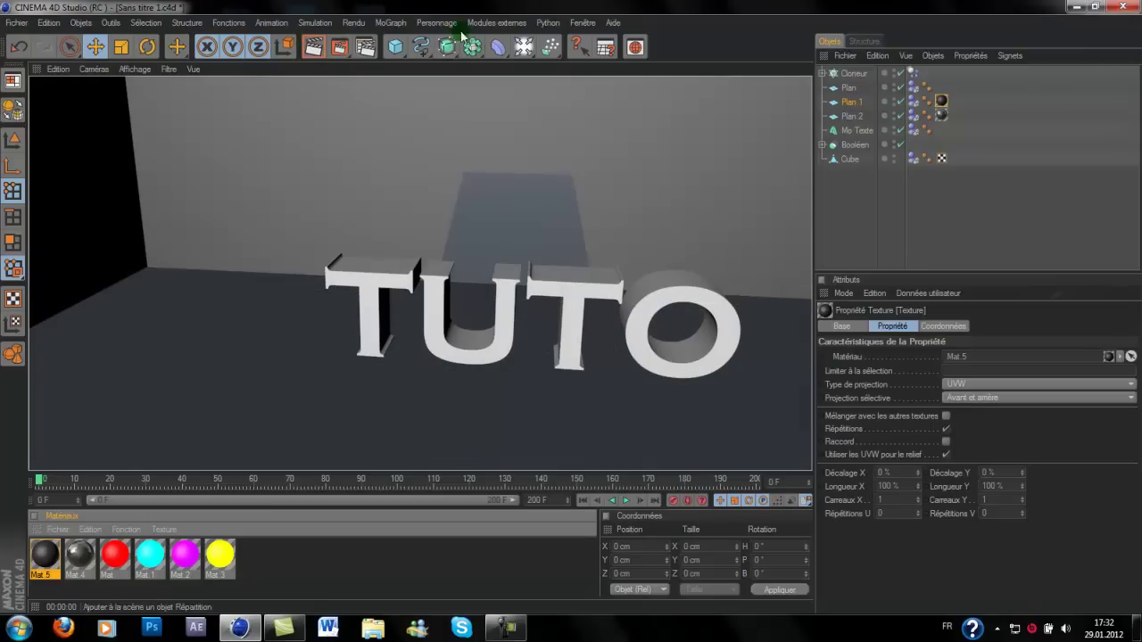
left_click(683, 154)
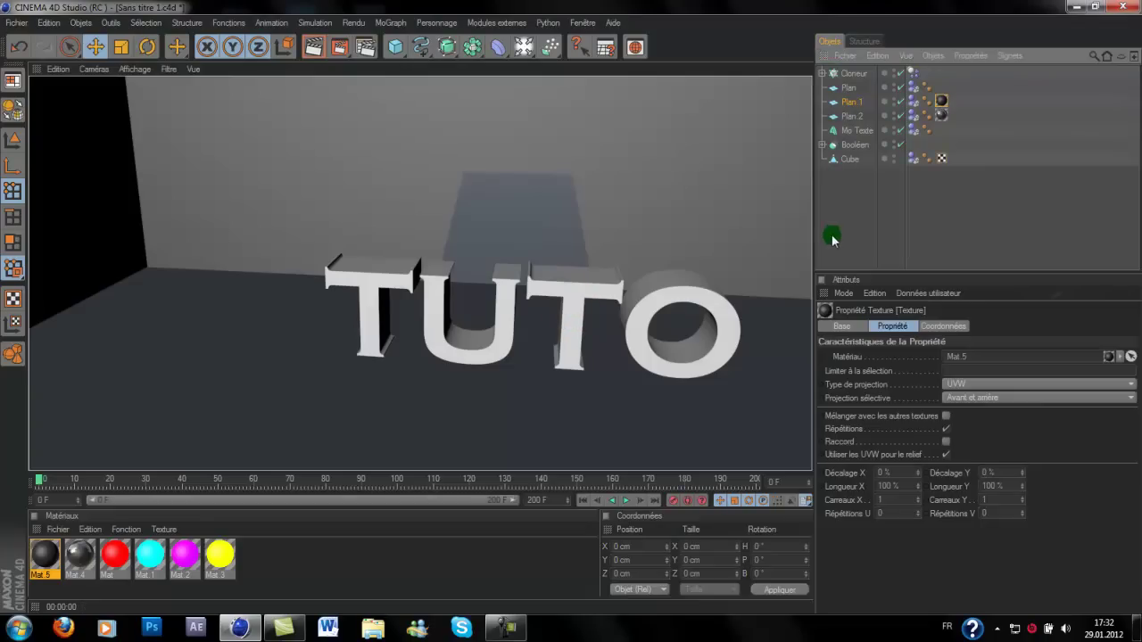
left_click(649, 241)
Duplicate the floor object Plan and raise the copy above the TUTO text to form a ceiling
scroll(649, 240, "down", 5)
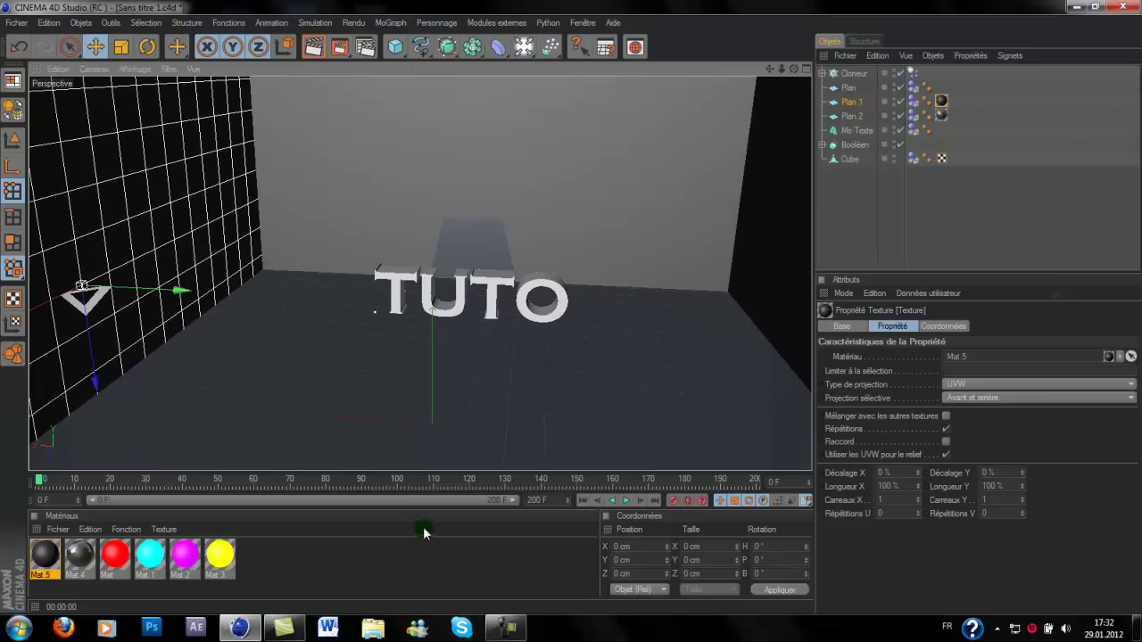
left_click(571, 307)
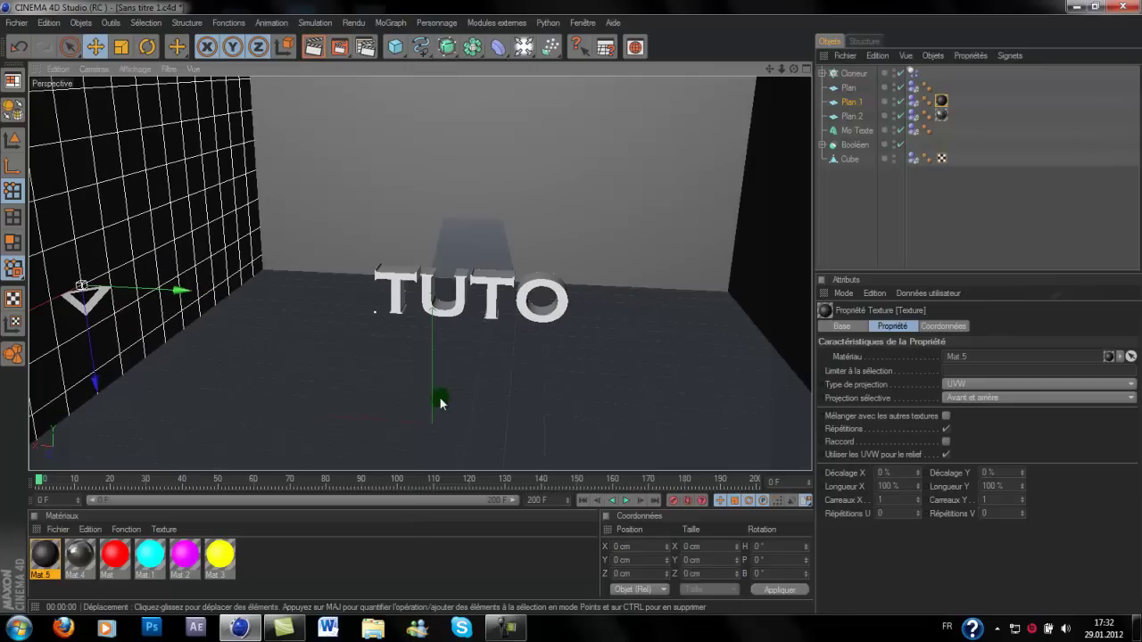
left_click(441, 400)
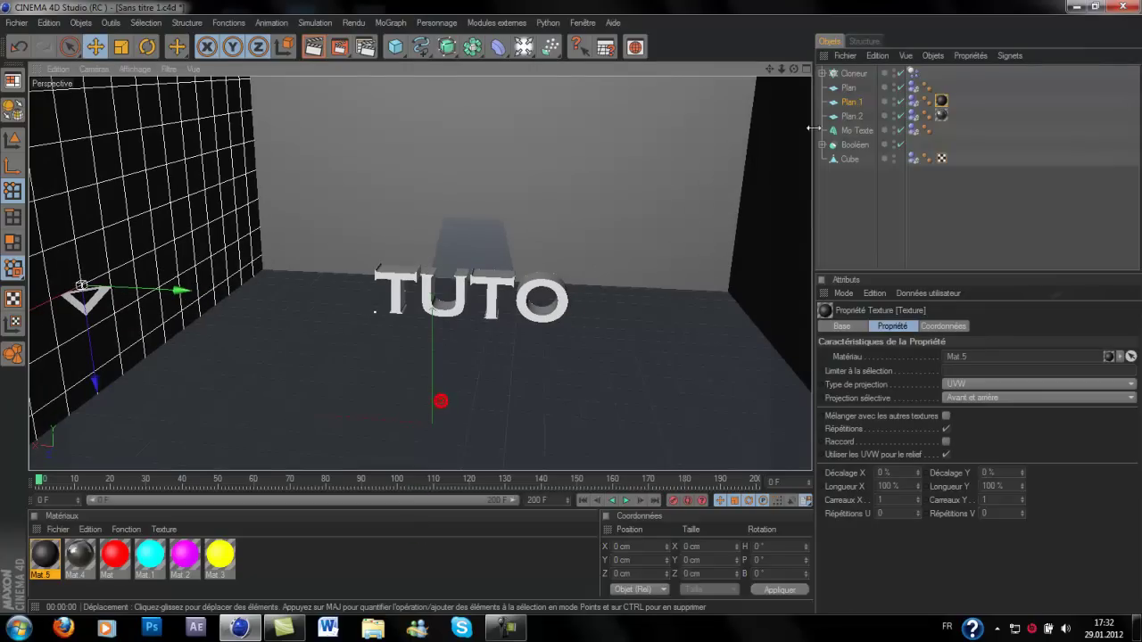
left_click(848, 87)
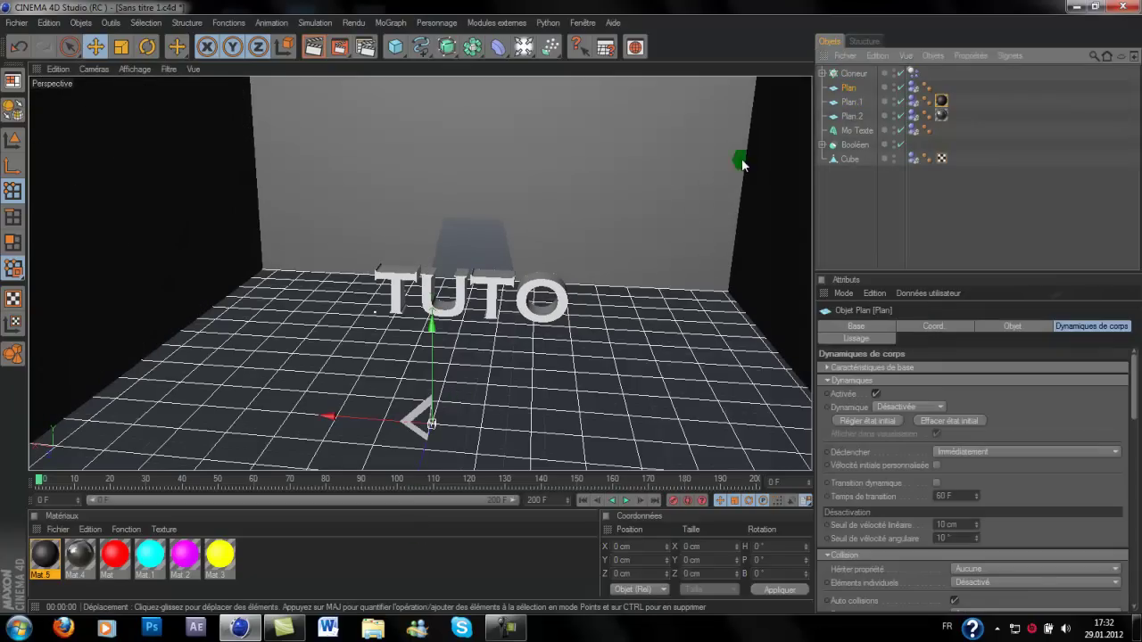
left_click_drag(852, 97, 852, 101, "ctrl")
left_click(852, 102)
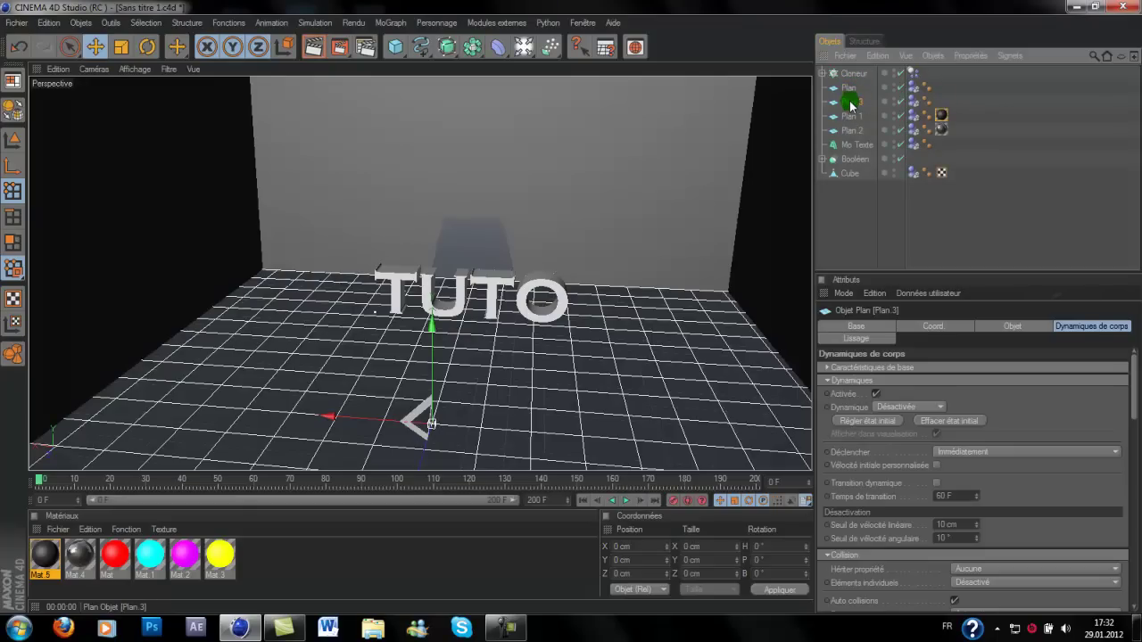
left_click_drag(435, 380, 432, 412)
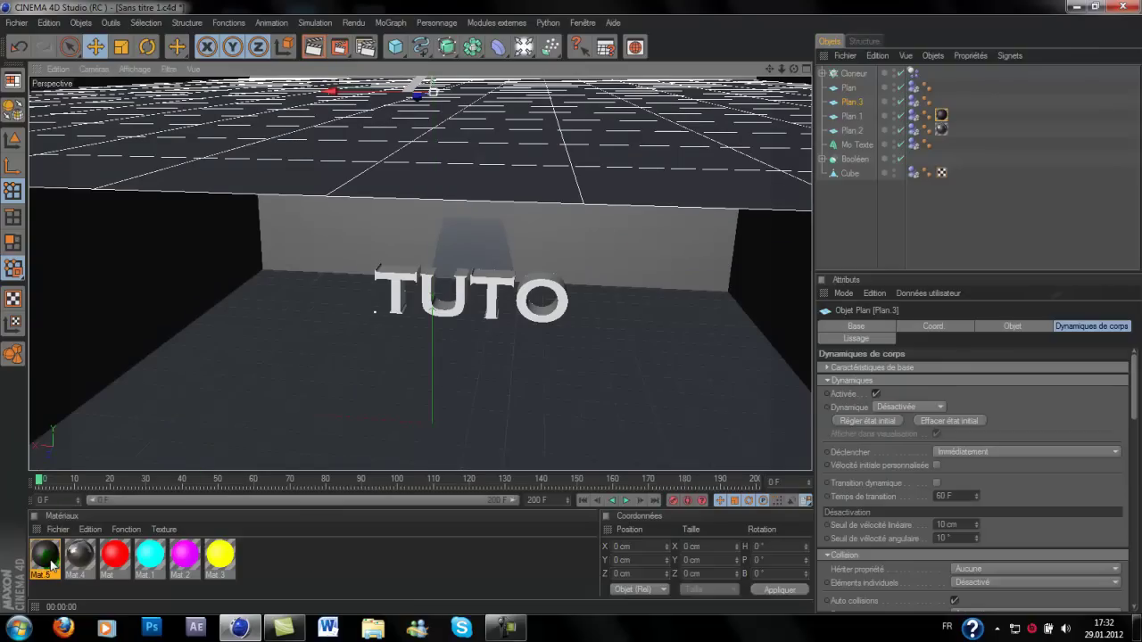
Create a new material with its colour channel turned off and assign it to the ceiling plane Plan 3
double_click(305, 555)
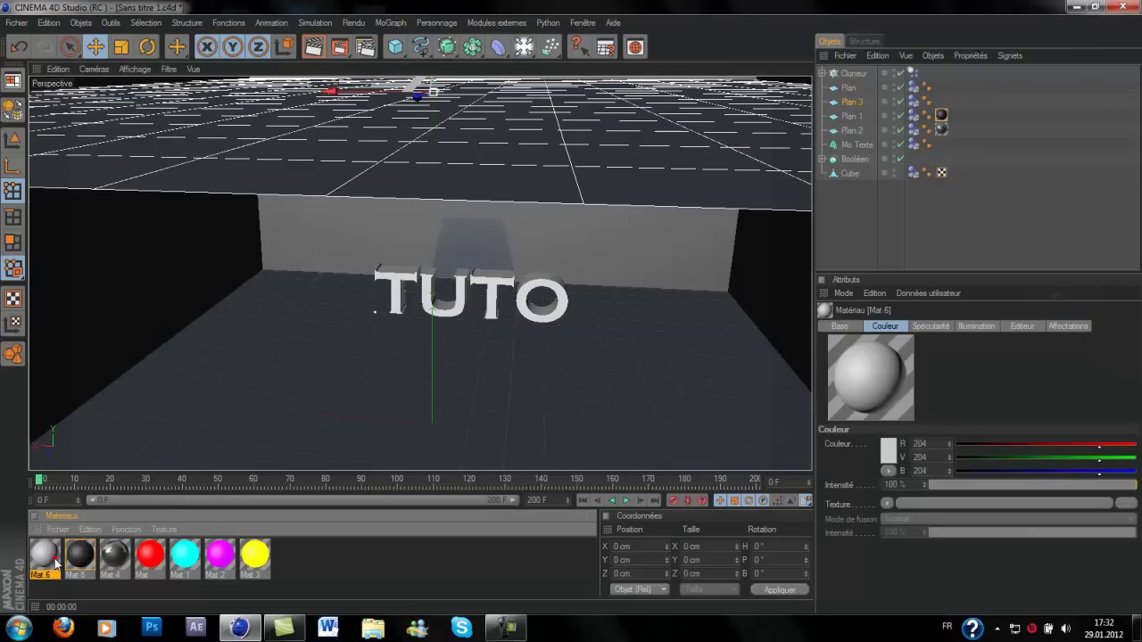
double_click(54, 560)
left_click(292, 232)
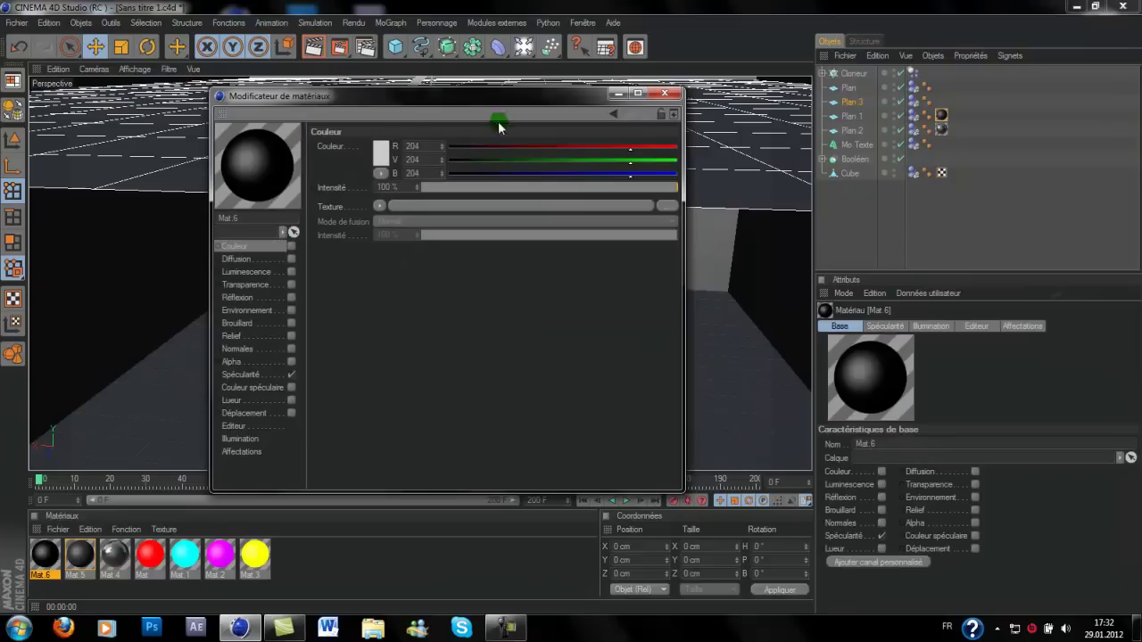
left_click(664, 93)
left_click_drag(228, 475, 856, 103)
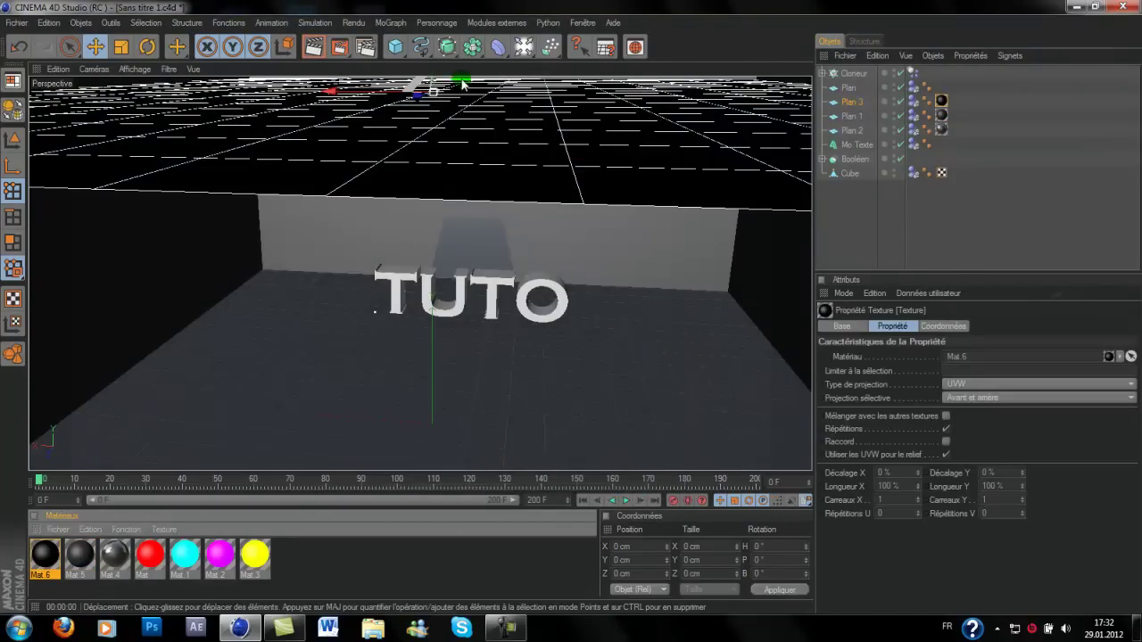
Raise the ceiling plane about 75 cm higher and render the perspective view to check the closed room
left_click_drag(468, 83, 437, 89)
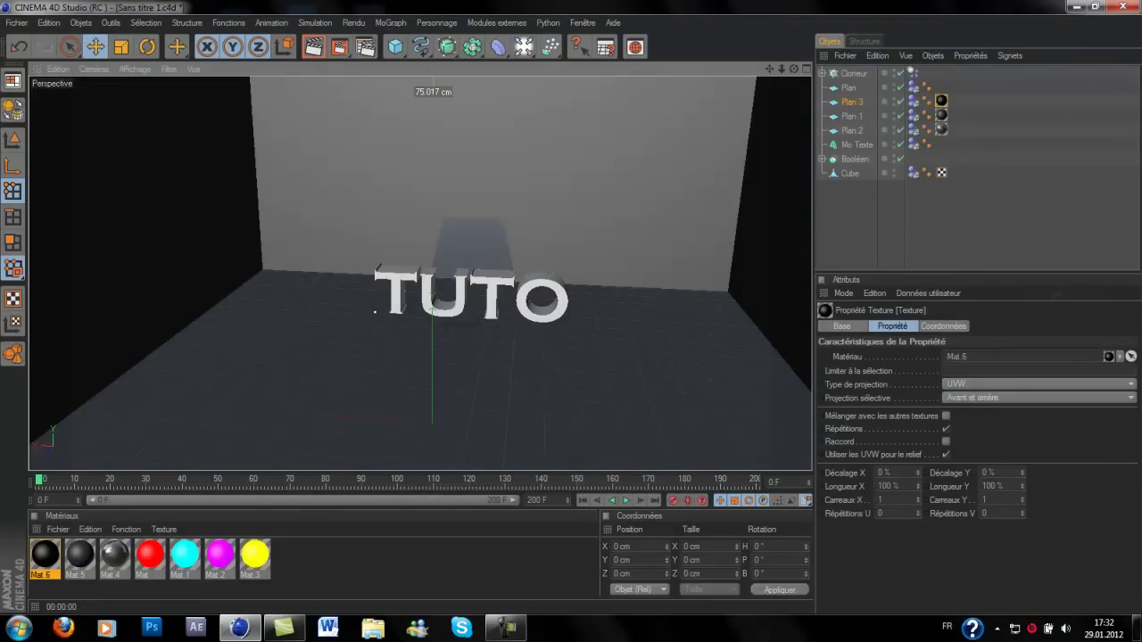
scroll(456, 230, "up", 4)
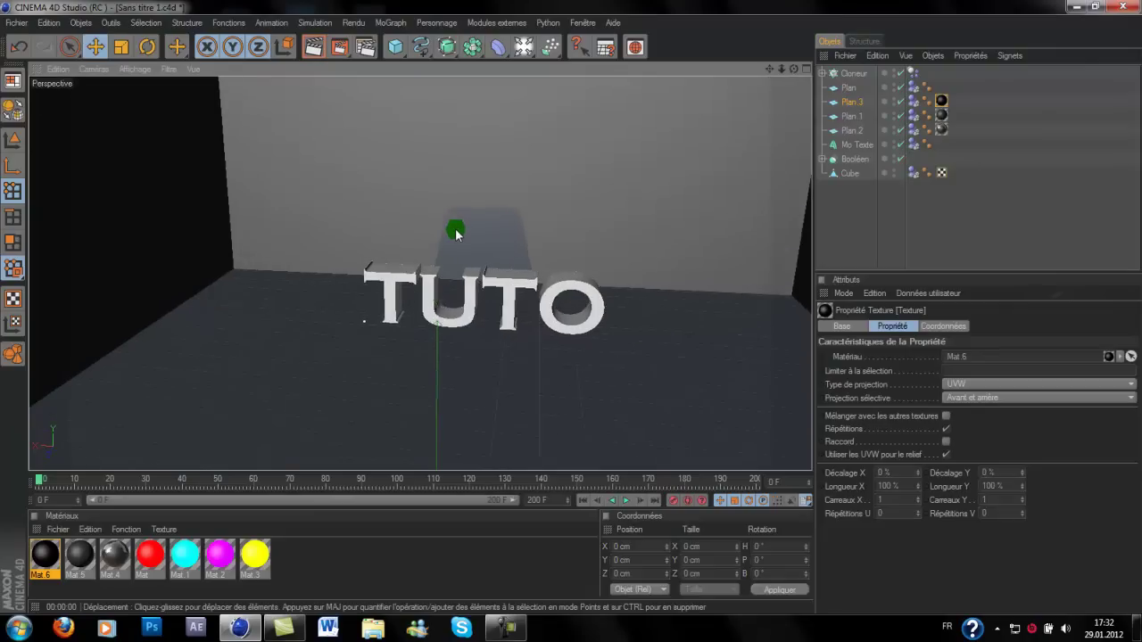
left_click(311, 48)
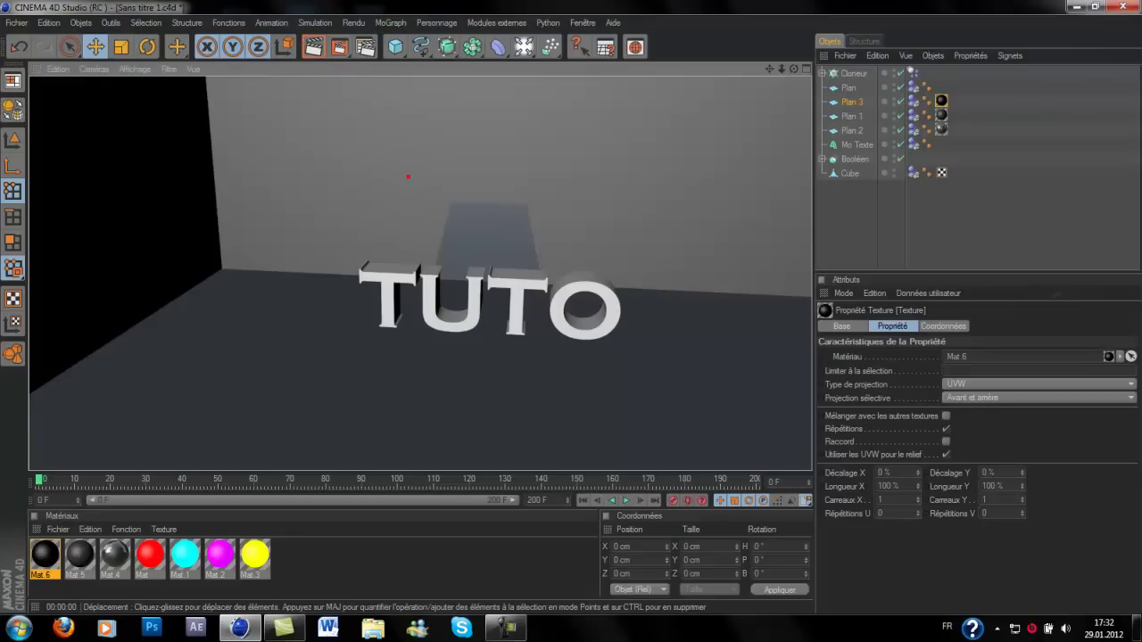
left_click(522, 283)
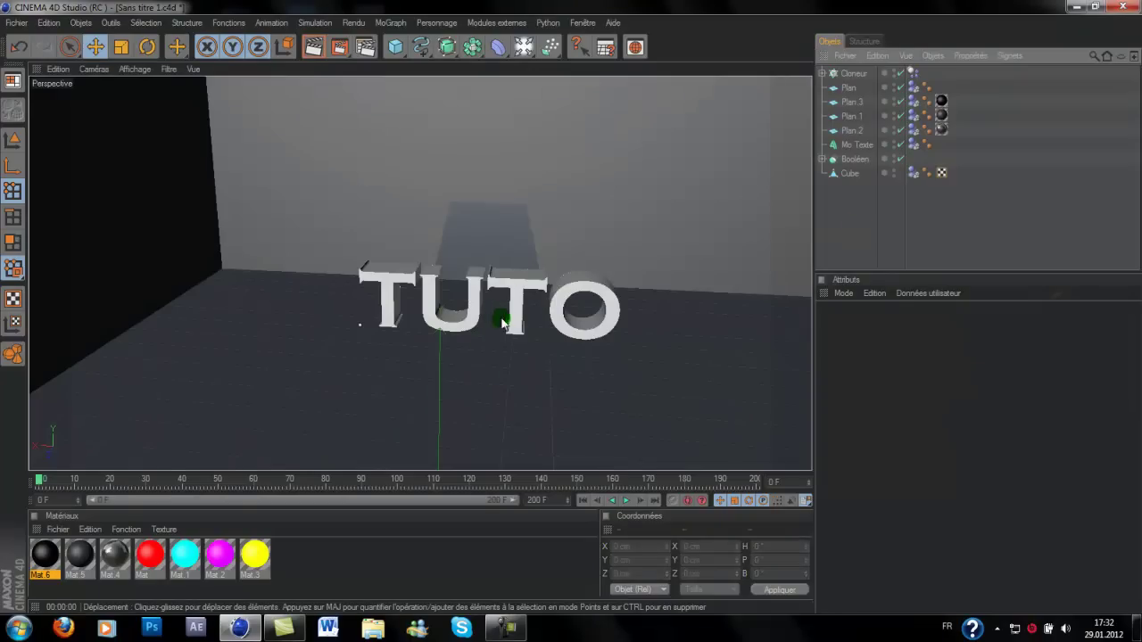
left_click(571, 308)
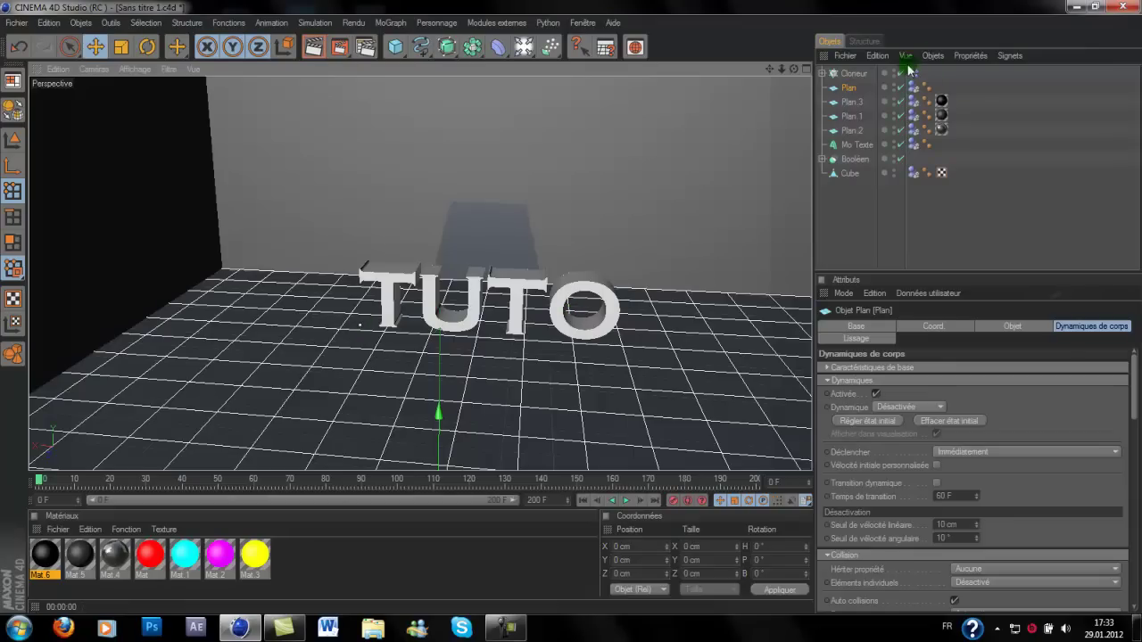
Create another material for the TUTO text and set its colour to grey with R, V and B at 76
left_click(845, 142)
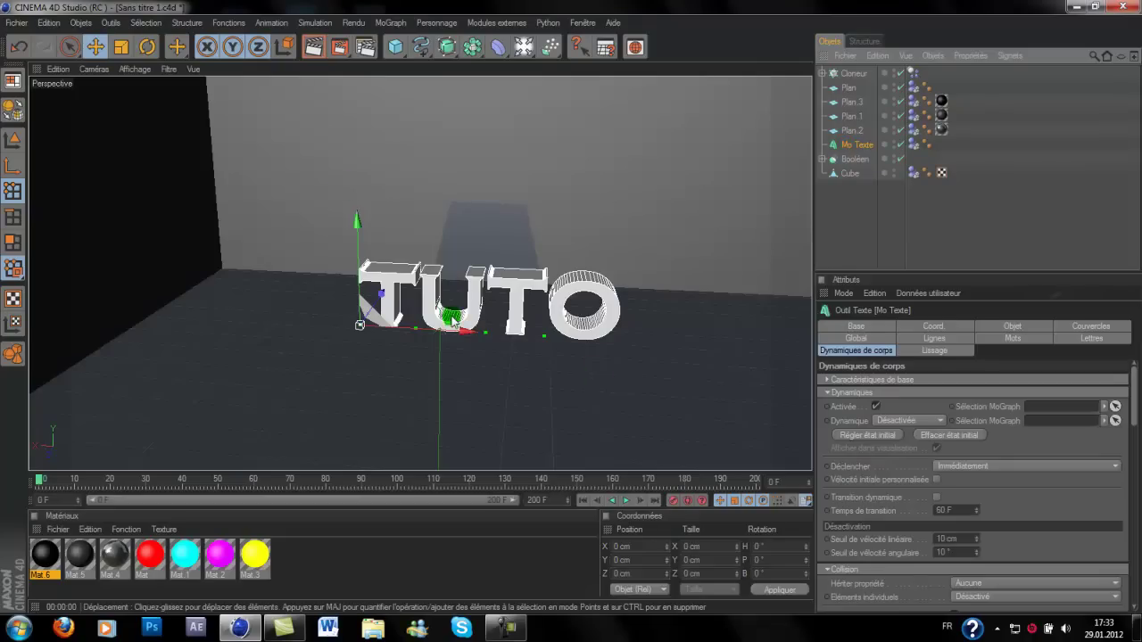
mouse_move(159, 548)
left_mouse_down()
mouse_move(119, 557)
mouse_move(159, 532)
left_mouse_up()
double_click(318, 560)
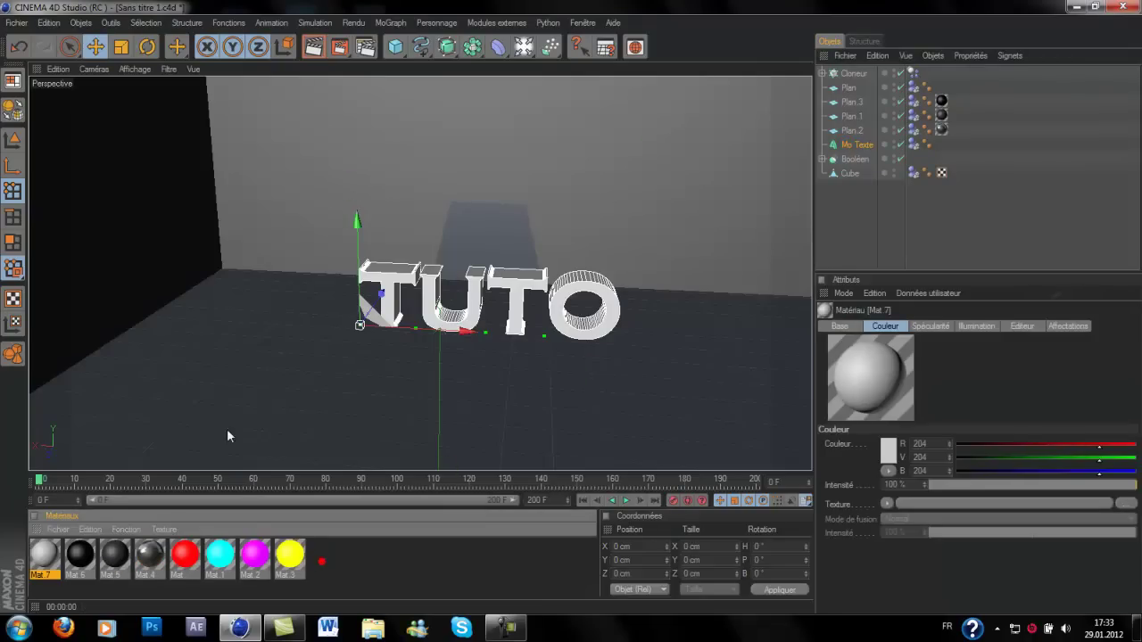
double_click(53, 576)
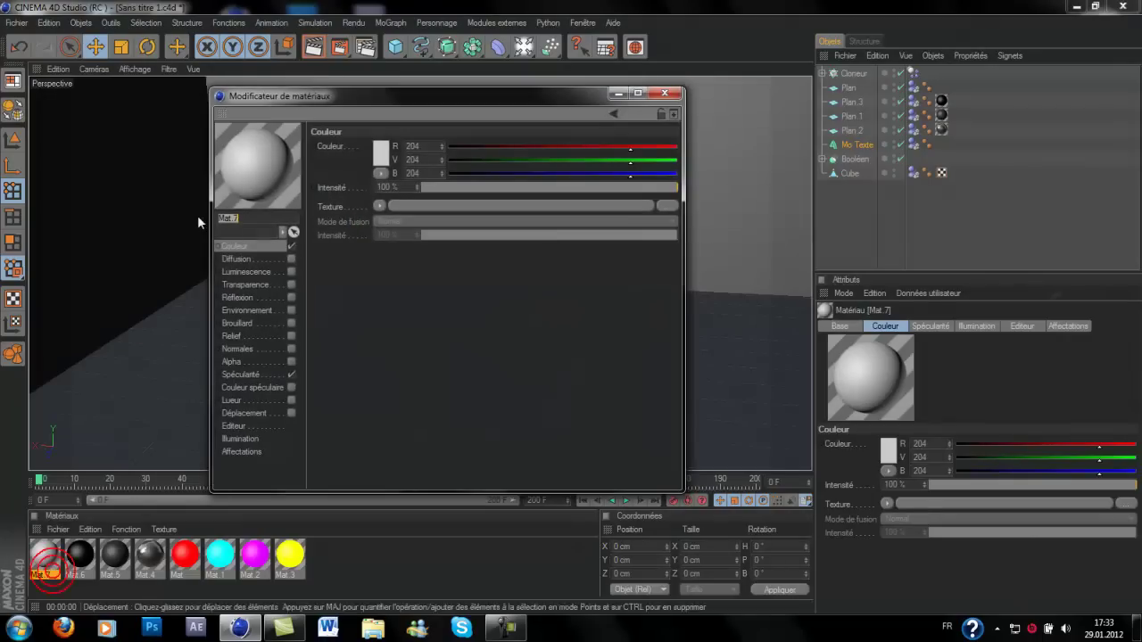
left_click(376, 150)
left_click_drag(321, 149, 297, 148)
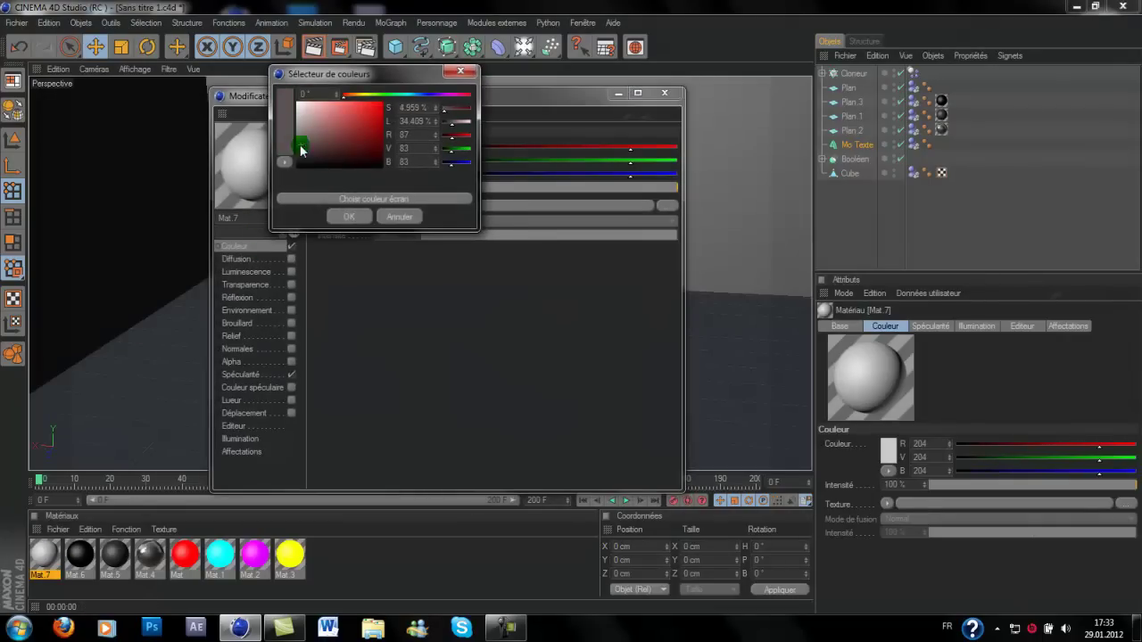
left_click(345, 217)
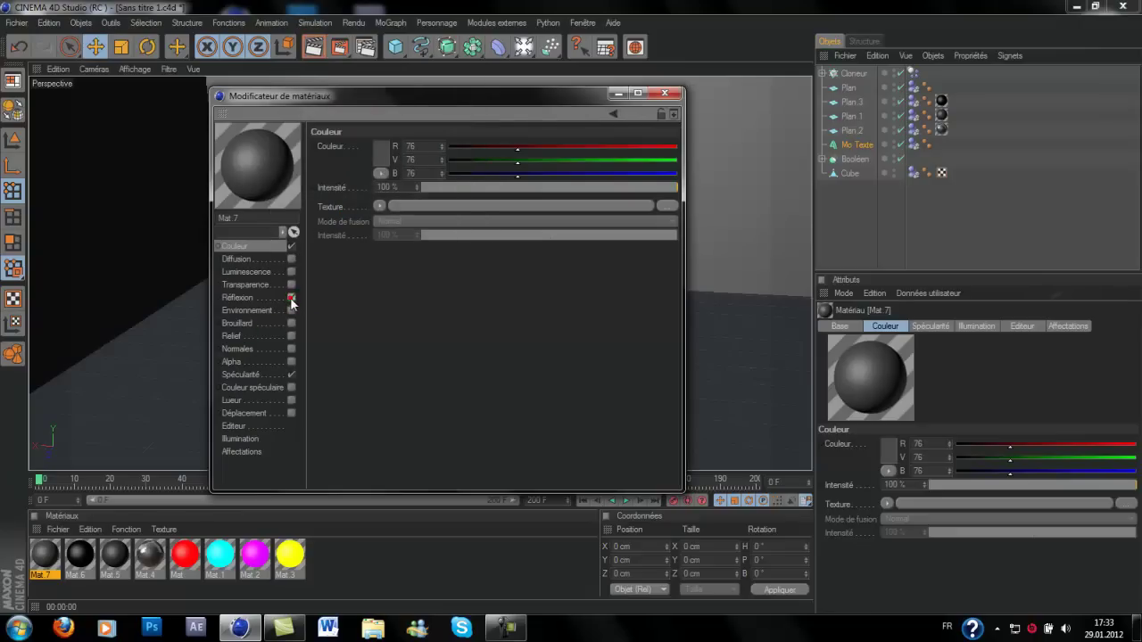
Enable reflection at 44 % intensity on Mat.7 and assign the material to the Mo Texte object
left_click(291, 298)
left_click_drag(434, 186, 538, 187)
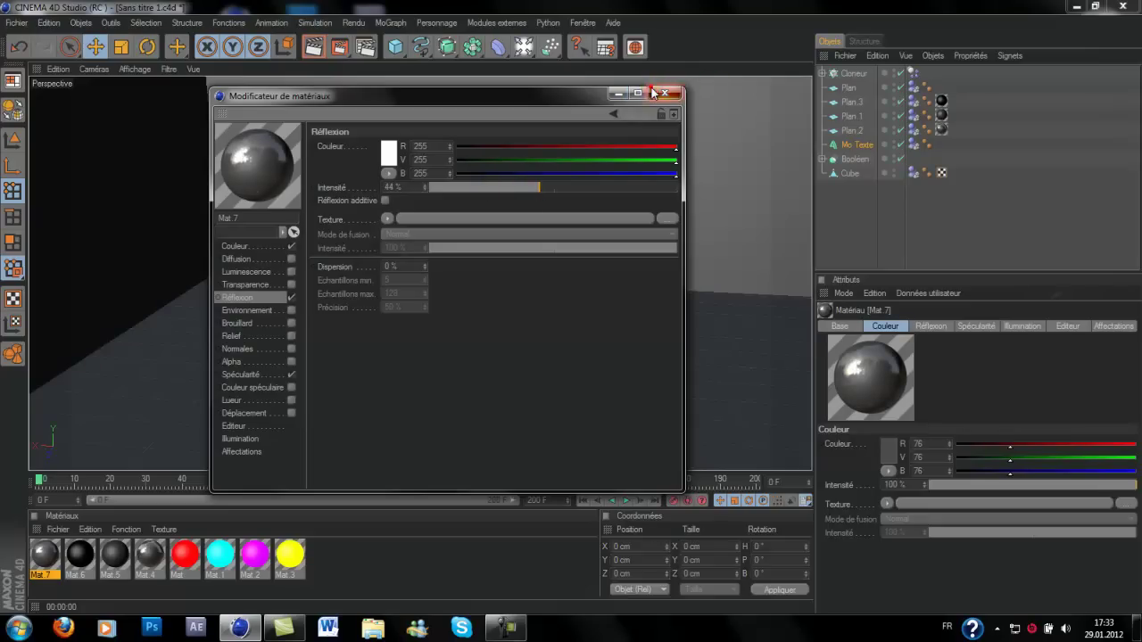
left_click(664, 93)
left_click_drag(47, 569, 857, 145)
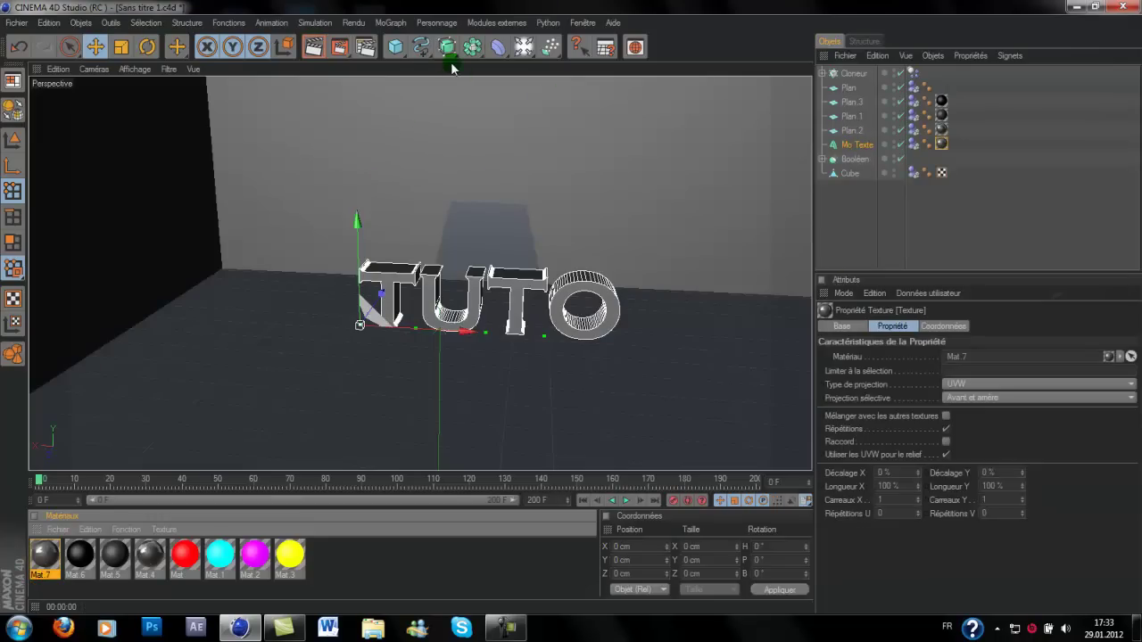
Add the global illumination effect to the render settings and set its mode to IR + QMC (Image fixe)
left_click(366, 46)
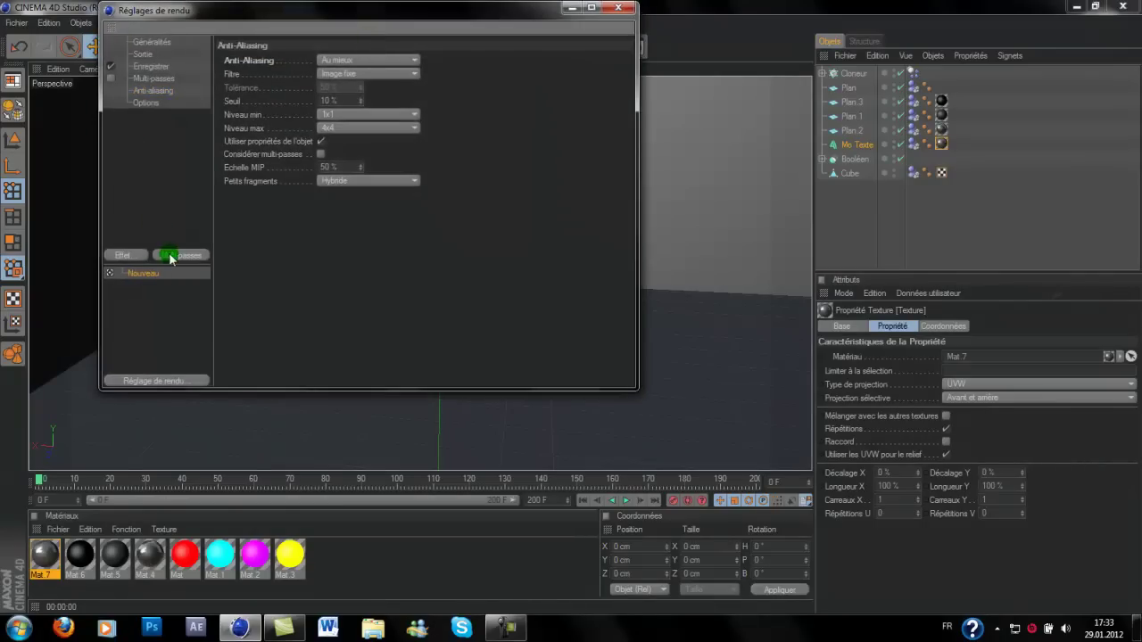
left_click(116, 256)
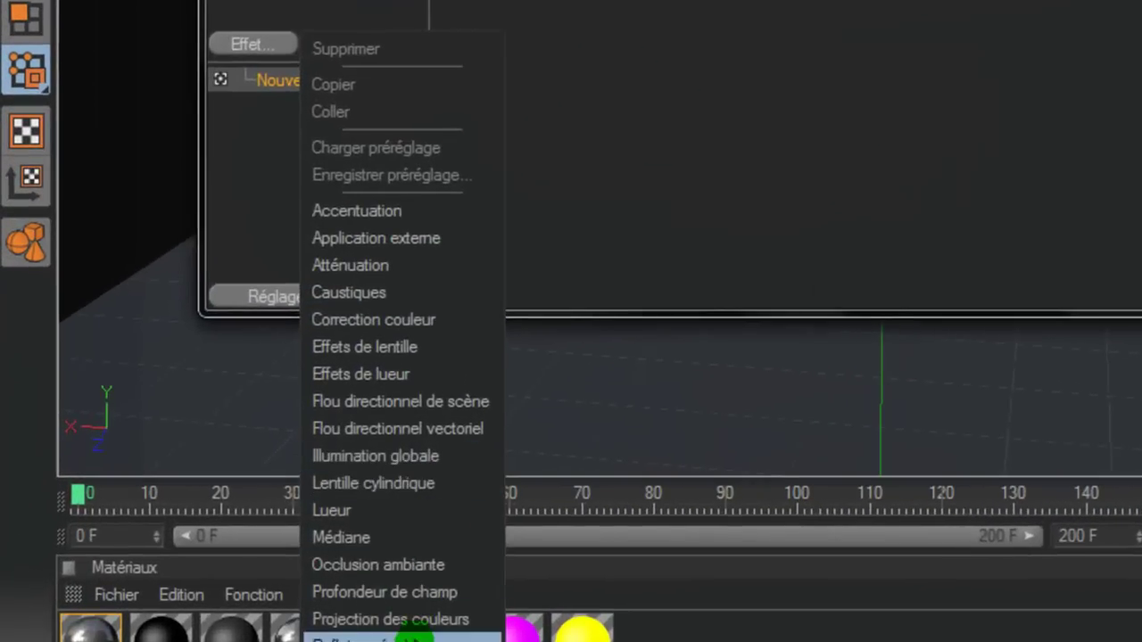
left_click(379, 457)
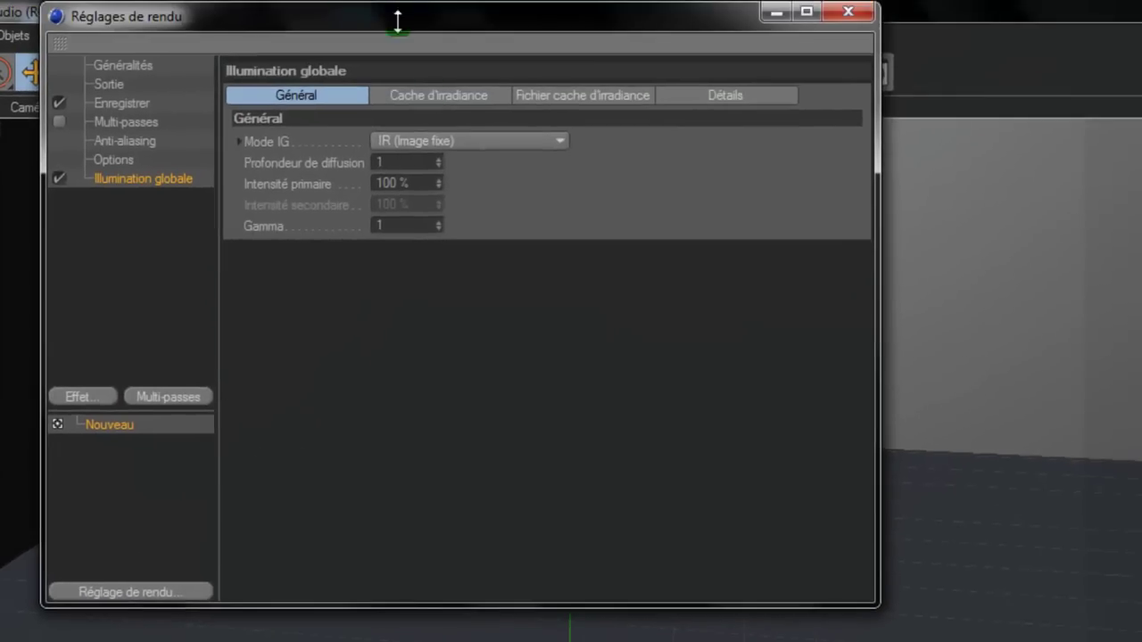
left_click(443, 140)
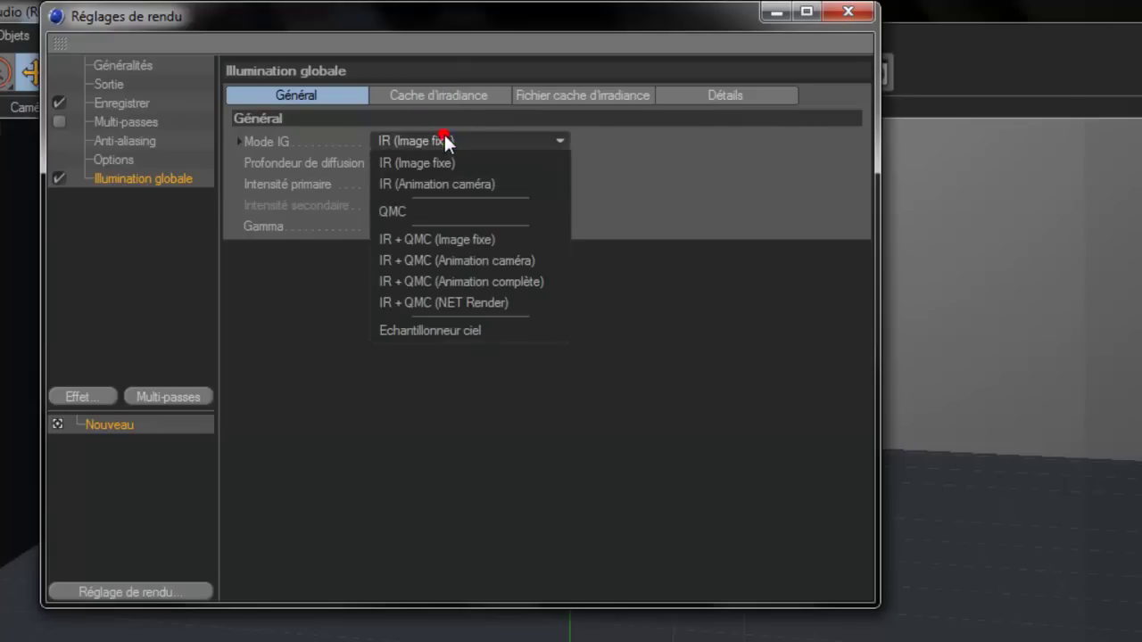
left_click(494, 240)
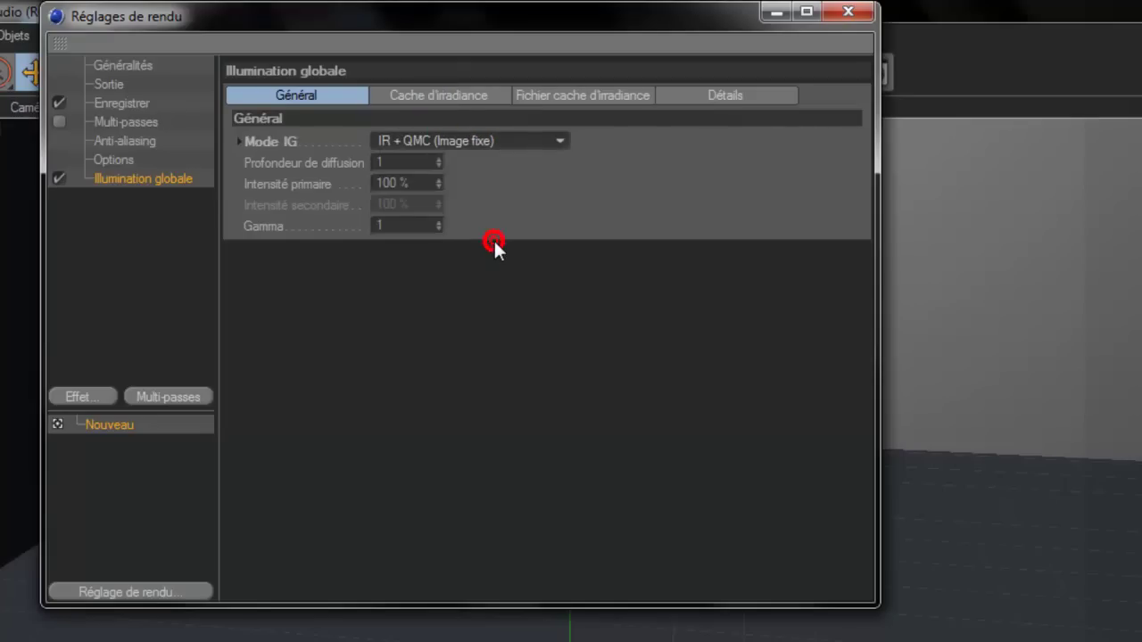
Turn off automatic saving of the irradiance cache file and close the render settings
left_click(542, 86)
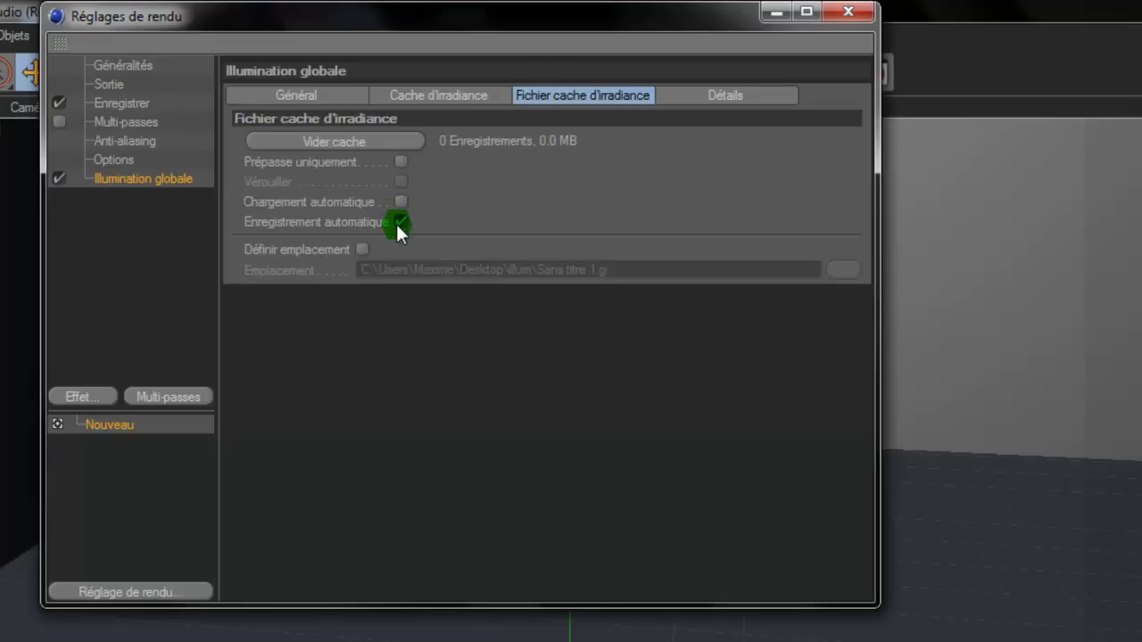
left_click(399, 222)
left_click(859, 18)
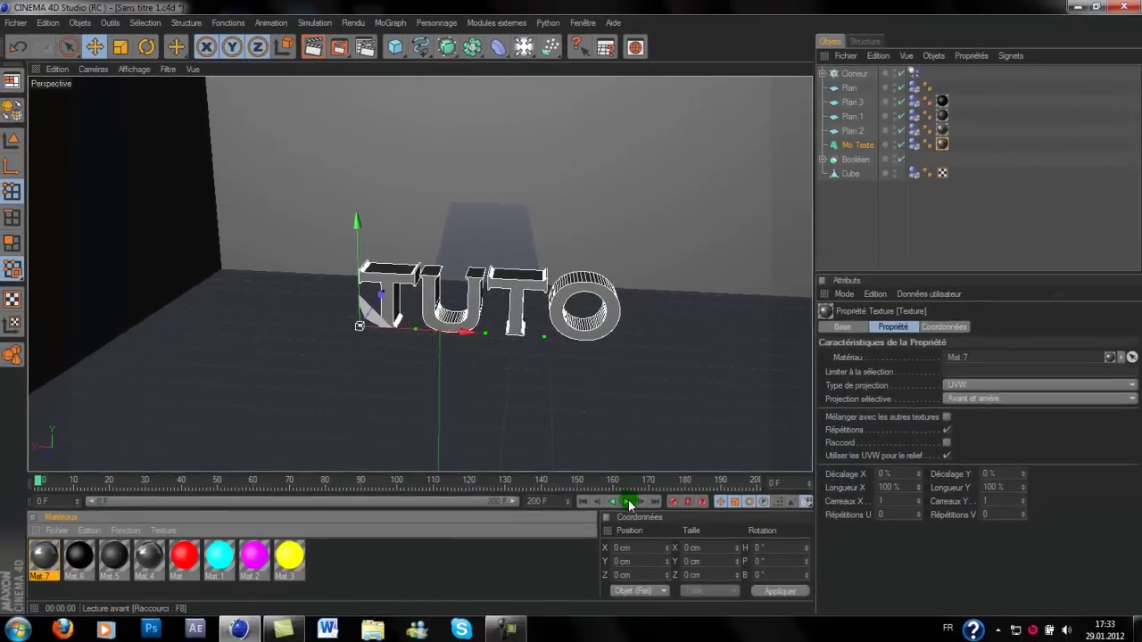
Play the ball simulation up to frame 72 and render the perspective view to check the global illumination
left_click(629, 502)
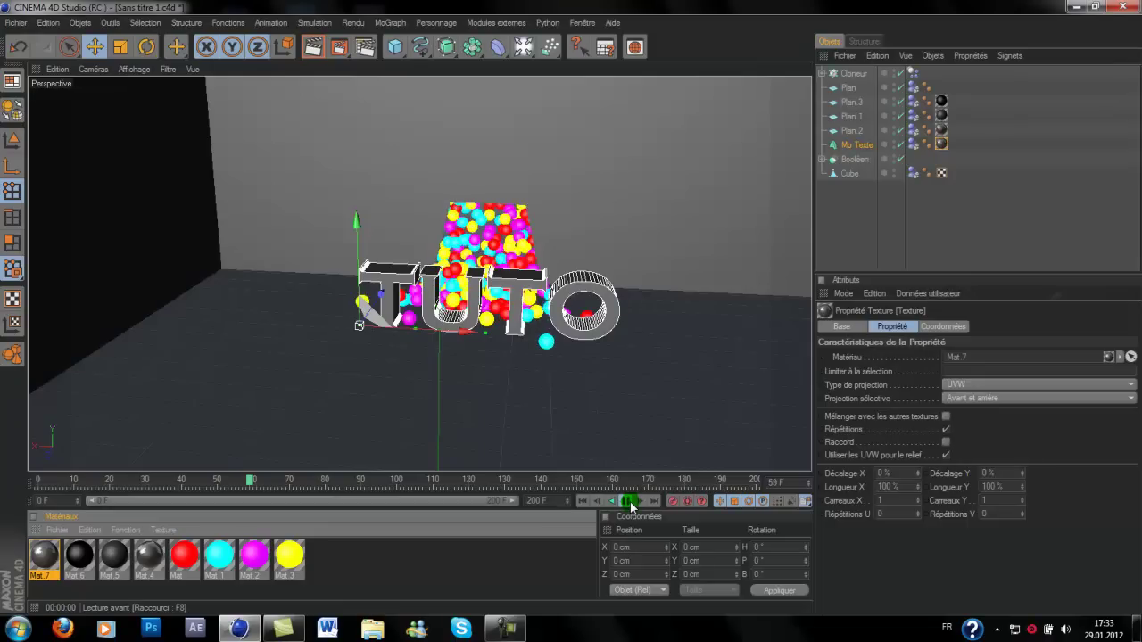
left_click(629, 501)
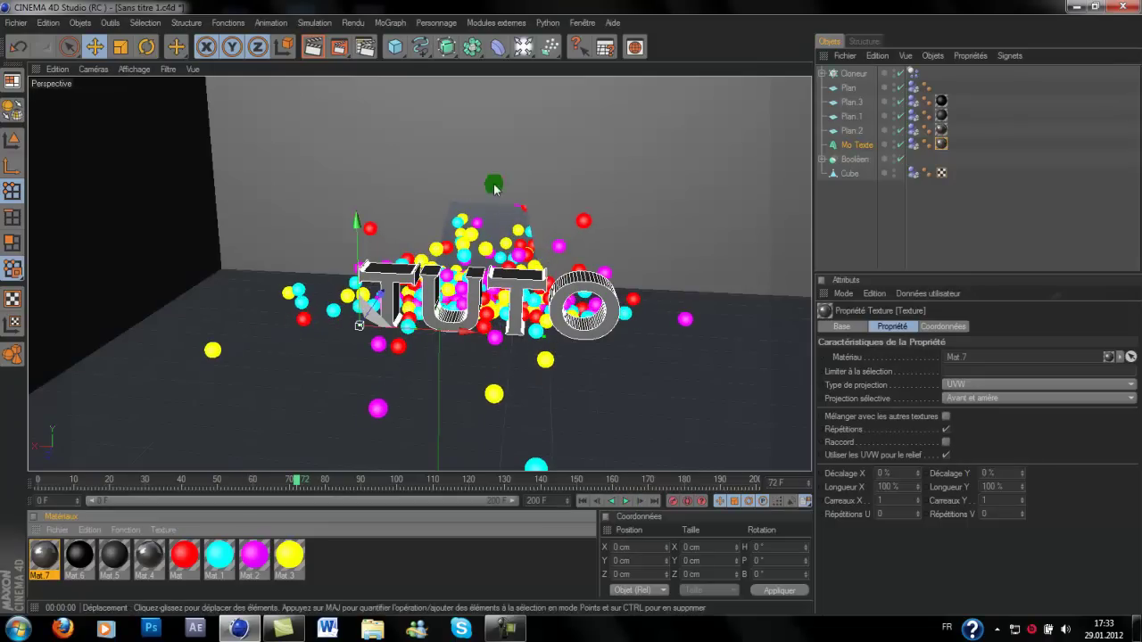
left_click(312, 47)
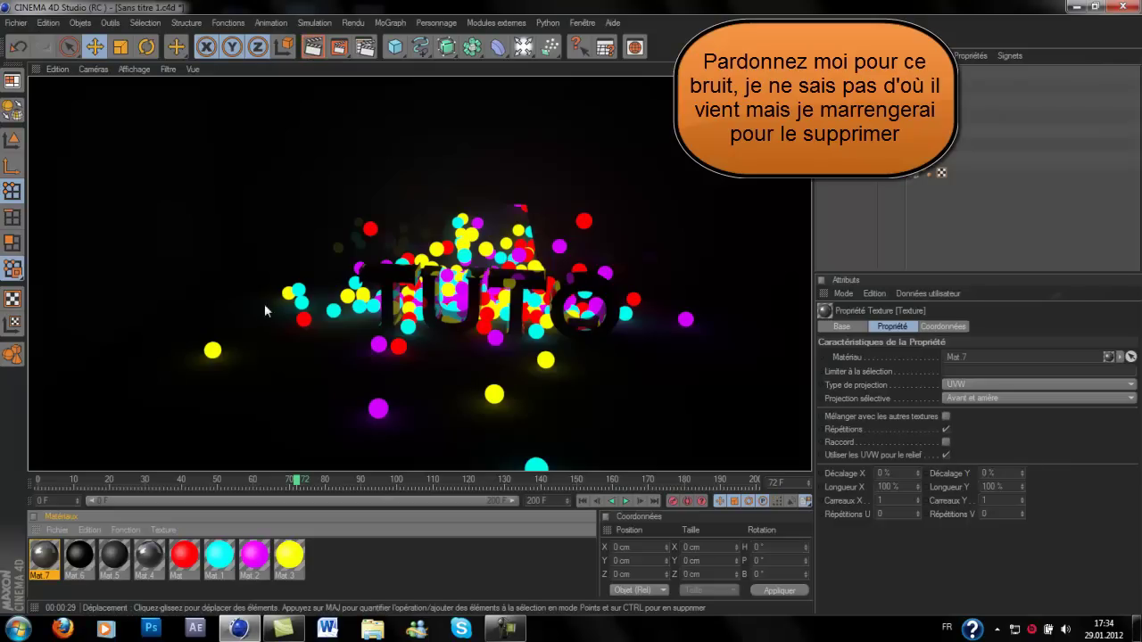
left_click(484, 374)
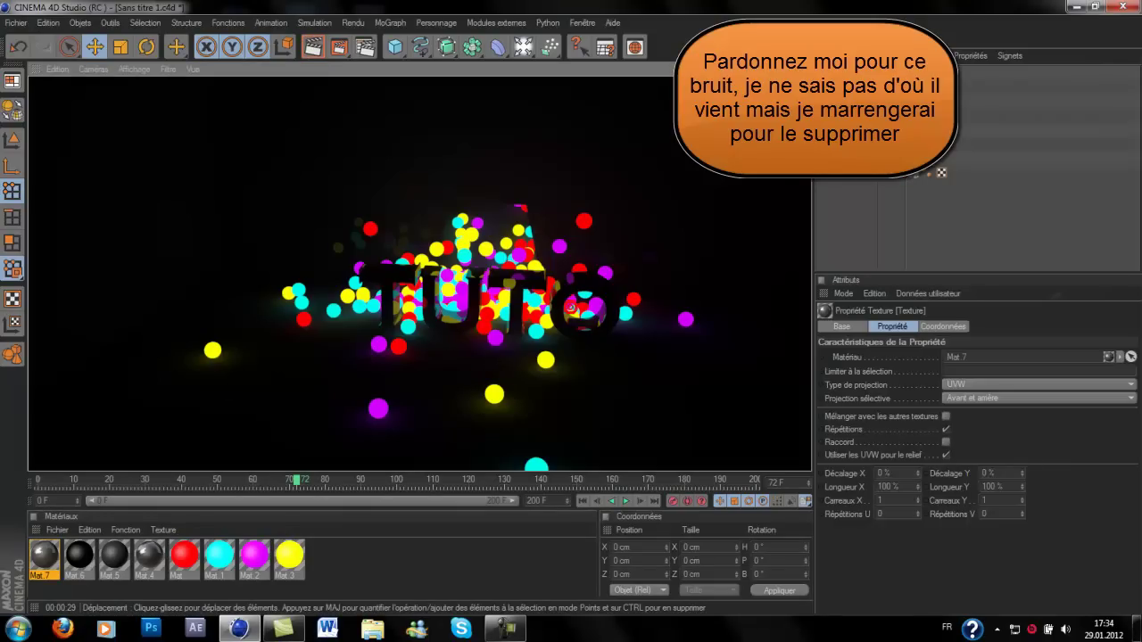
left_click(907, 213)
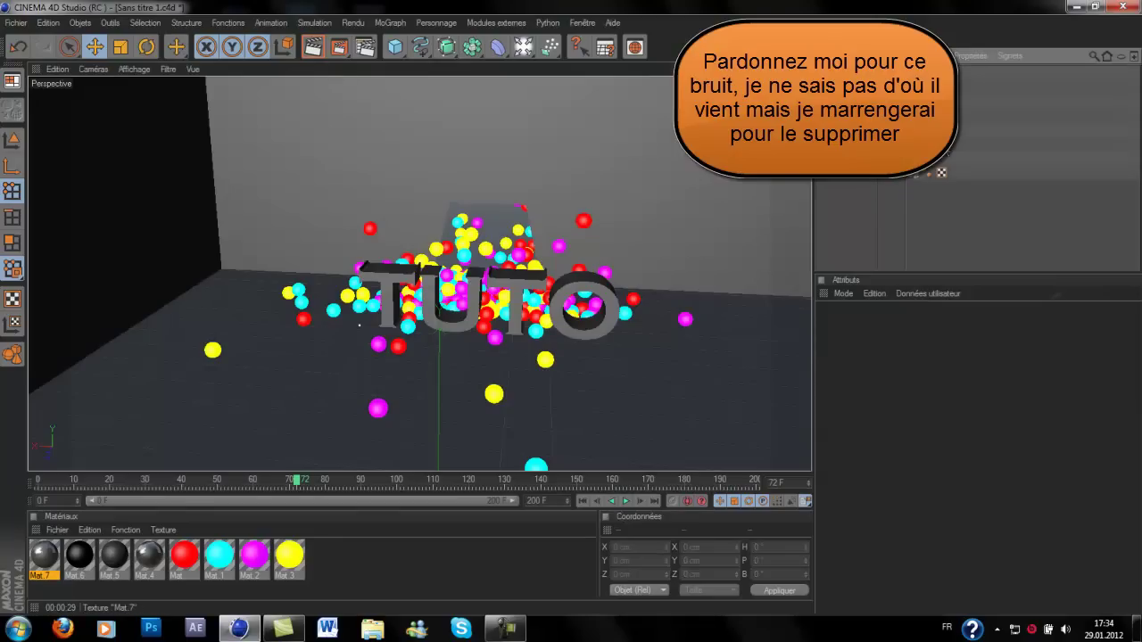
Lighten the text material Mat.7 by setting its colour to R 156, V 148, B 148
double_click(935, 73)
left_click(935, 74)
double_click(44, 555)
left_click(228, 297)
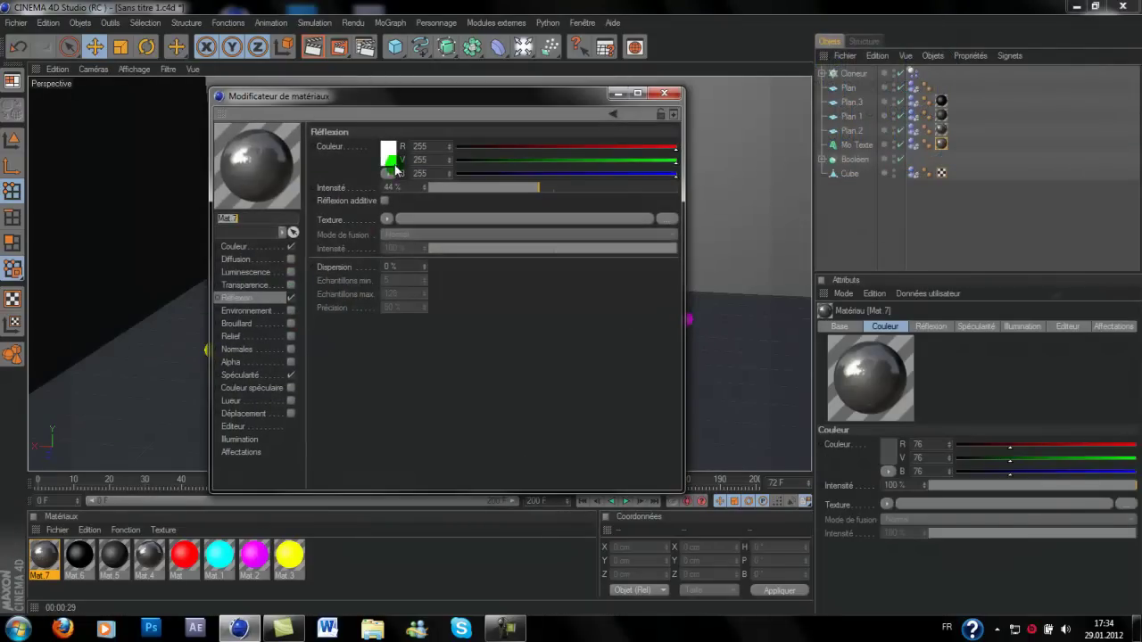
left_click(261, 249)
left_click(380, 162)
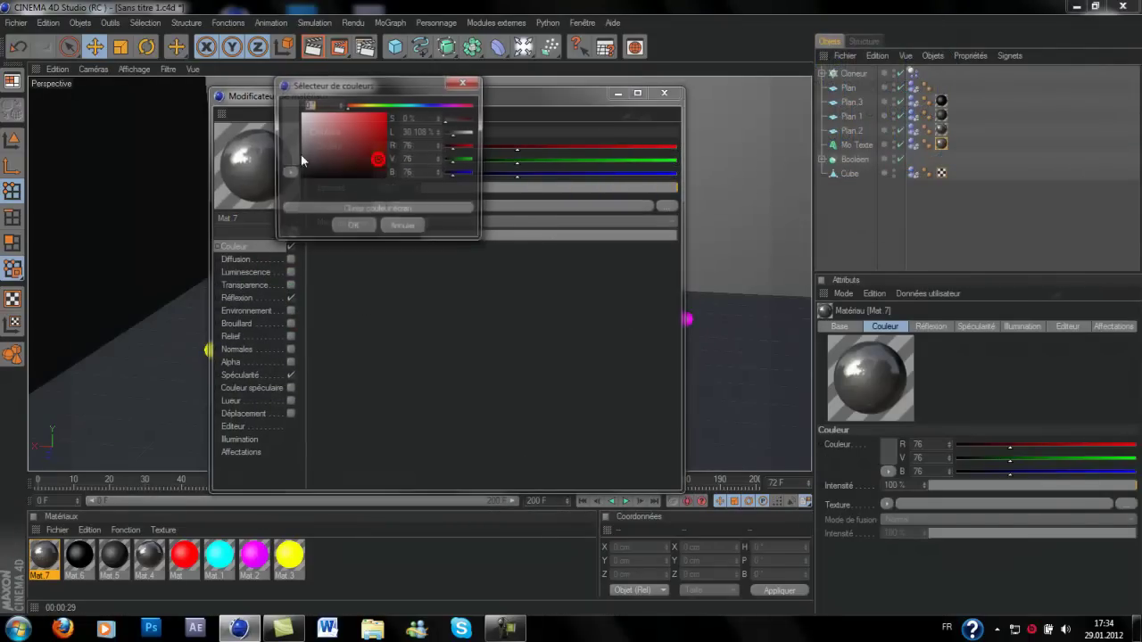
left_click_drag(300, 147, 306, 142)
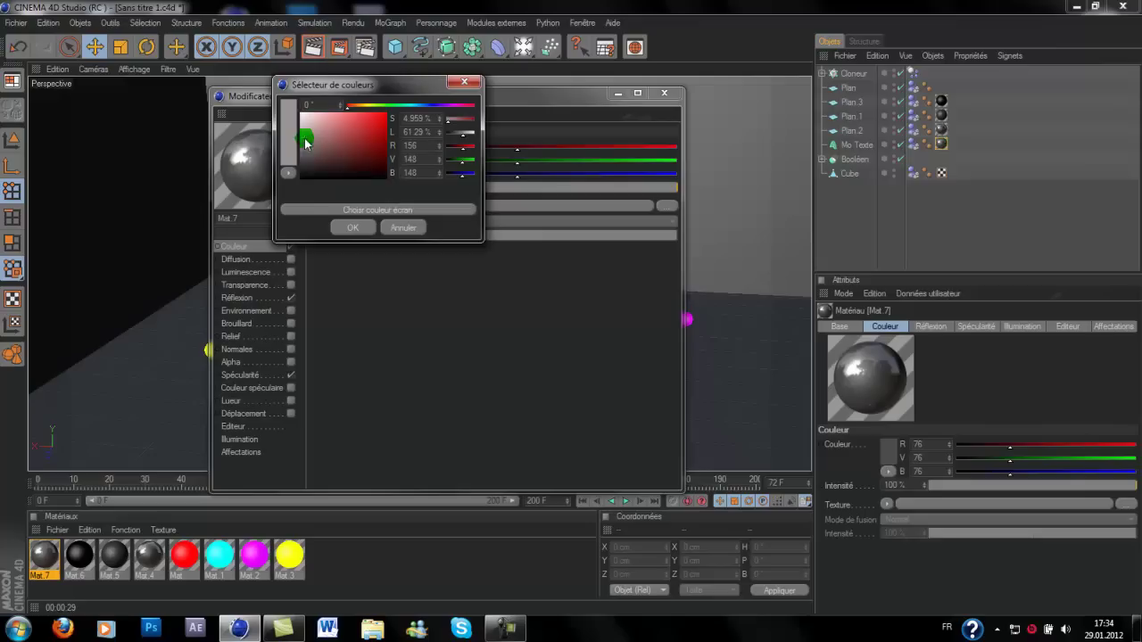
left_click(353, 228)
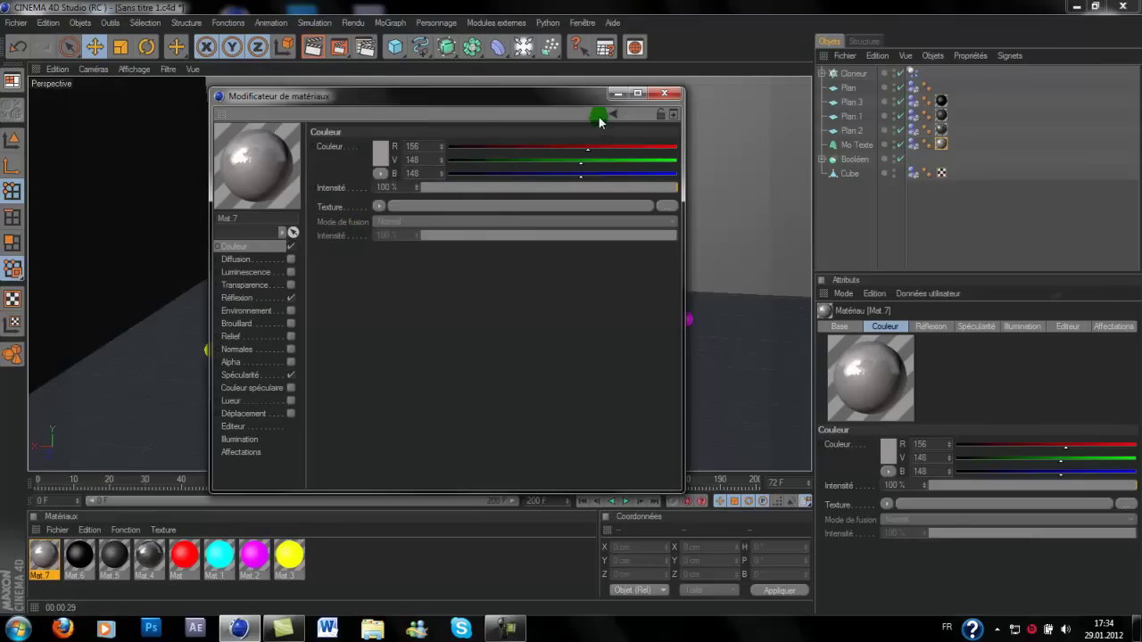
left_click(664, 92)
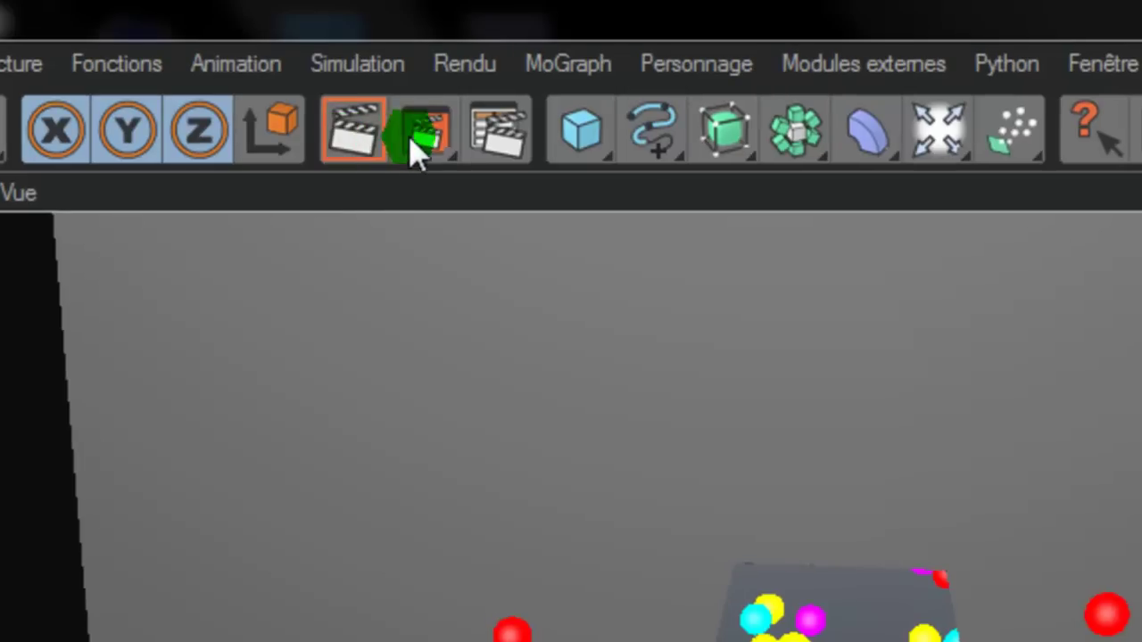
Render only a rectangular zone around the TUTO letters to check the lightened text material
left_click(337, 49)
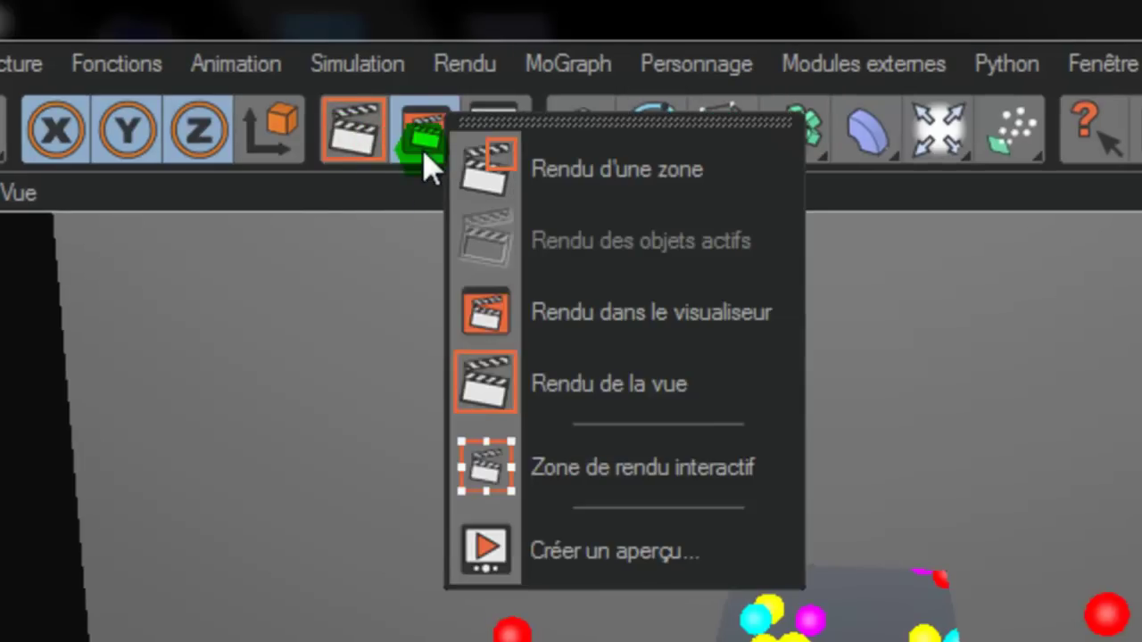
left_click(518, 154)
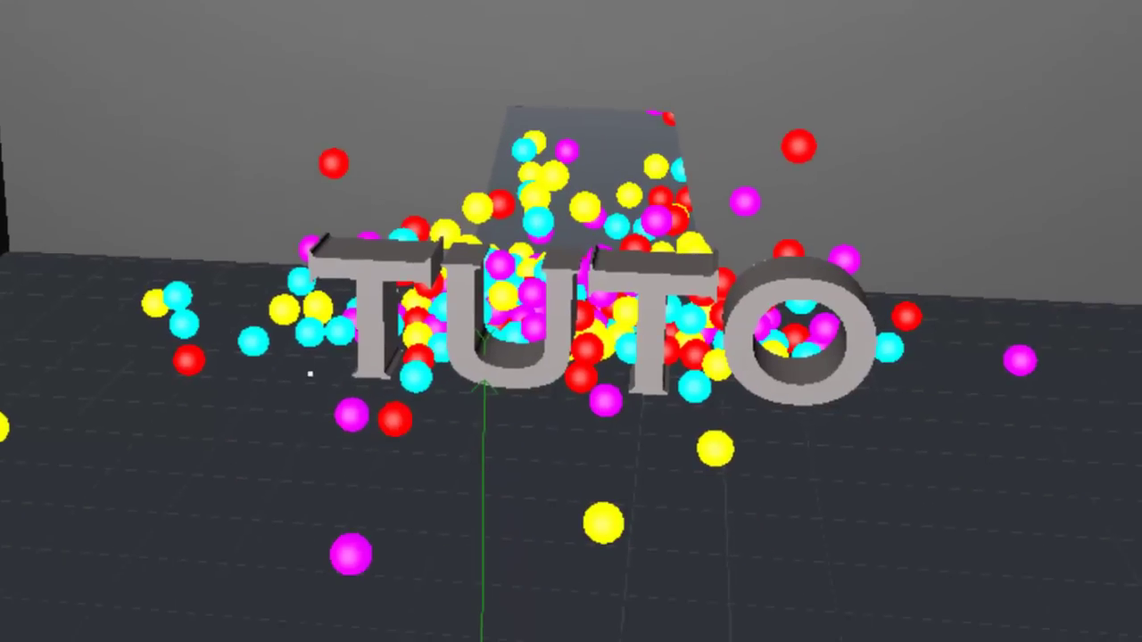
left_click_drag(209, 220, 755, 460)
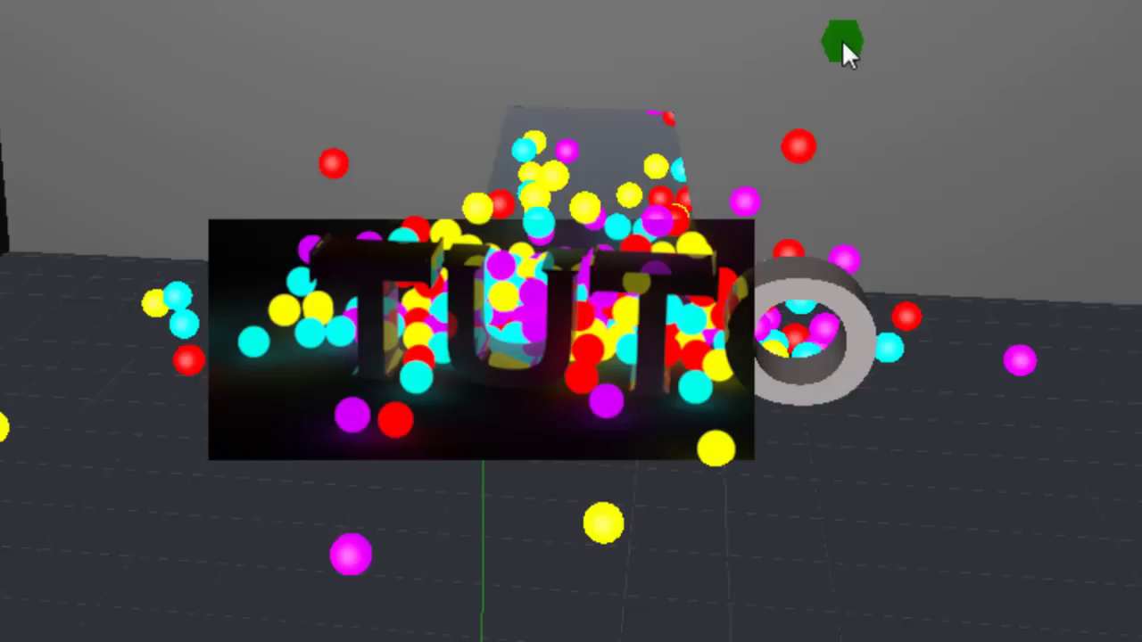
Select Plan, Plan.3, Plan.1 and Plan.2 one by one to identify which surface of the room each forms
left_click(826, 33)
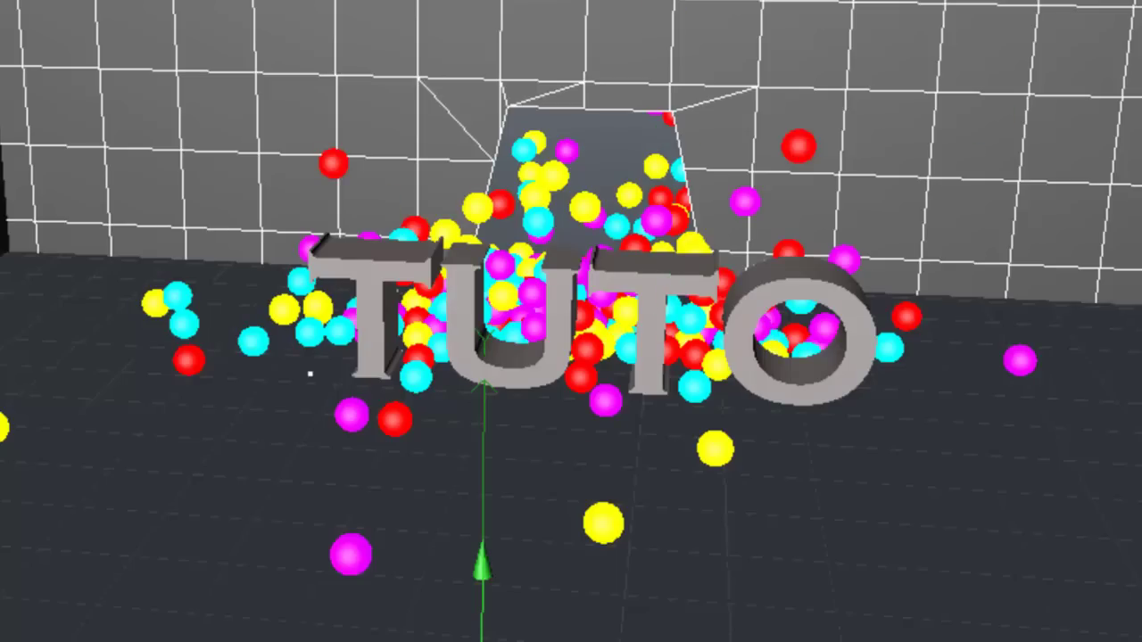
key("ctrl+shift+a")
left_click(1033, 153)
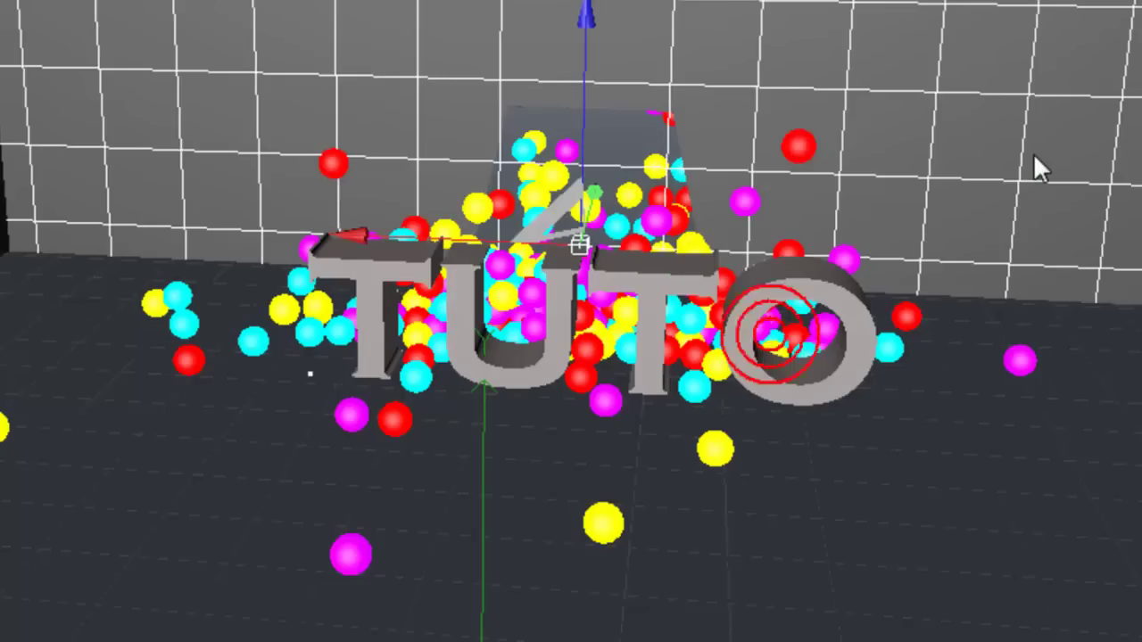
left_click(3, 201)
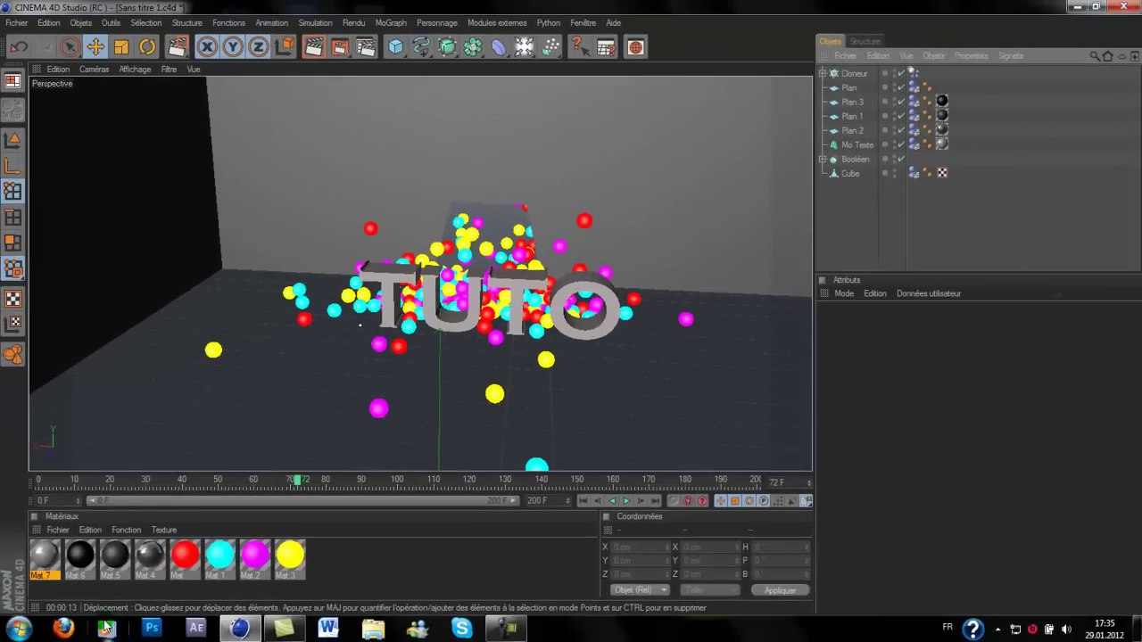
left_click(848, 89)
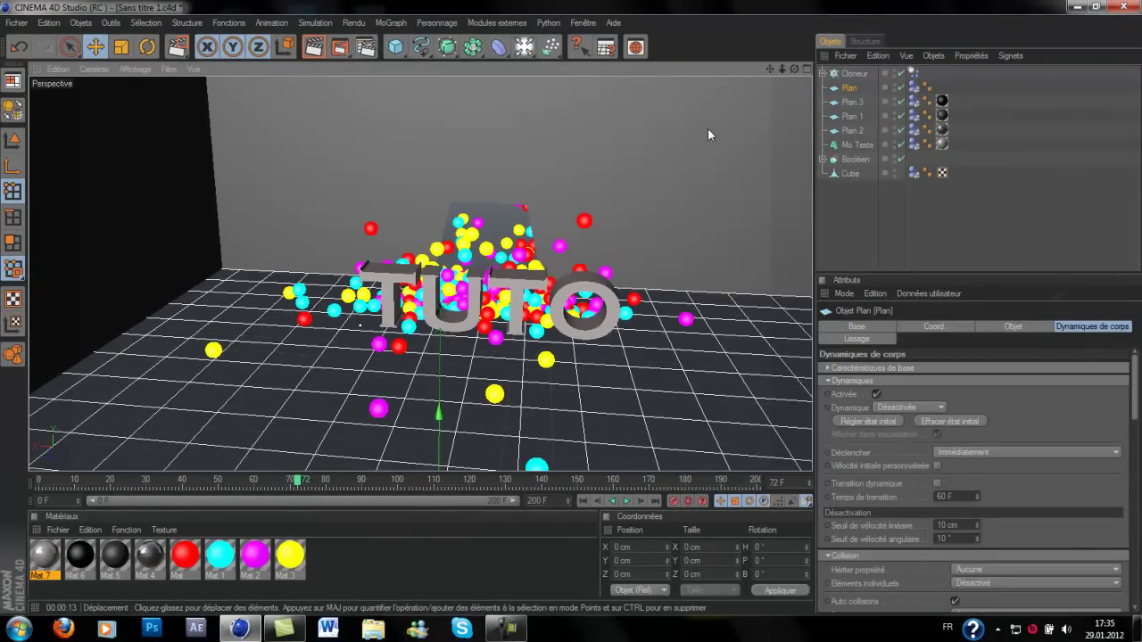
left_click(855, 116)
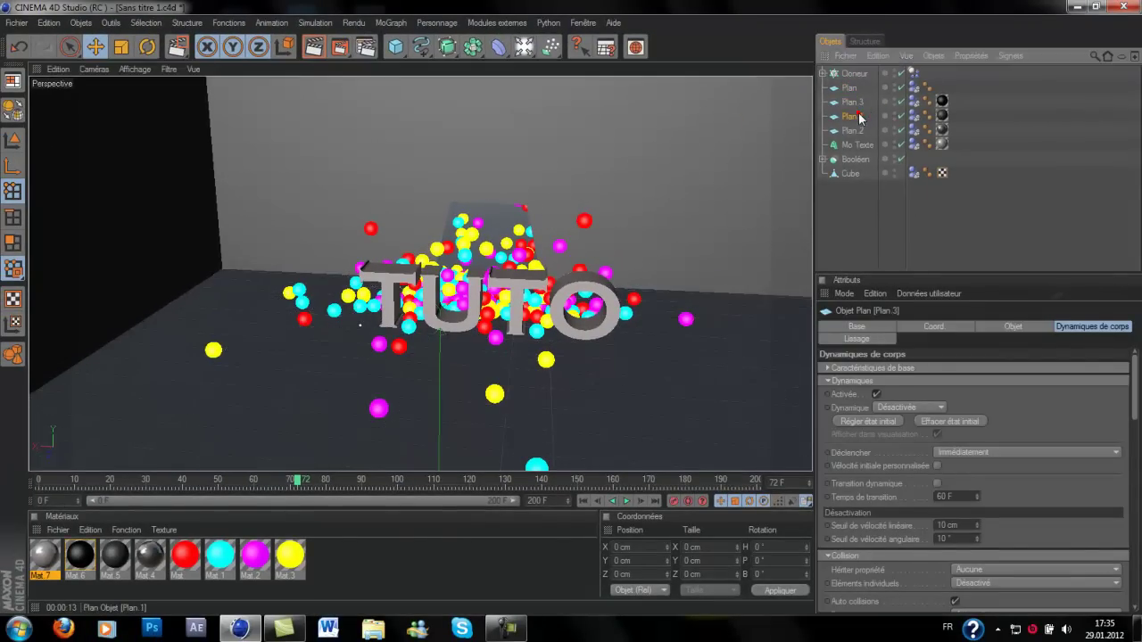
left_click(858, 132)
left_click(855, 88)
left_click(854, 102)
left_click(854, 117)
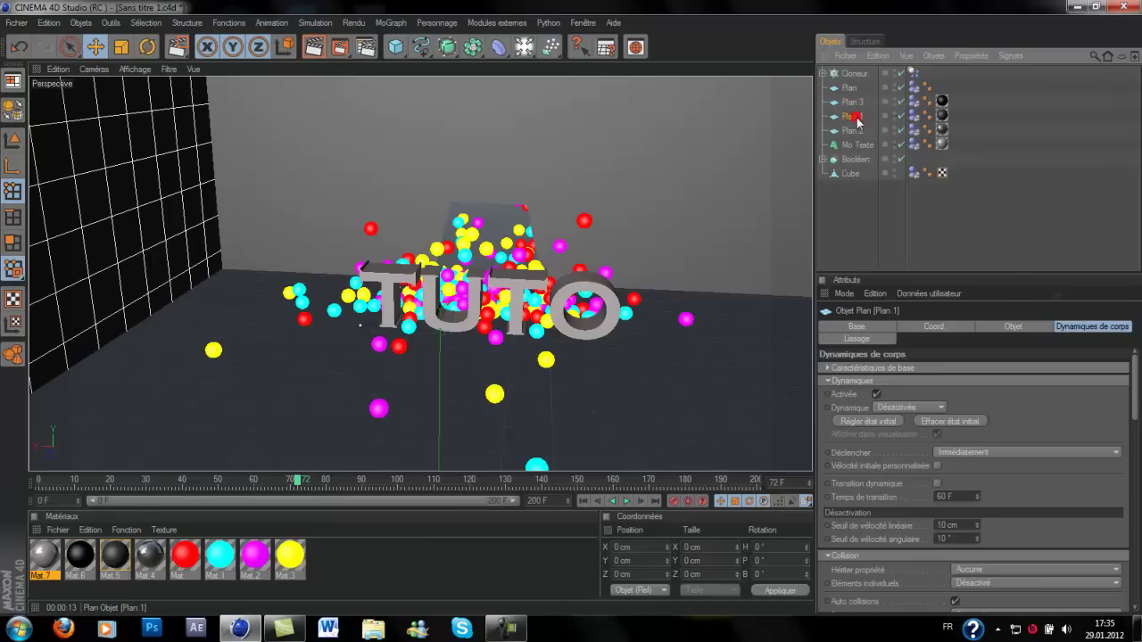
left_click(856, 131)
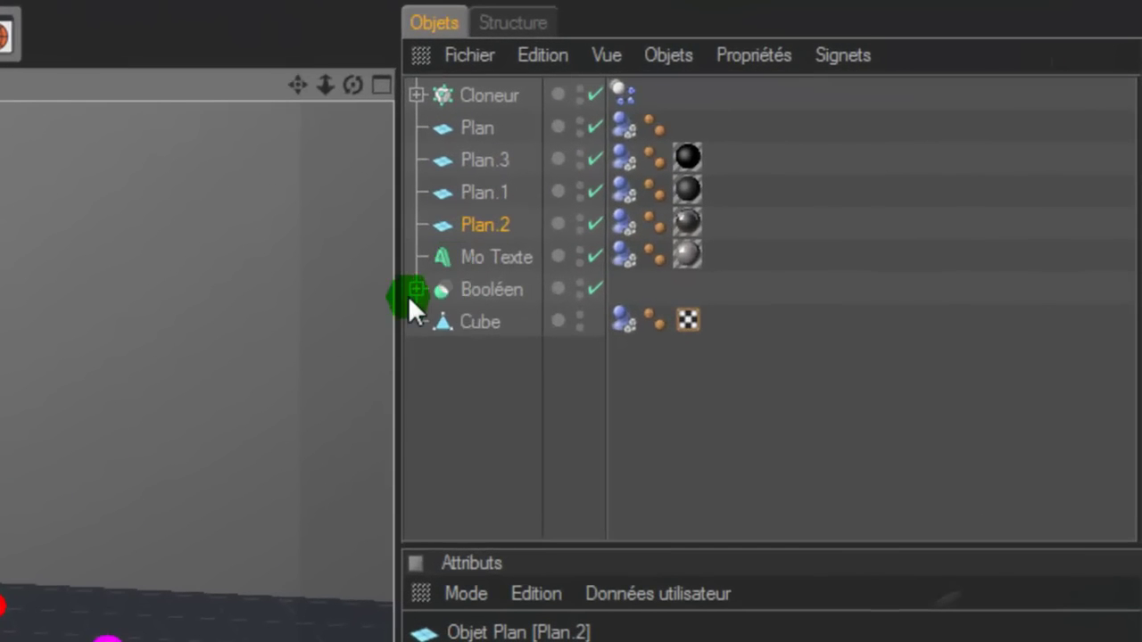
Expand the Booléen object and inspect the material assigned to its Plan ent back wall
left_click(416, 290)
left_click(487, 320)
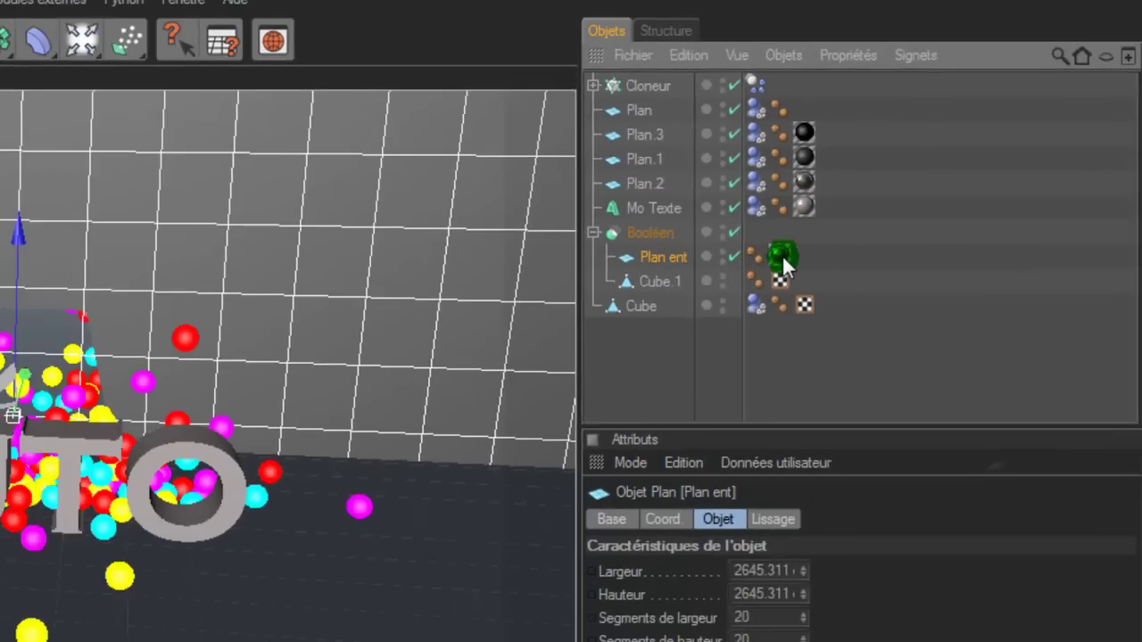
left_click(663, 319)
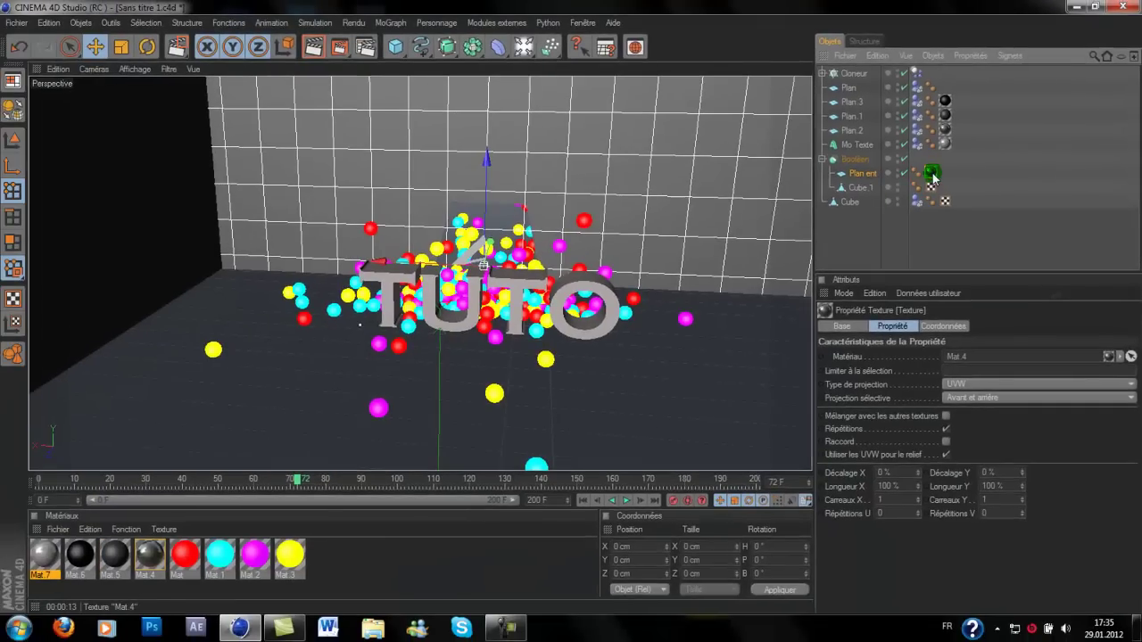
Lighten the back wall material Mat.4 by setting its colour to R 142, V 142, B 142
double_click(156, 564)
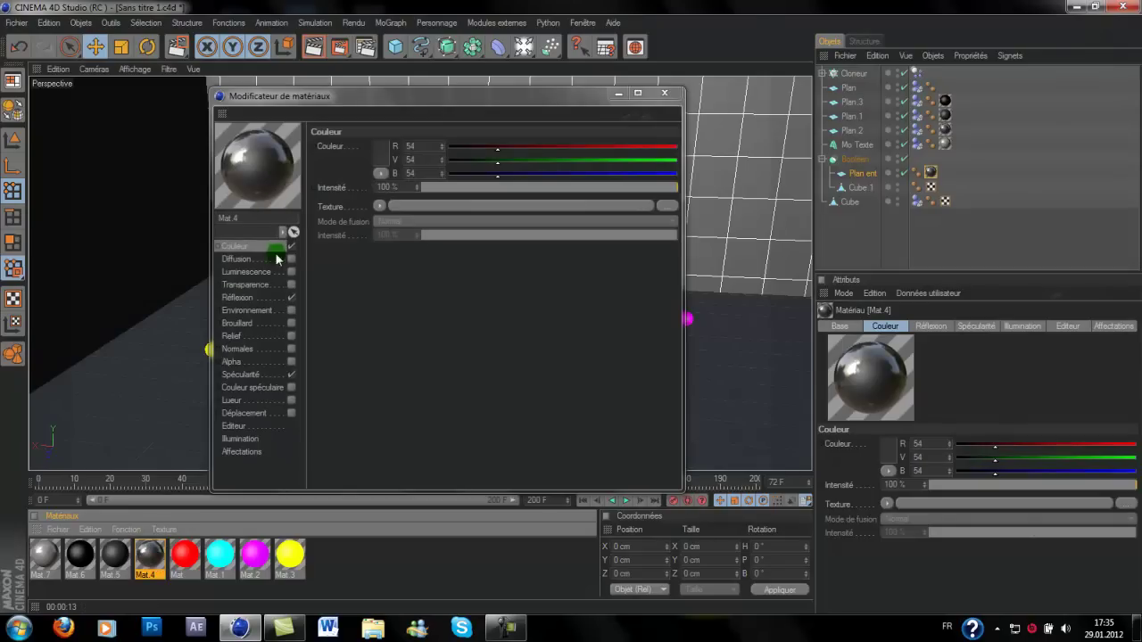
left_click(390, 160)
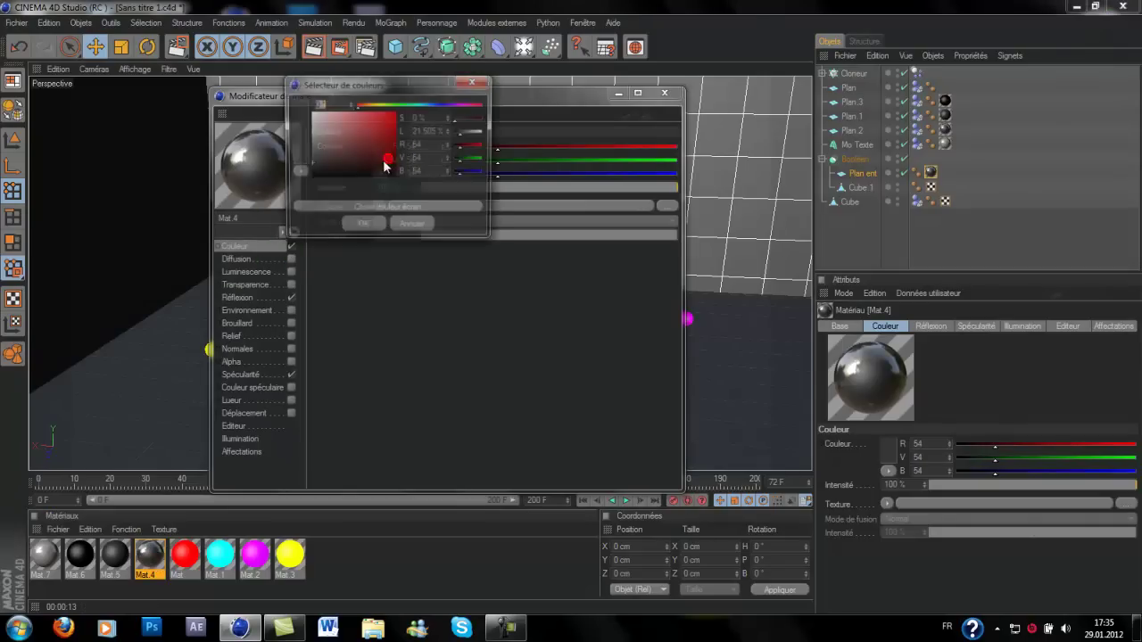
left_click_drag(316, 162, 310, 149)
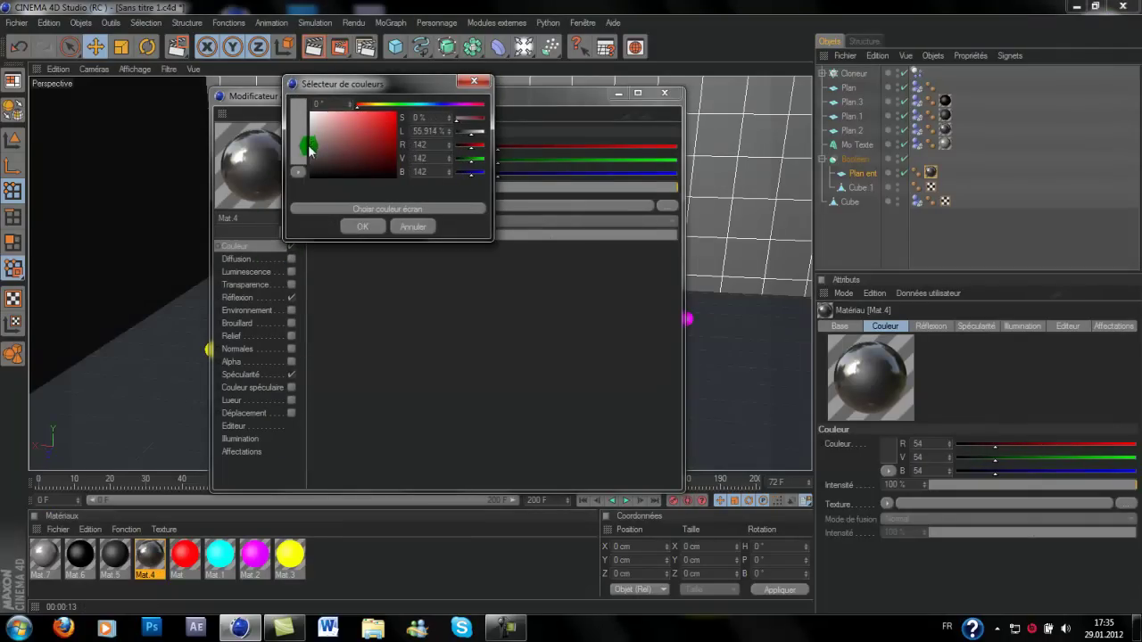
left_click(352, 226)
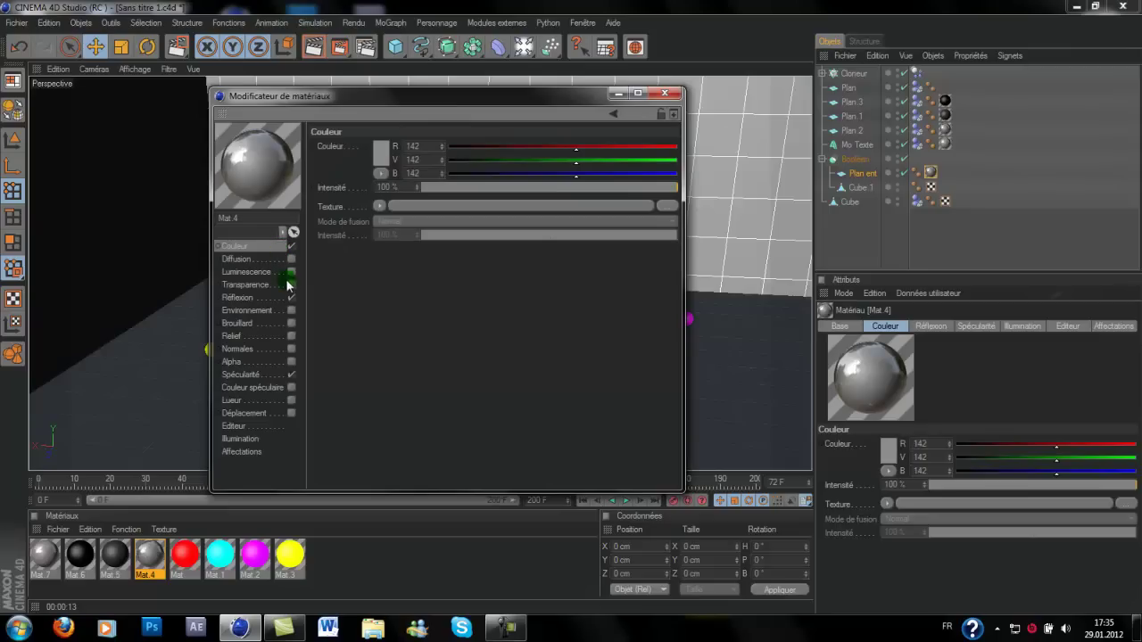
Examine the Fresnel texture in Mat.4's reflection channel and close the material editor
left_click(237, 297)
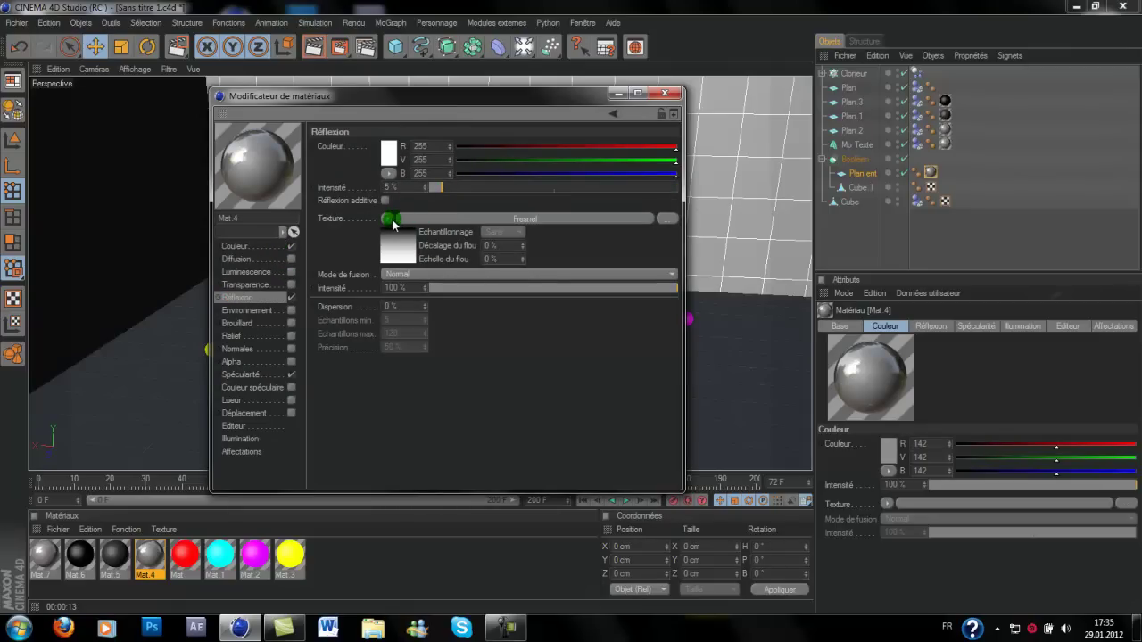
left_click(556, 220)
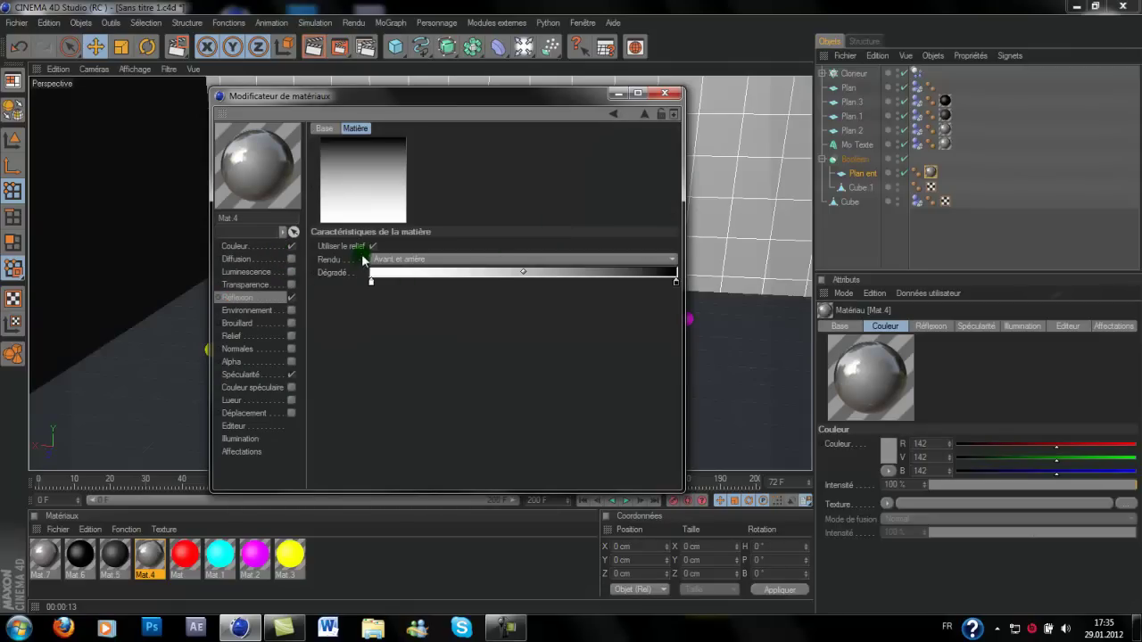
left_click(272, 297)
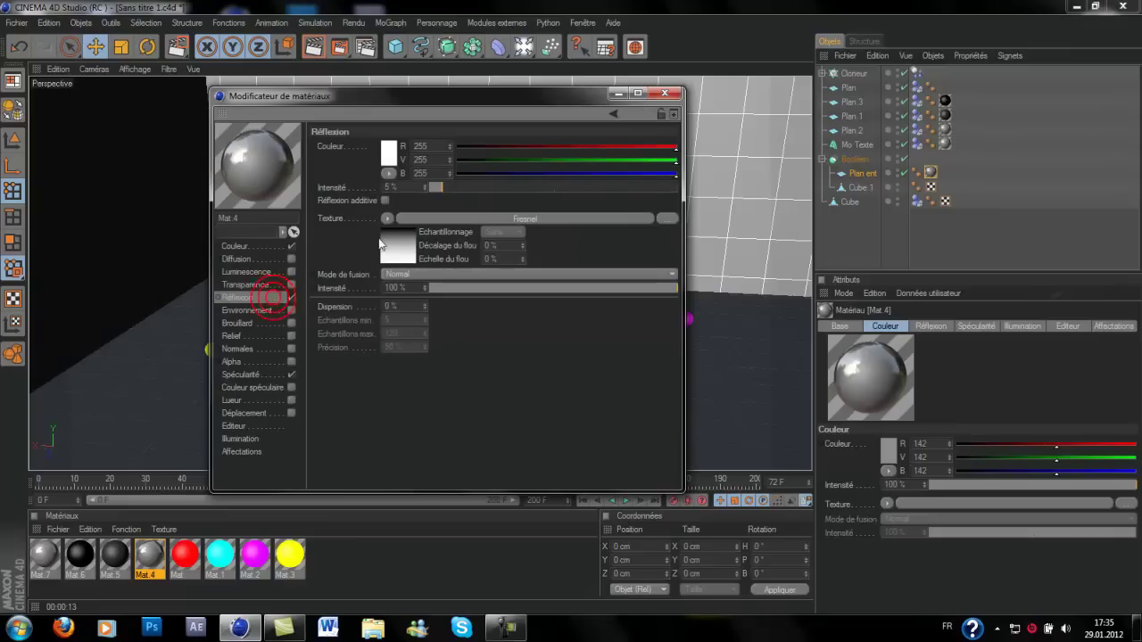
right_click(391, 250)
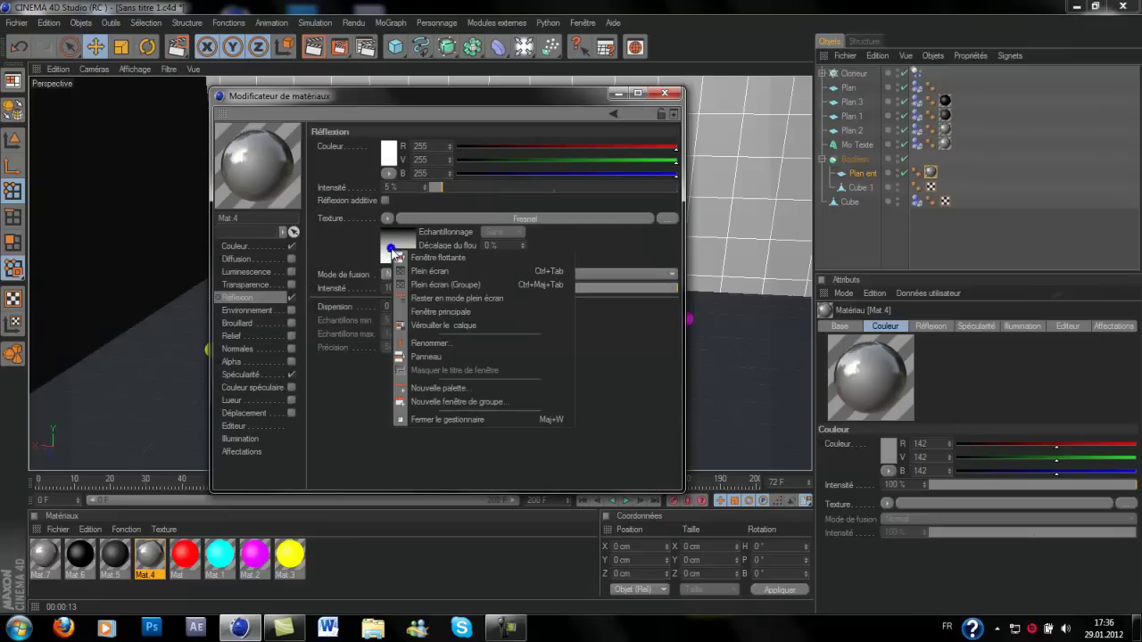
left_click(392, 249)
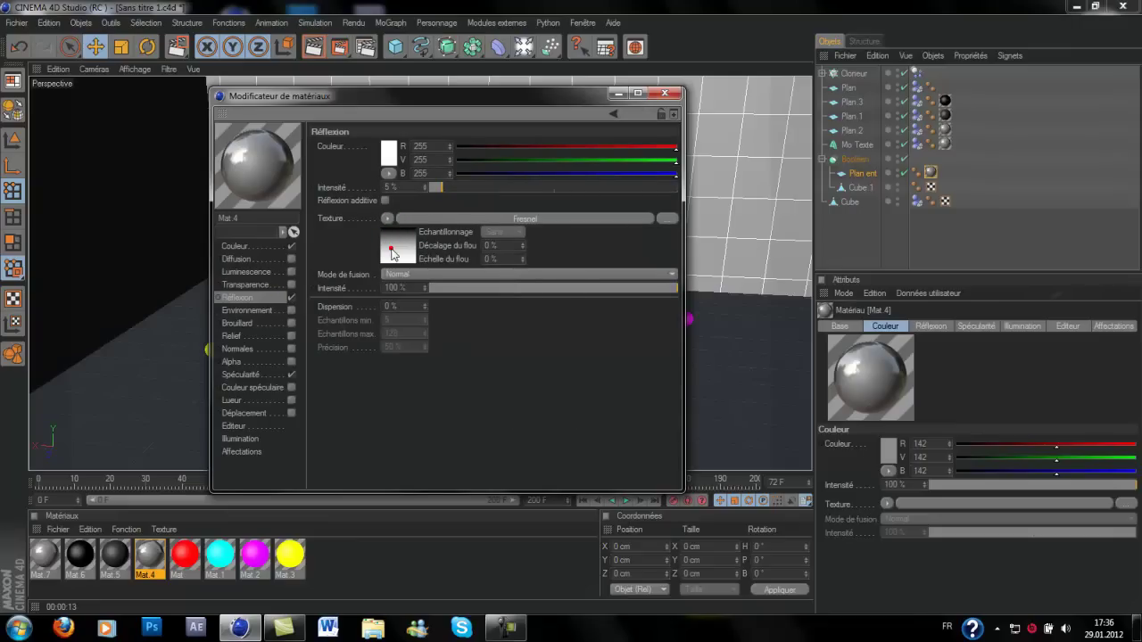
left_click(658, 94)
Delete the back wall material Mat.4 from the scene
left_click(149, 575)
right_click(149, 576)
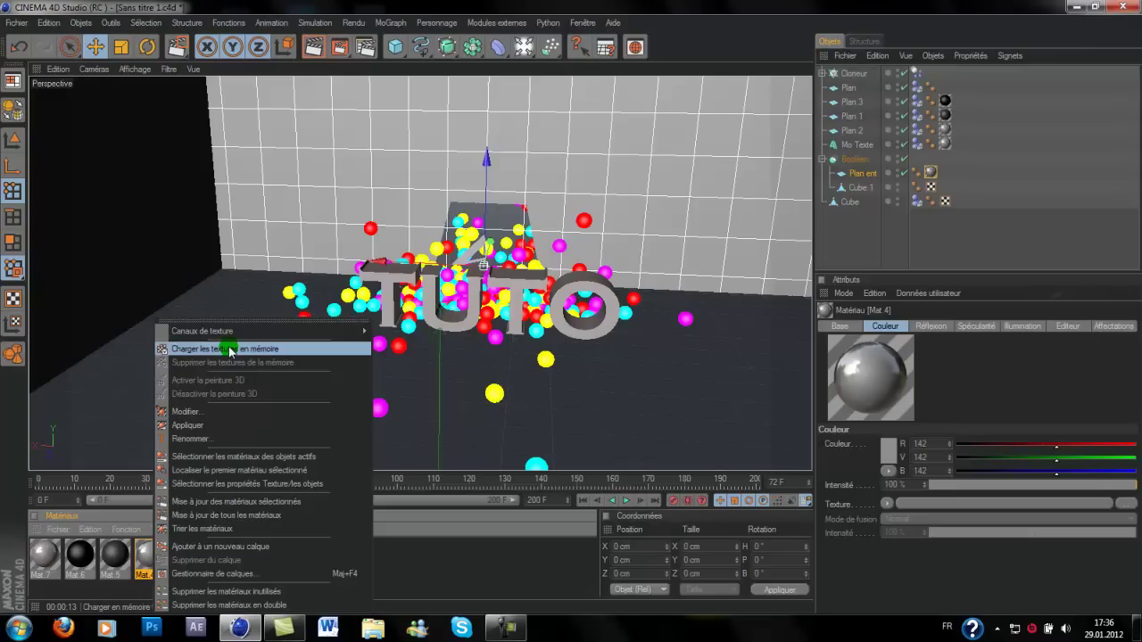
left_click(145, 560)
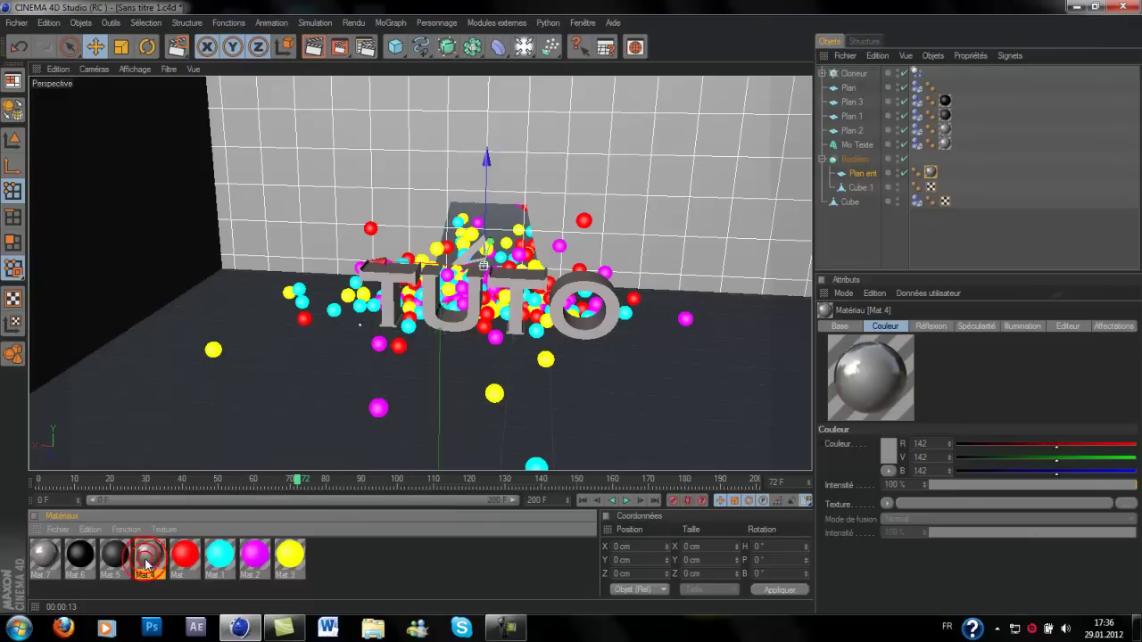
key("Delete")
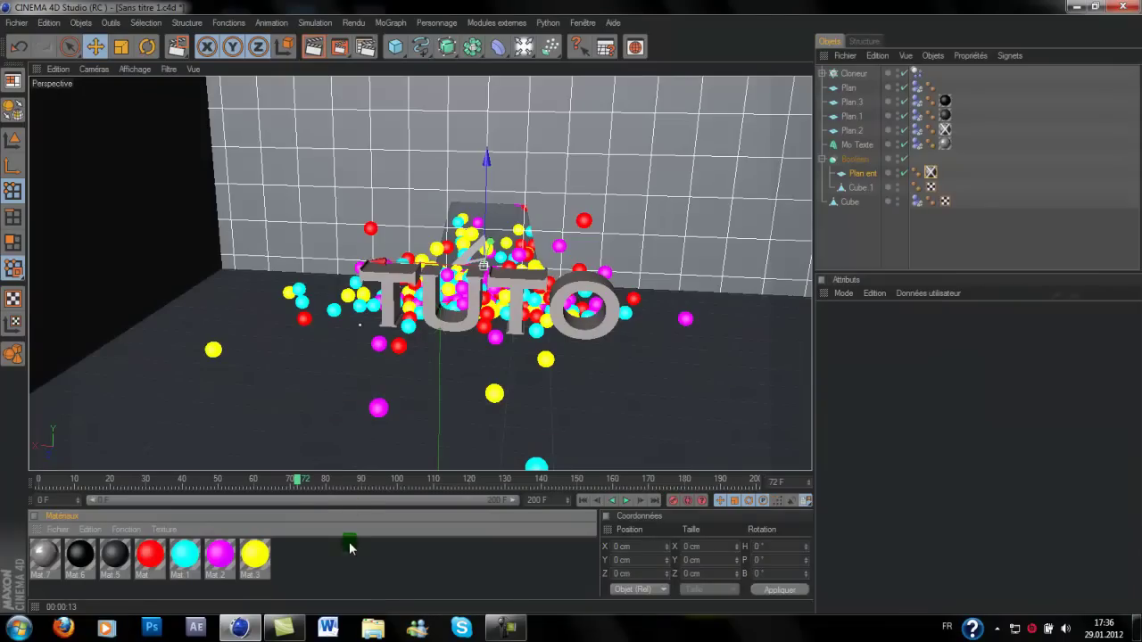
Create a new material with reflection enabled, reflection intensity 30 % and grey reflection colour R 126, V 126, B 126
double_click(329, 563)
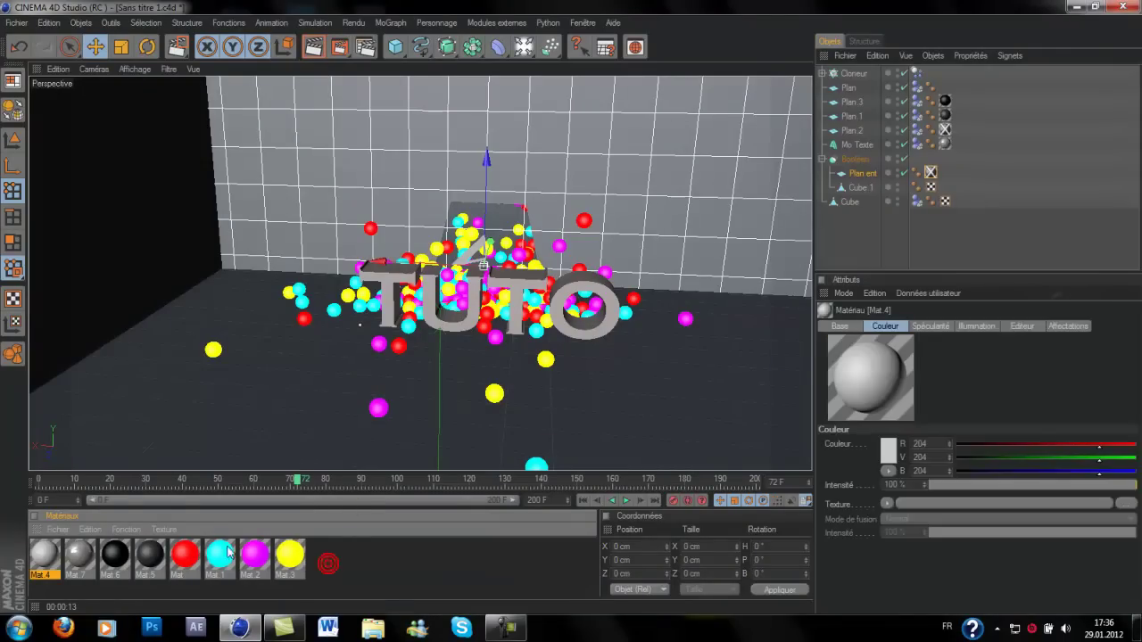
double_click(54, 554)
left_click(289, 297)
left_click_drag(465, 190, 505, 192)
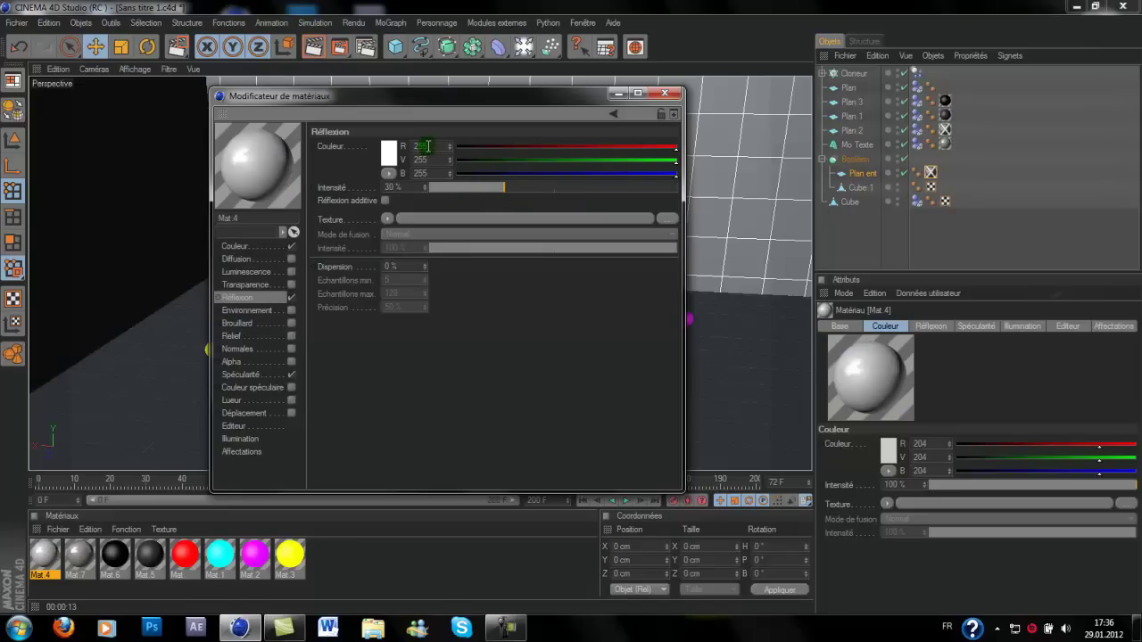
left_click(390, 157)
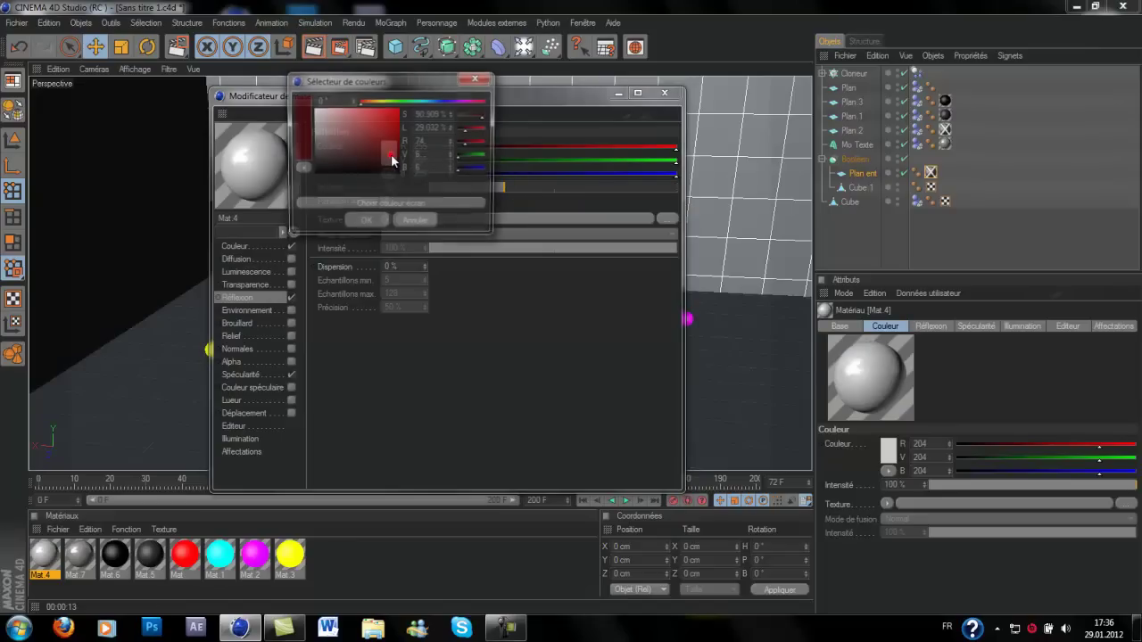
left_click_drag(393, 159, 312, 147)
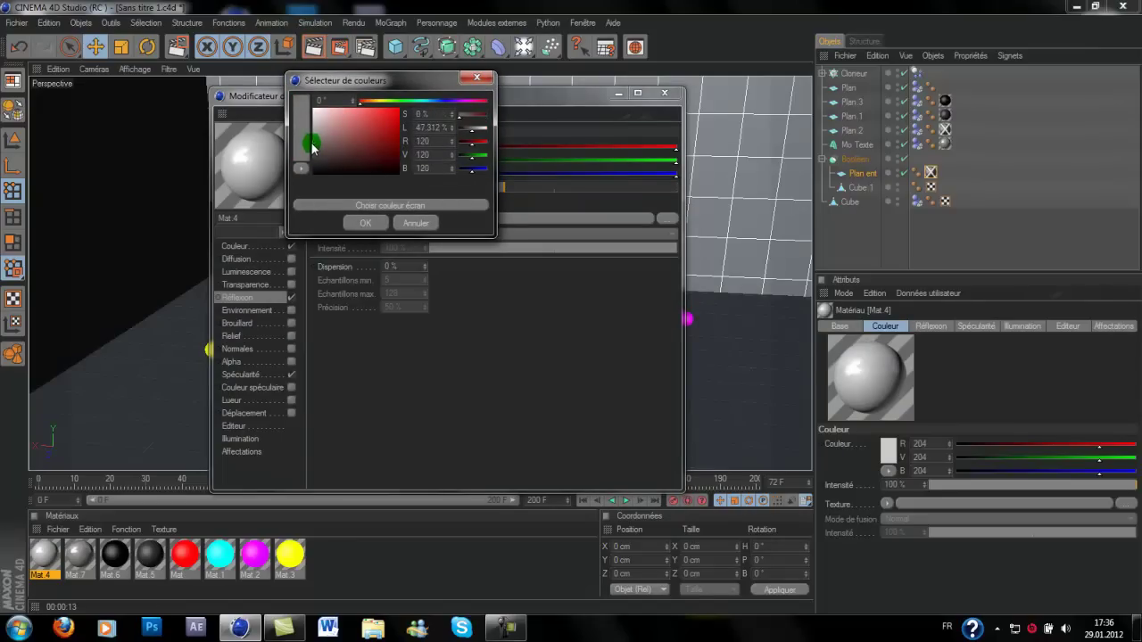
left_click(365, 223)
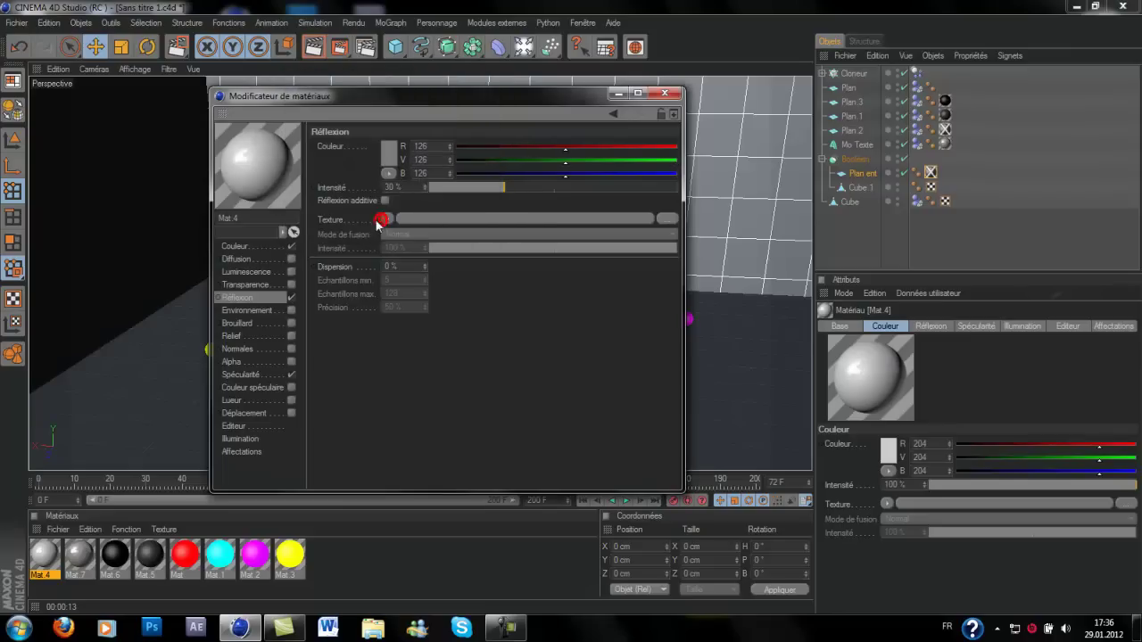
Set the new material's base colour to grey R 156, V 156, B 156 and close the material editor
left_click(255, 249)
left_click(381, 152)
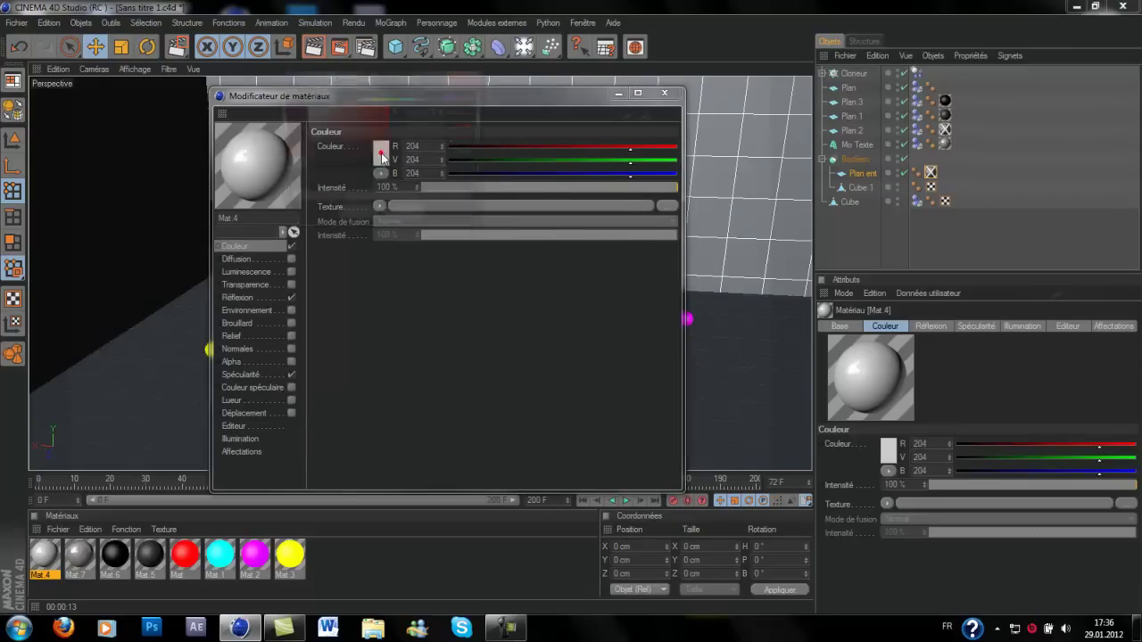
left_click_drag(304, 134, 300, 150)
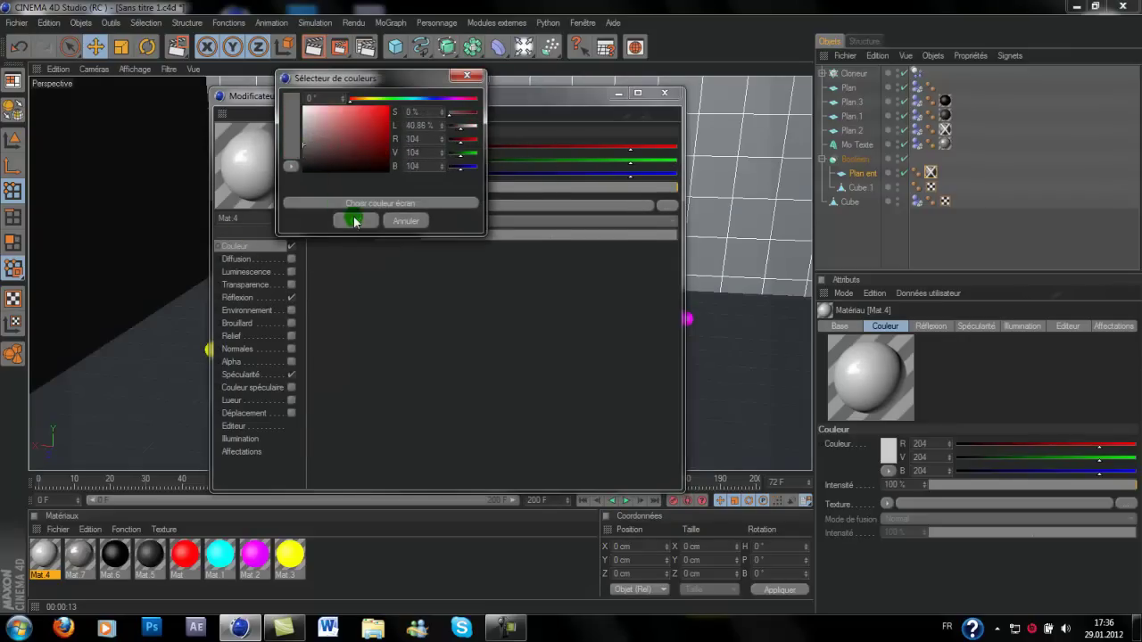
left_click(355, 220)
left_click(390, 152)
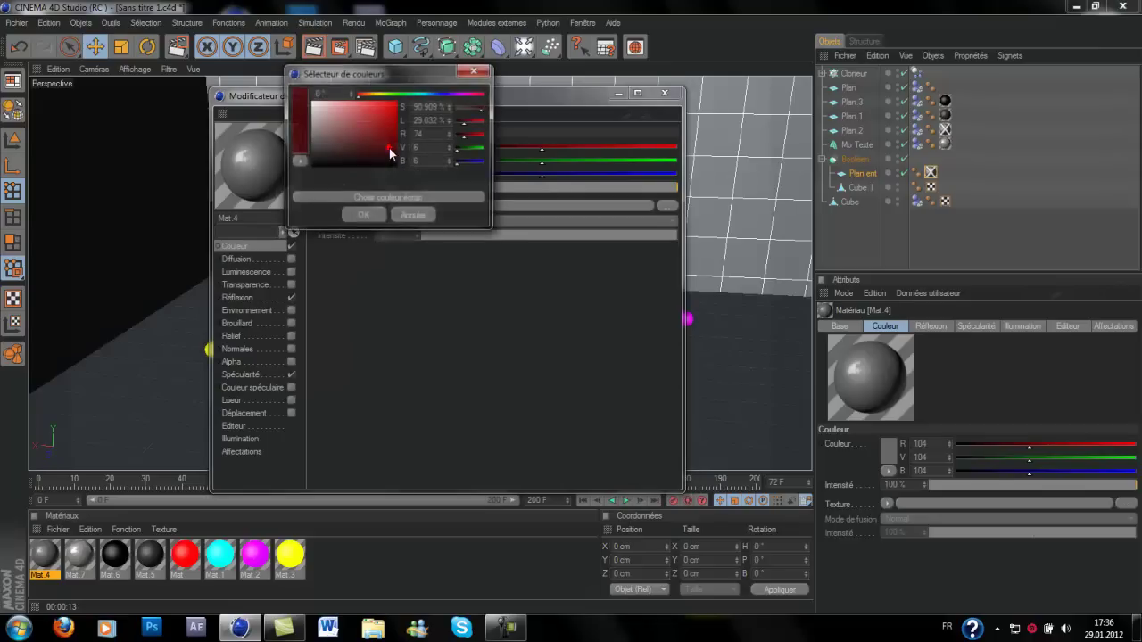
mouse_move(313, 138)
left_mouse_down()
mouse_move(333, 107)
mouse_move(358, 124)
left_mouse_up()
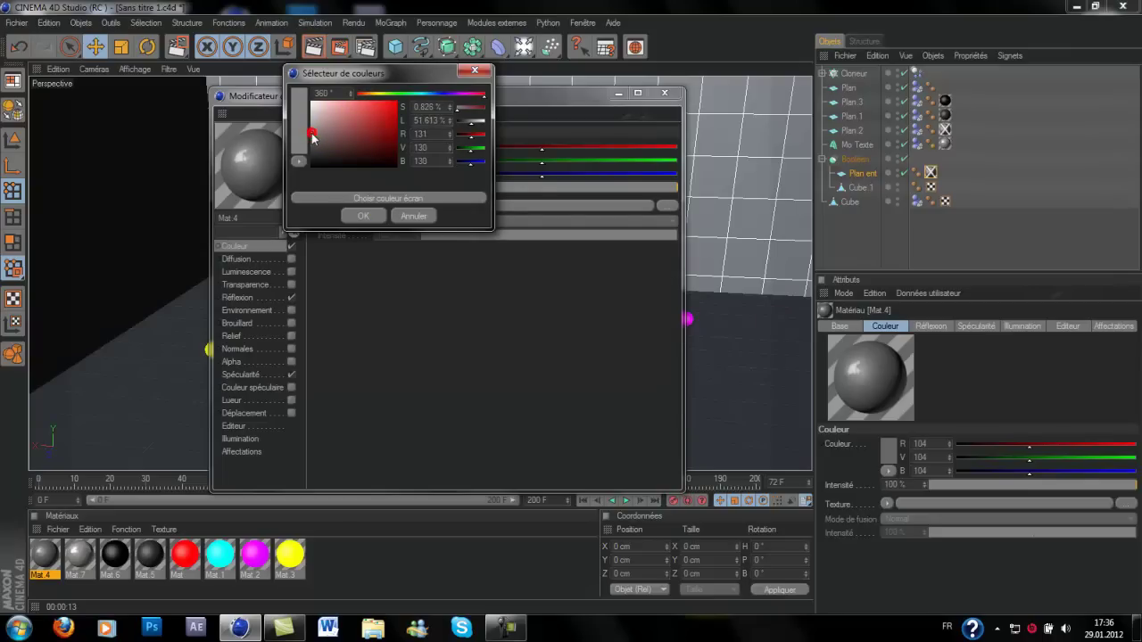
left_click_drag(312, 138, 309, 122)
left_click(360, 217)
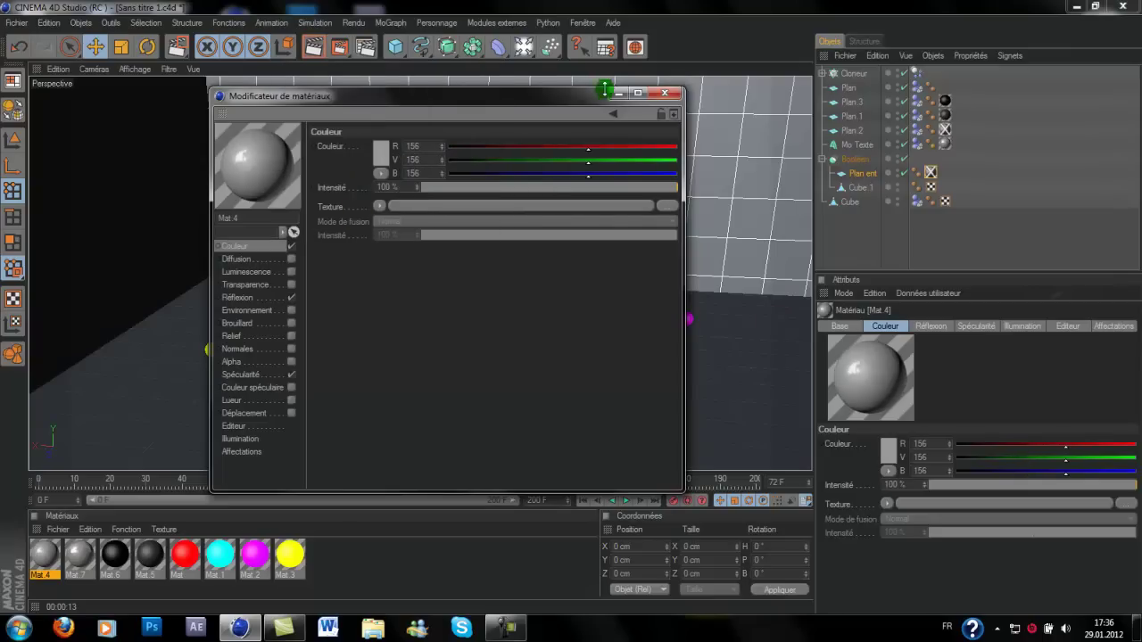
left_click(665, 92)
Apply the new grey material to the Plan ent back wall and render the perspective view
left_click_drag(649, 259, 867, 178)
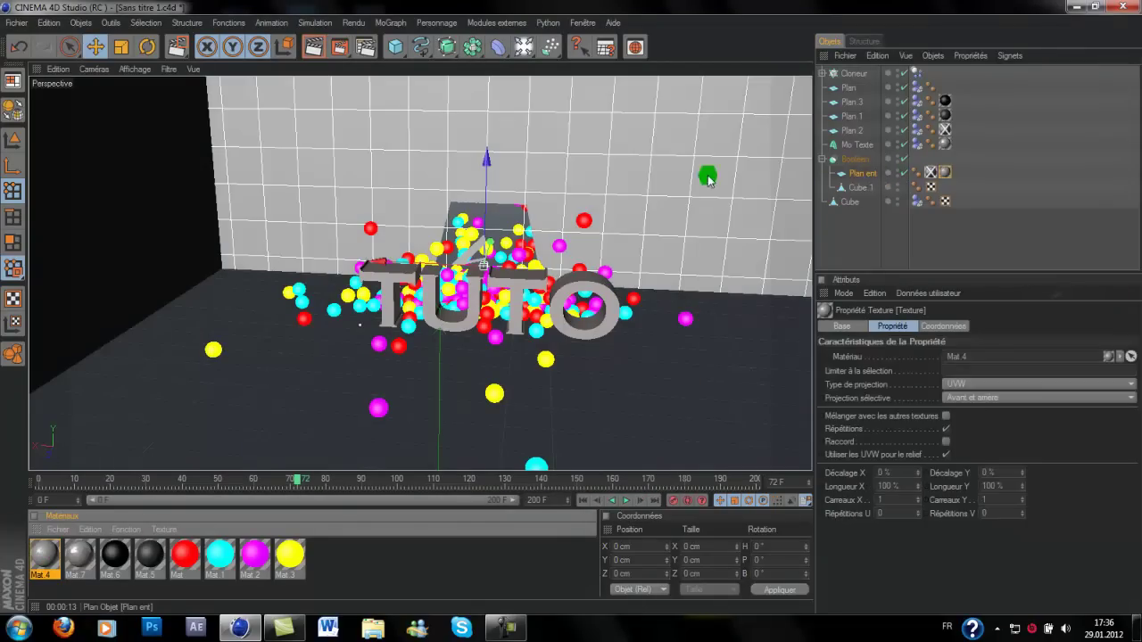
left_click(315, 47)
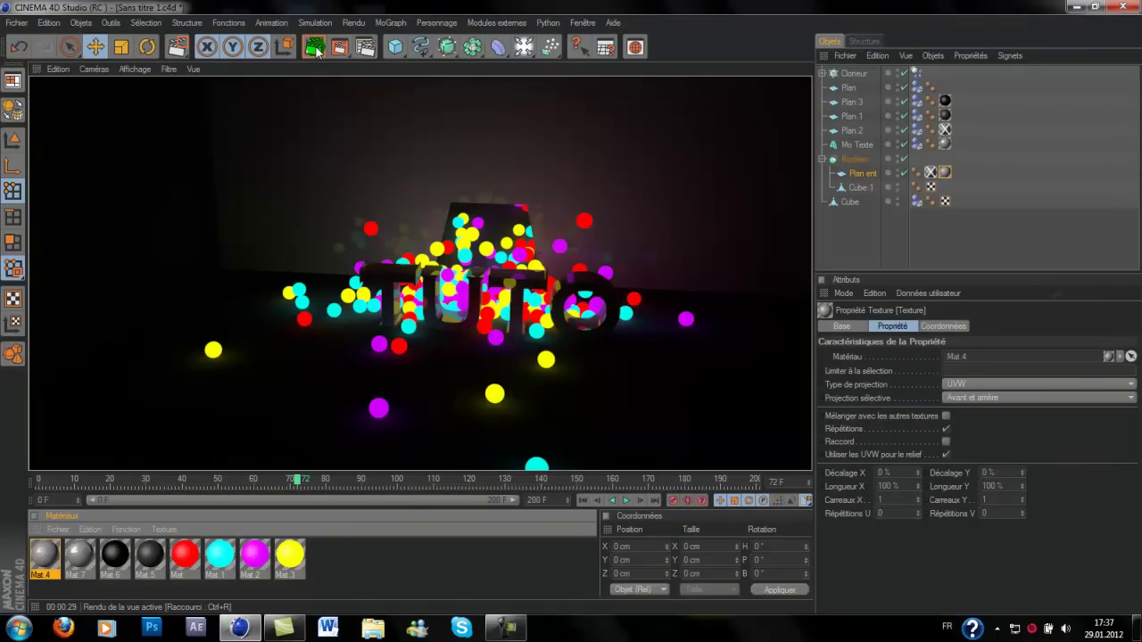
Move the Plan.1 side wall inward, slightly closer to the TUTO text
left_click(854, 131)
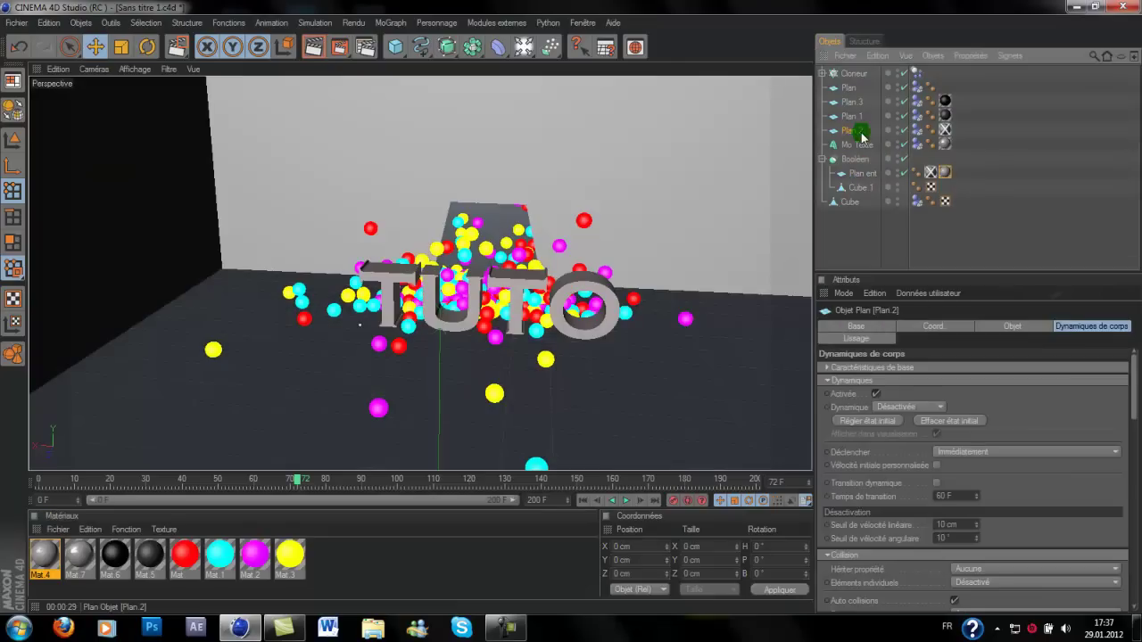
left_click(854, 117)
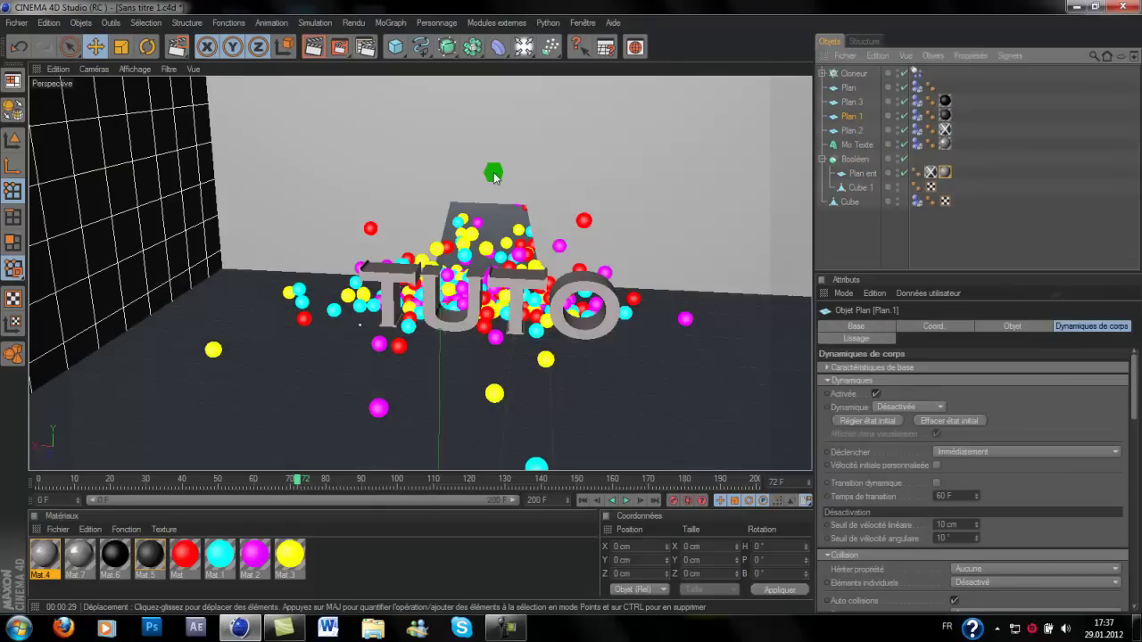
scroll(473, 232, "down", 4)
mouse_move(166, 297)
left_mouse_down()
mouse_move(220, 294)
mouse_move(166, 297)
left_mouse_up()
Move the opposite side wall Plan.2 inward along its axis, closer to the TUTO text
left_click(852, 130)
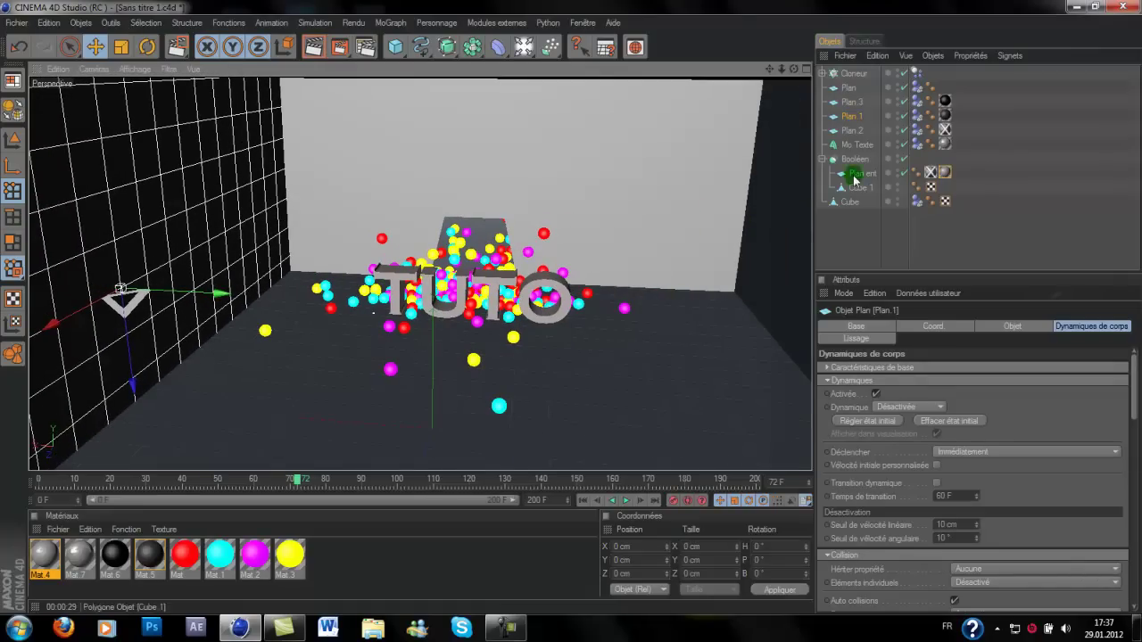
scroll(794, 246, "down", 1)
scroll(794, 245, "down", 3)
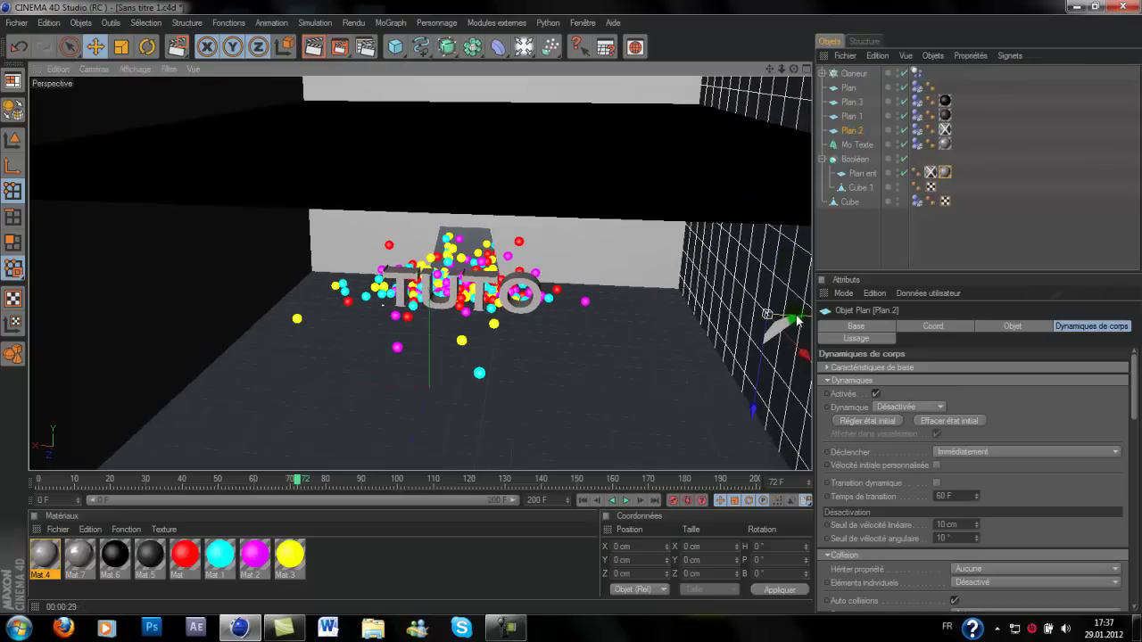
left_click_drag(768, 314, 731, 314)
scroll(696, 321, "up", 4)
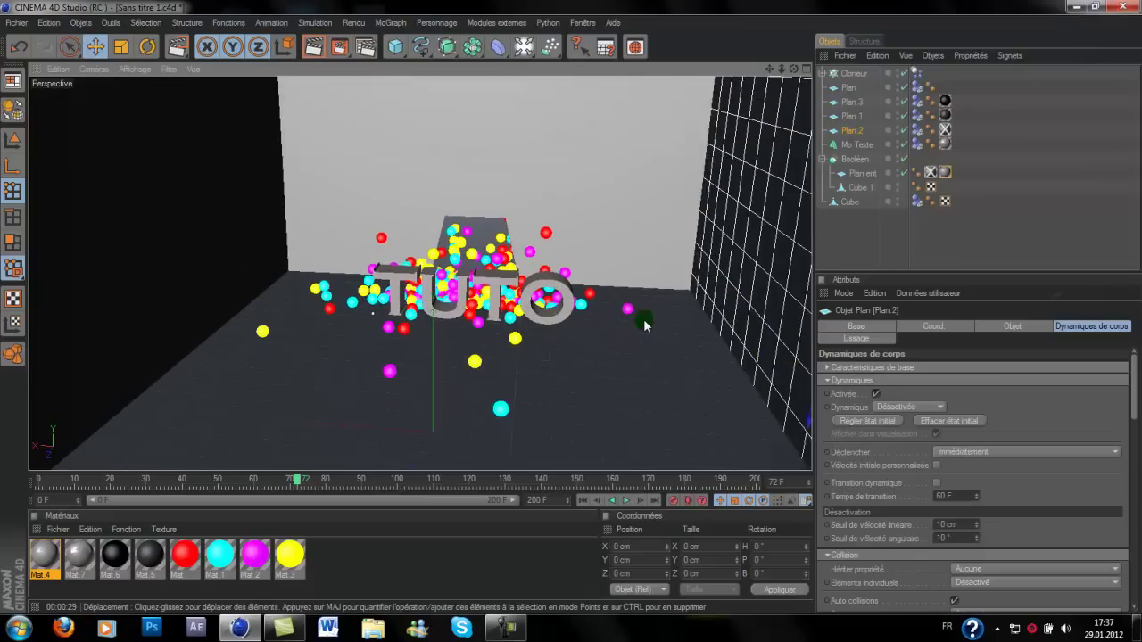
scroll(645, 326, "up", 3)
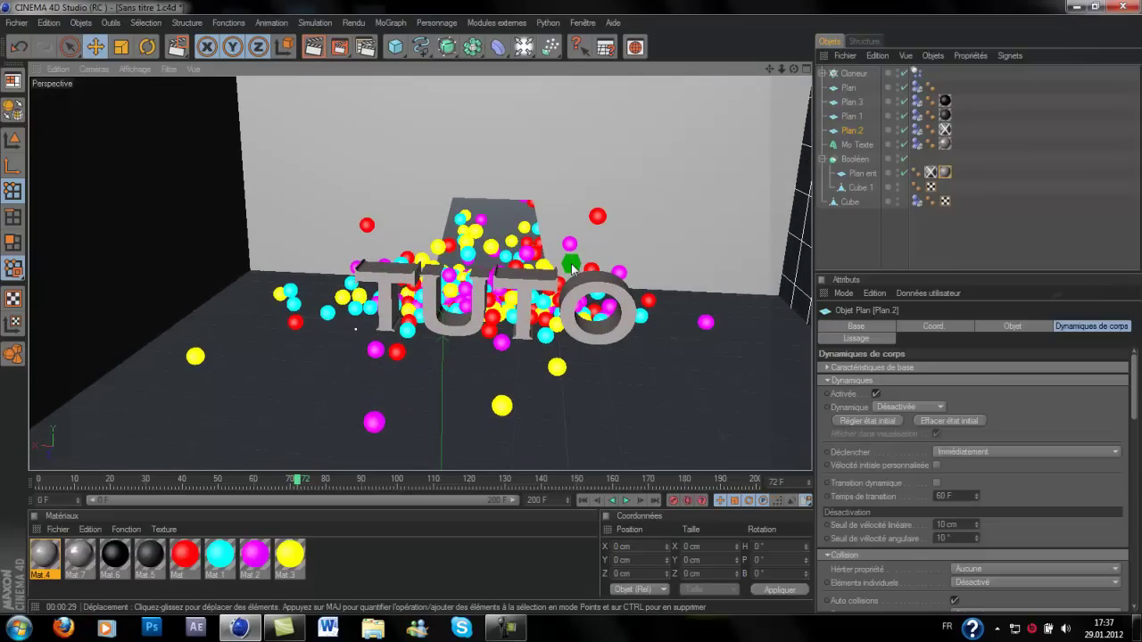
scroll(572, 264, "down", 1)
left_click_drag(794, 70, 805, 70)
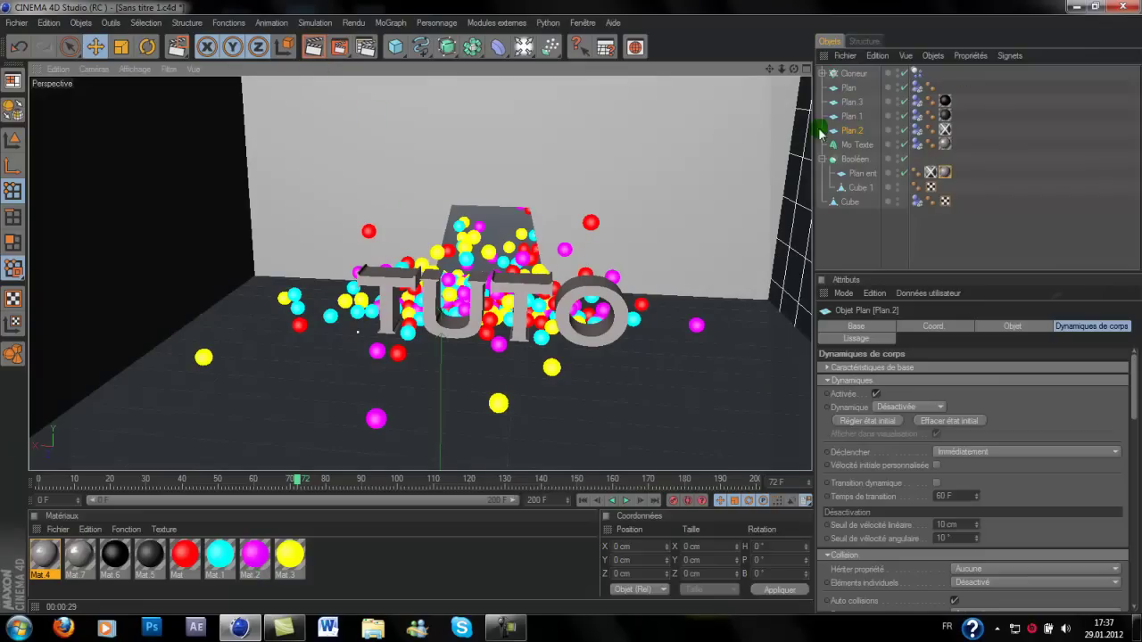
Remove the existing material tags from the side walls Plan.1 and Plan.2
left_click(864, 102)
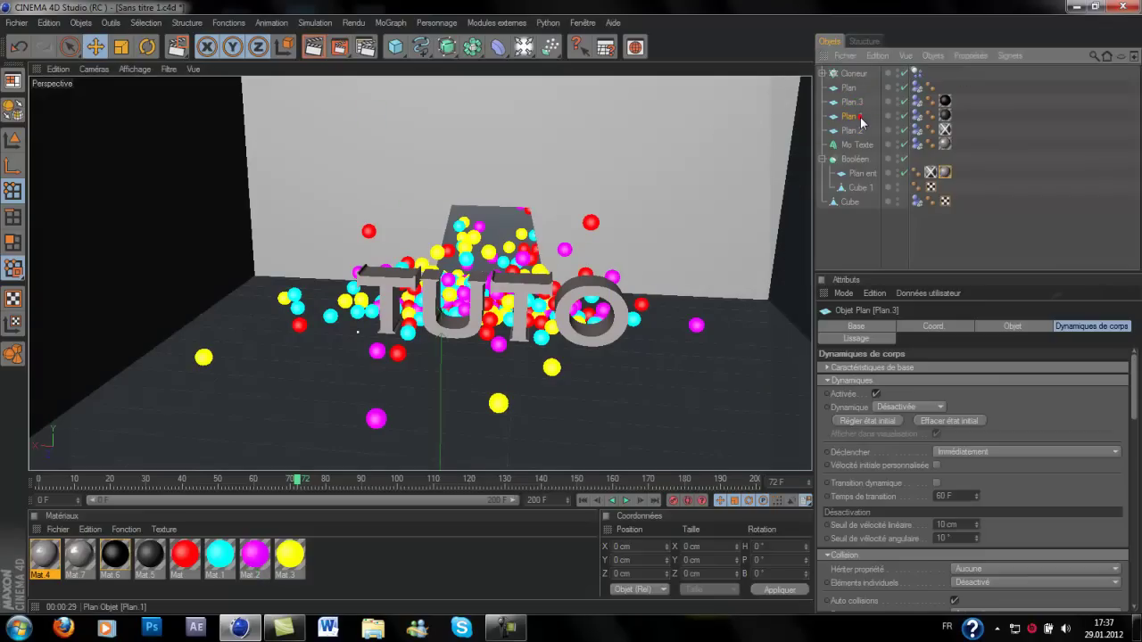
left_click(855, 116)
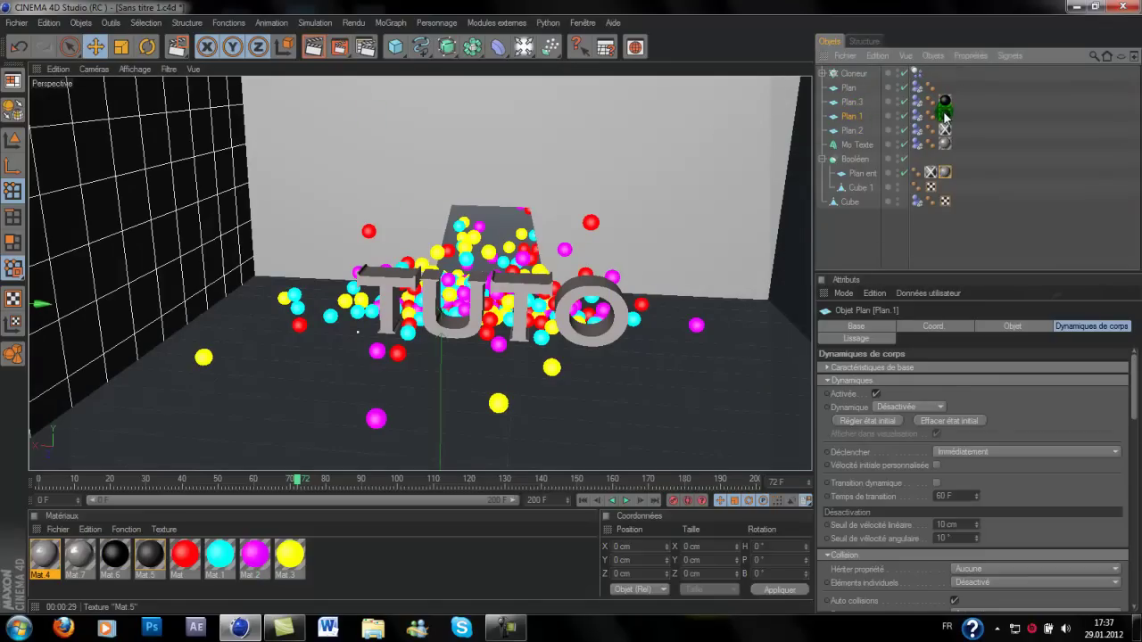
left_click(945, 116)
key("Delete")
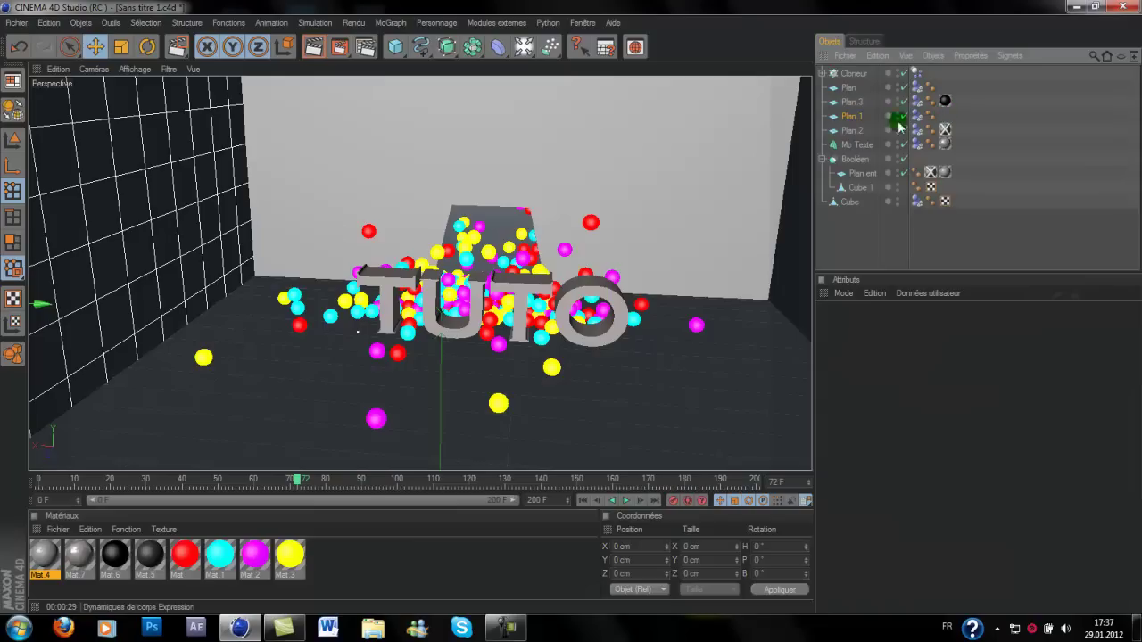
left_click(861, 130)
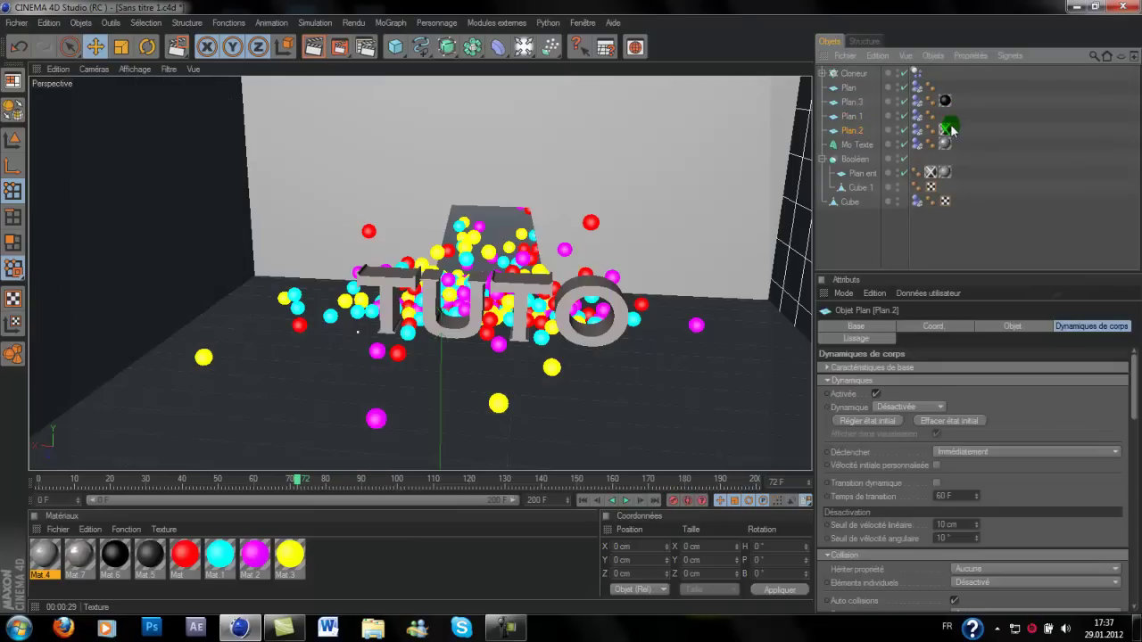
left_click(946, 129)
key("Delete")
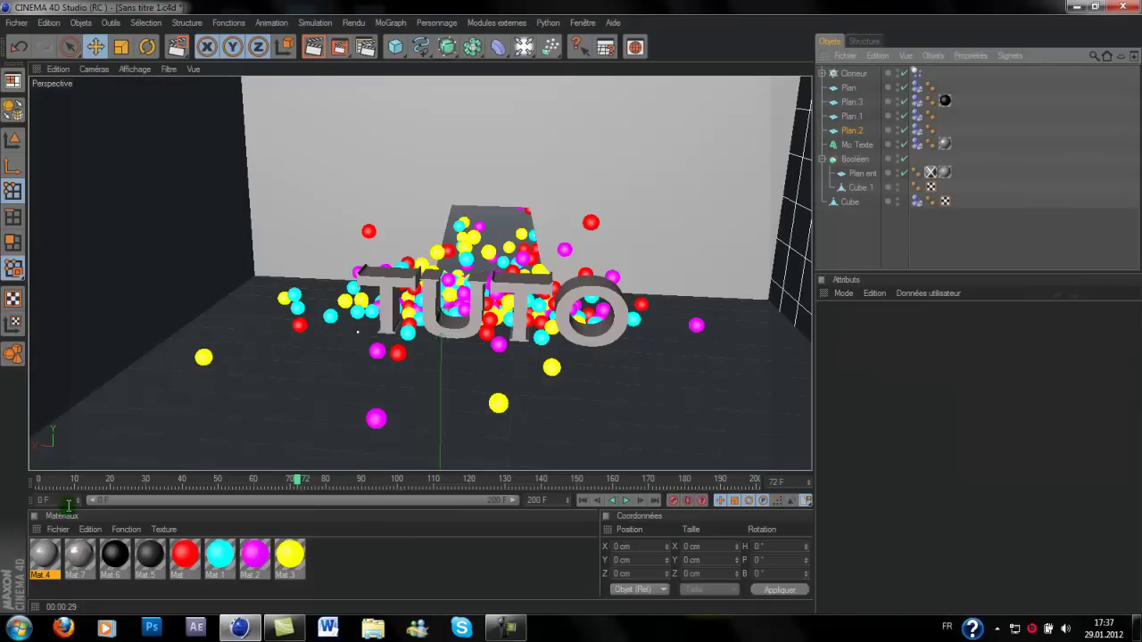
Apply the grey Mat.4 material to Plan.2, Plan.1 and Plan, and render a region around the TUTO text
left_click_drag(40, 569, 857, 131)
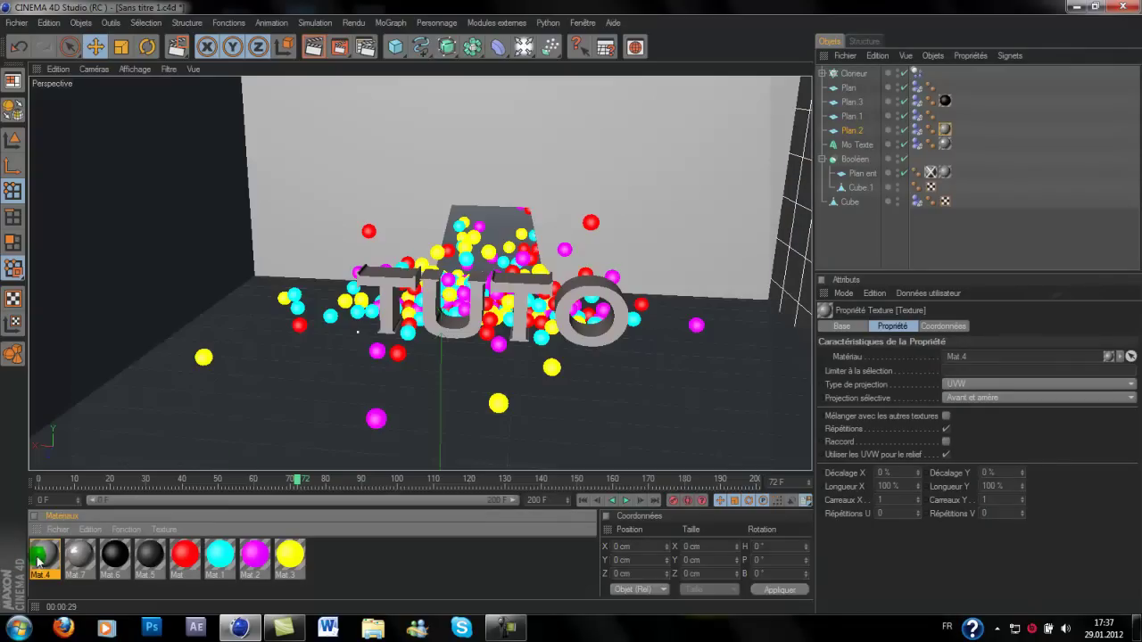
left_click_drag(40, 554, 855, 116)
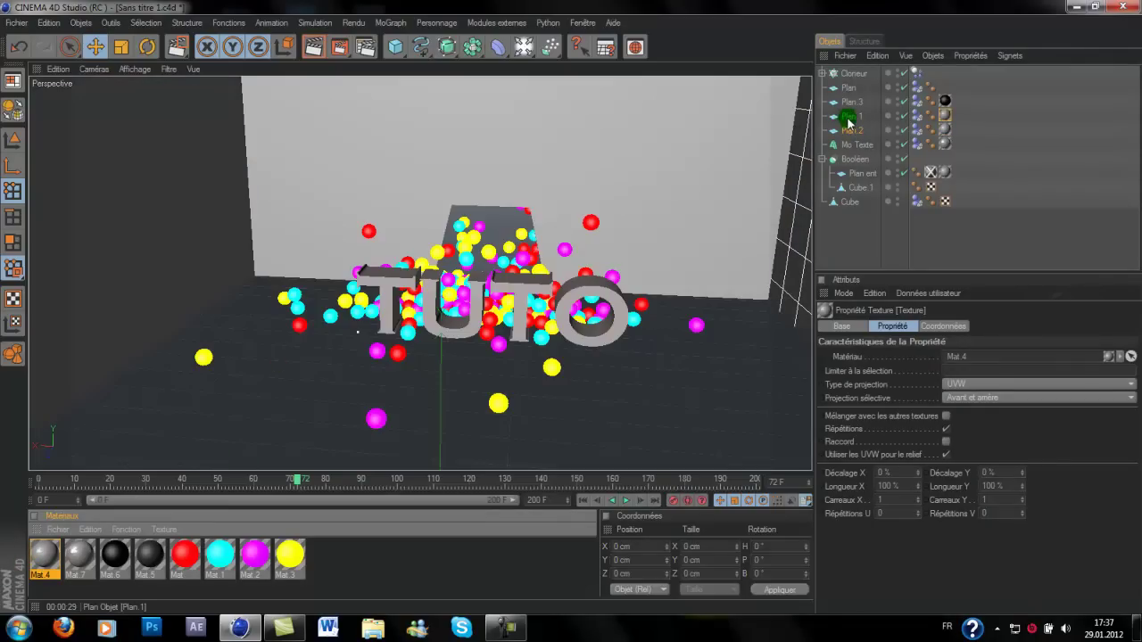
left_click_drag(778, 134, 852, 89)
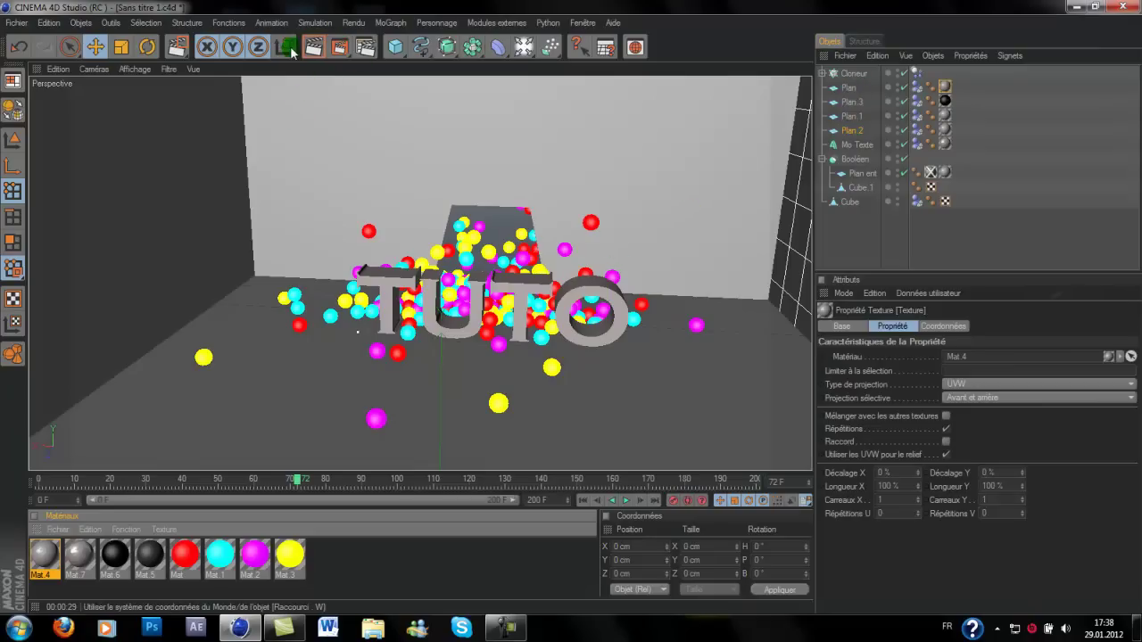
left_click(171, 47)
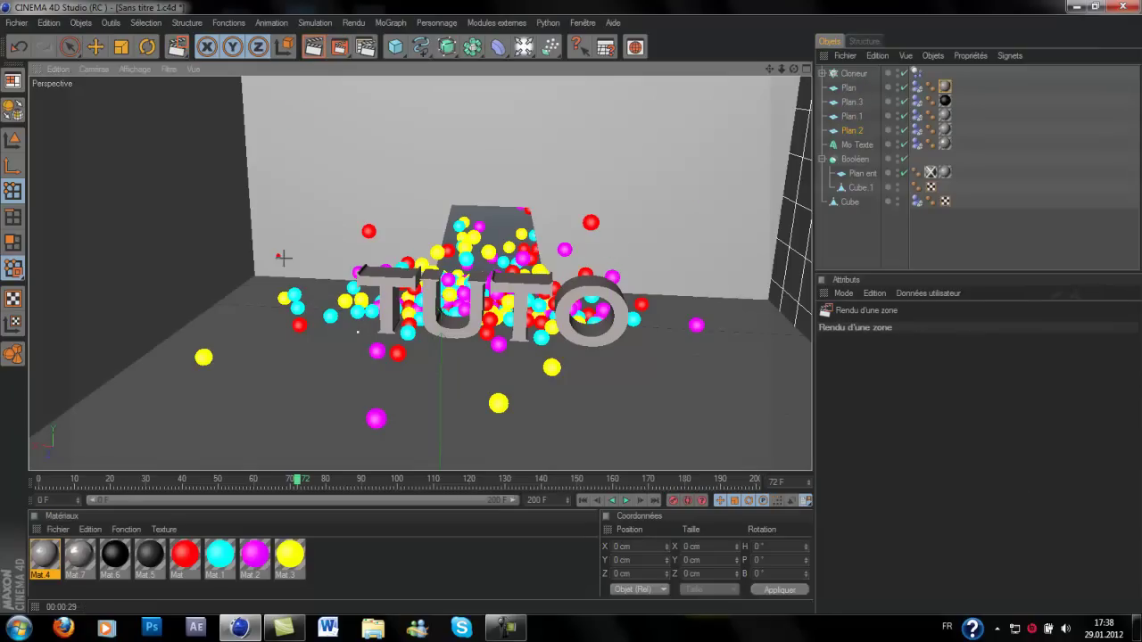
left_click_drag(277, 257, 478, 418)
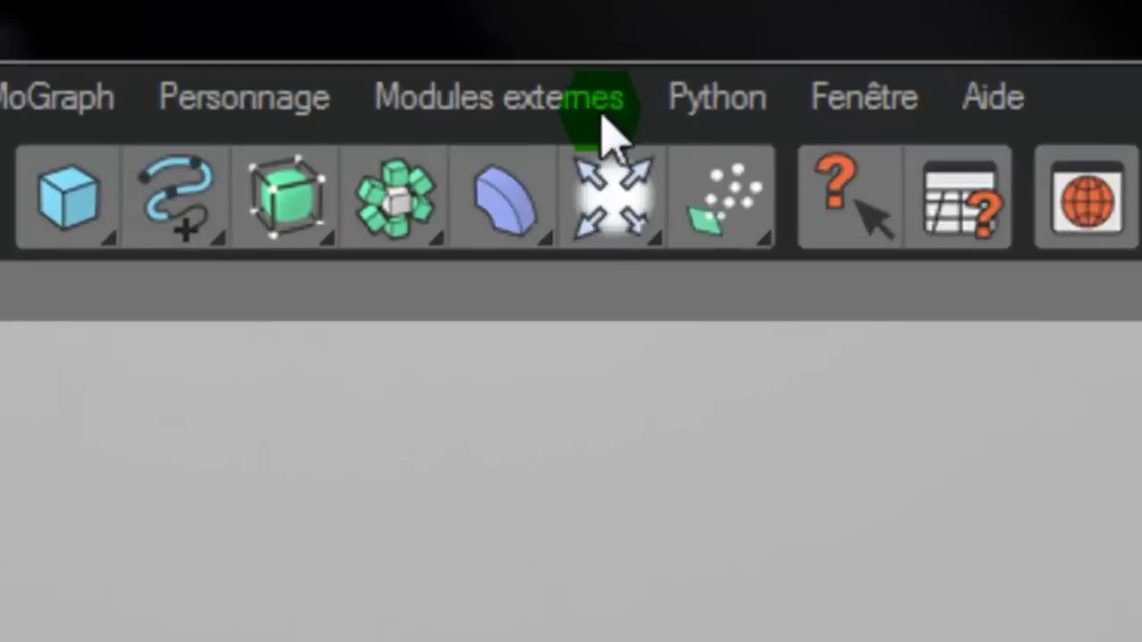
Add an Omni light to the scene and position it high above the TUTO text inside the room
left_click(524, 47)
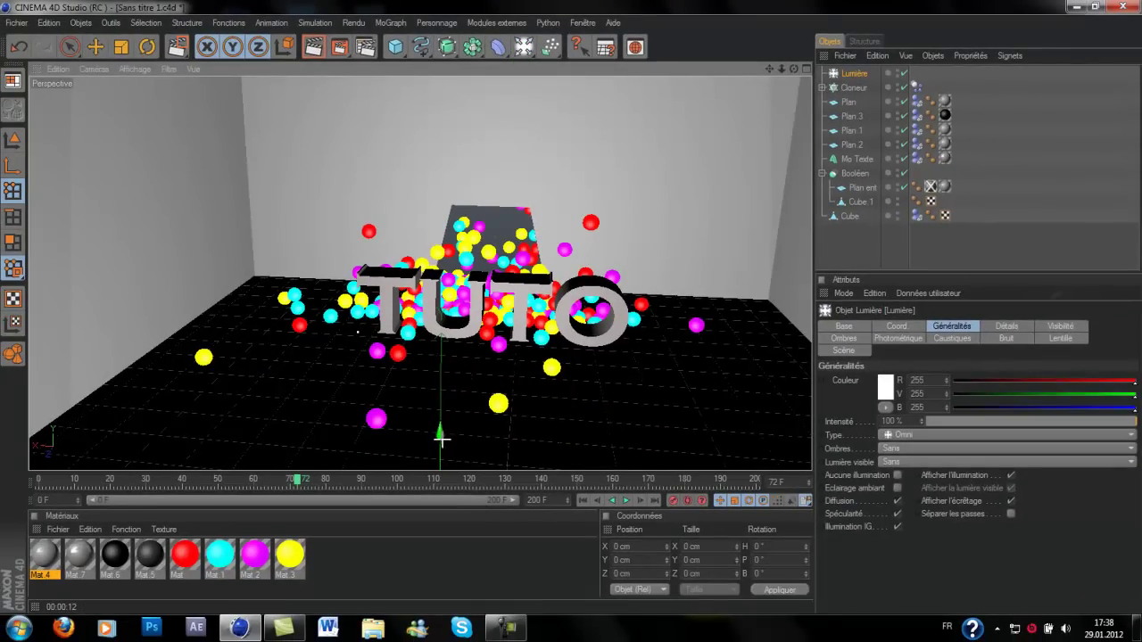
left_click(92, 47)
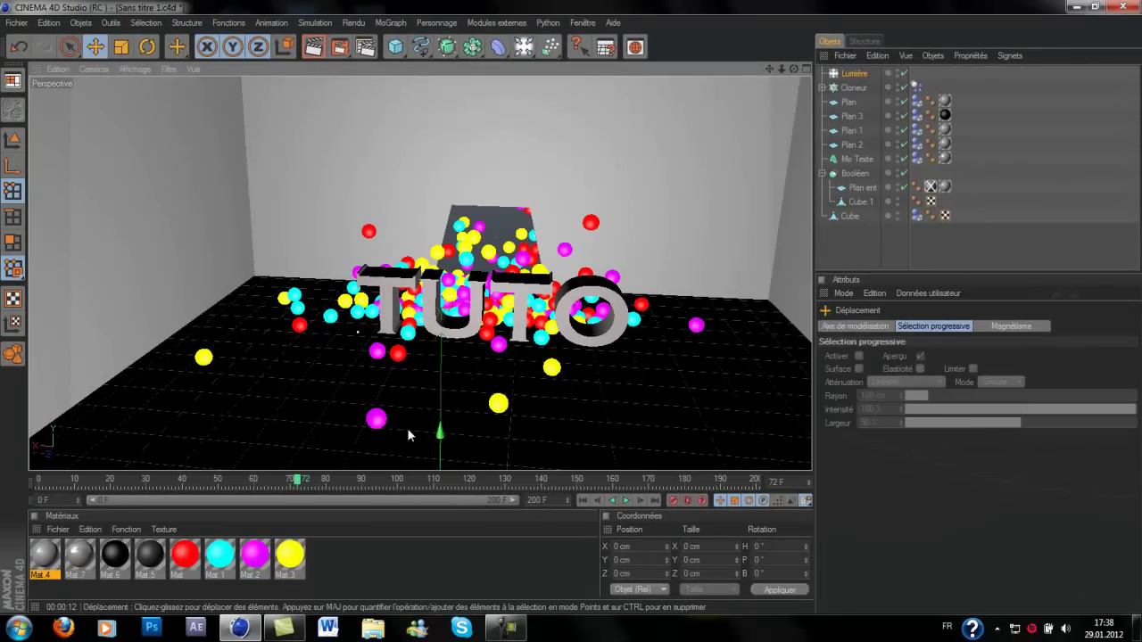
left_click_drag(439, 435, 441, 80)
scroll(428, 272, "down", 5)
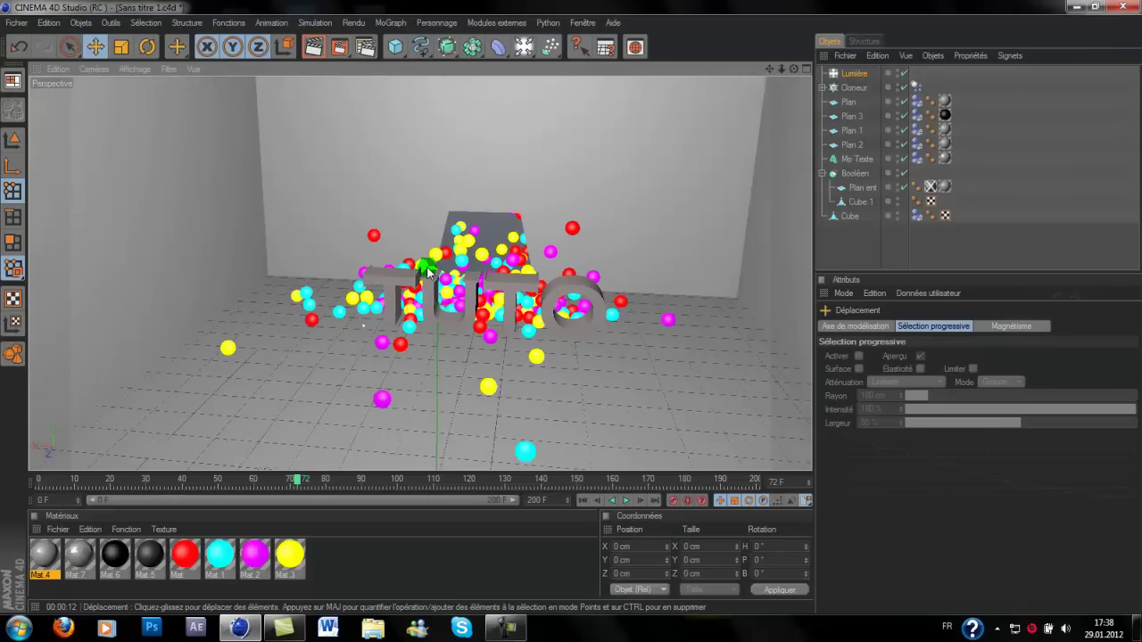
scroll(429, 273, "down", 2)
scroll(428, 273, "up", 4)
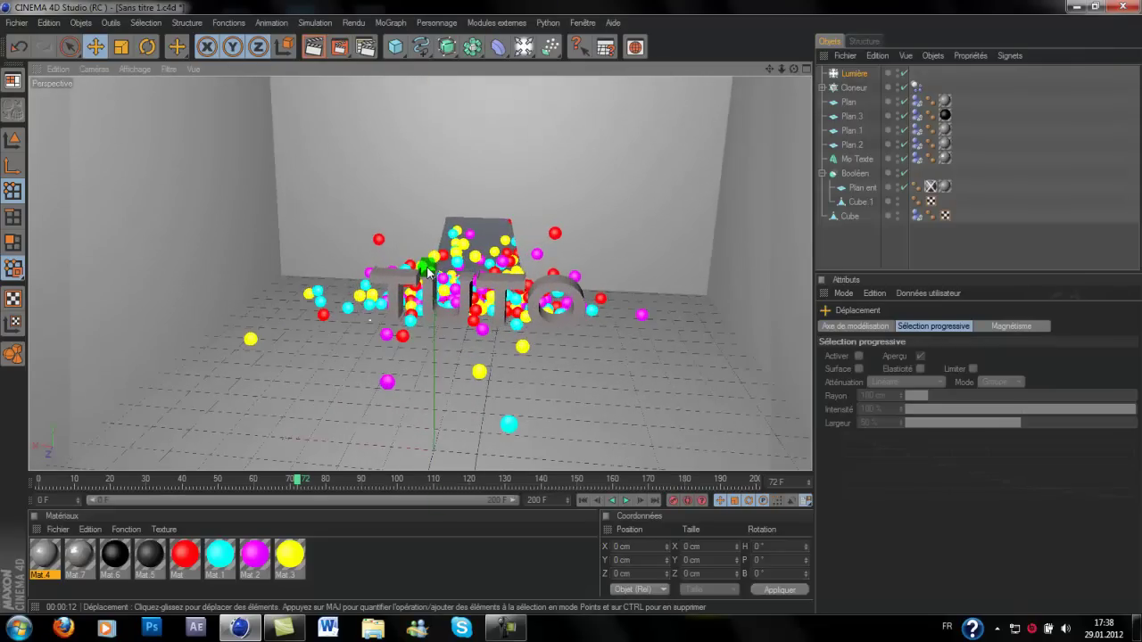
scroll(429, 273, "down", 3)
left_click_drag(430, 78, 432, 110)
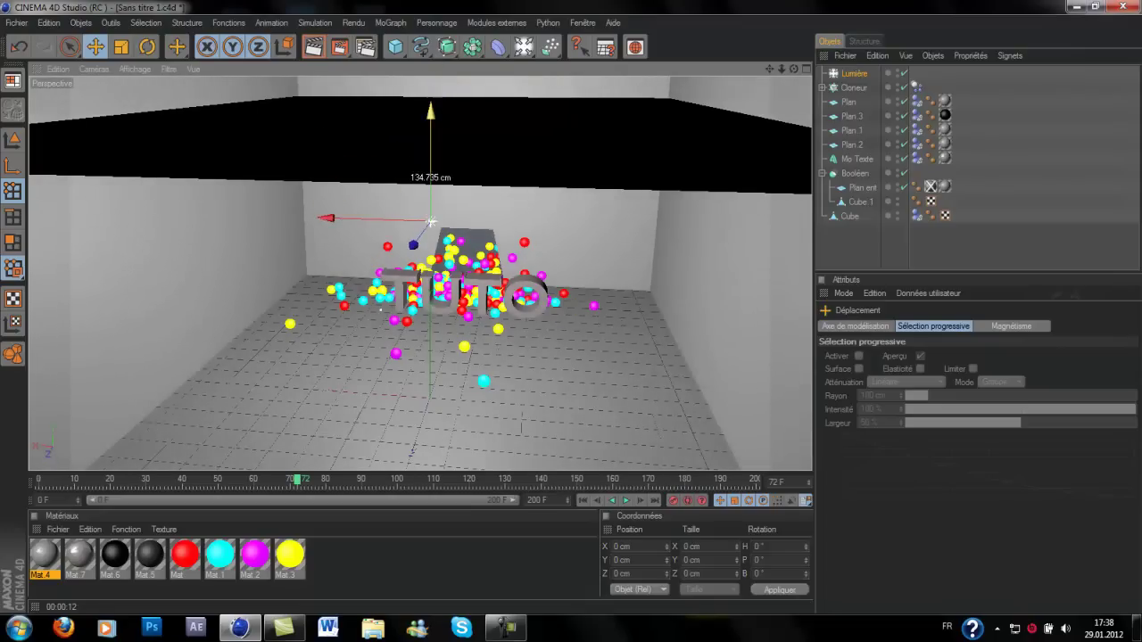
scroll(475, 203, "up", 3)
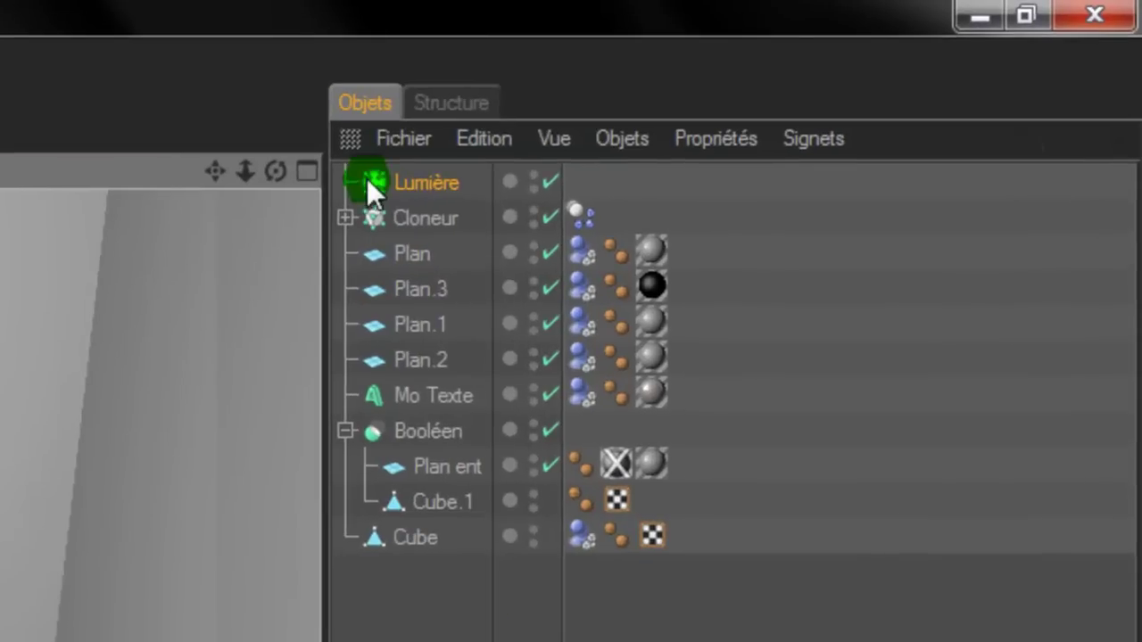
Reduce the intensity of the Lumière light to 23 %
left_click(843, 73)
left_click(761, 267)
left_click_drag(760, 266, 778, 244)
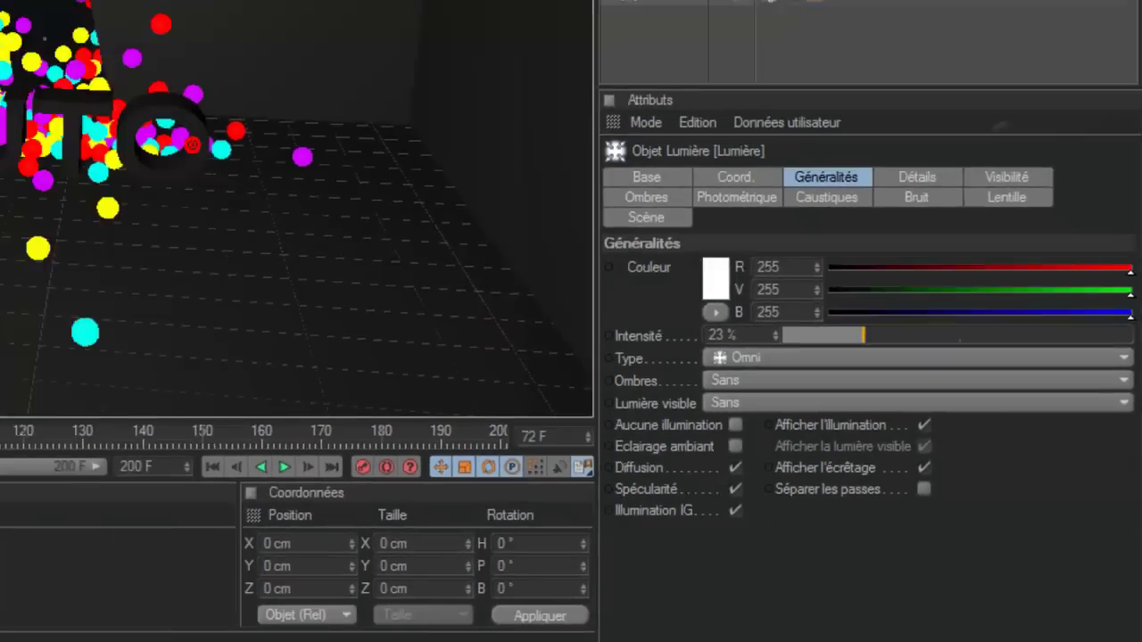
left_click_drag(435, 212, 434, 204)
scroll(660, 135, "up", 2)
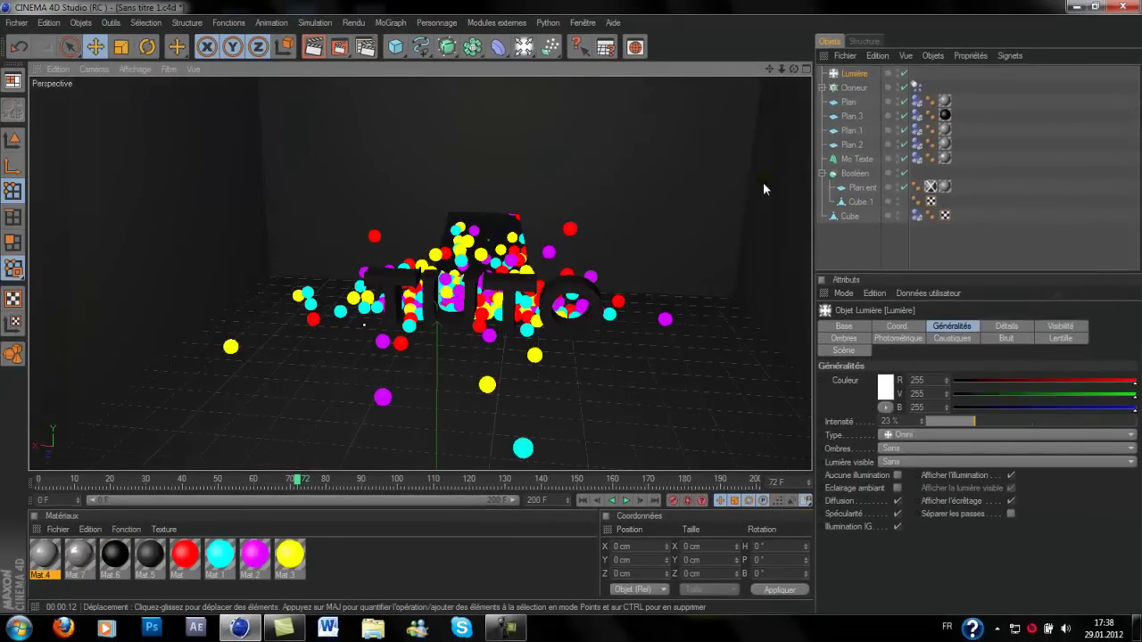
Render the perspective view from a closer, rotated angle on the text and balls
left_click_drag(794, 69, 721, 55)
scroll(697, 254, "up", 5)
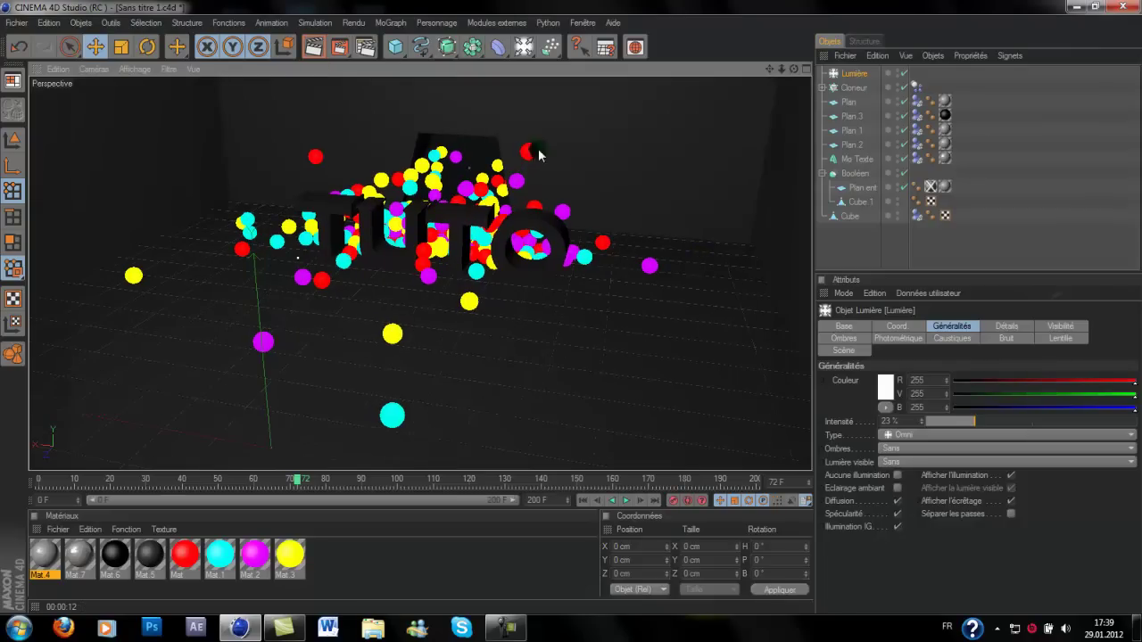
left_click(315, 49)
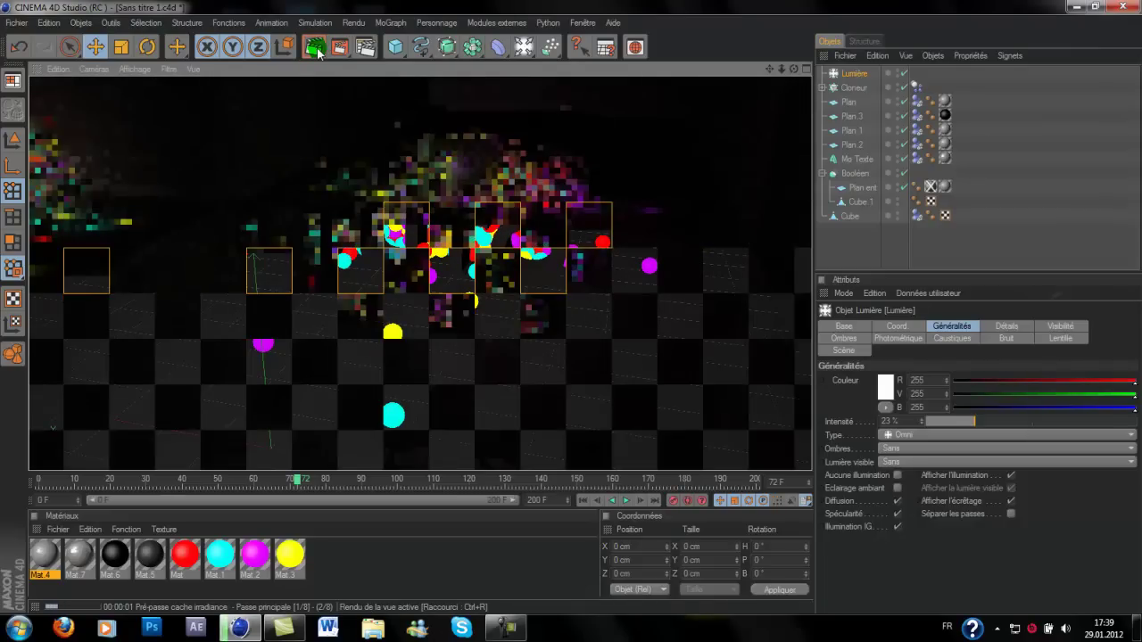
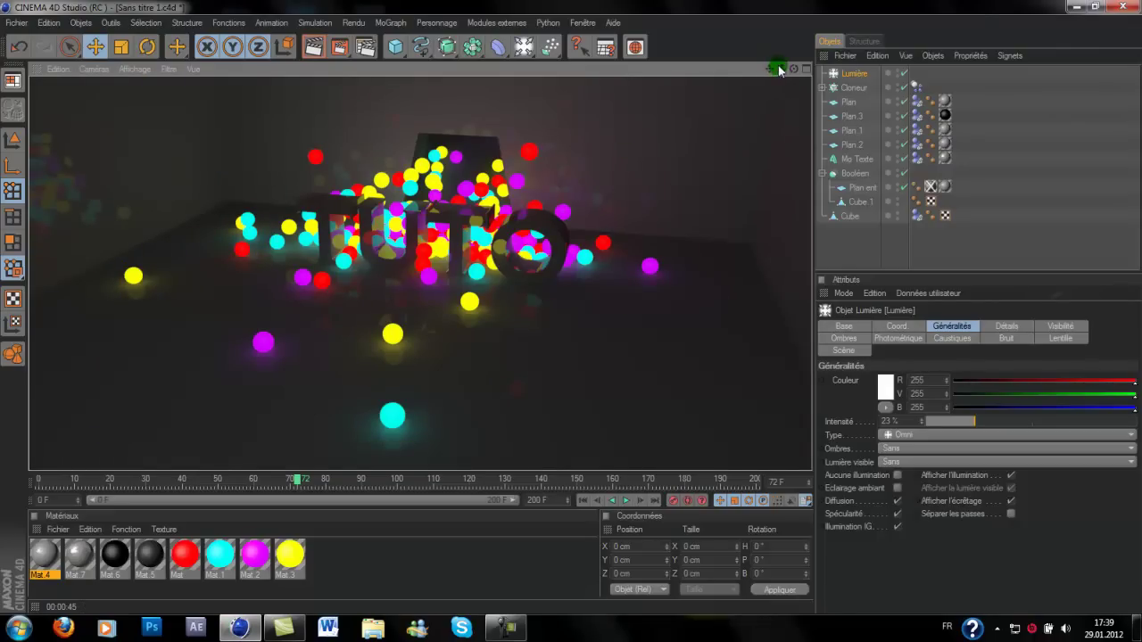
Play the ball animation, stop it and return the timeline to frame 0
left_click_drag(793, 70, 807, 70)
left_click(625, 500)
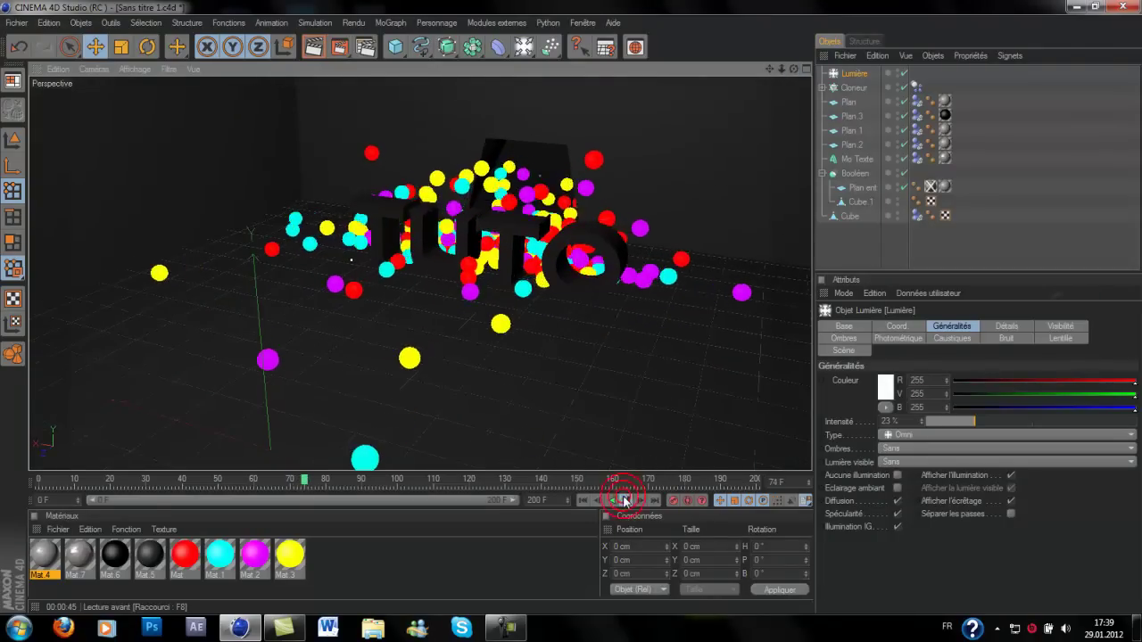
left_click(625, 502)
left_click_drag(384, 485, 2, 477)
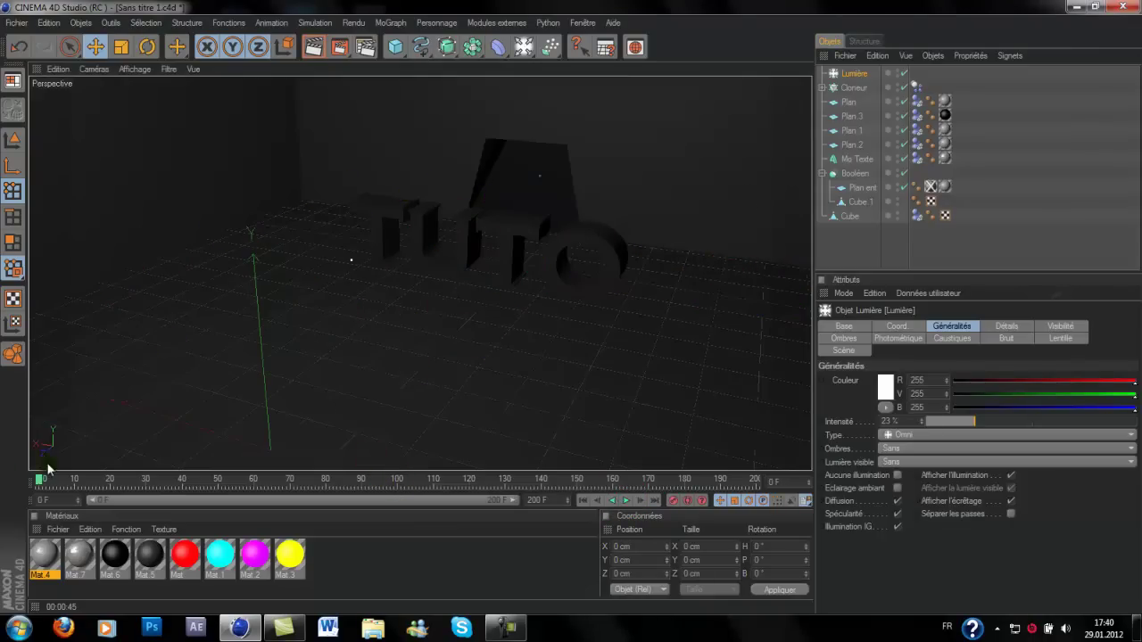
left_click_drag(856, 204, 854, 93)
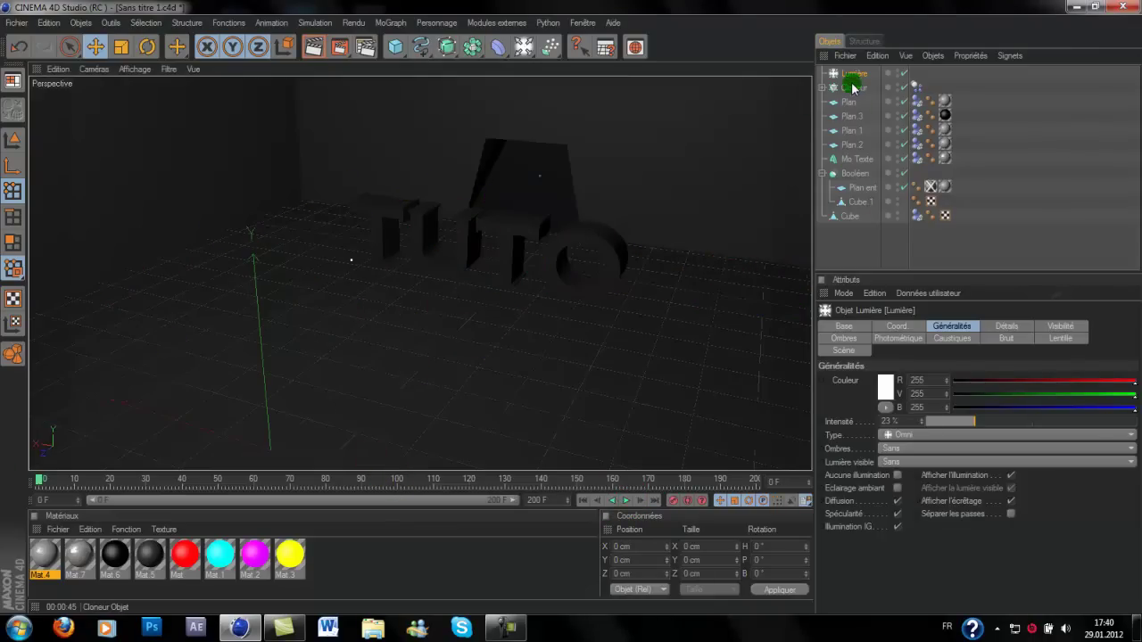
left_click(849, 88)
left_click(823, 88)
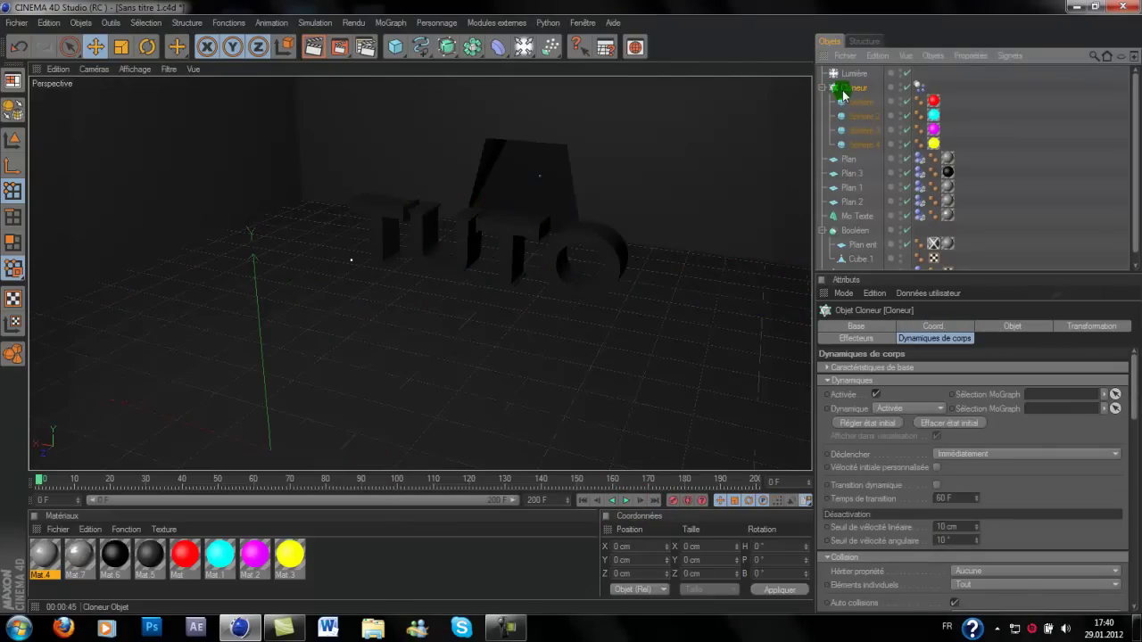
left_click_drag(849, 143, 853, 172)
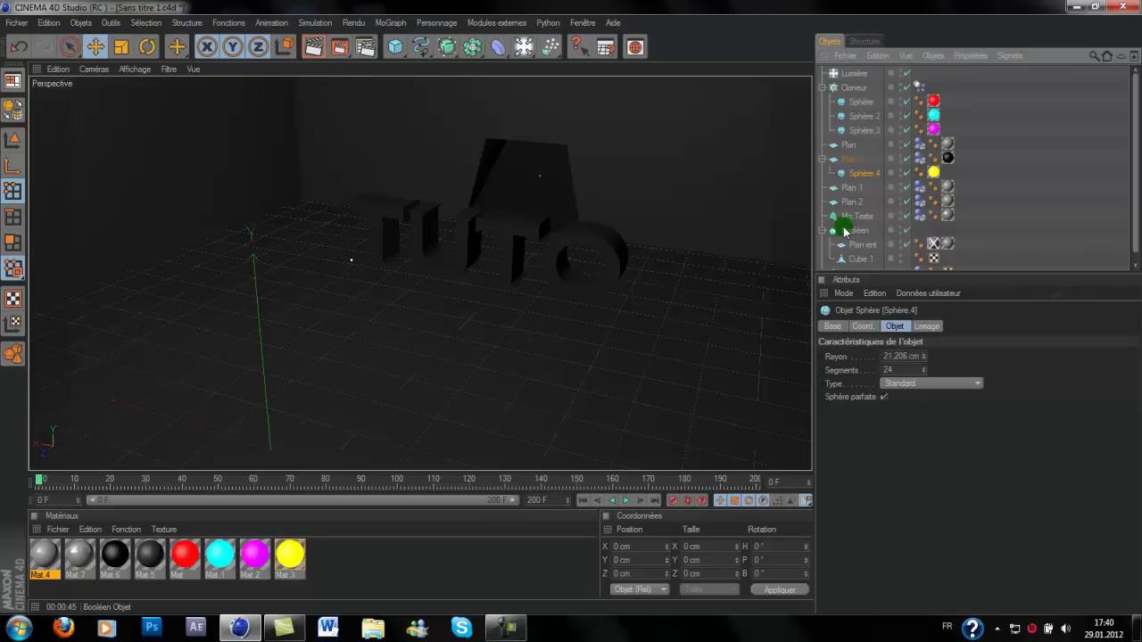
key("ctrl+z")
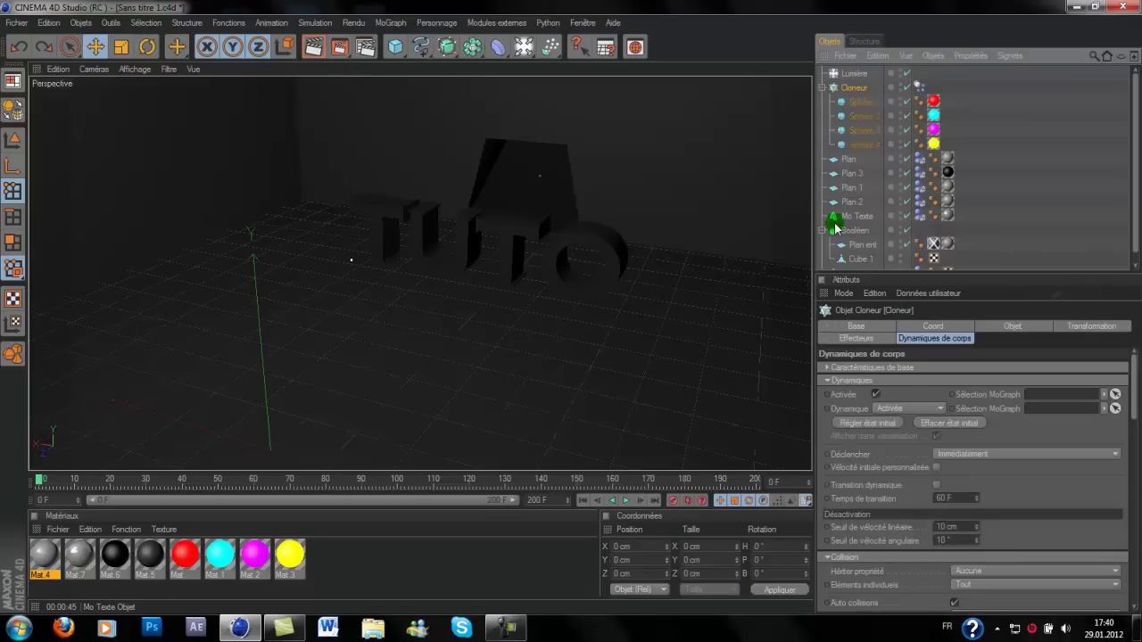
Collapse the Cloneur hierarchy and duplicate the Cloneur with its spheres to add more balls
left_click(823, 88)
left_click_drag(844, 91, 845, 94, "ctrl")
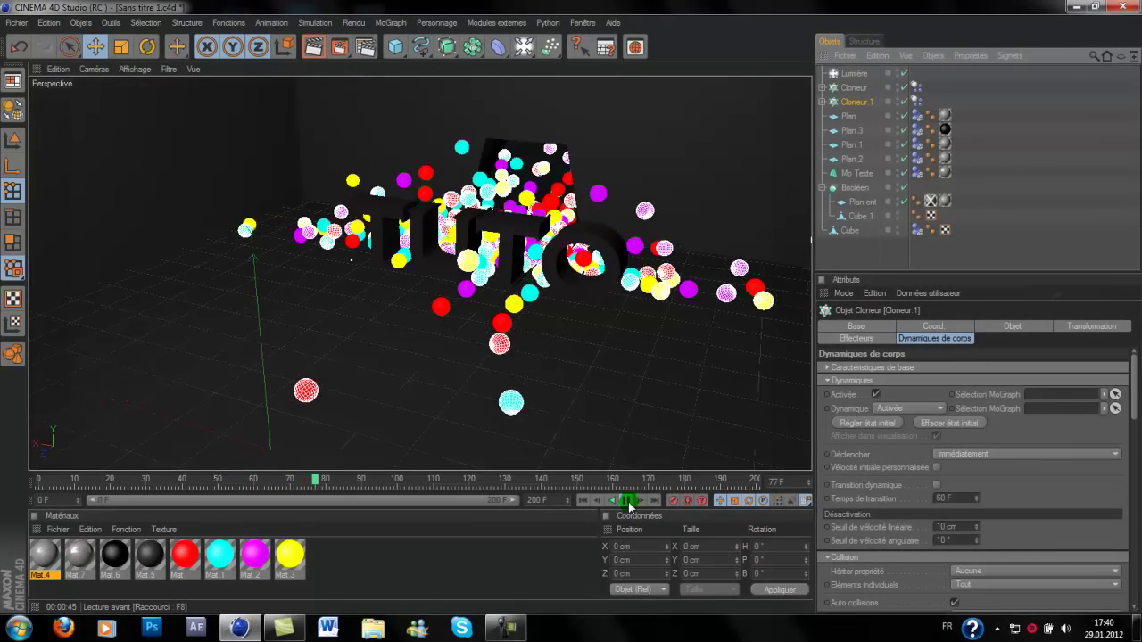
Stop the playback, view the room from above and replay the first frames of the ball release, returning to frame 0
left_click(628, 501)
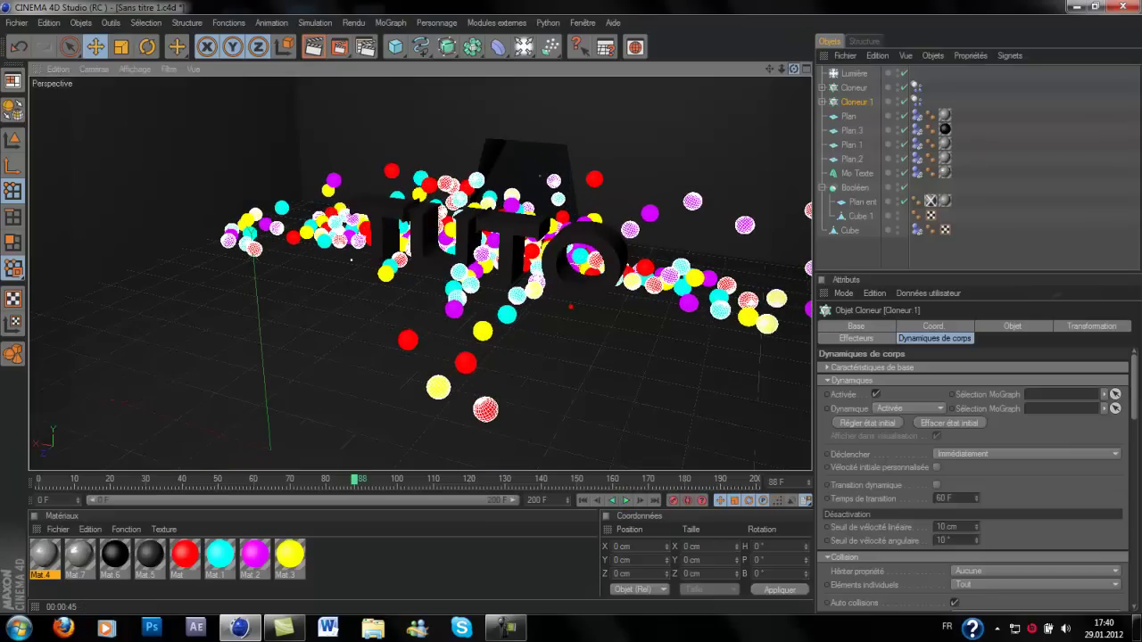
left_click_drag(794, 69, 770, 73)
left_click_drag(676, 69, 695, 184)
left_click_drag(360, 486, 2, 484)
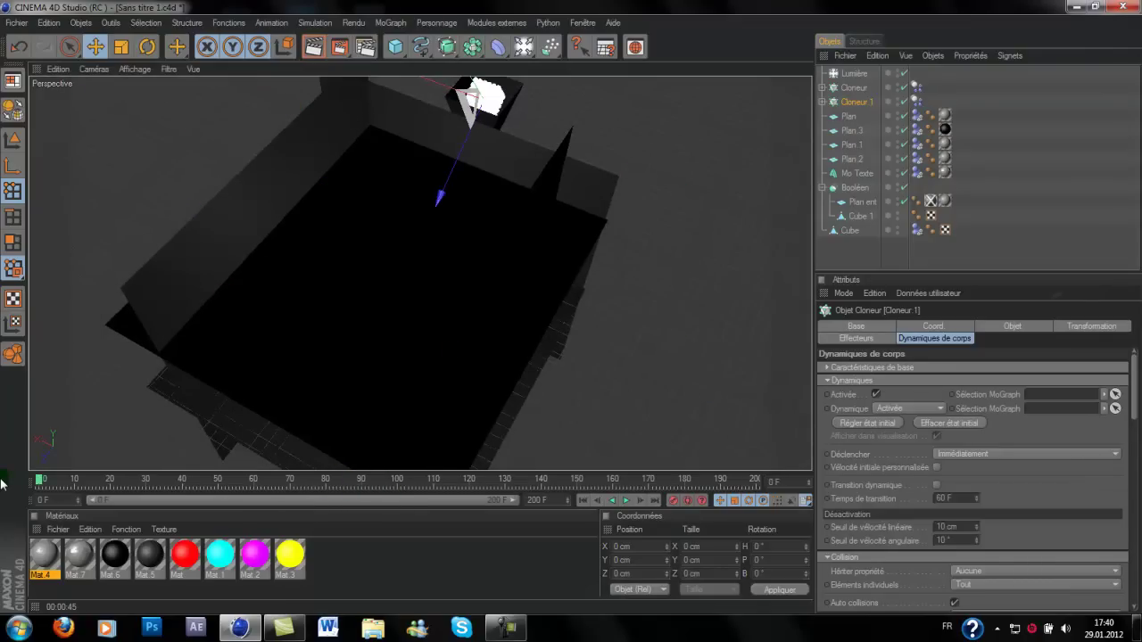
left_click(628, 502)
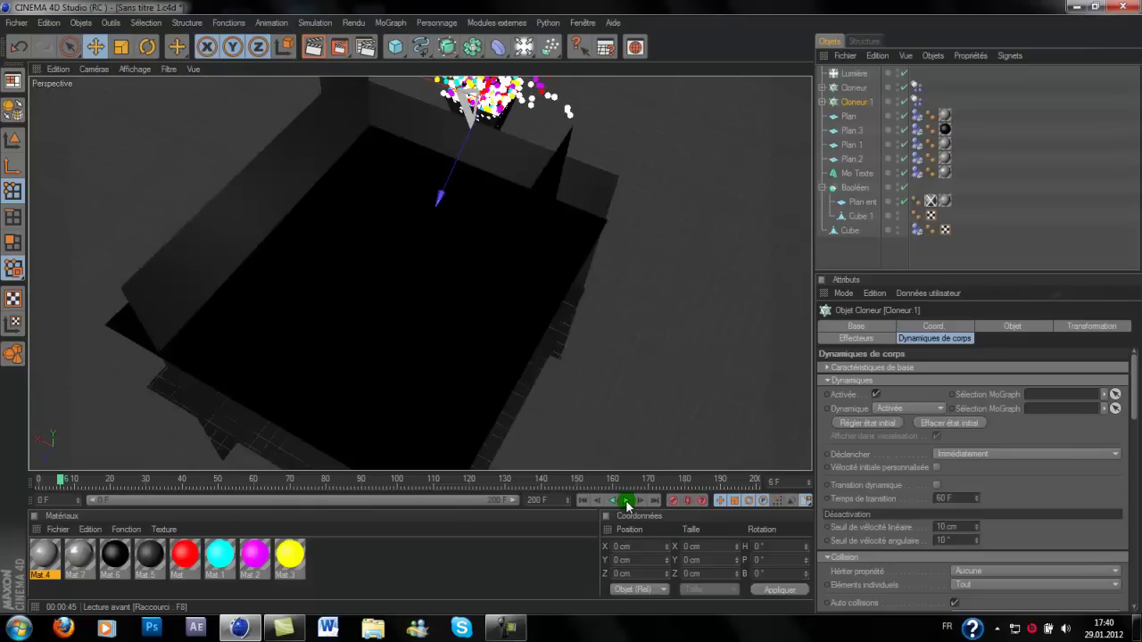
left_click_drag(59, 481, 0, 485)
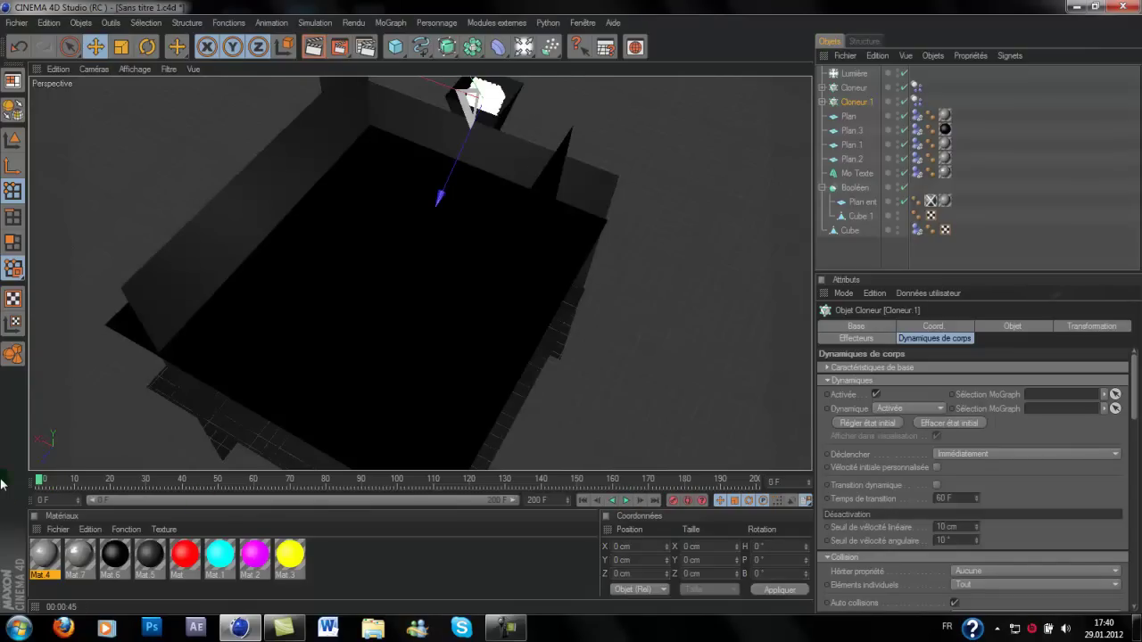
Add a cube primitive and move it above the room near the ball container
left_click_drag(769, 68, 769, 213)
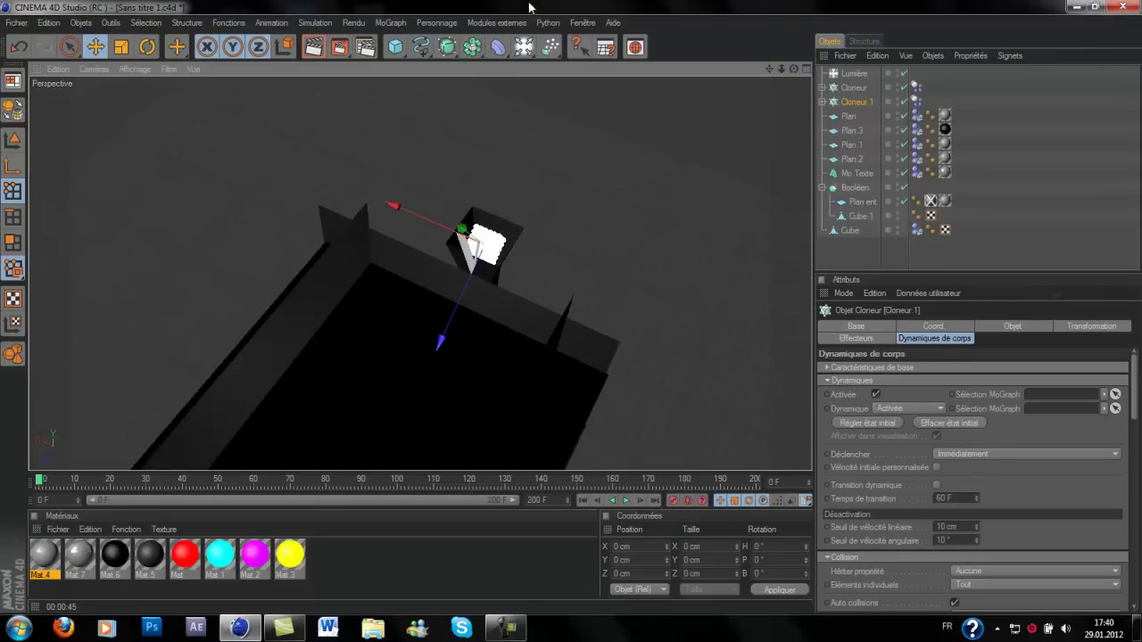
left_click_drag(395, 46, 412, 63)
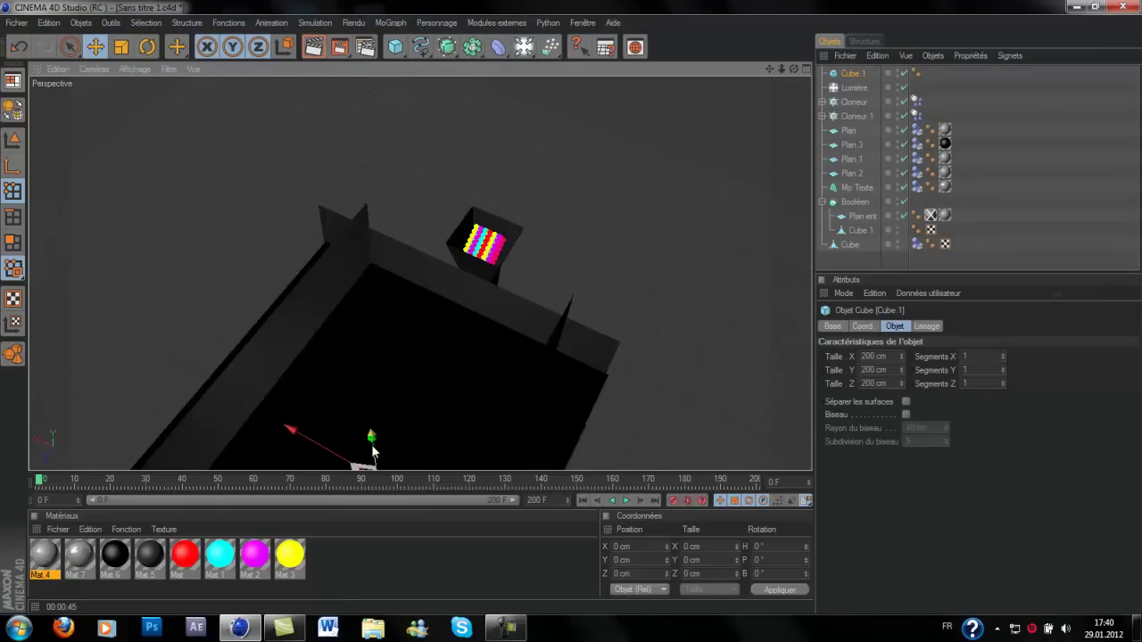
left_click_drag(362, 460, 306, 280)
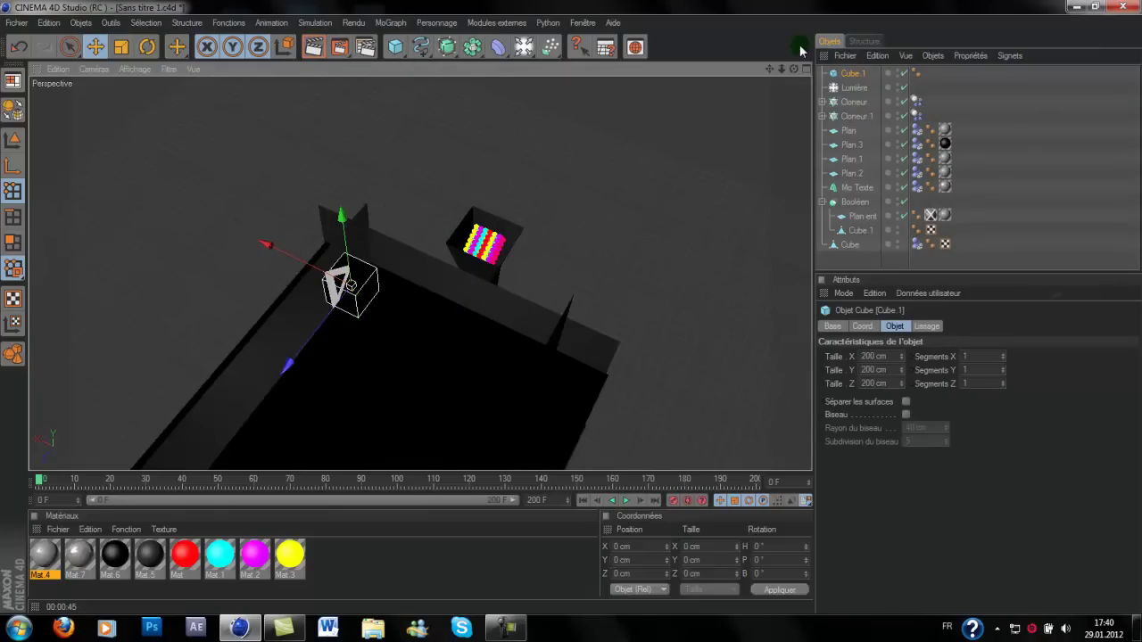
left_click_drag(793, 69, 842, 36)
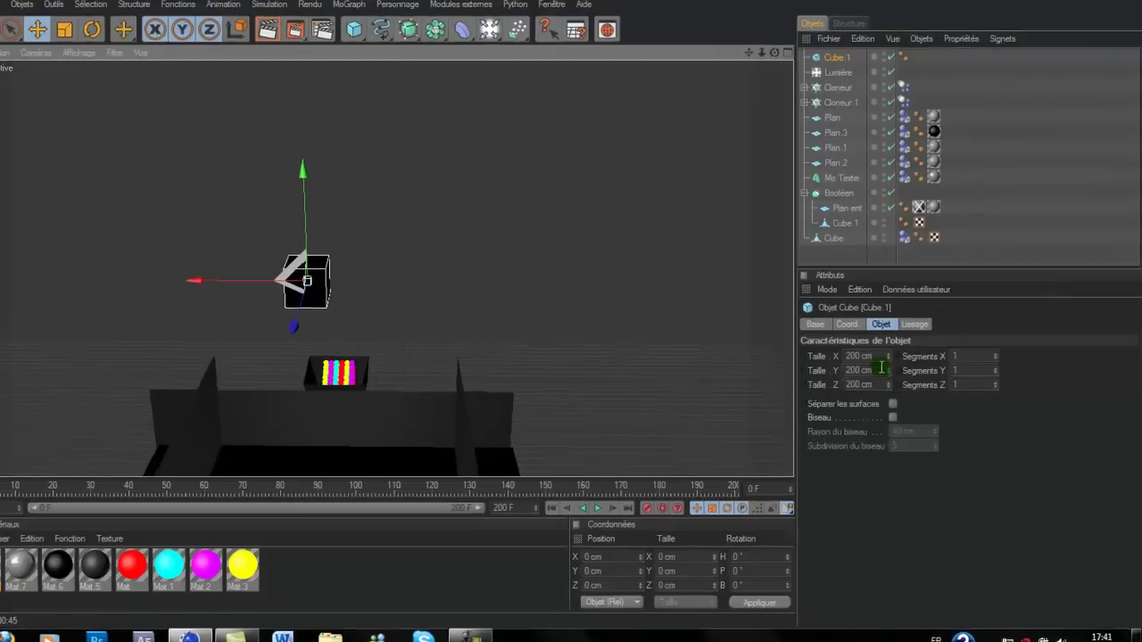
Flatten the new cube into a slab by setting its Y size to 1 cm, then scale it up uniformly
left_click(870, 369)
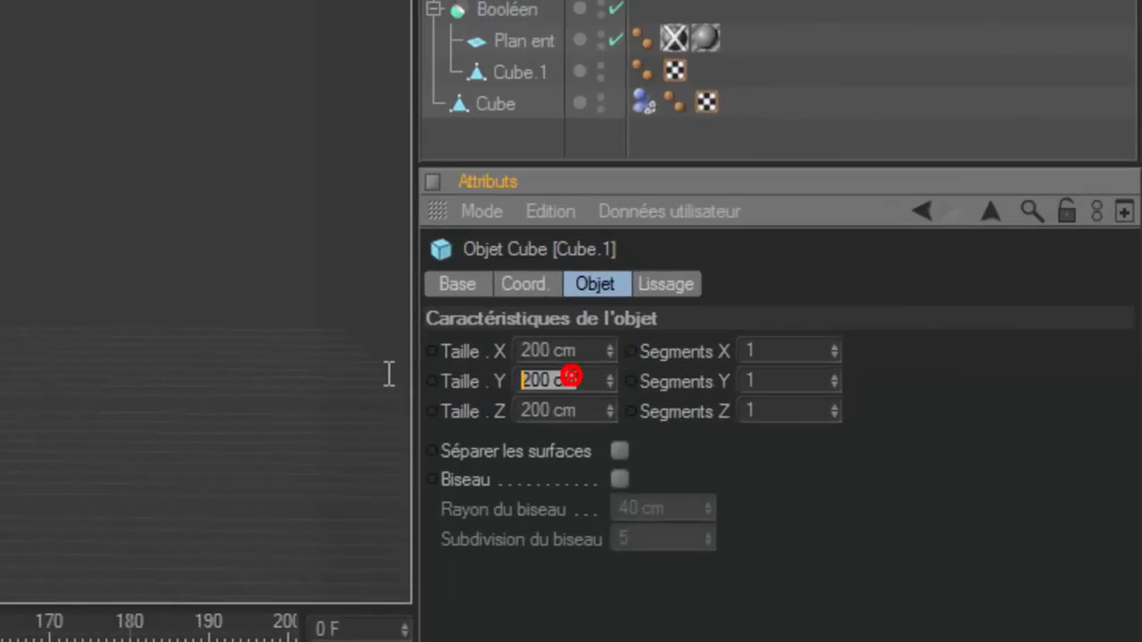
type("1")
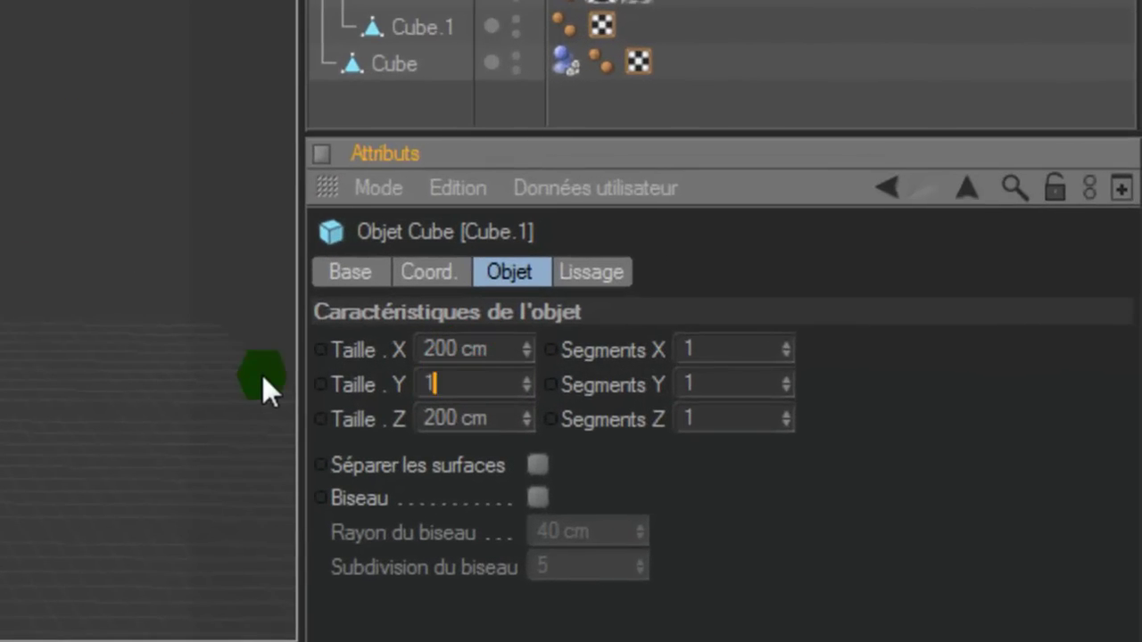
key("Return")
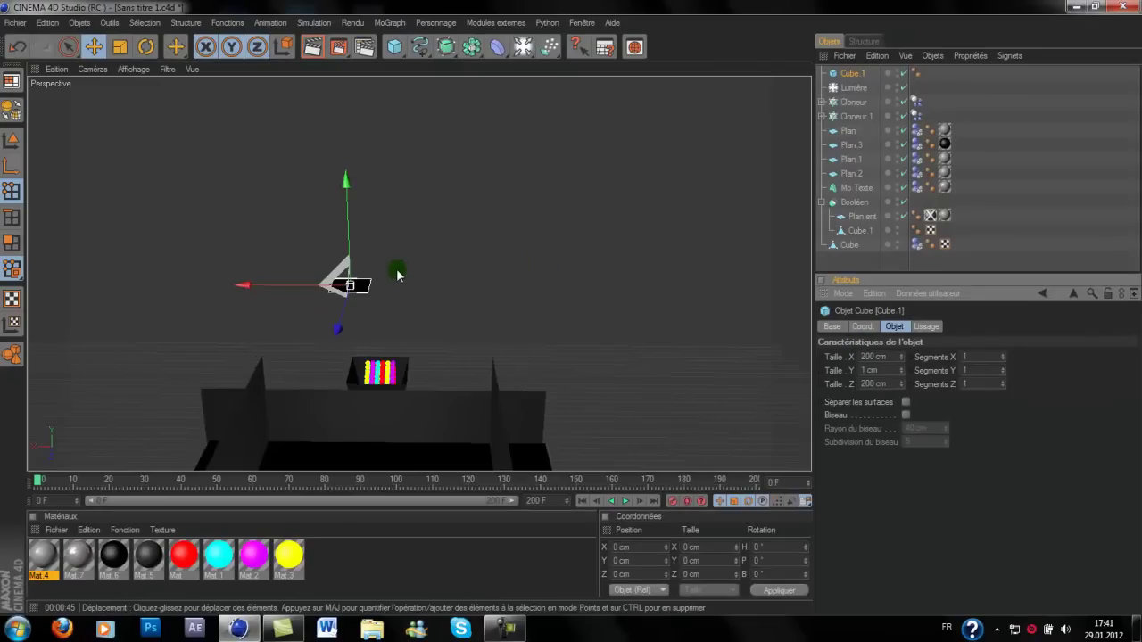
key("t")
left_click_drag(570, 307, 570, 307)
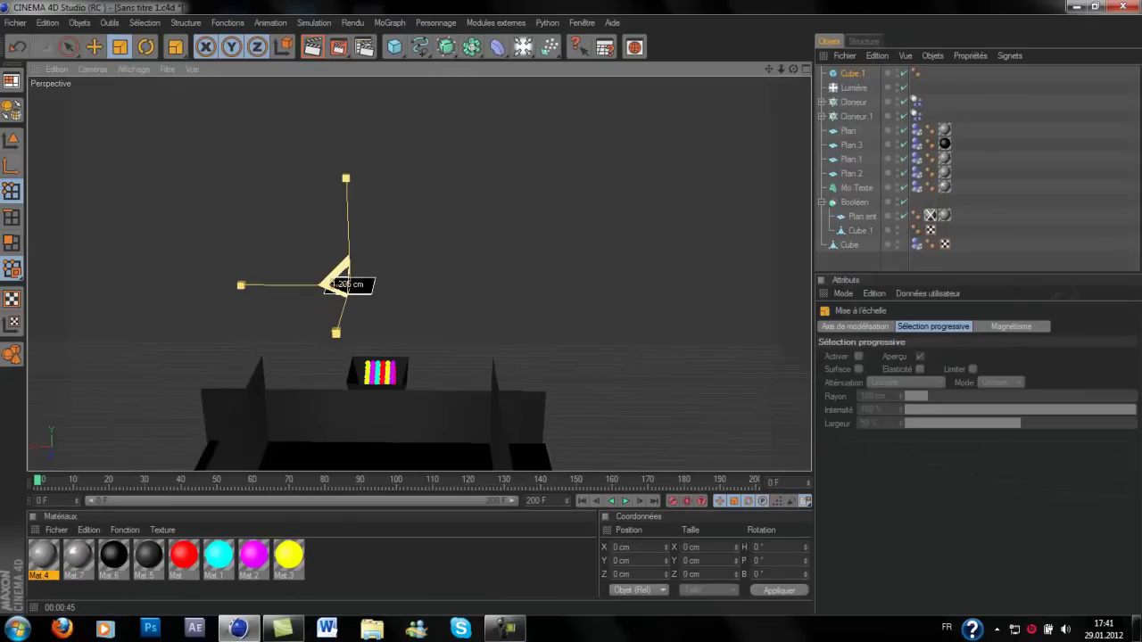
left_click_drag(350, 285, 360, 283)
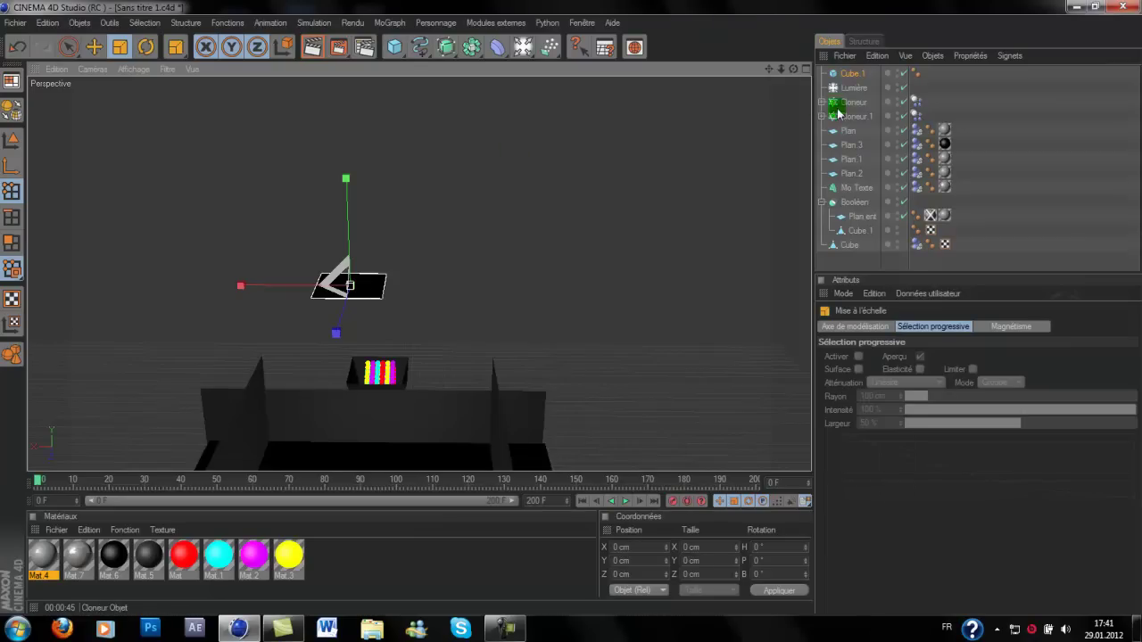
Move the flat cube onto the ball container's opening and enlarge it to about 746 cm square as a lid
left_click_drag(793, 69, 671, 70)
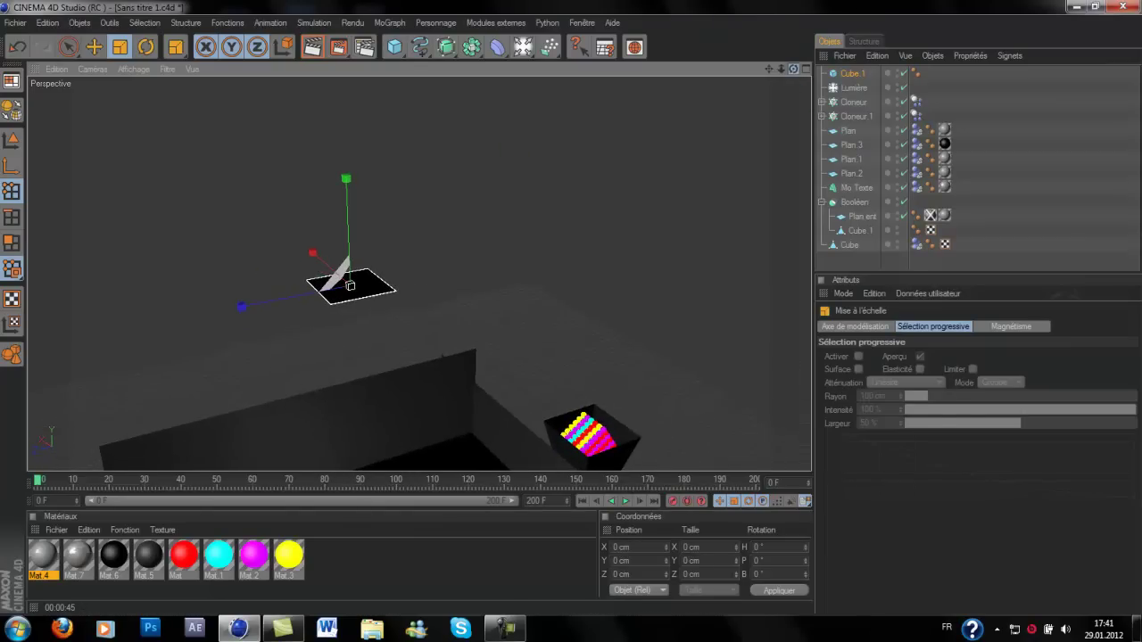
left_click_drag(793, 69, 707, 28)
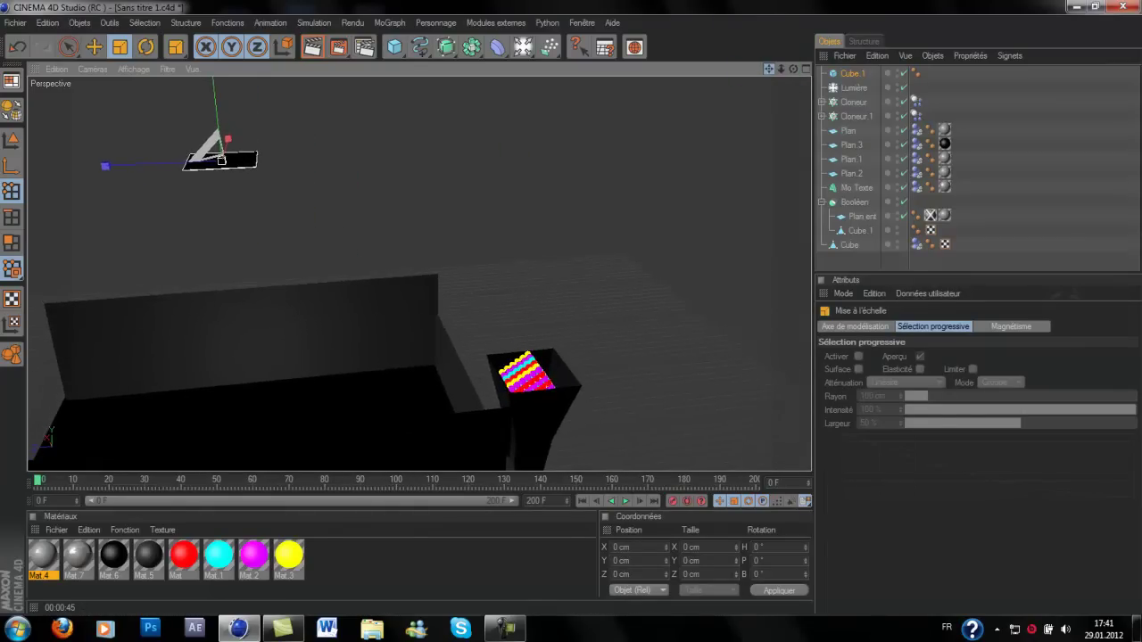
key("e")
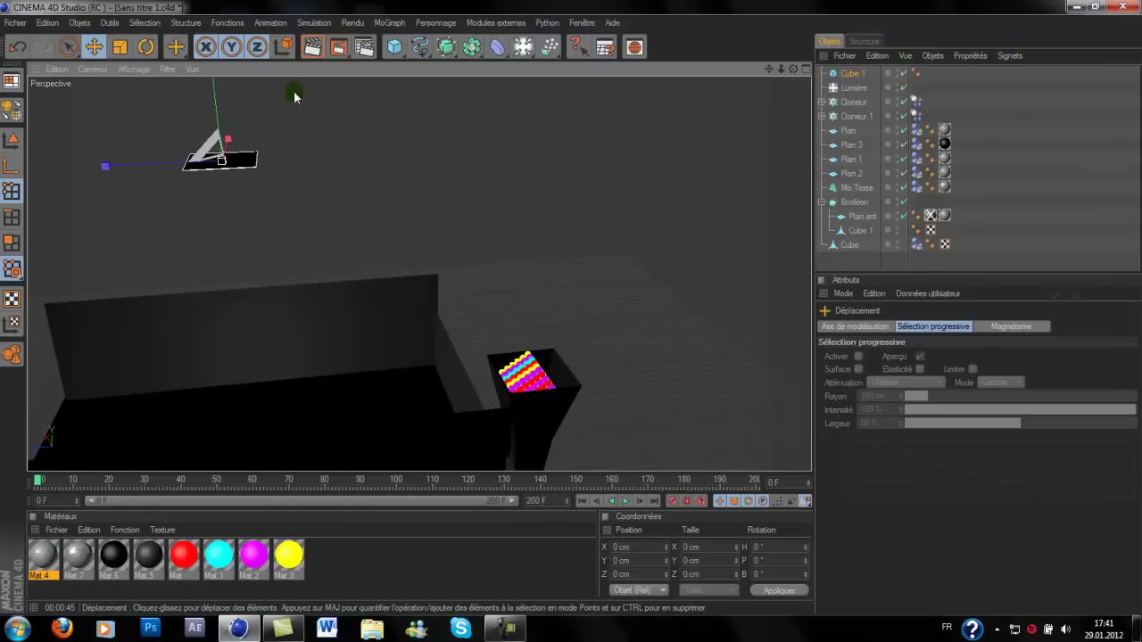
left_click_drag(172, 168, 364, 85)
left_click_drag(508, 86, 506, 265)
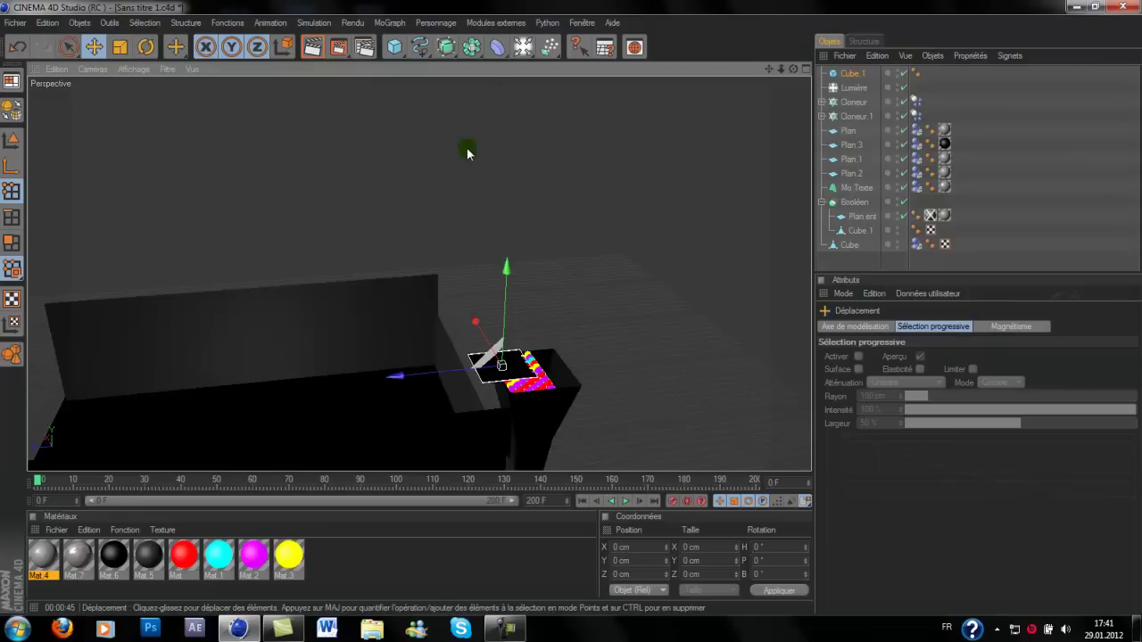
left_click_drag(501, 365, 525, 366)
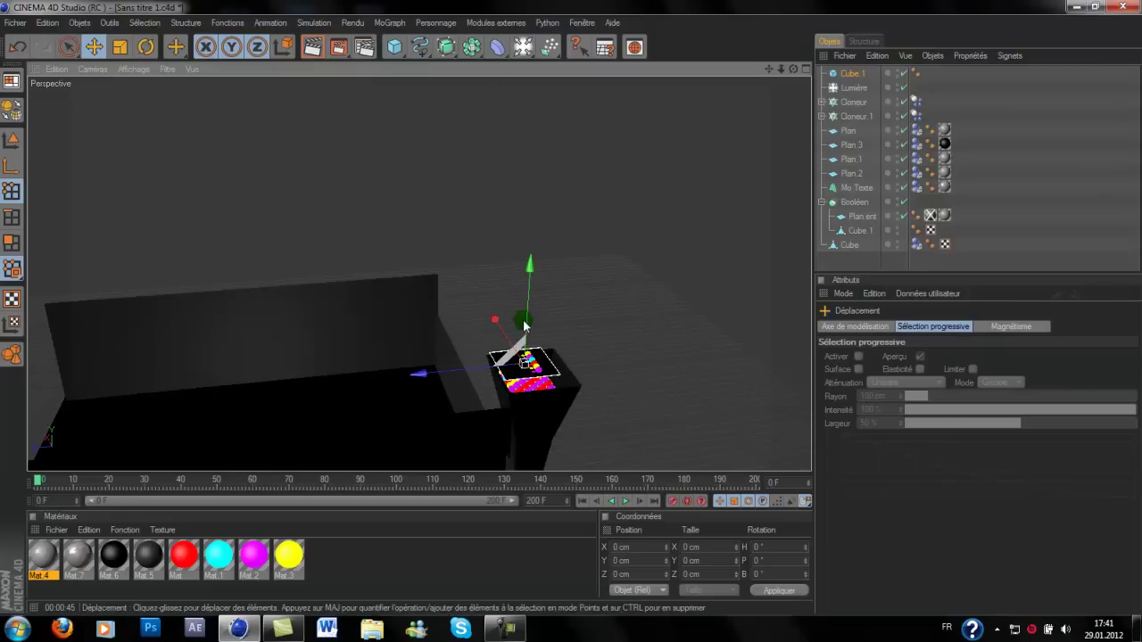
left_click_drag(527, 321, 528, 316)
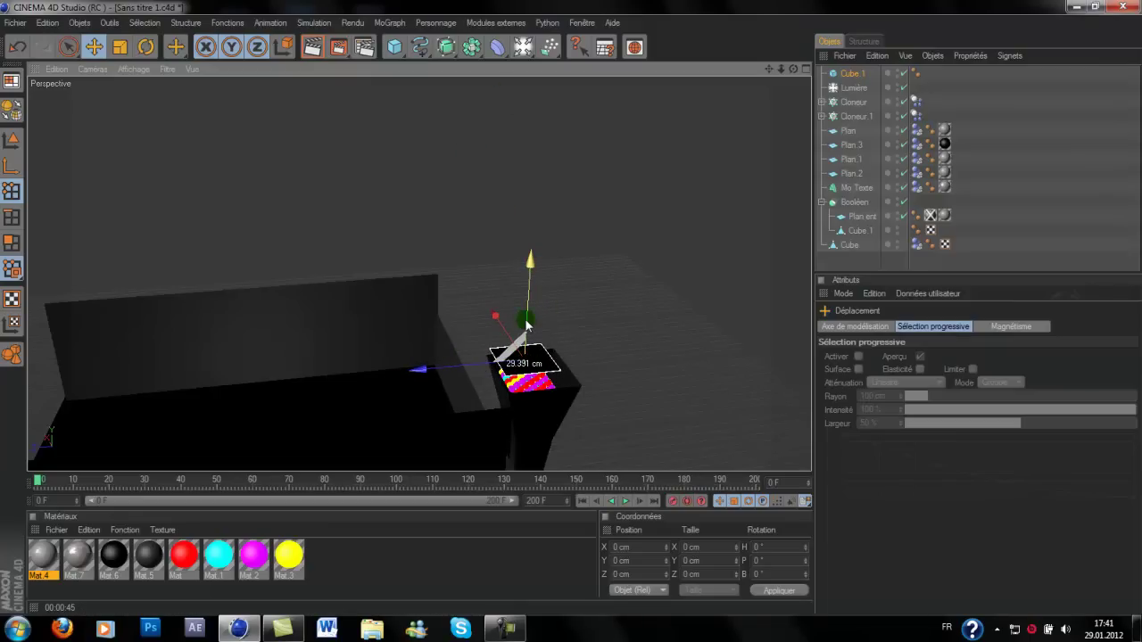
key("t")
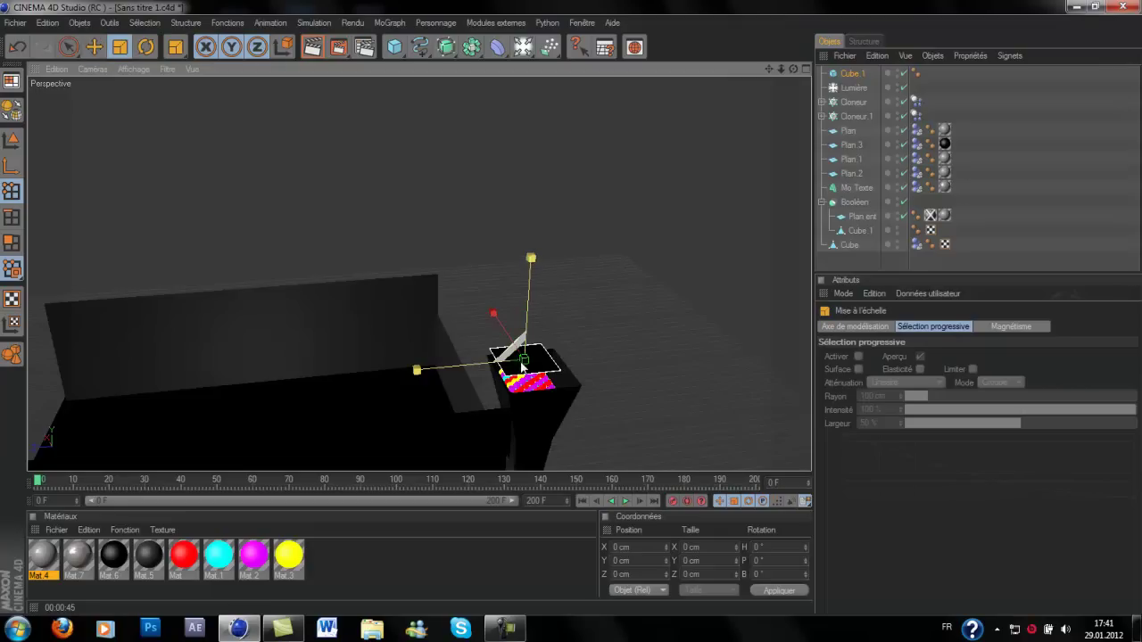
left_click_drag(570, 307, 656, 307)
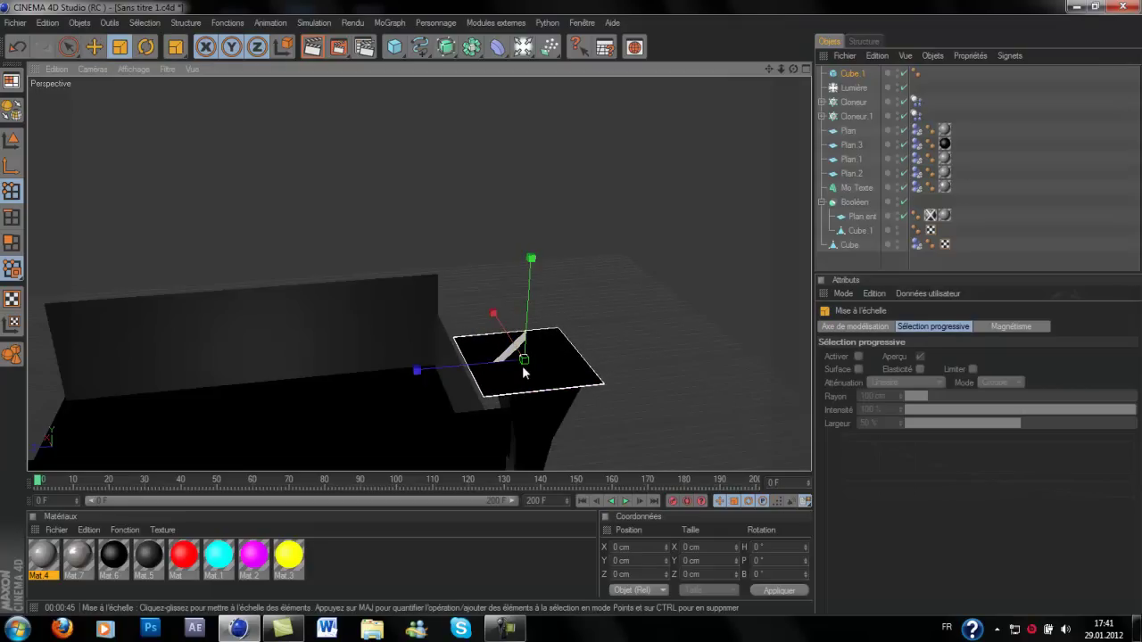
Play the animation to test the lid over the ball container, stop it and return to frame 0
left_click(628, 505)
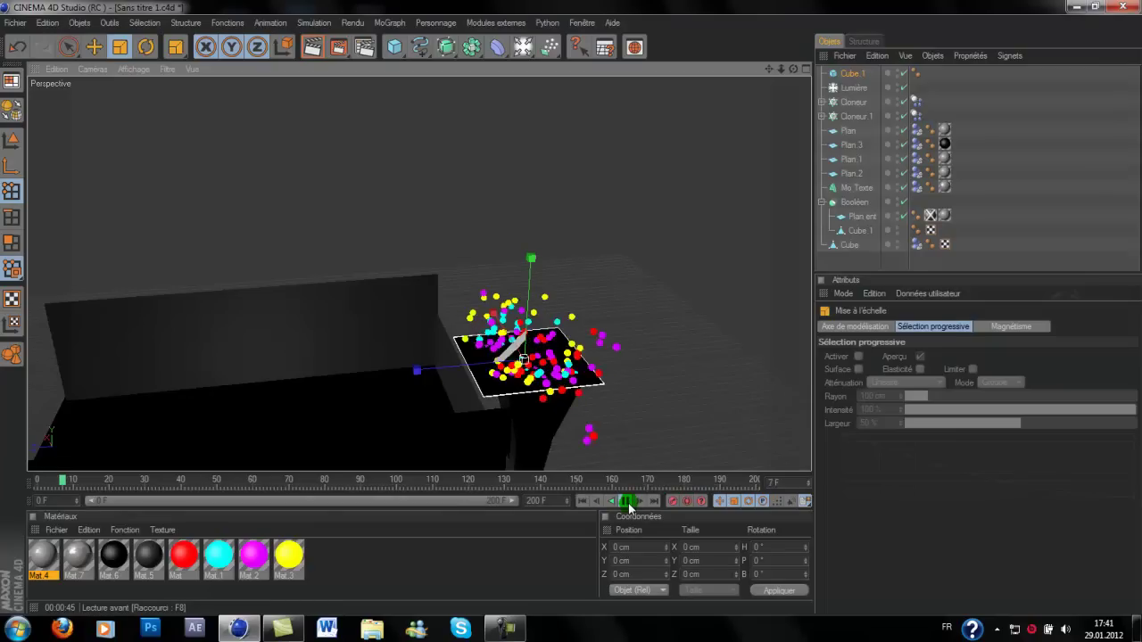
left_click(628, 502)
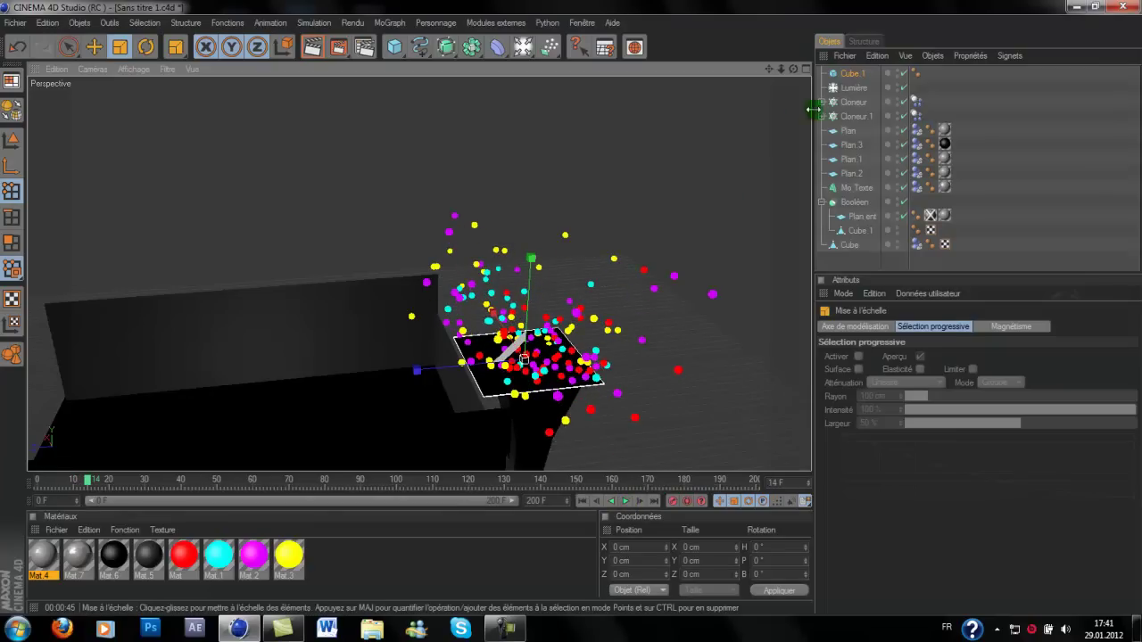
left_click_drag(91, 485, 27, 484)
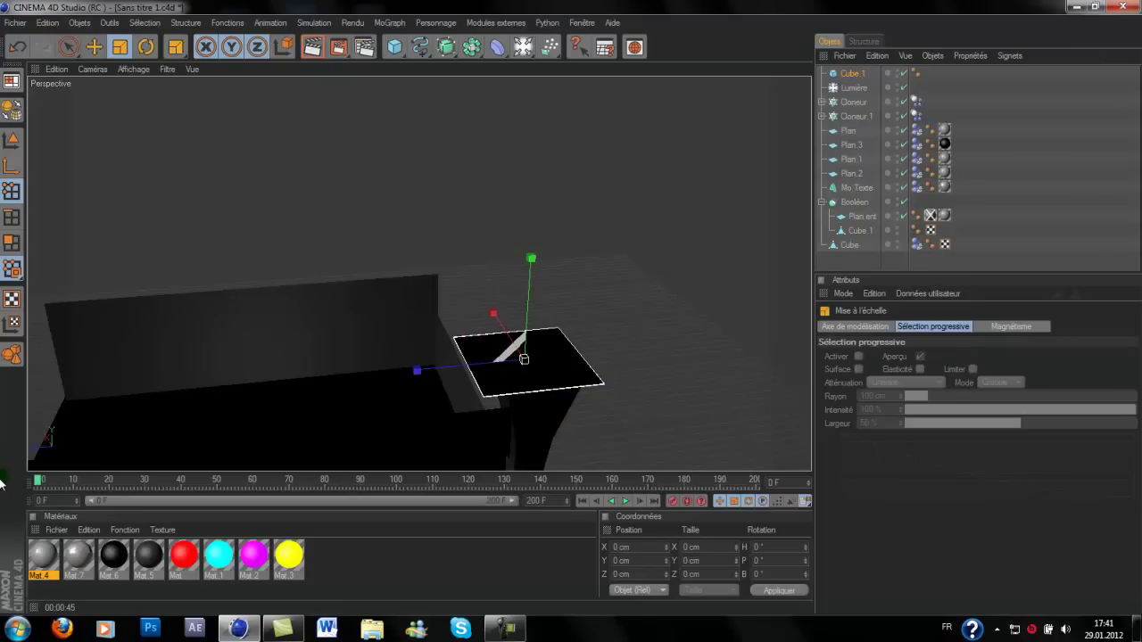
Set the collision shape of Cloneur.1 to Automatique (MoDynamics) in its body dynamics
left_click(852, 114)
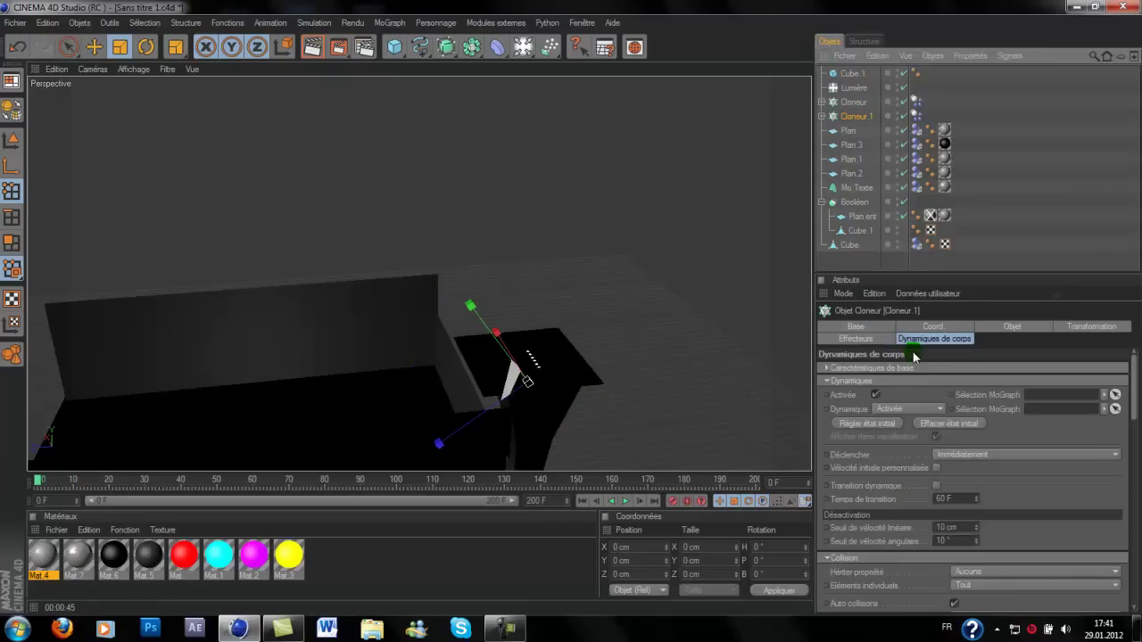
left_click(963, 456)
left_click(963, 456)
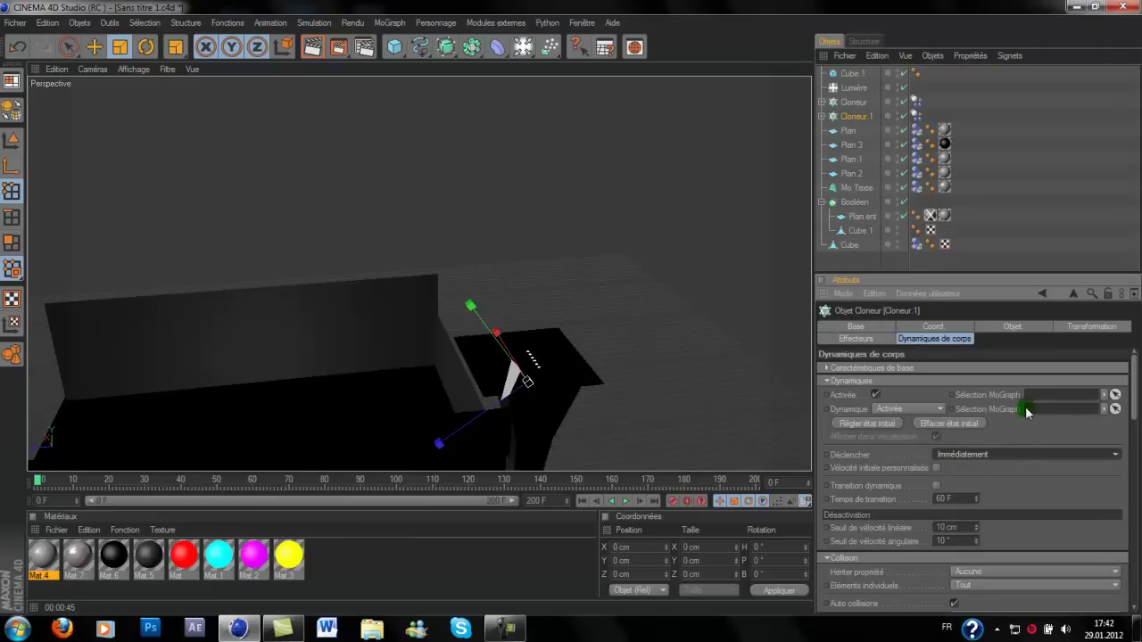
left_click_drag(1130, 388, 1137, 420)
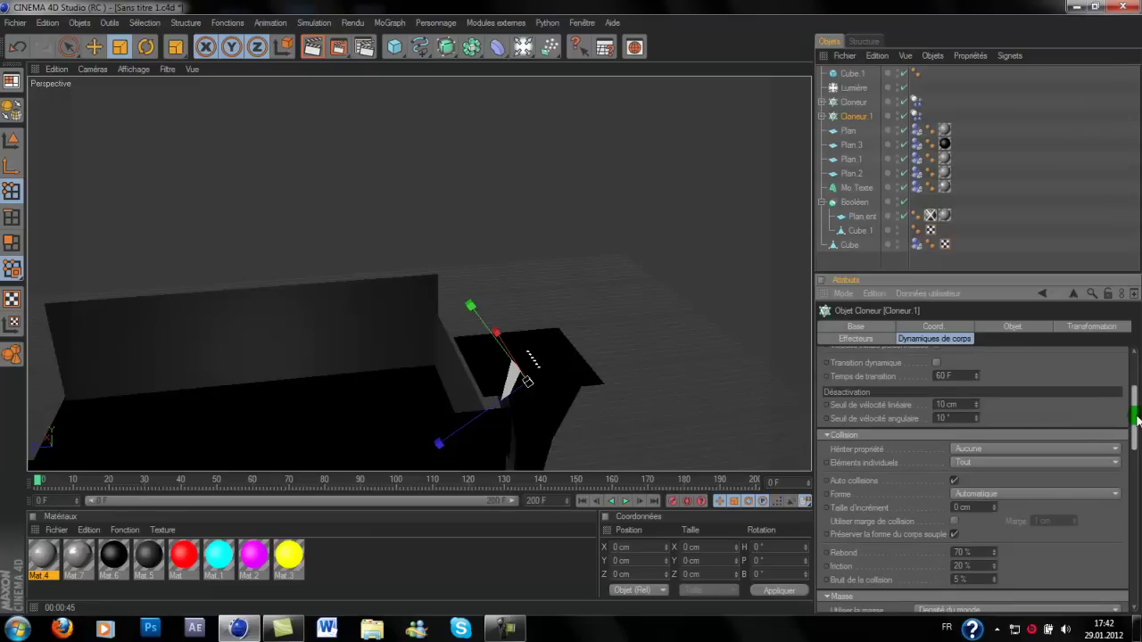
left_click(1046, 496)
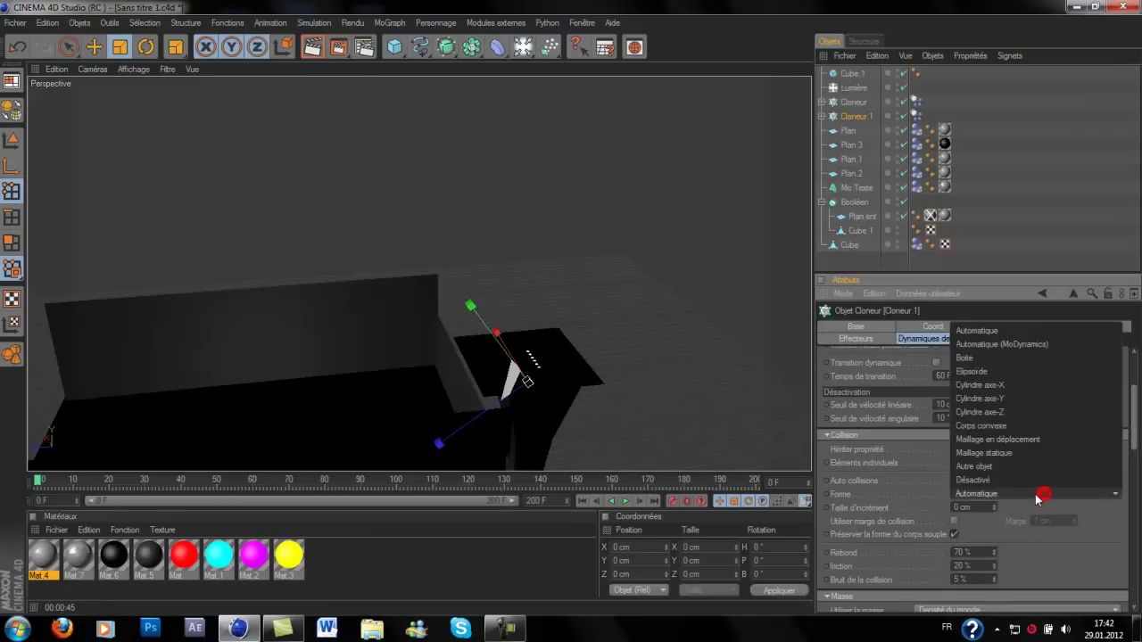
left_click(1001, 345)
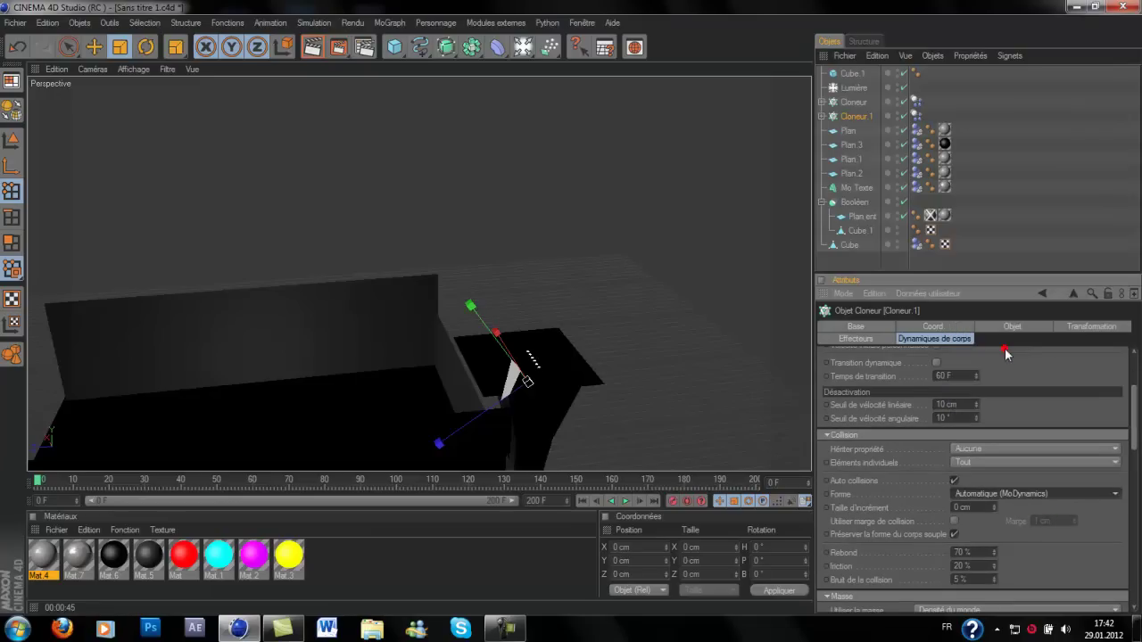
Replay the simulation to check the balls with the new collision shape, stop it and return to frame 0
left_click(623, 501)
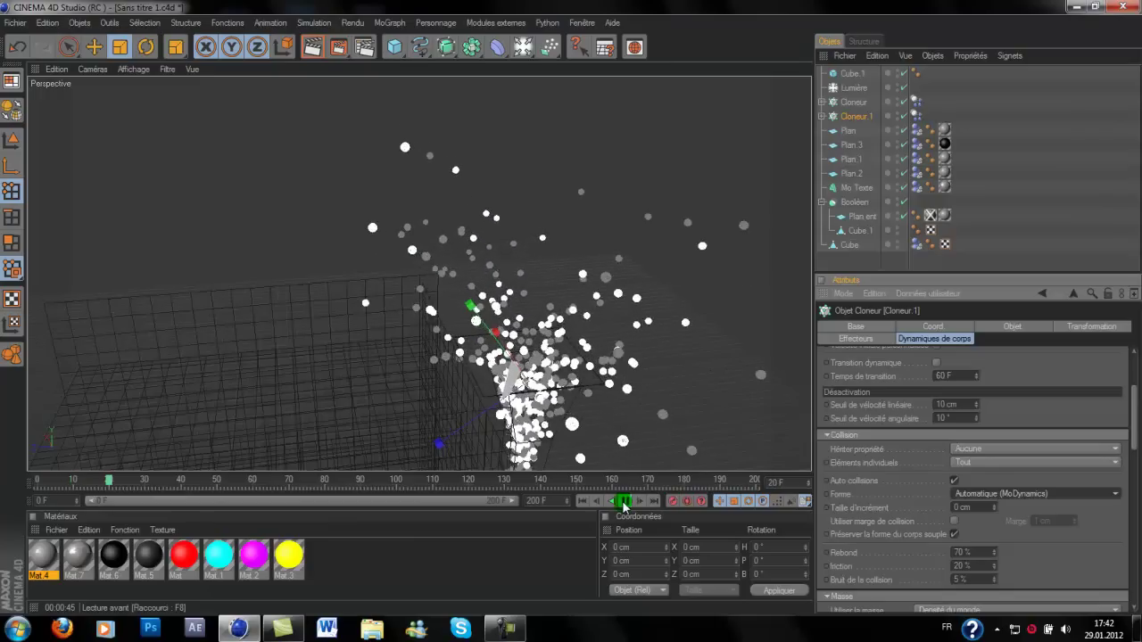
left_click(622, 501)
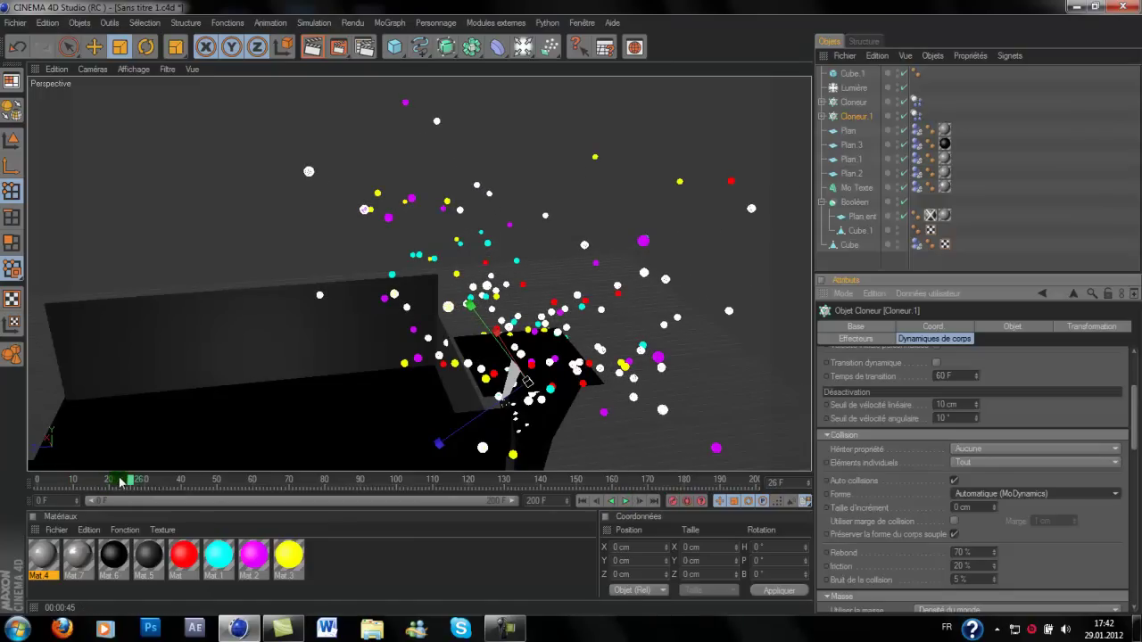
left_click_drag(131, 482, 2, 466)
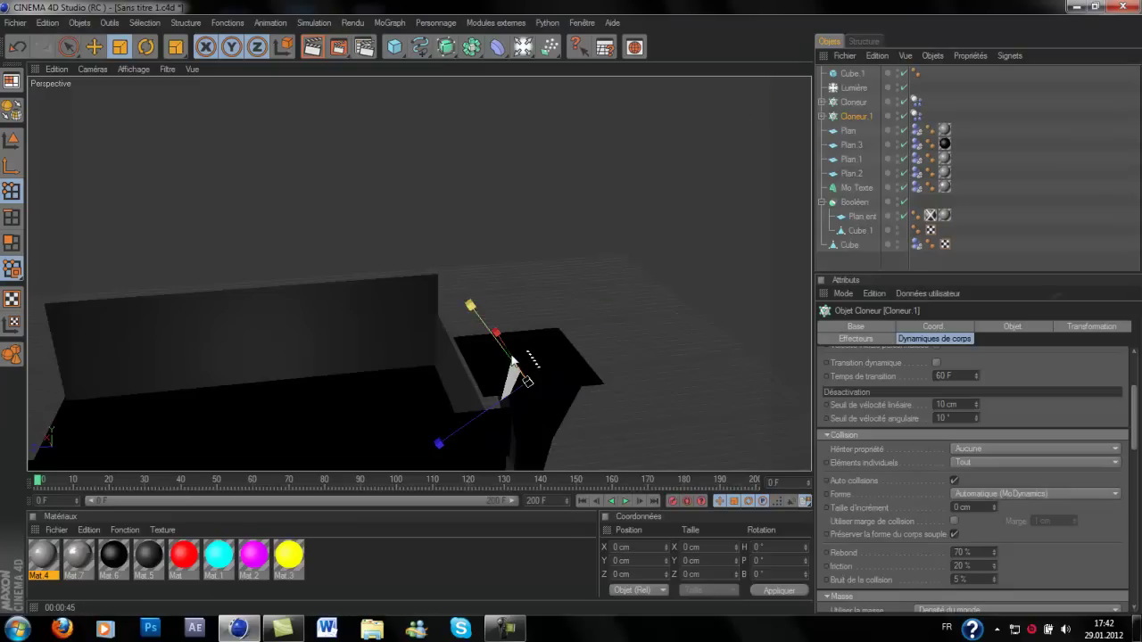
Raise the flat cube lid about 29 cm vertically above the ball container
left_click(852, 74)
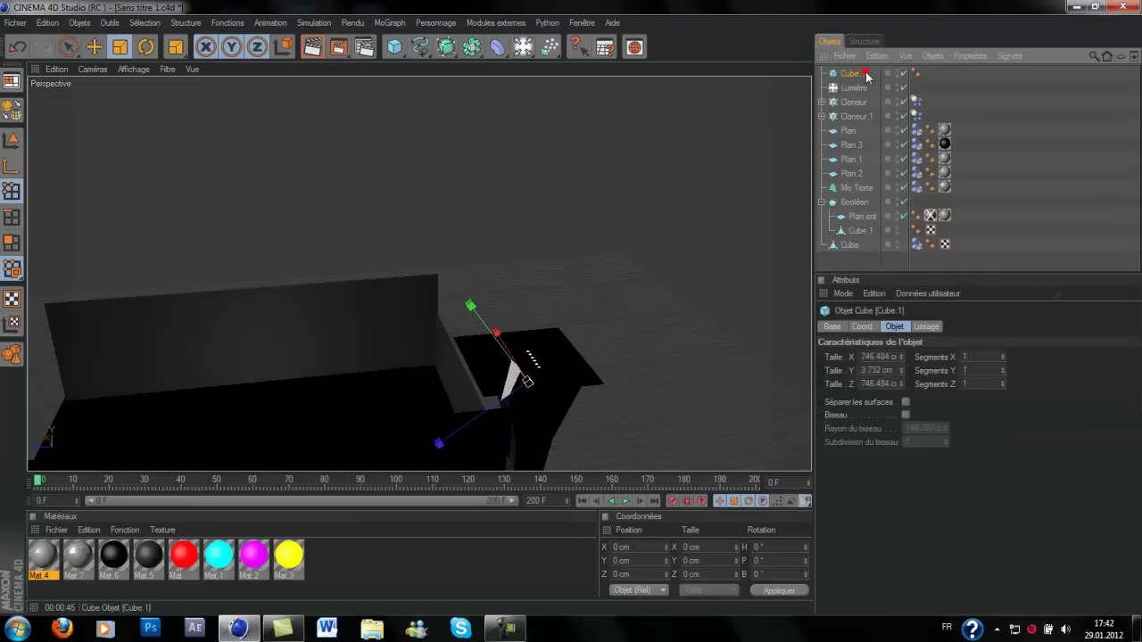
key("e")
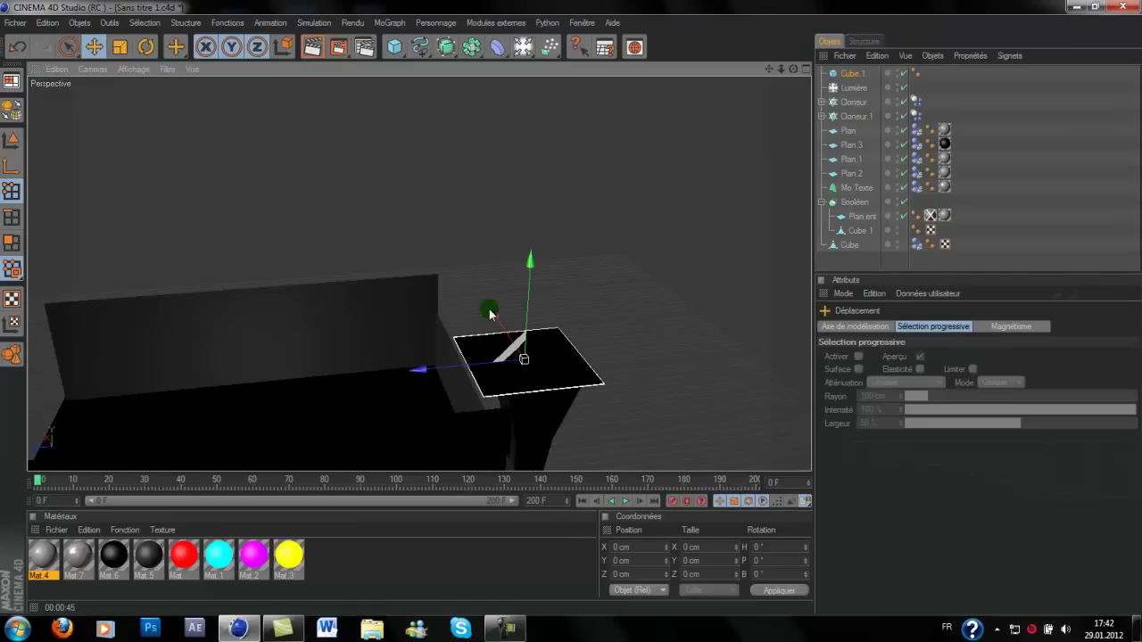
left_click_drag(523, 359, 544, 273)
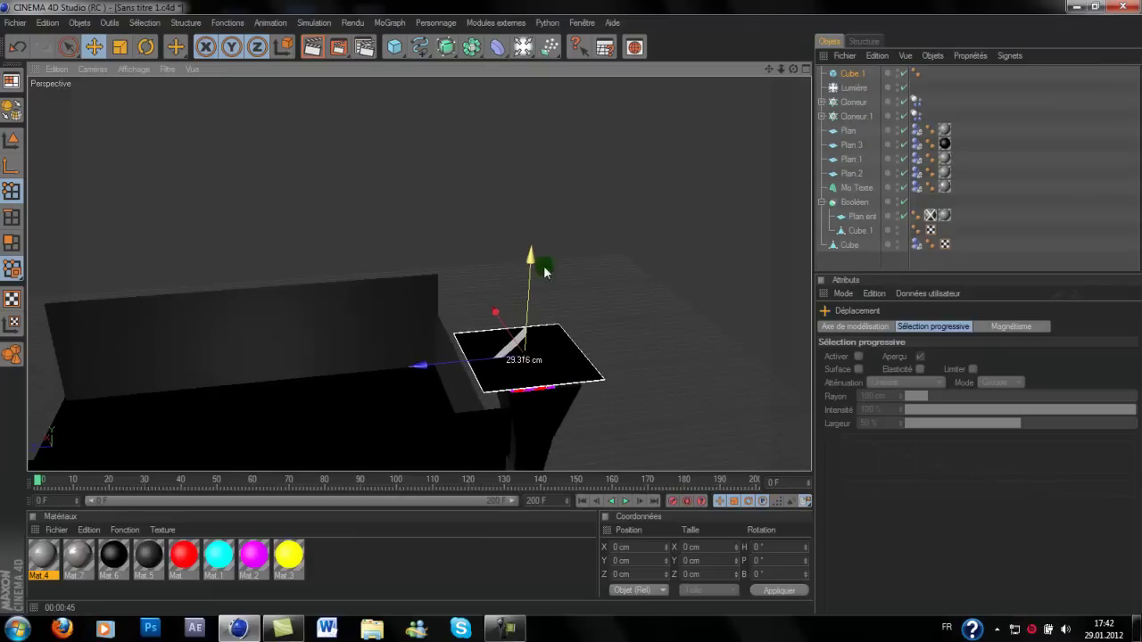
Add a body dynamics property to the Cube.1 lid and set its Dynamique option to Désactivée
right_click(866, 75)
mouse_move(889, 111)
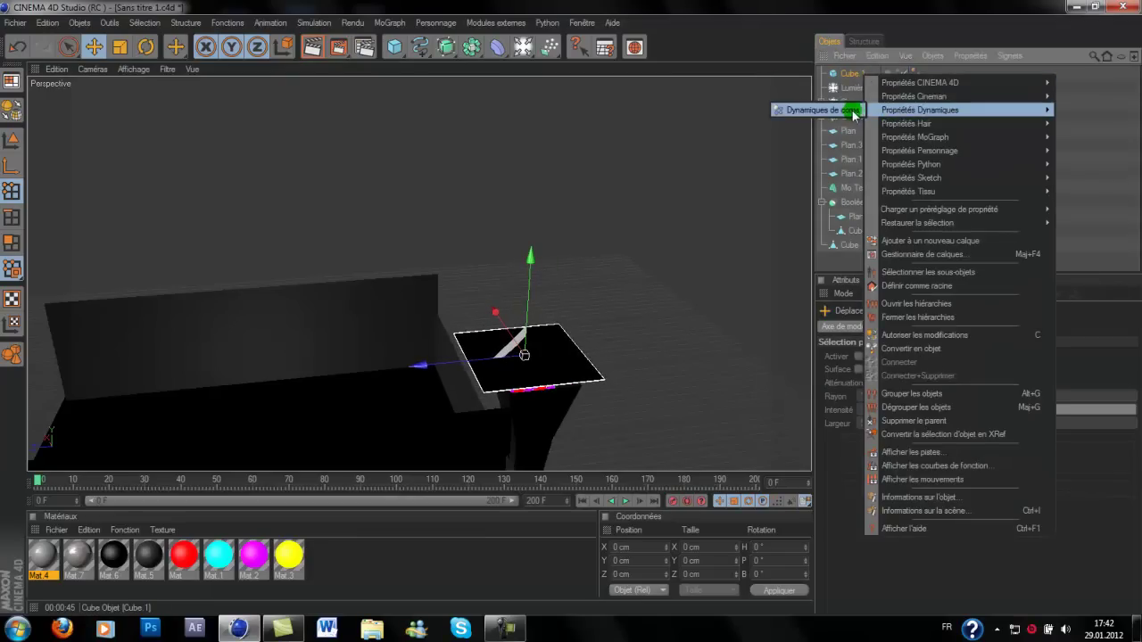
left_click(817, 109)
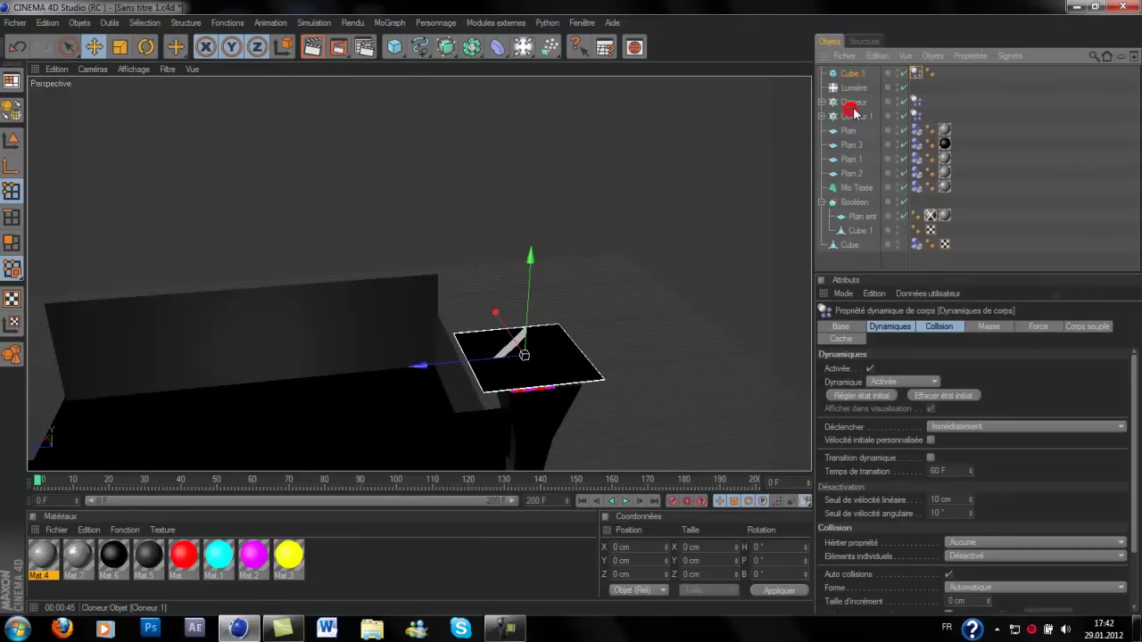
left_click(896, 326)
left_click(898, 379)
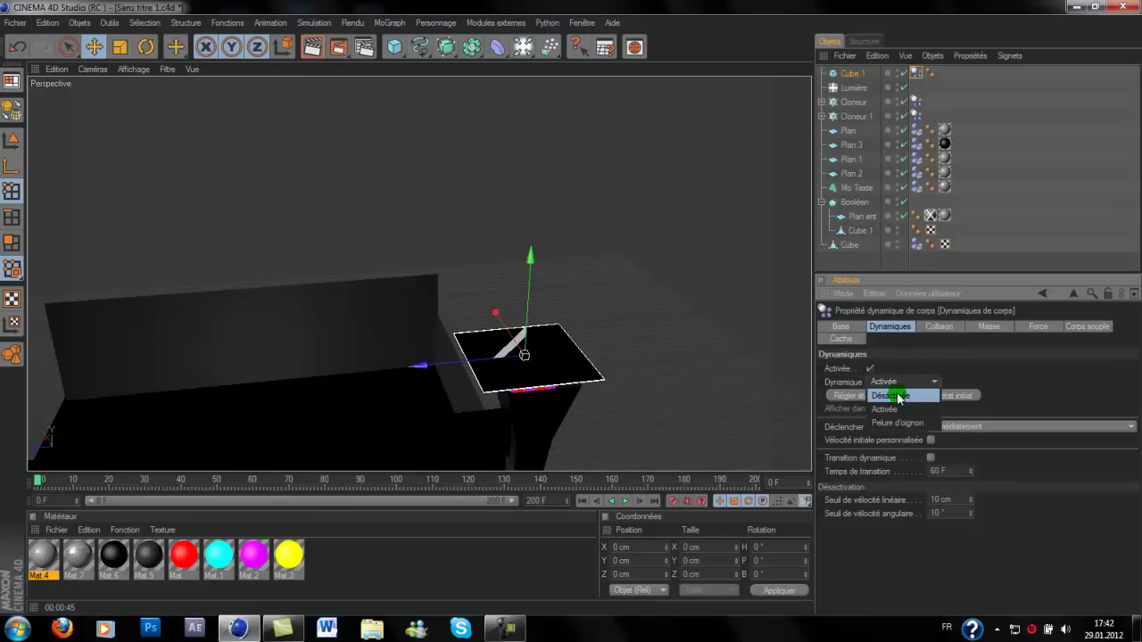
left_click(894, 396)
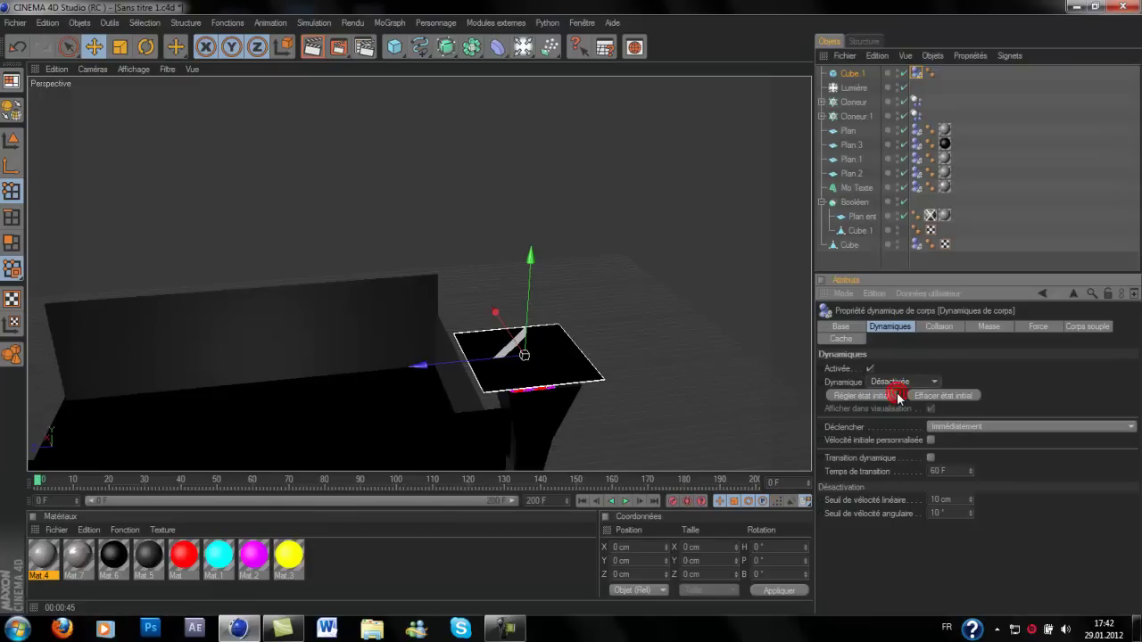
Play the simulation to test the lid as a static collider, stop it and return to frame 0
left_click(627, 502)
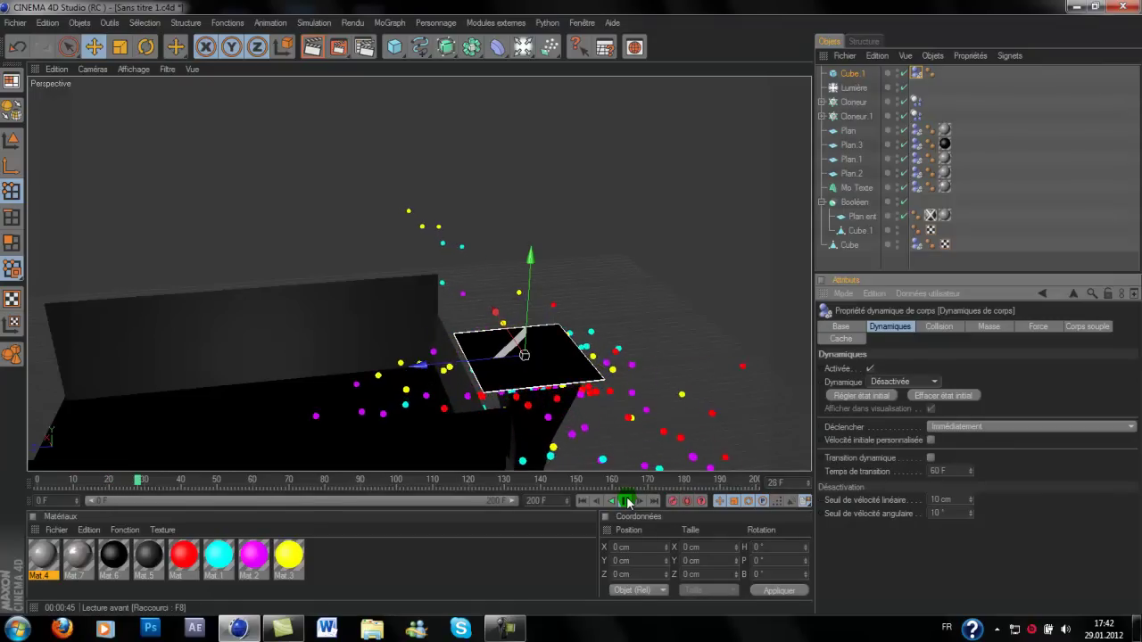
left_click(627, 502)
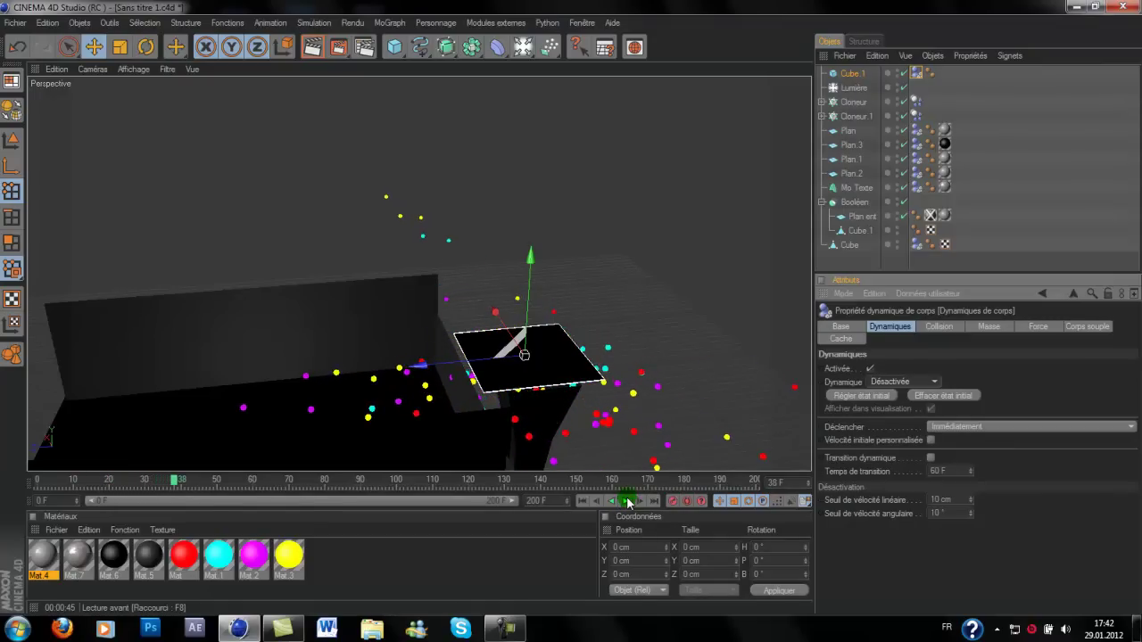
left_click_drag(178, 483, 38, 483)
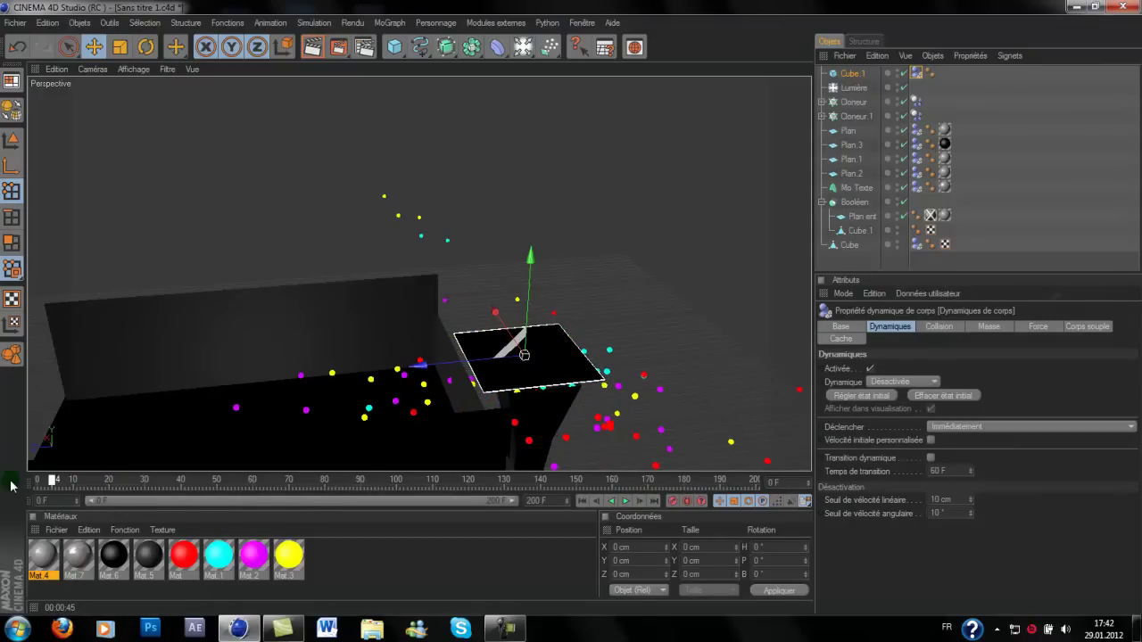
Lower Cloneur and Cloneur.1 slightly into the container, and raise the Cube.1 lid clear above them
left_click(845, 117)
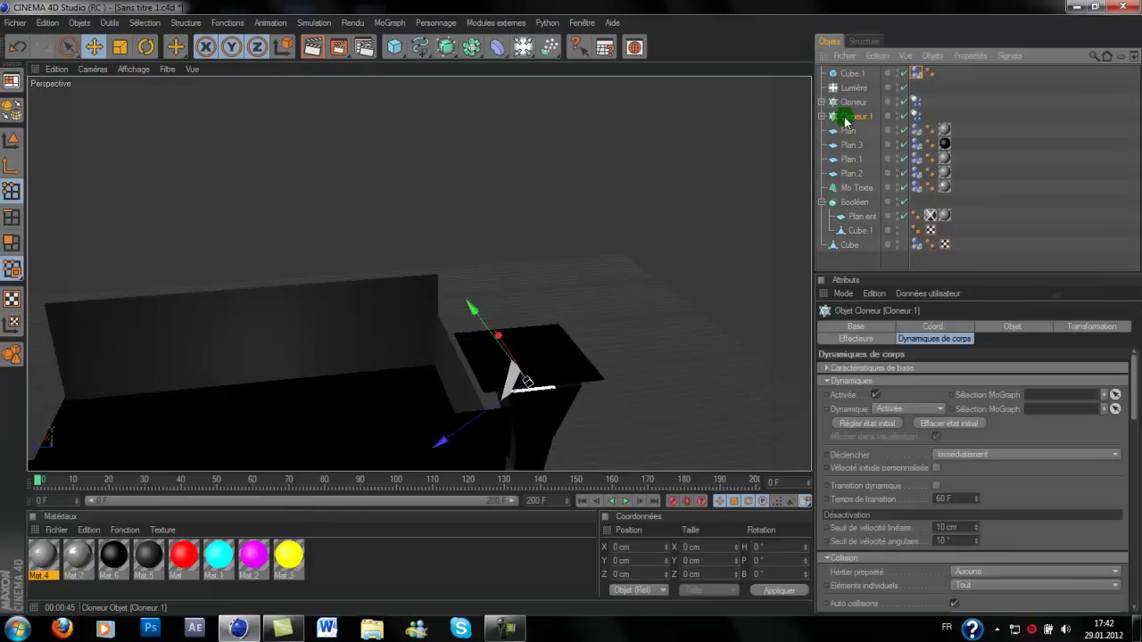
left_click(845, 101, "ctrl")
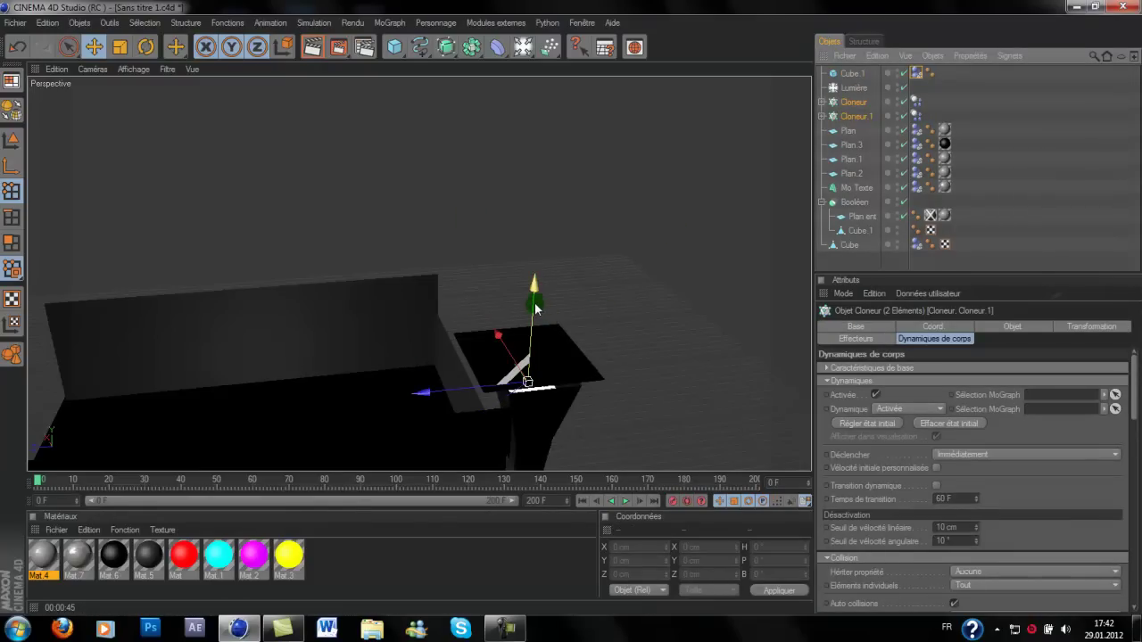
left_click_drag(532, 303, 533, 318)
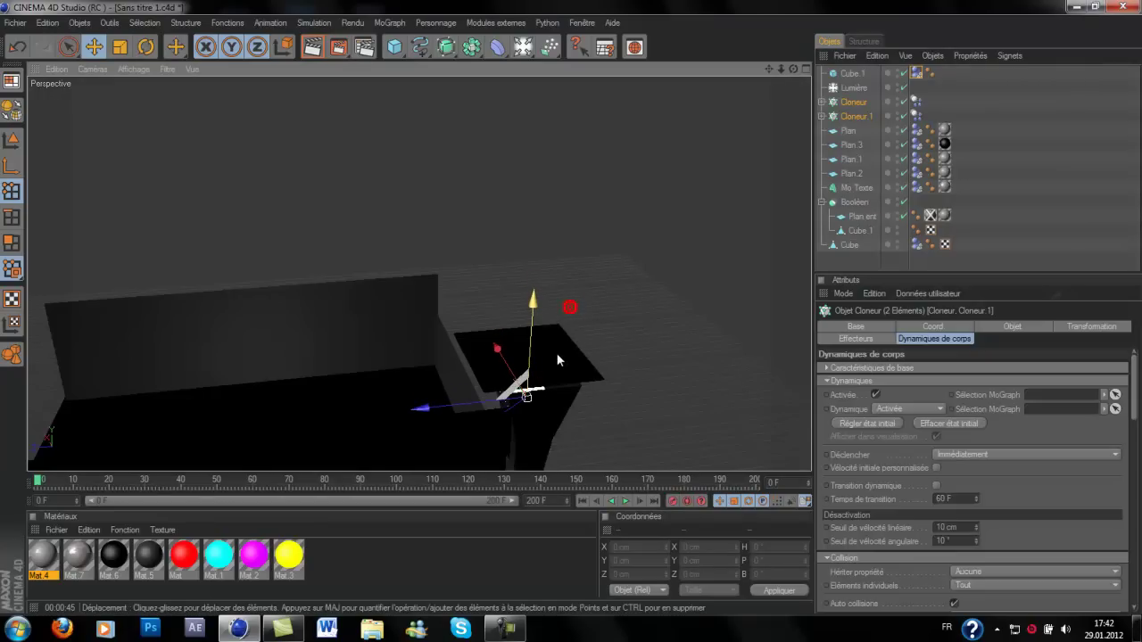
left_click(543, 350)
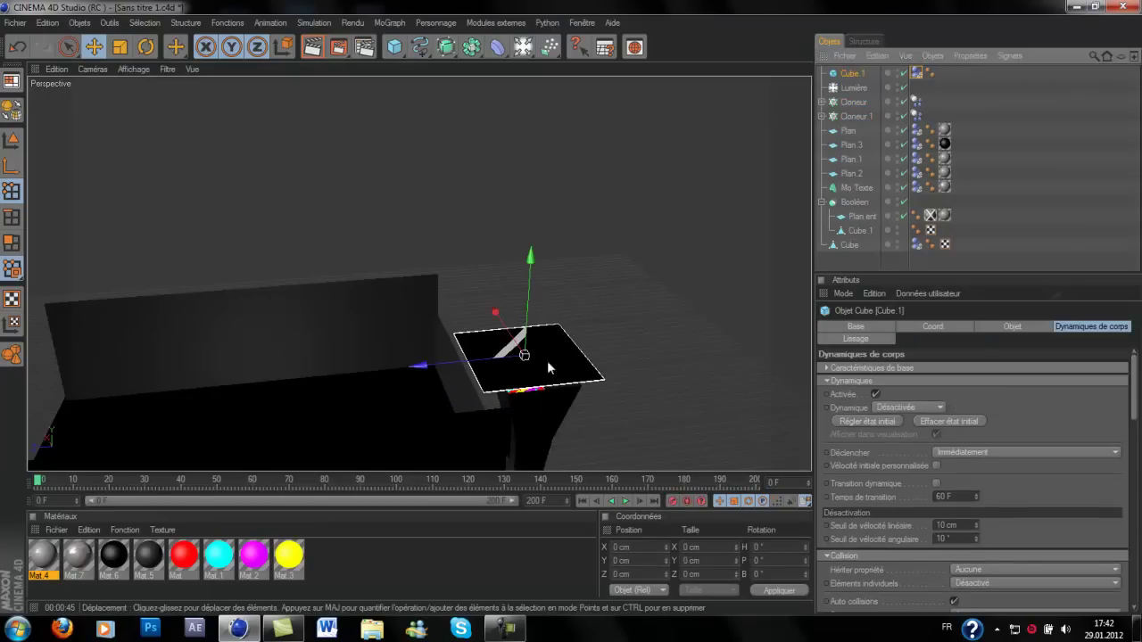
left_click_drag(530, 259, 533, 211)
Shift both cloners about 32 cm horizontally along the Z axis inside the container
left_click(852, 101)
left_click(850, 117, "ctrl")
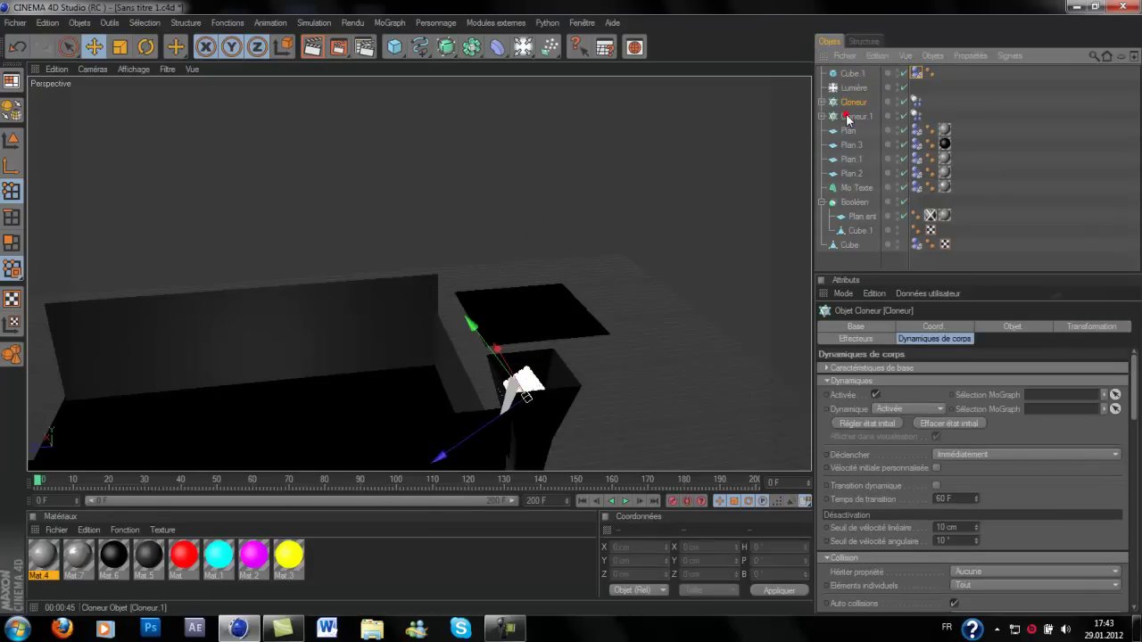
left_click(495, 404)
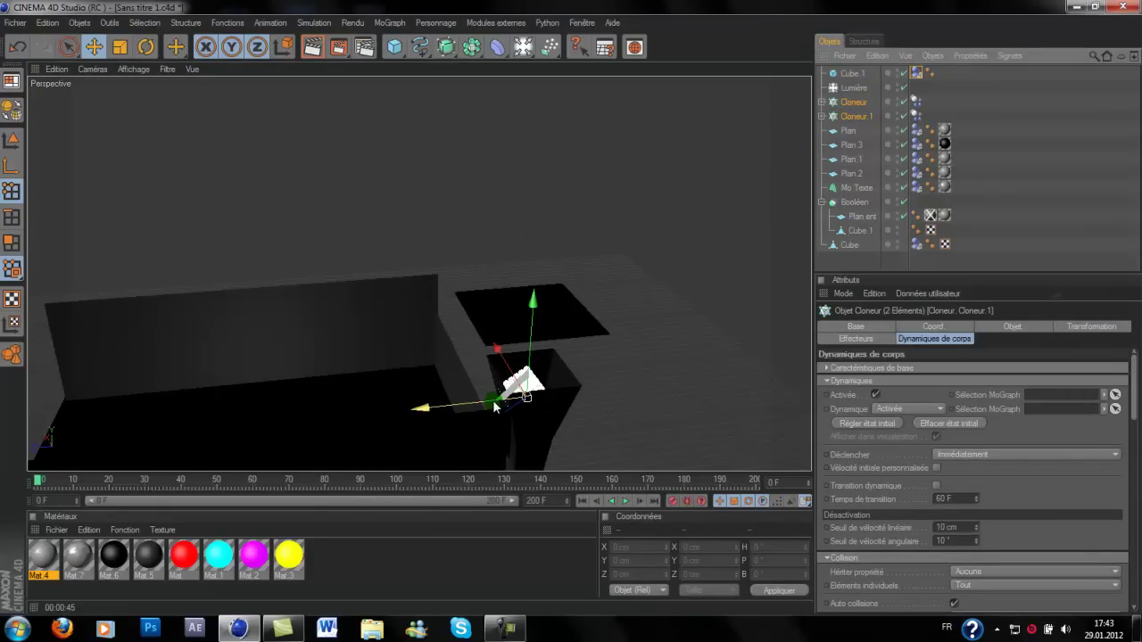
left_click_drag(495, 404, 510, 402)
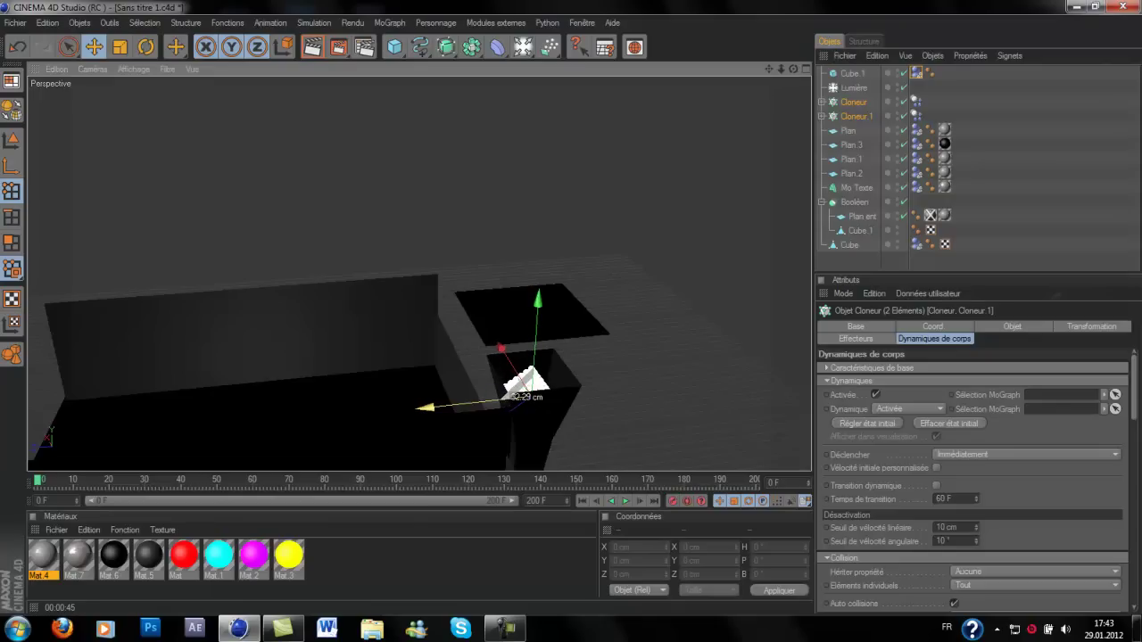
Lower the Cube.1 lid about 418 cm vertically onto the top of the ball container
left_click(782, 59)
left_click_drag(793, 69, 882, 67)
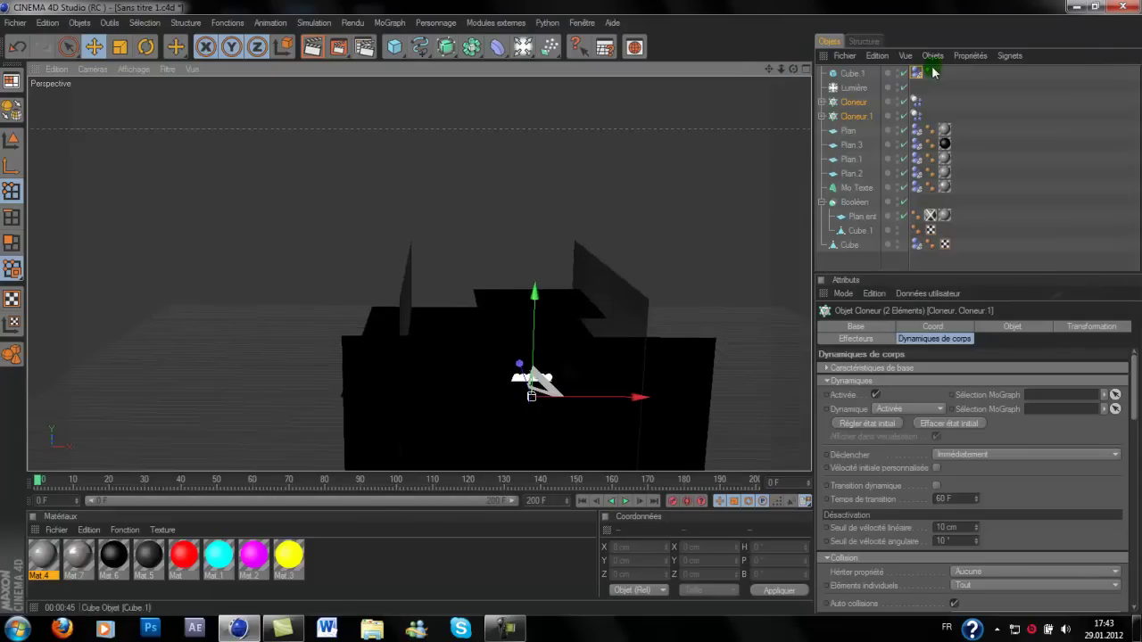
left_click(826, 74)
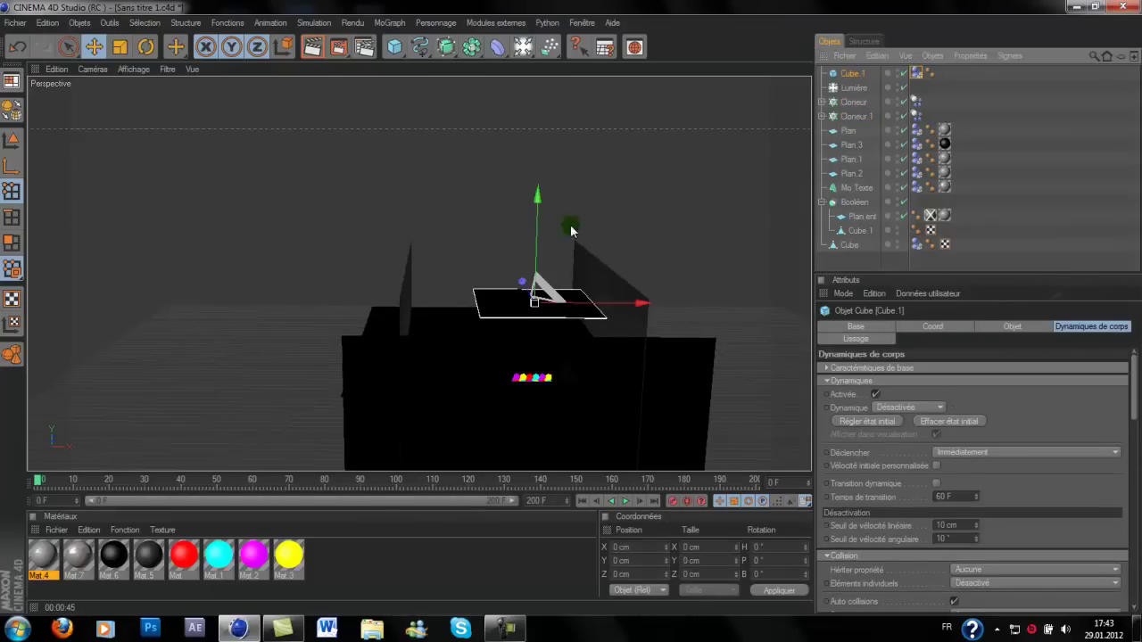
left_click_drag(529, 221, 535, 258)
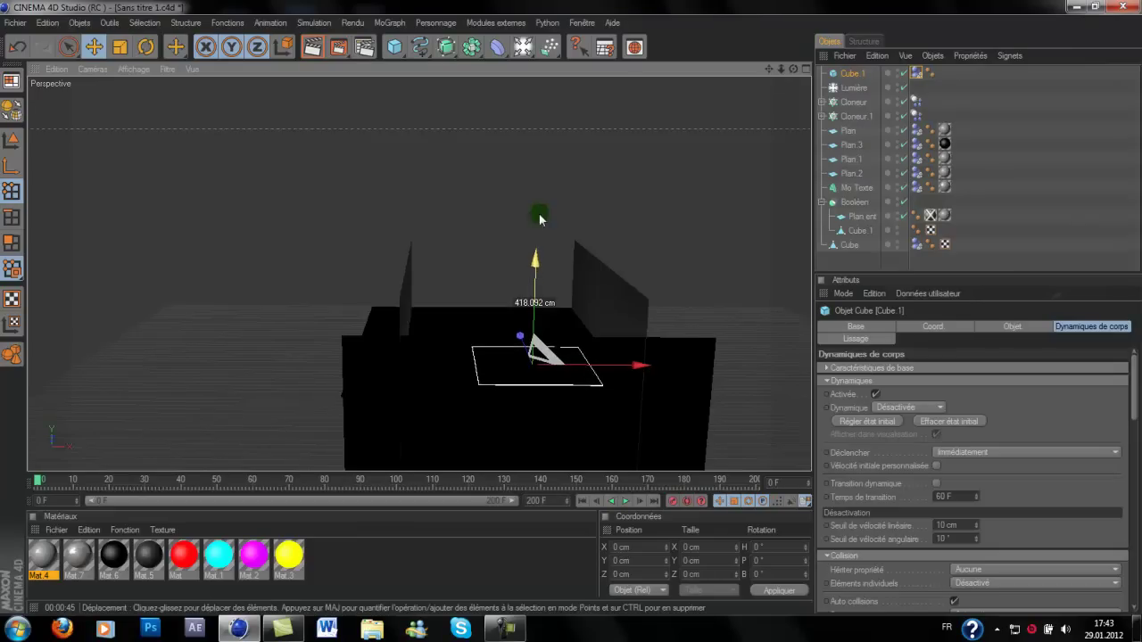
Play the simulation in the Droite view to check how the balls run down the chute, and stop it
middle_click(474, 361)
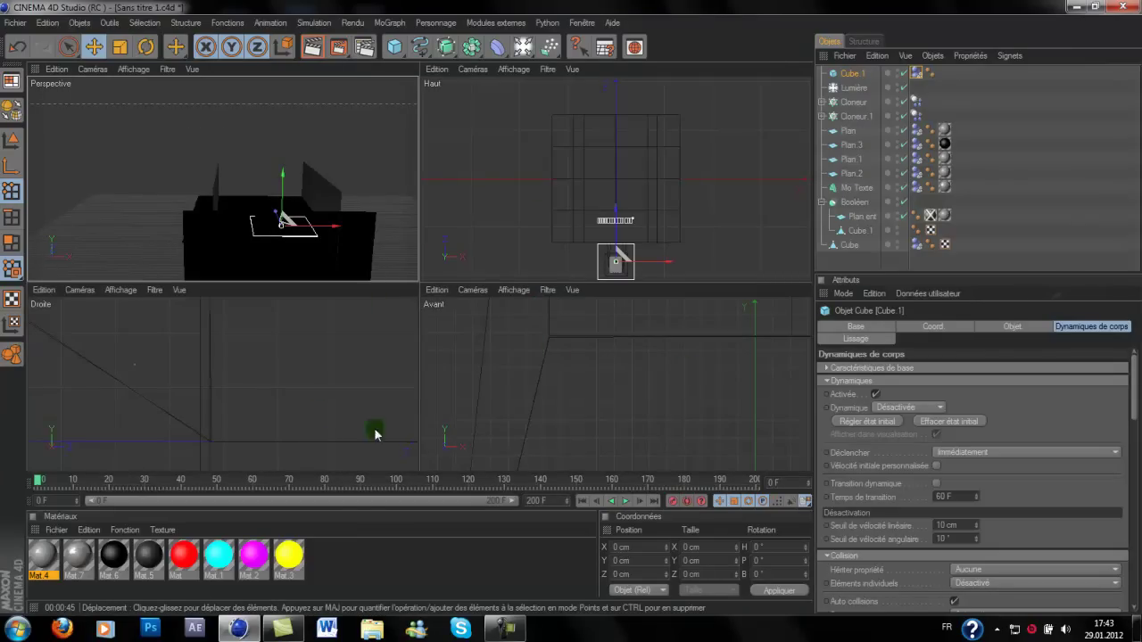
middle_click(319, 416)
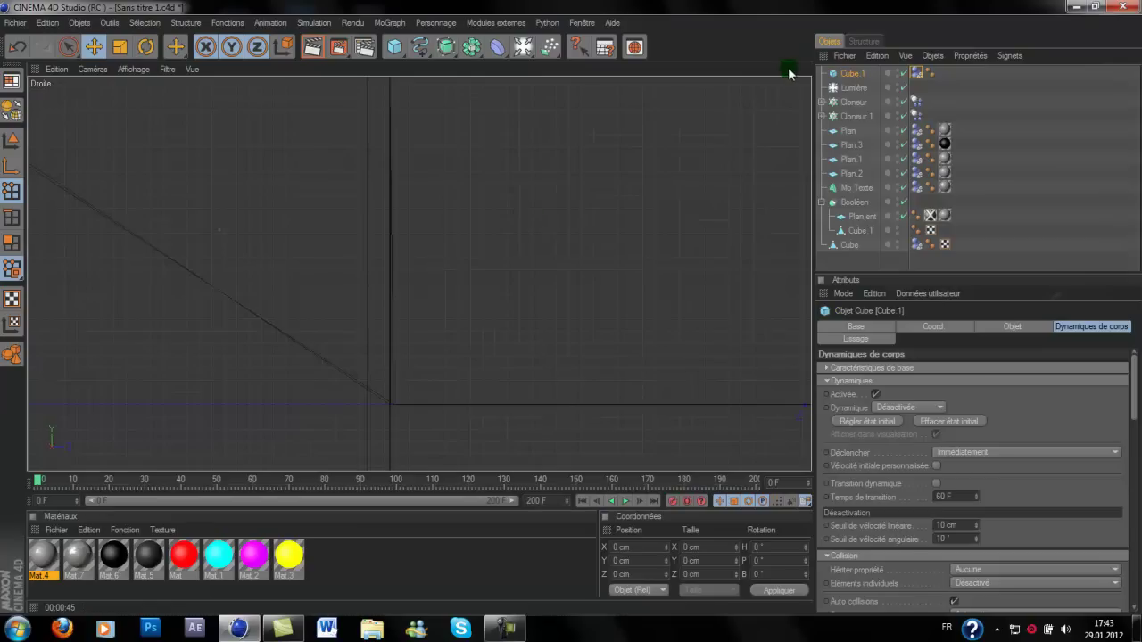
left_click_drag(771, 74, 655, 409)
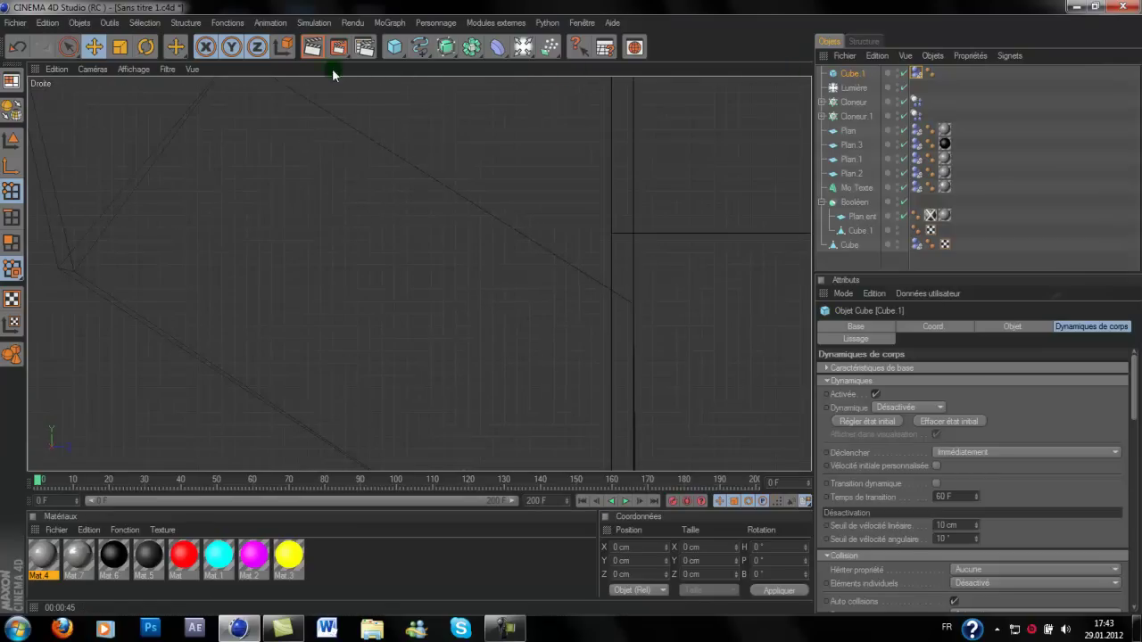
scroll(479, 278, "down", 6)
scroll(478, 276, "down", 5)
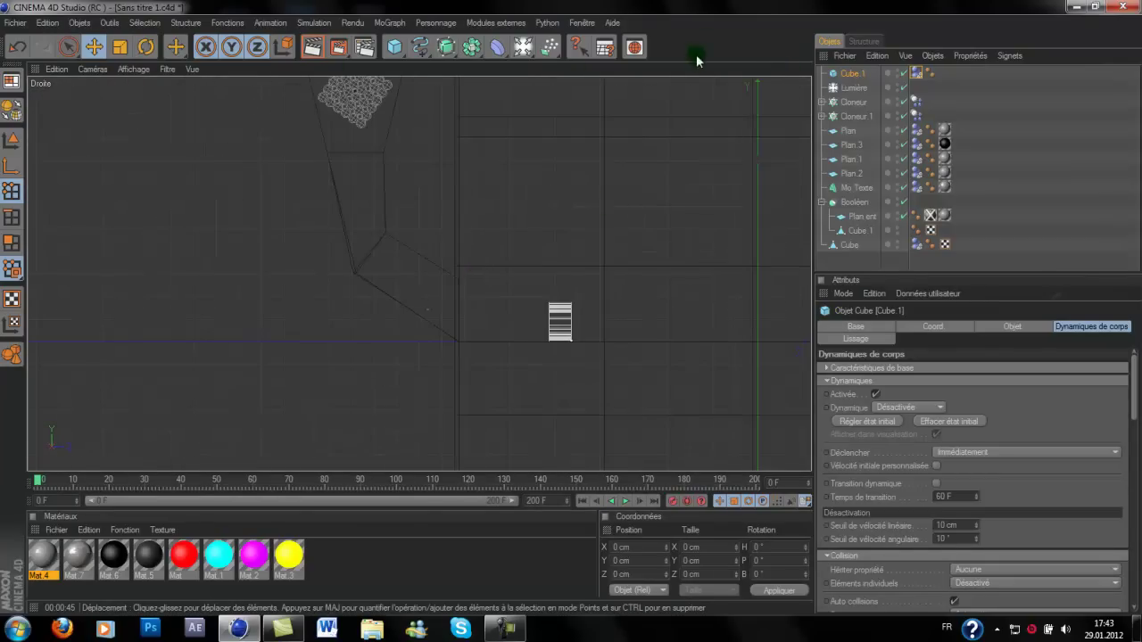
left_click_drag(771, 71, 864, 180)
left_click(627, 502)
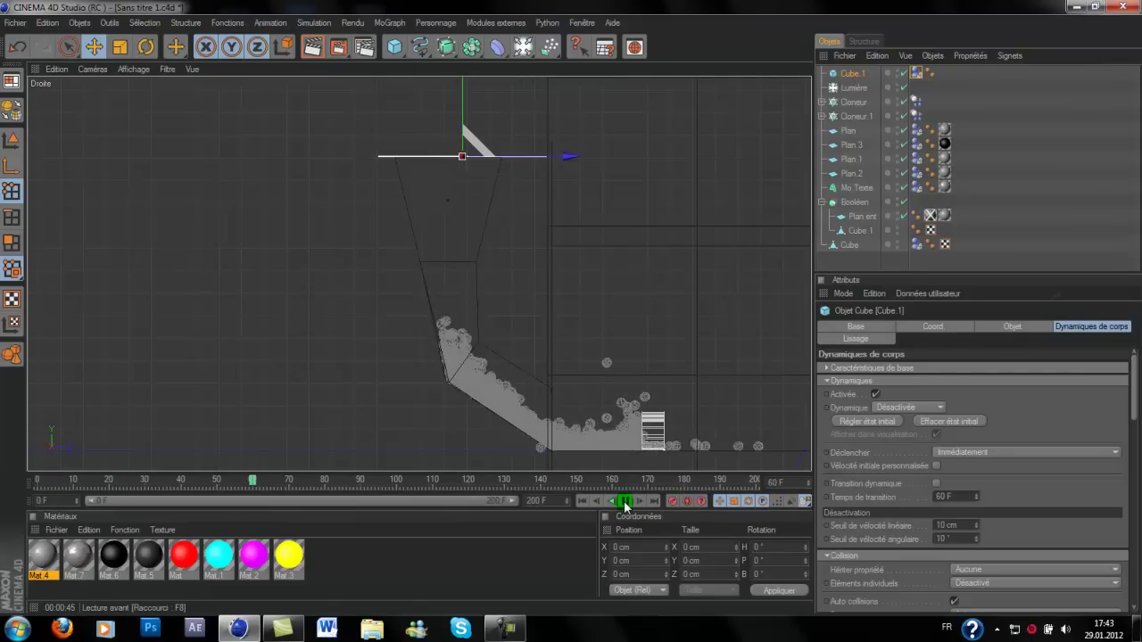
left_click(624, 502)
Frame the TUTO text from the front in the perspective view to examine the scattered balls, and return to frame 0
middle_click(566, 433)
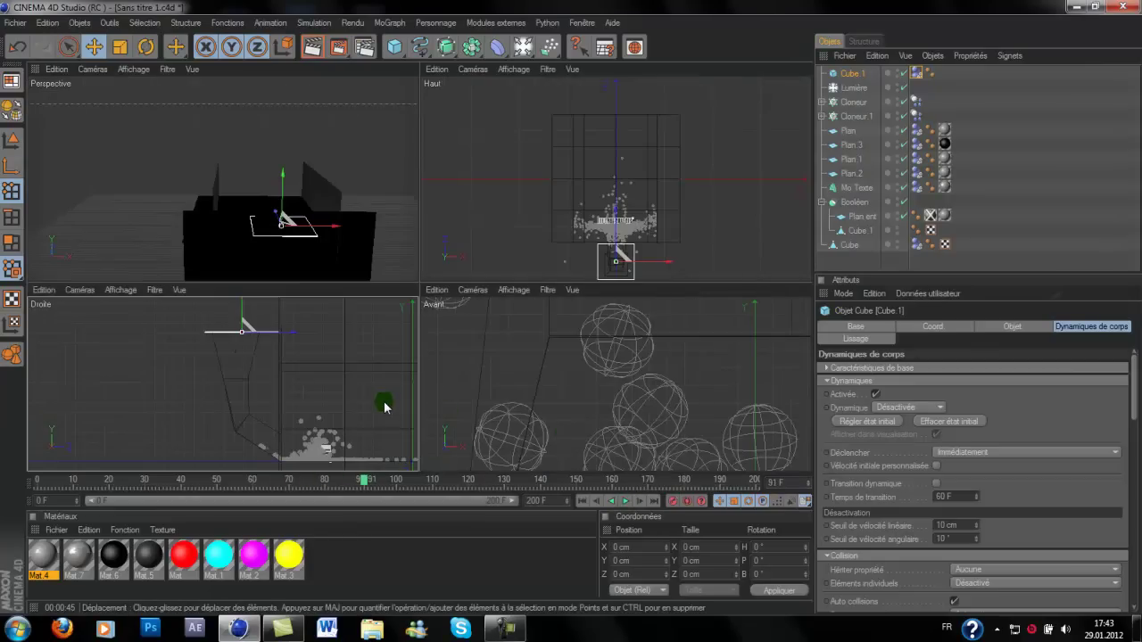
middle_click(258, 226)
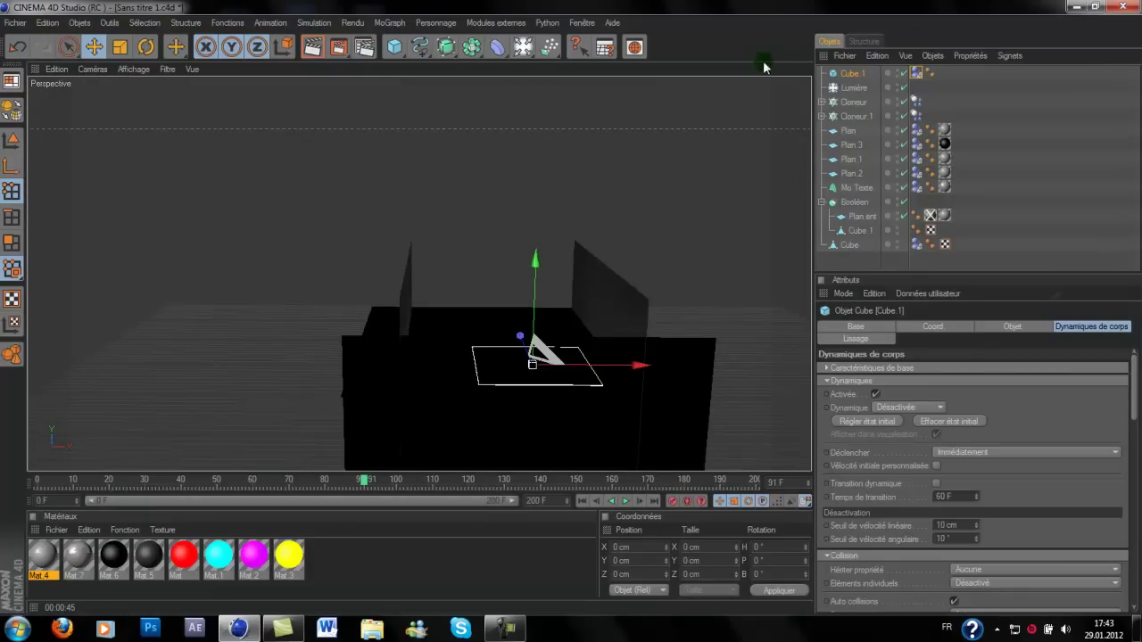
left_click(990, 93)
left_click_drag(792, 71, 526, 41)
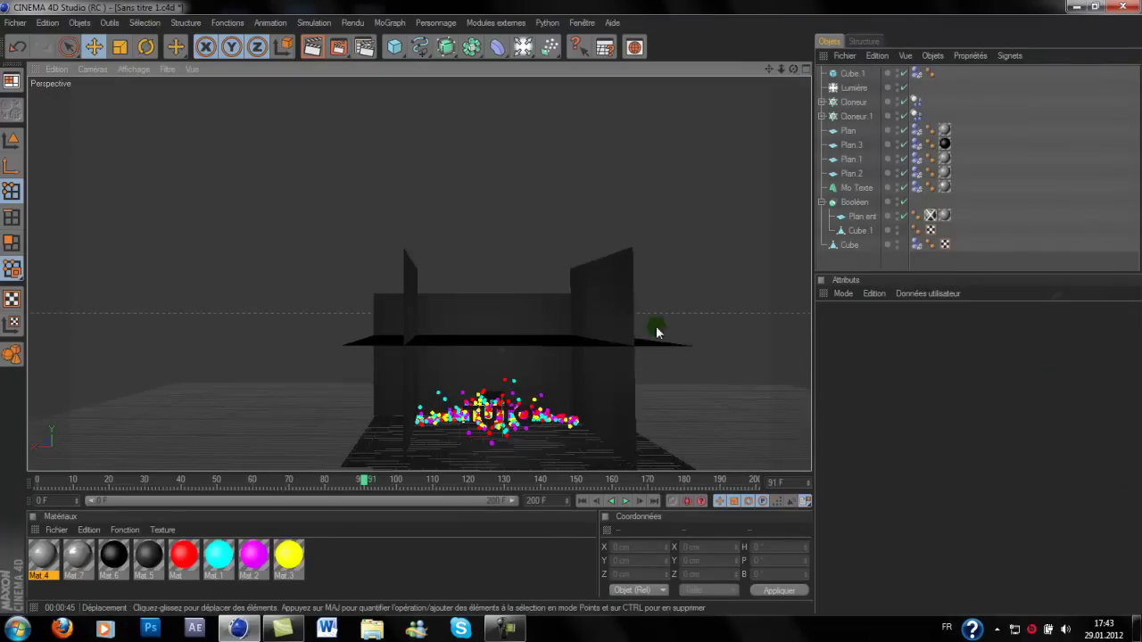
left_click(846, 191)
left_click_drag(769, 69, 766, 11)
left_click_drag(769, 68, 770, 78)
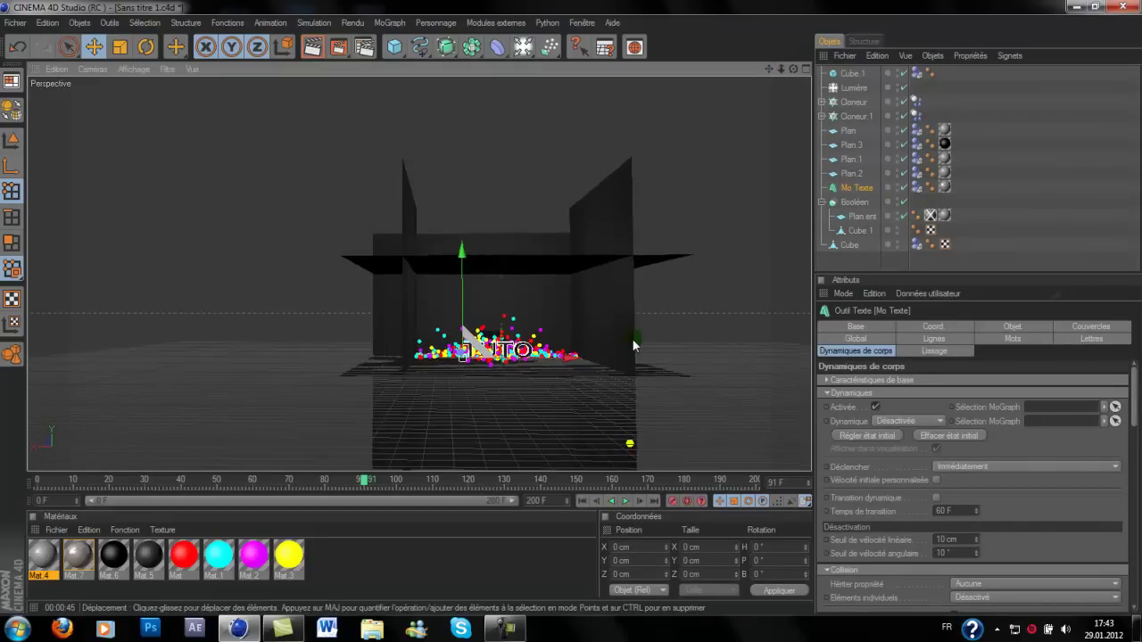
scroll(631, 338, "up", 4)
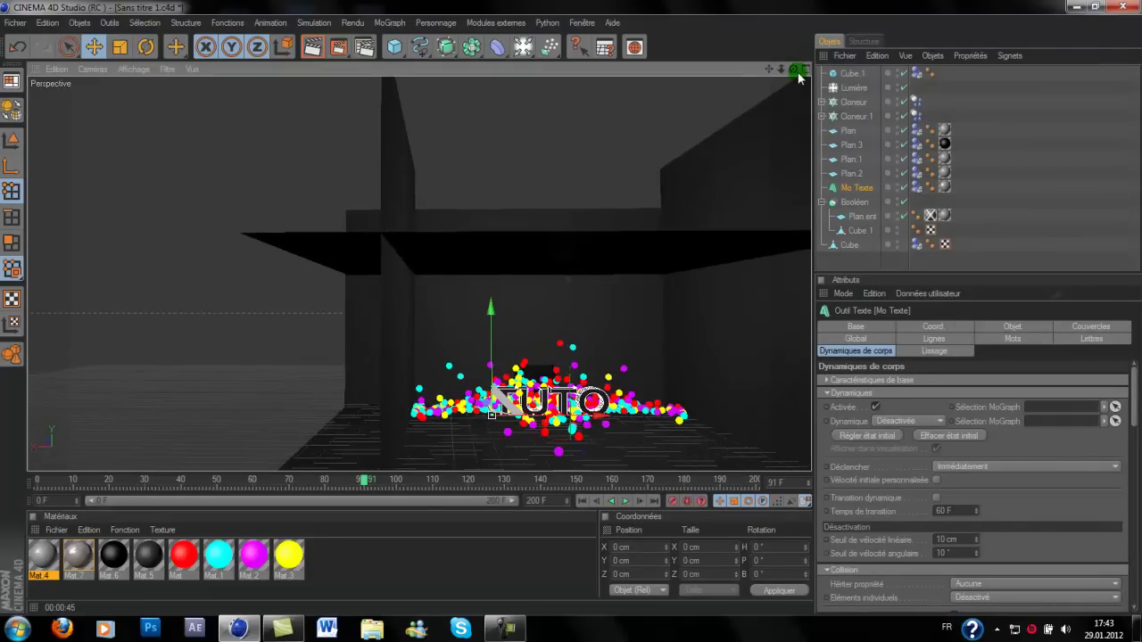
left_click_drag(775, 69, 671, 46)
scroll(687, 426, "up", 3)
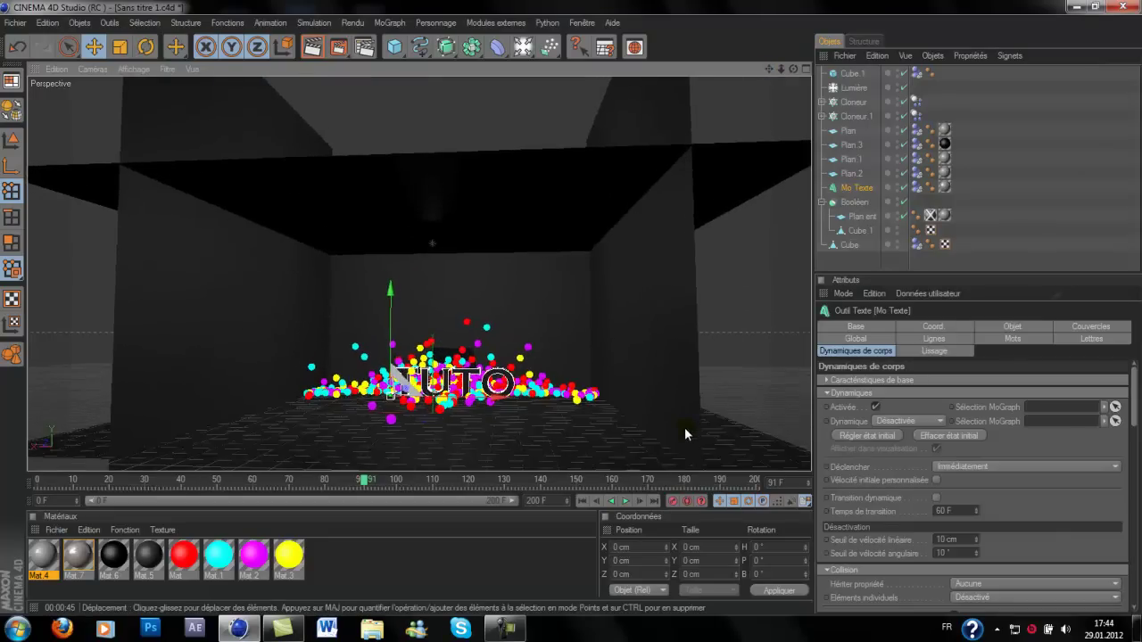
scroll(685, 432, "up", 2)
left_click_drag(792, 70, 792, 107)
left_click_drag(769, 71, 768, 7)
scroll(683, 276, "up", 6)
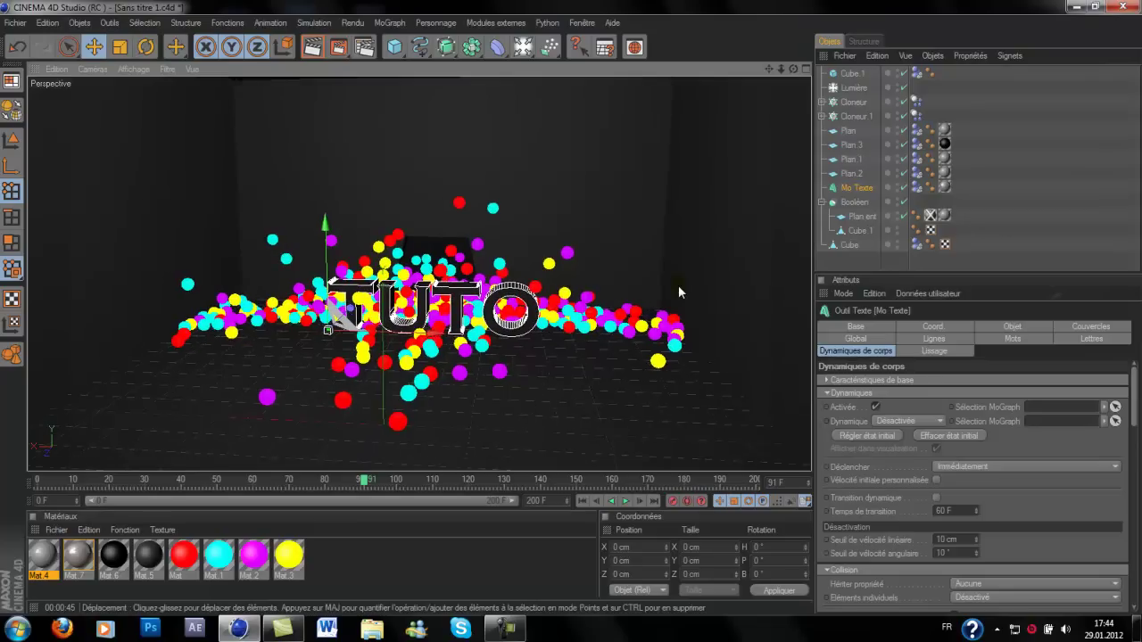
left_click(39, 483)
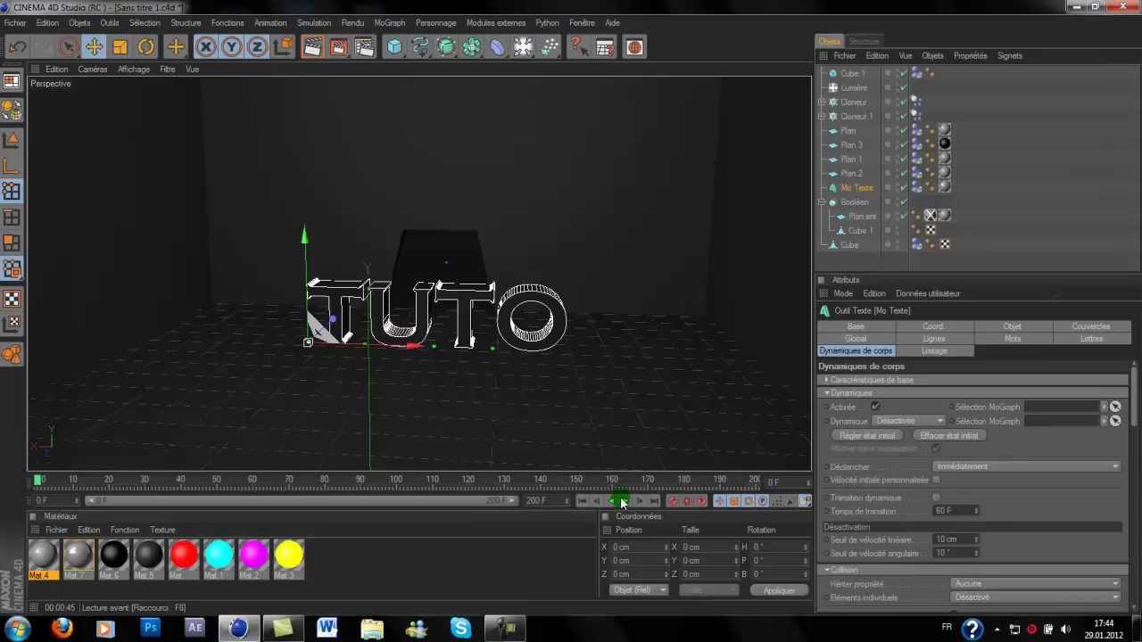
Set the reflection intensity of the TUTO text's material Mat.7 to 50 %
left_click(945, 188)
double_click(945, 188)
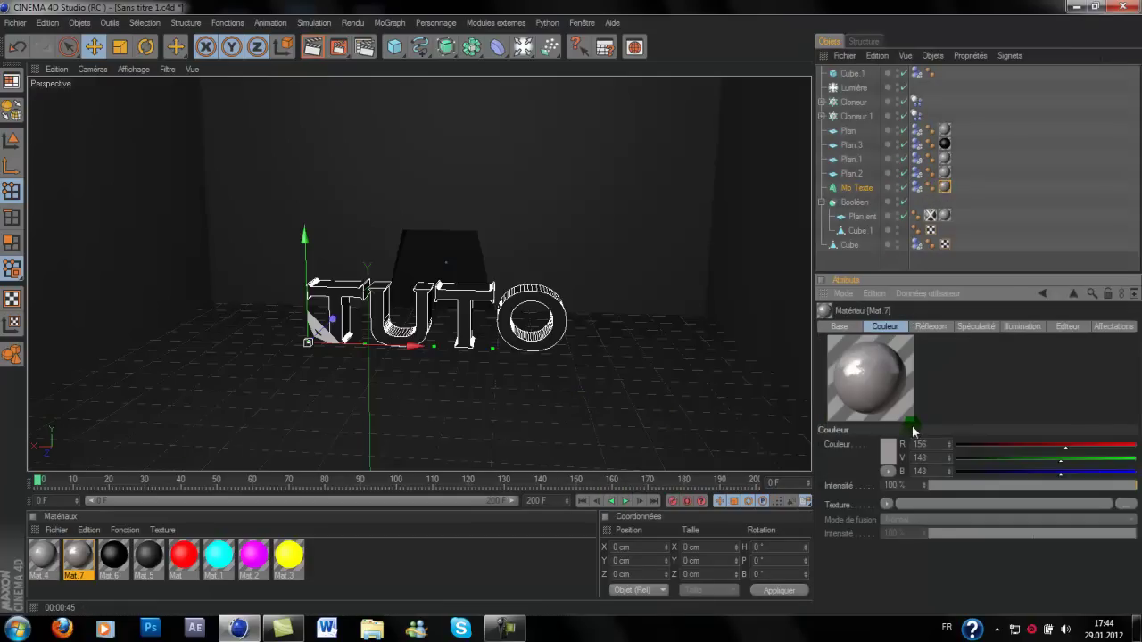
left_click(944, 329)
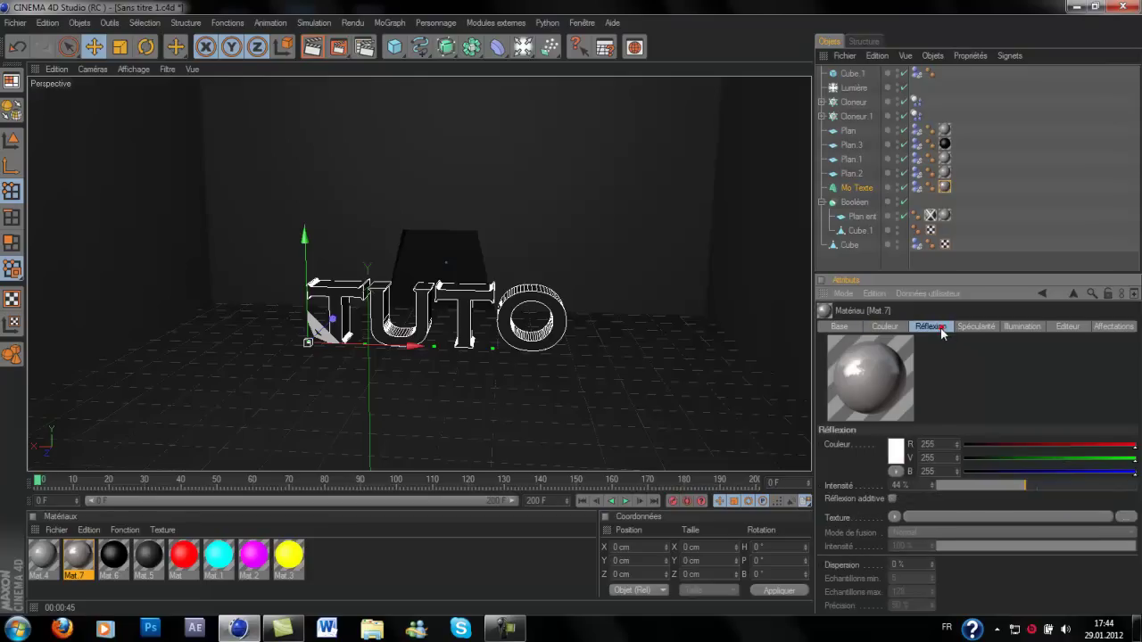
left_click_drag(1026, 486, 1035, 486)
left_click(933, 483)
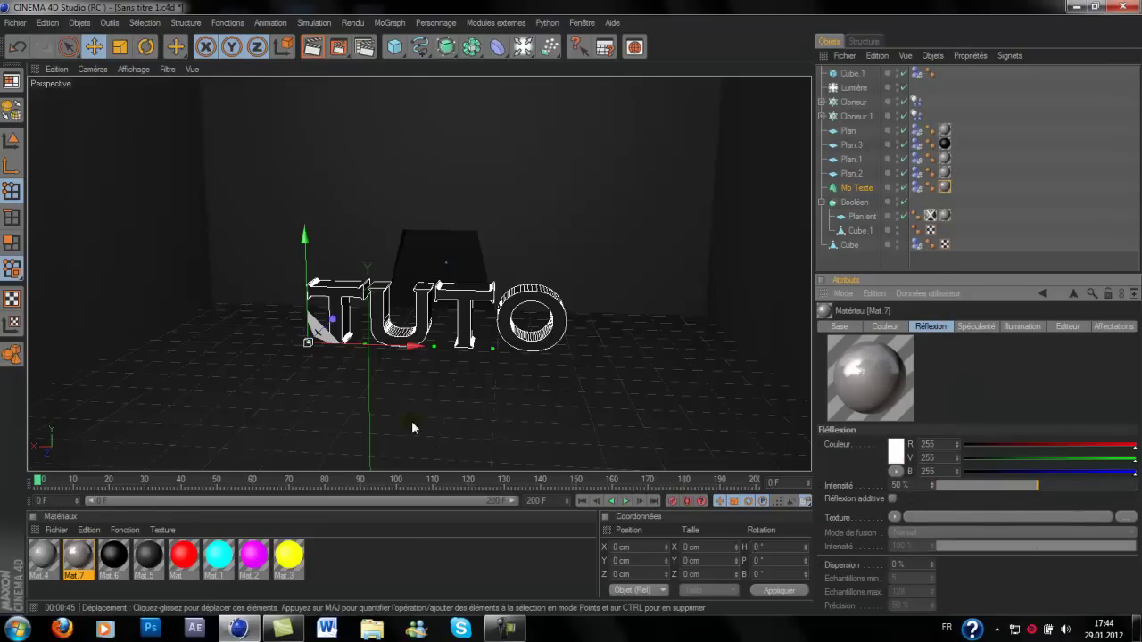
Play the animation from the front view of the text and stop it at frame 88
left_click(627, 501)
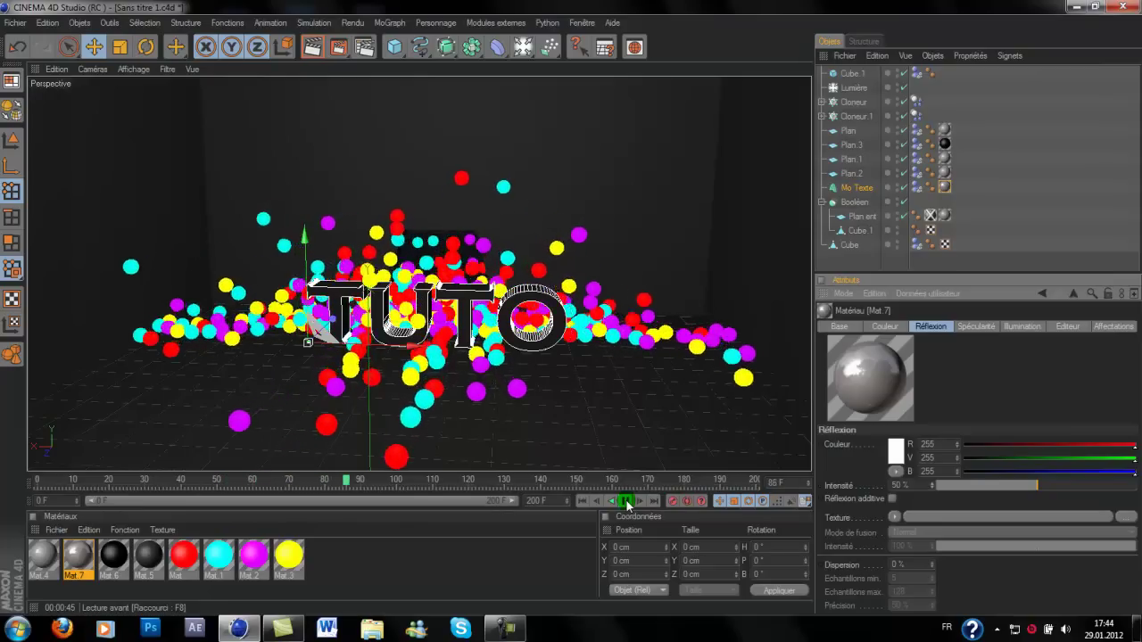
left_click(628, 505)
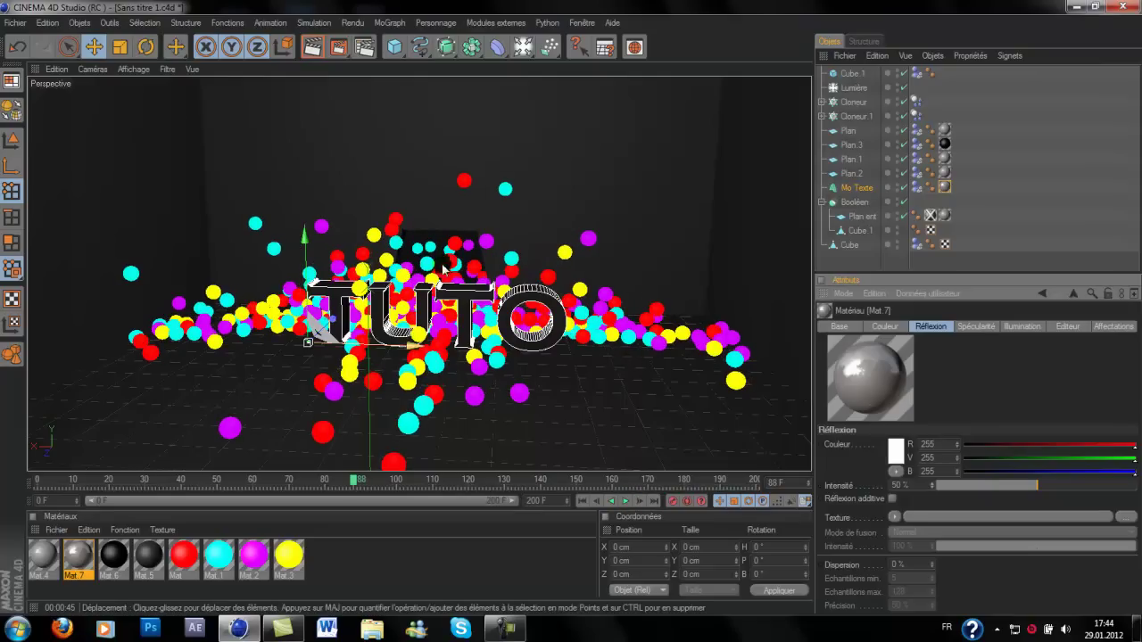
Orbit the perspective view to see the TUTO text at an angle and render the active view at frame 88
left_click_drag(794, 69, 745, 137)
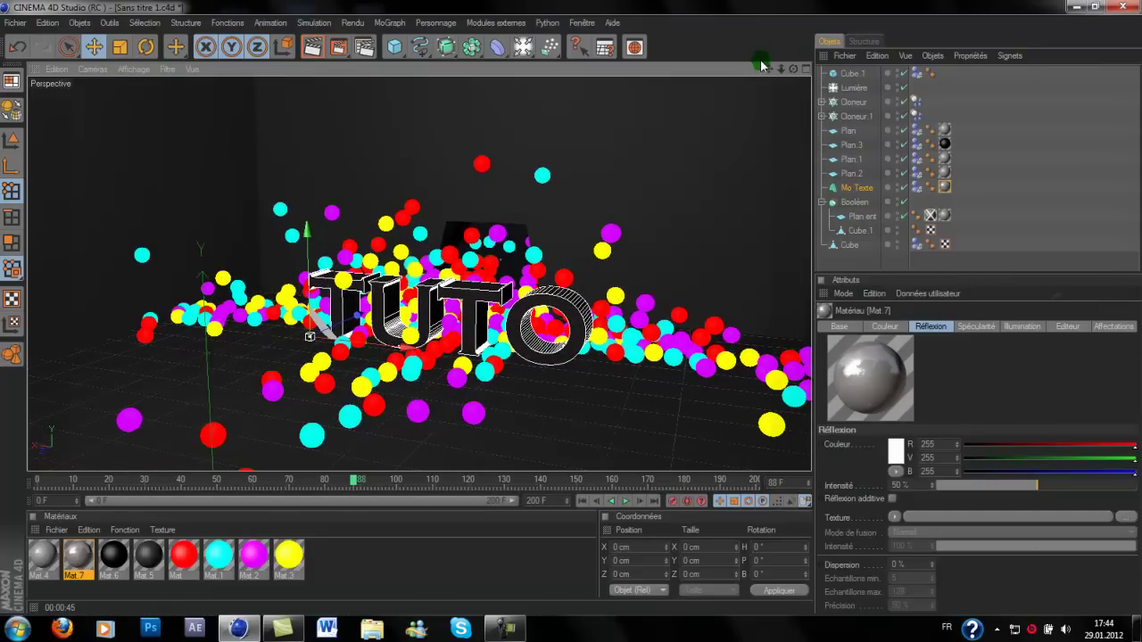
left_click_drag(766, 74, 625, 49)
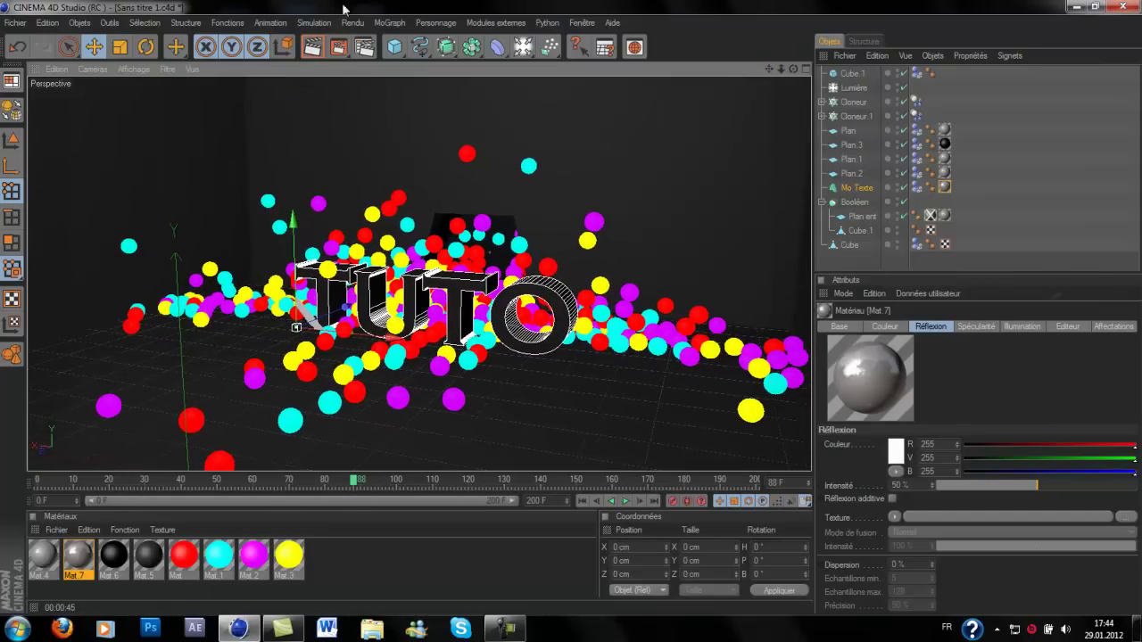
left_click(315, 48)
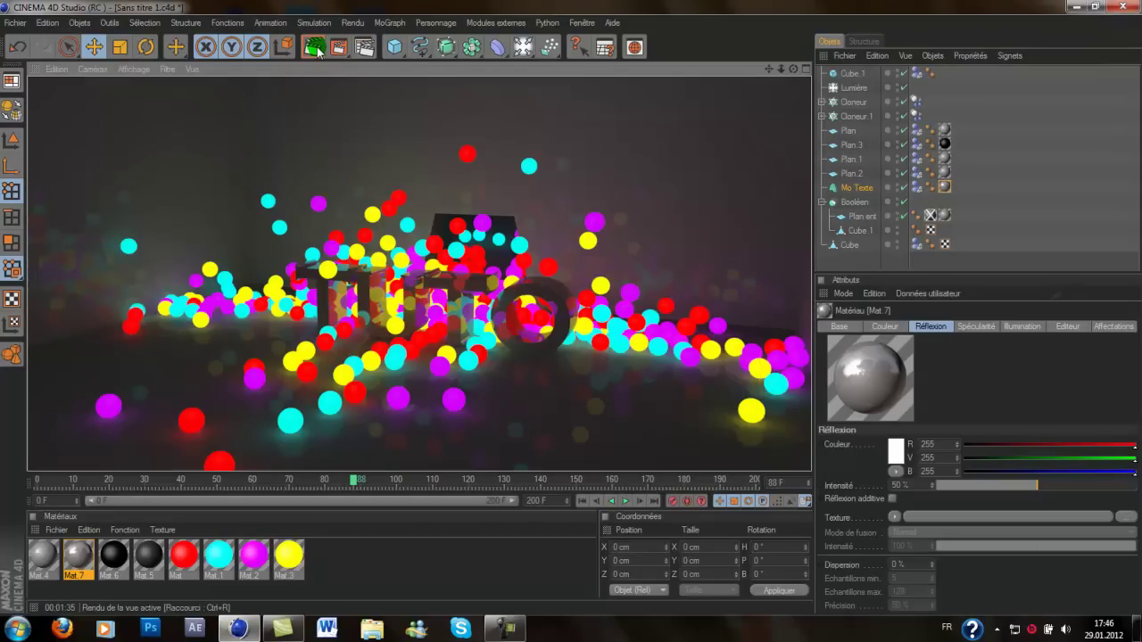
Darken the base colour of the TUTO text's material Mat.7 to dark grey, RGB 60, 58, 58
left_click(82, 555)
double_click(82, 556)
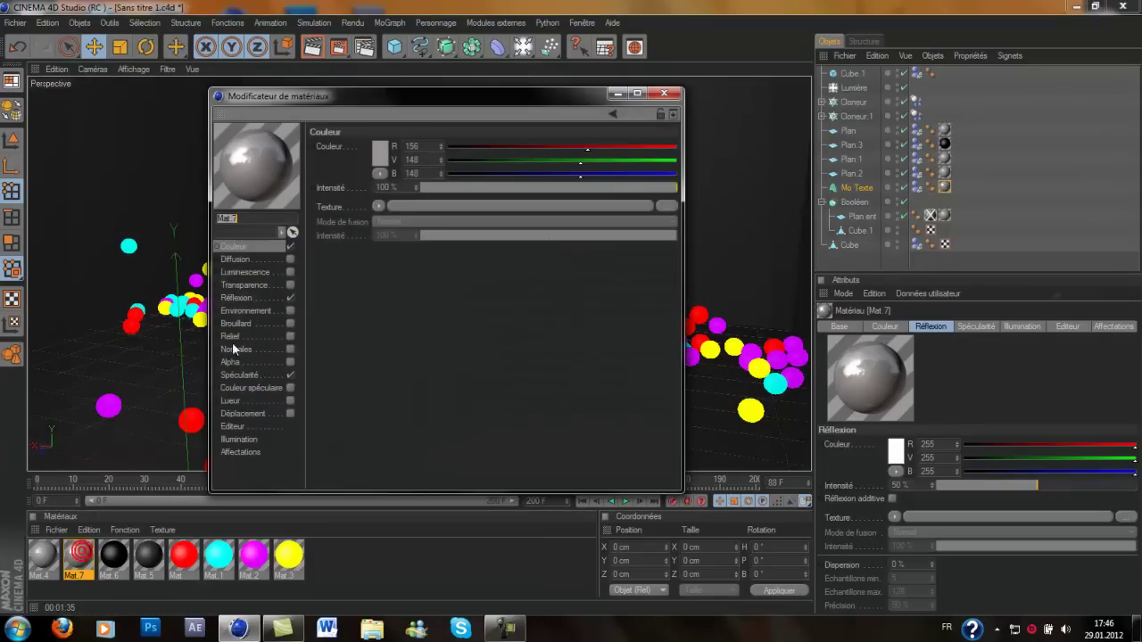
left_click(384, 161)
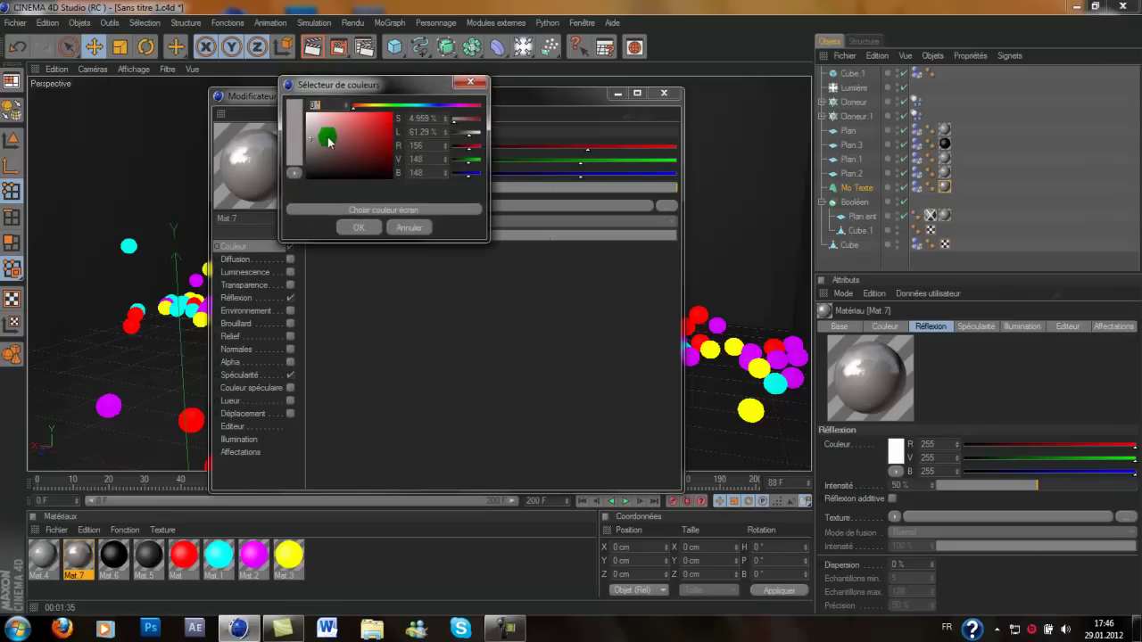
left_click_drag(311, 142, 307, 162)
left_click(343, 234)
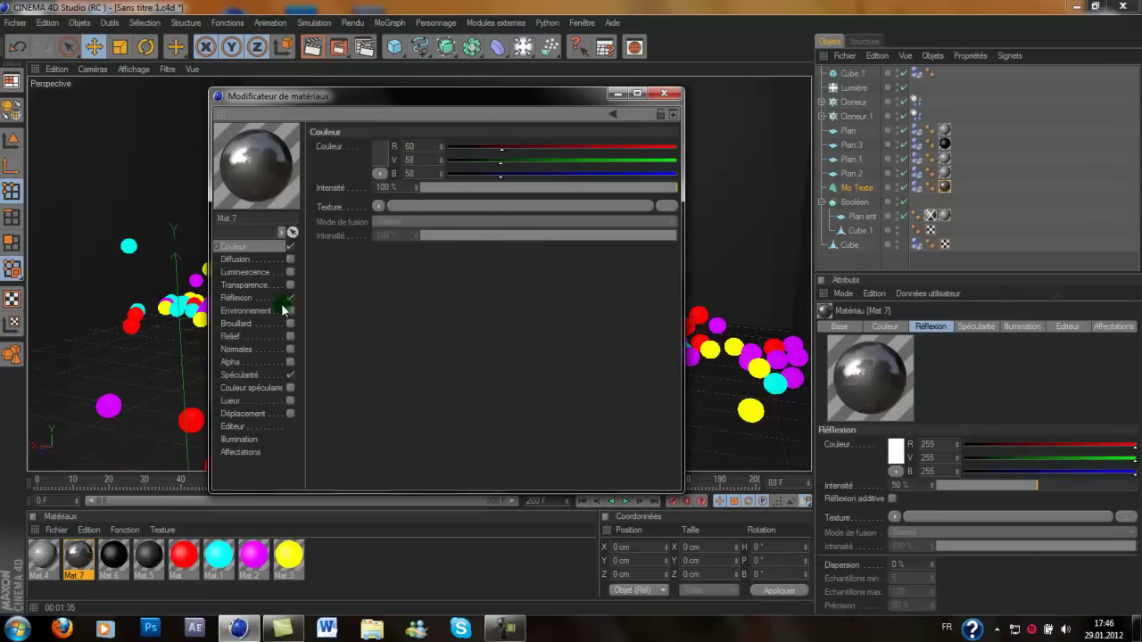
Set the reflection colour of material Mat.7 to dark grey, RGB 79, 79, 79, and close the material editor
left_click(279, 297)
left_click(387, 154)
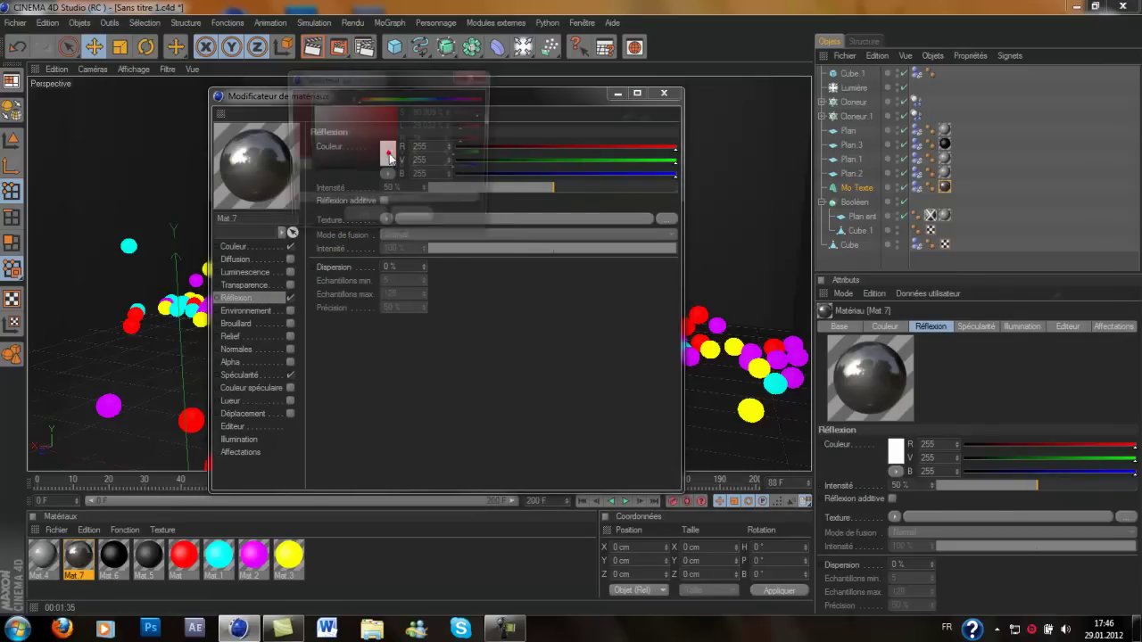
left_click(310, 157)
left_click(352, 220)
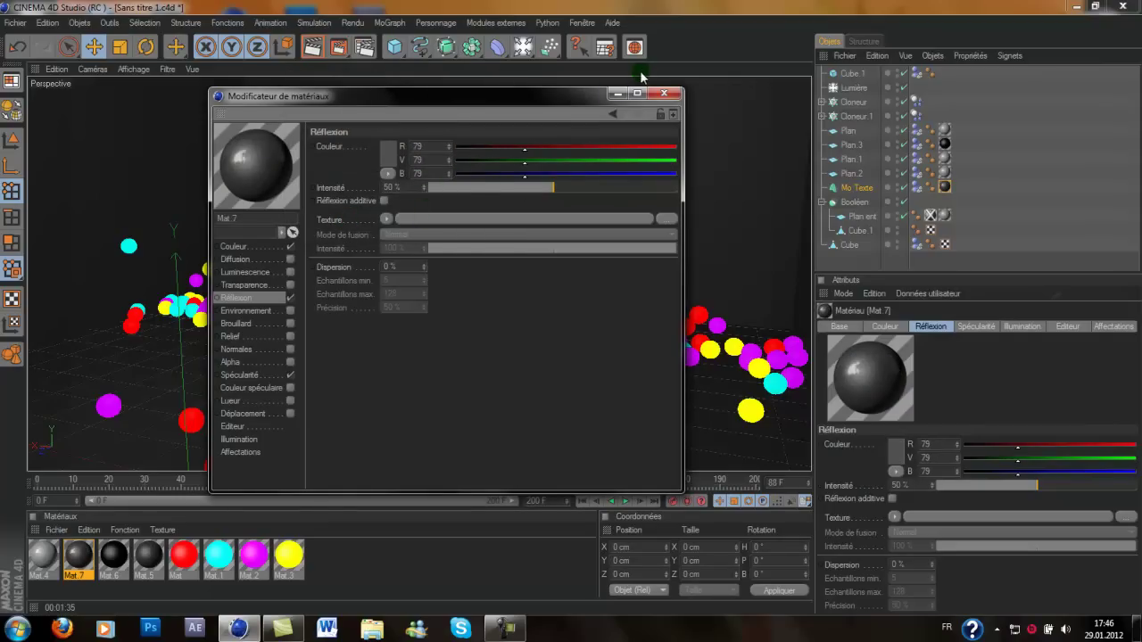
left_click(662, 95)
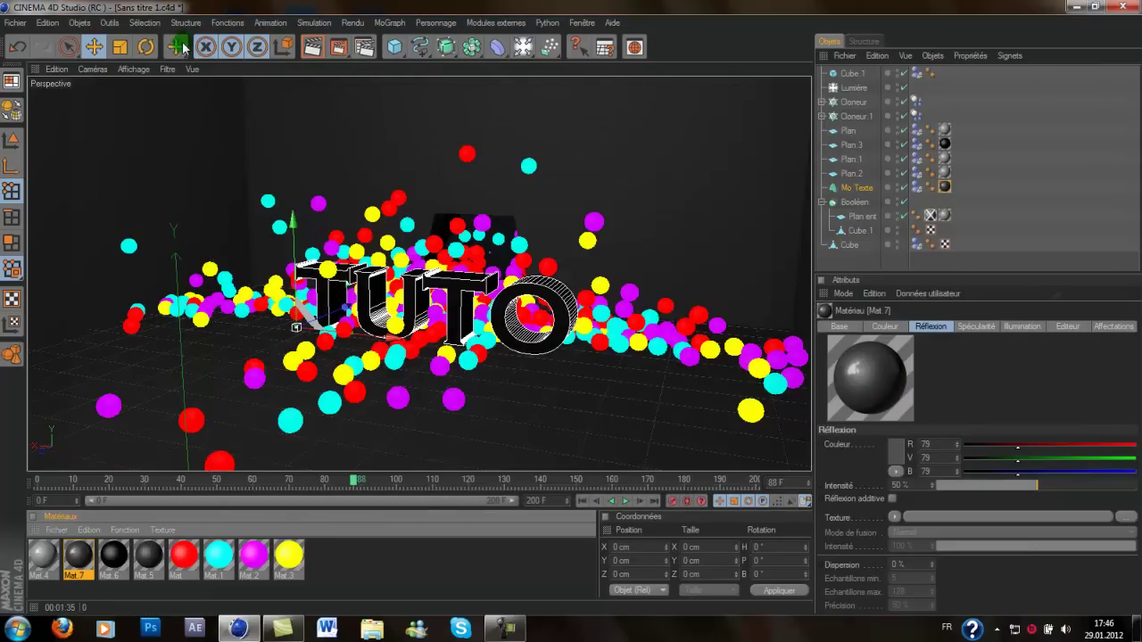
Render only the region around the TUTO text to check its darkened material
left_click_drag(343, 60, 370, 65)
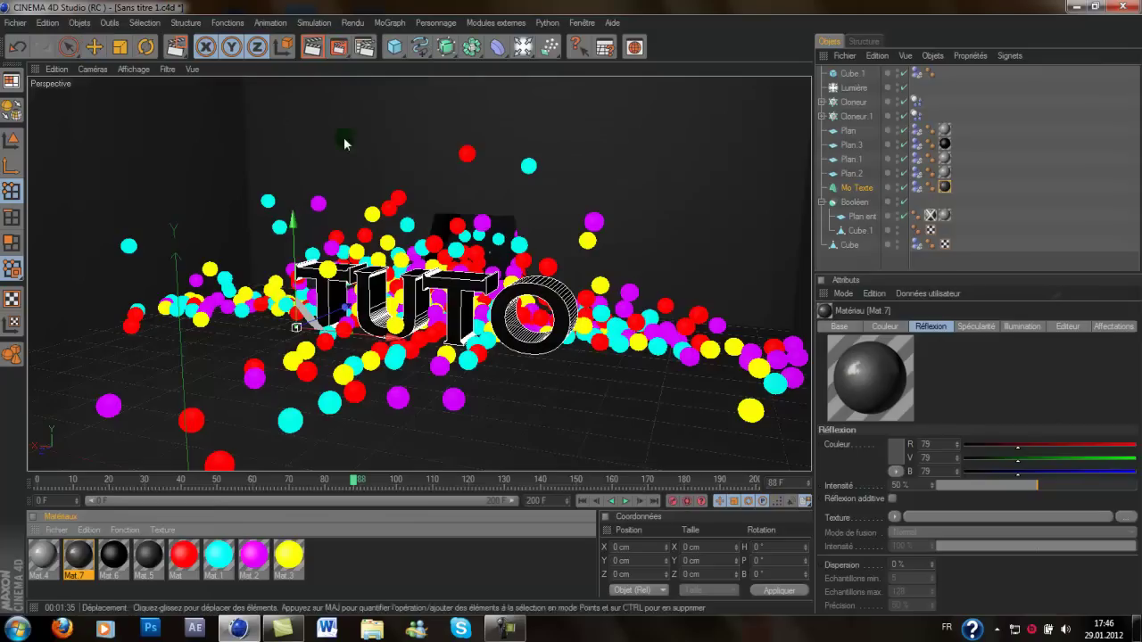
left_click_drag(310, 237, 609, 367)
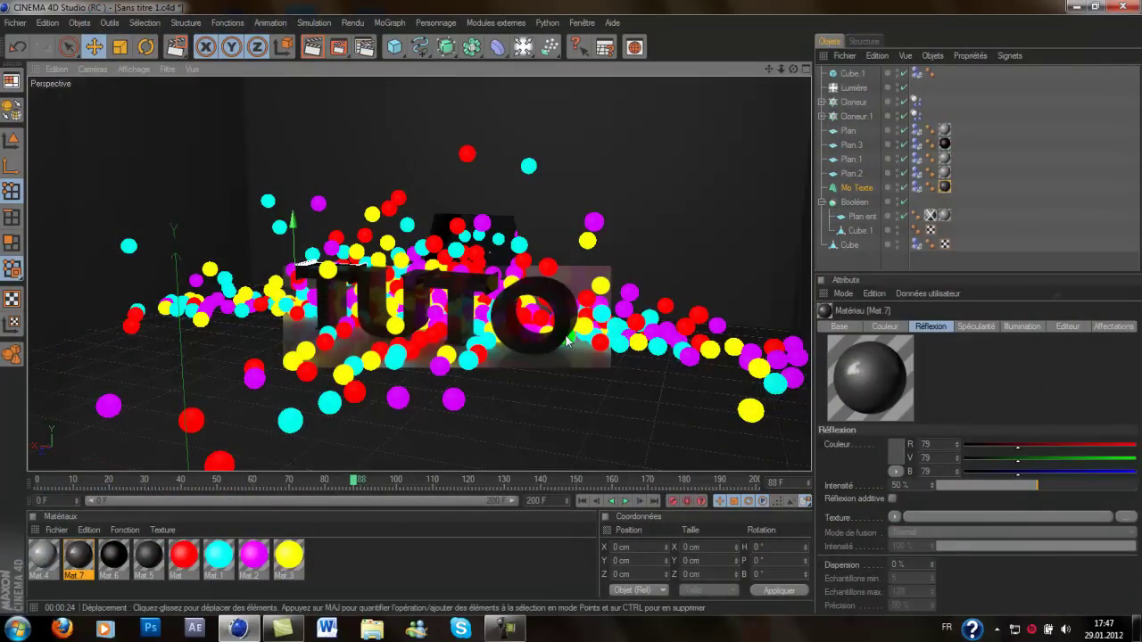
scroll(505, 349, "up", 3)
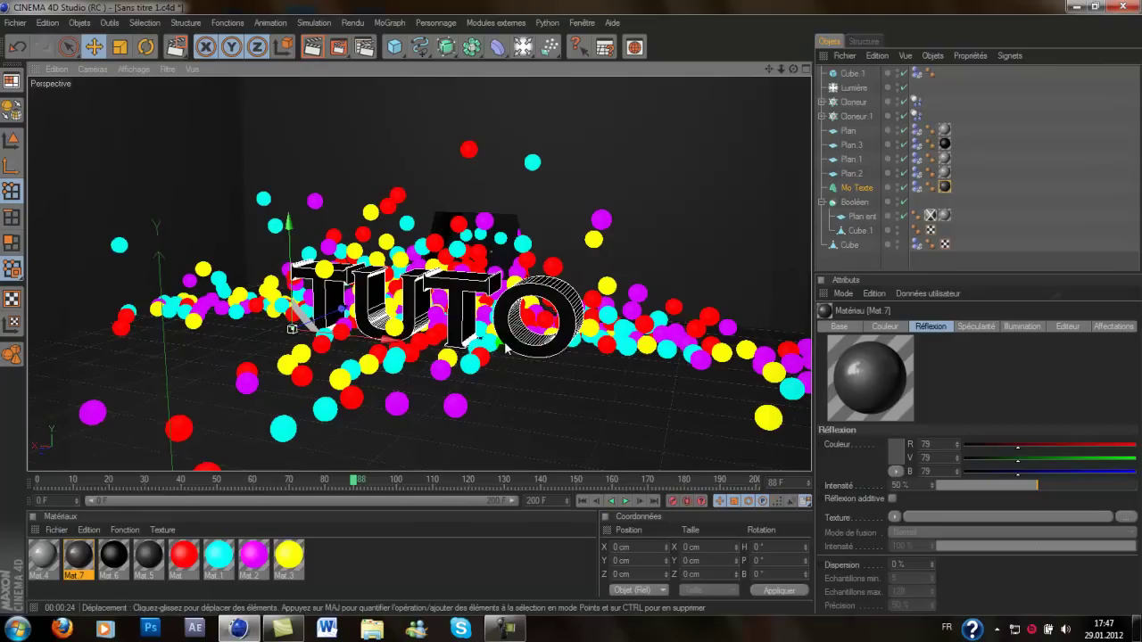
scroll(505, 349, "down", 1)
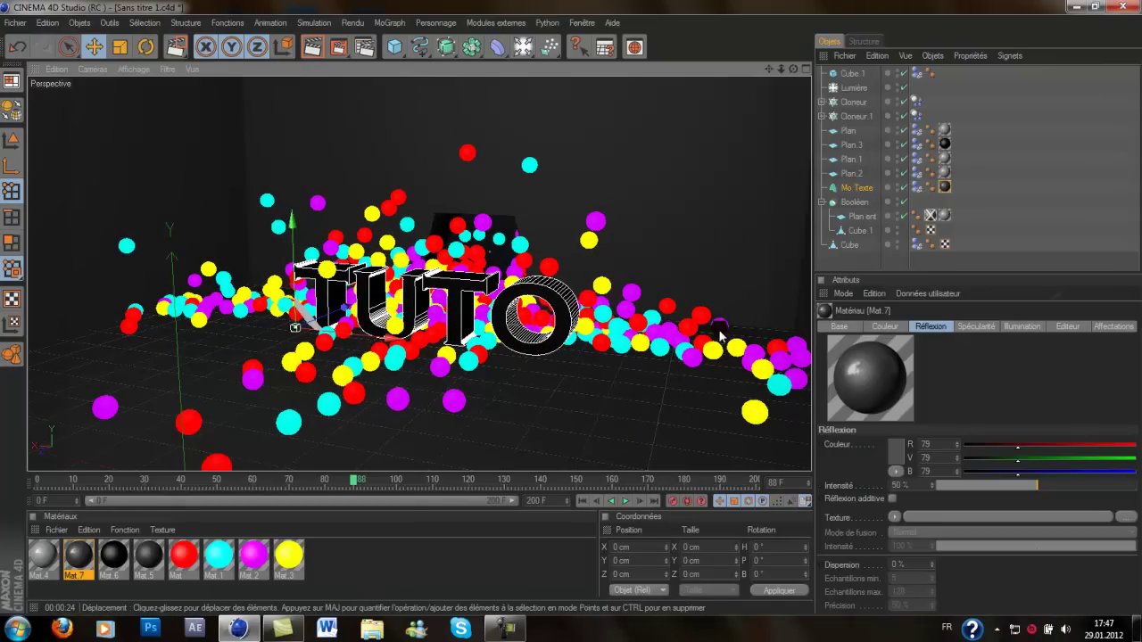
Find the yellow balls' material Mat.3 within the Cloneur object and set its base colour to blue, RGB 0, 12, 255
left_click(853, 102)
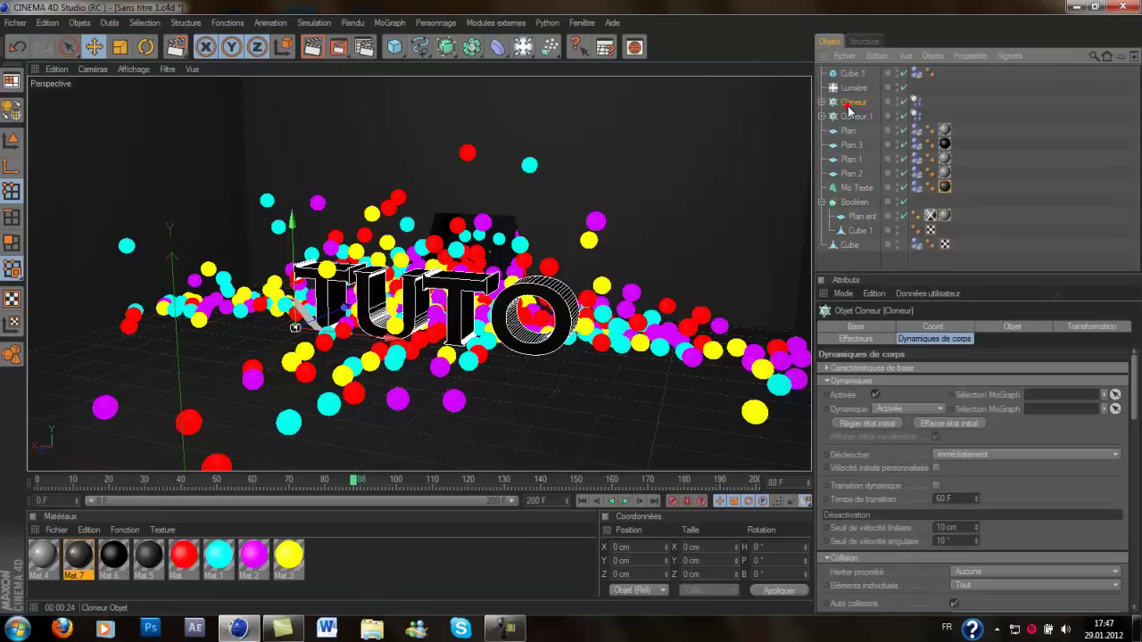
left_click(822, 102)
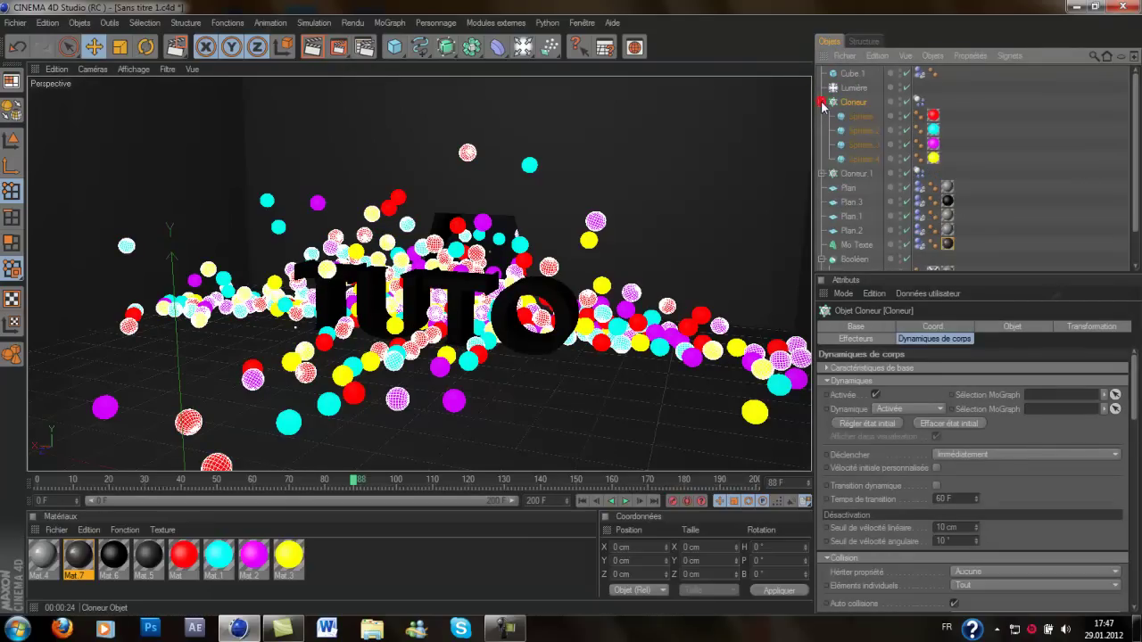
left_click(859, 116)
left_click(862, 131)
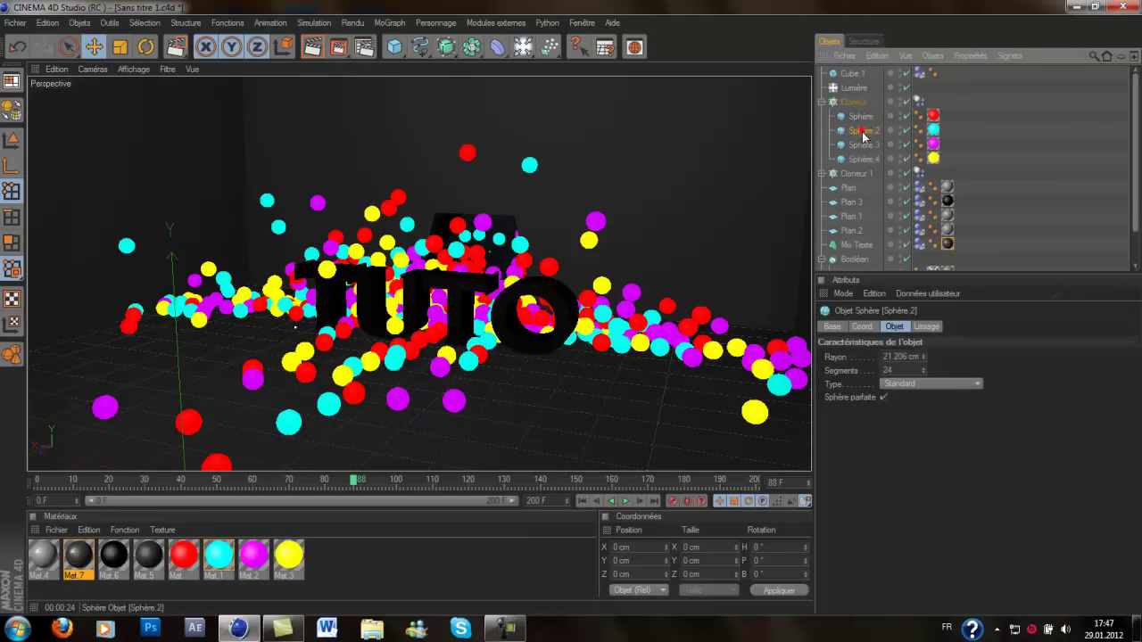
double_click(935, 132)
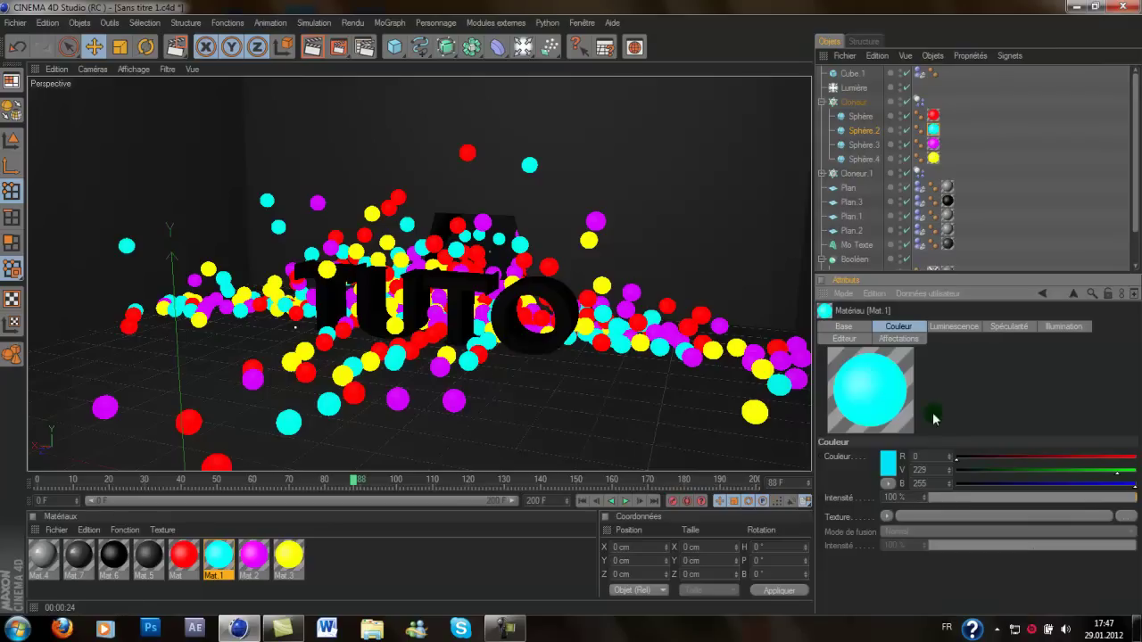
left_click(933, 160)
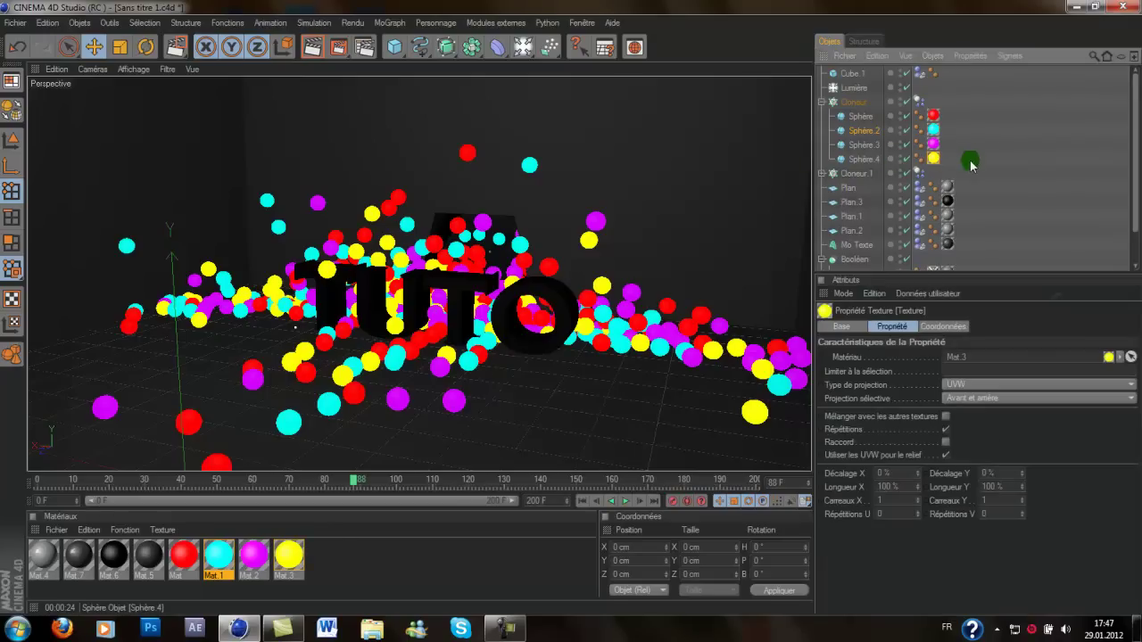
left_click(289, 557)
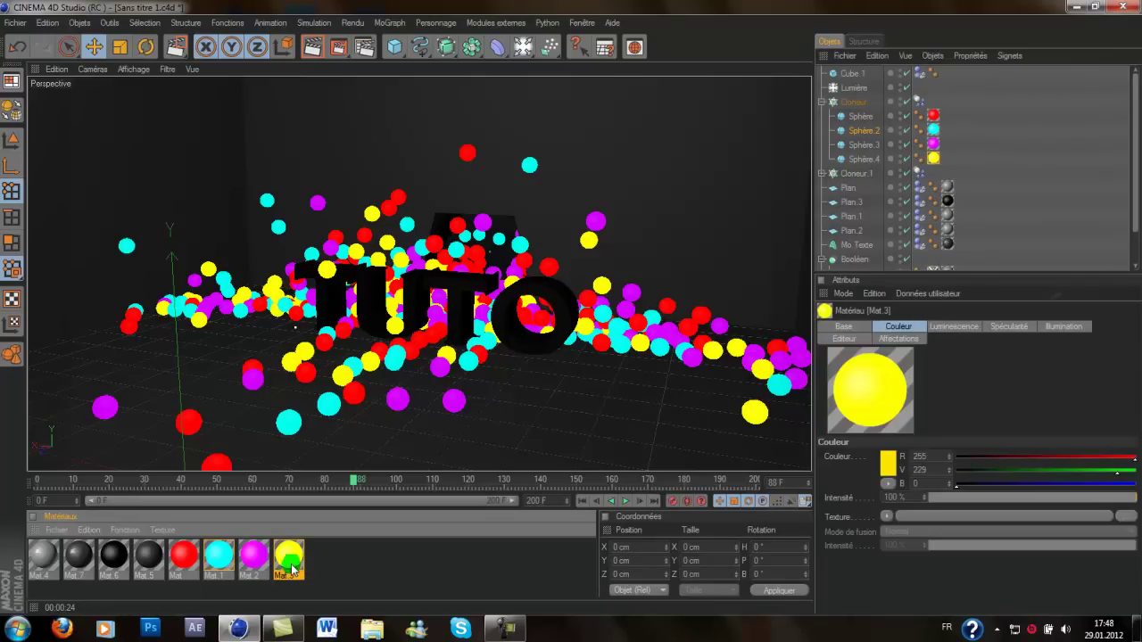
left_click(887, 467)
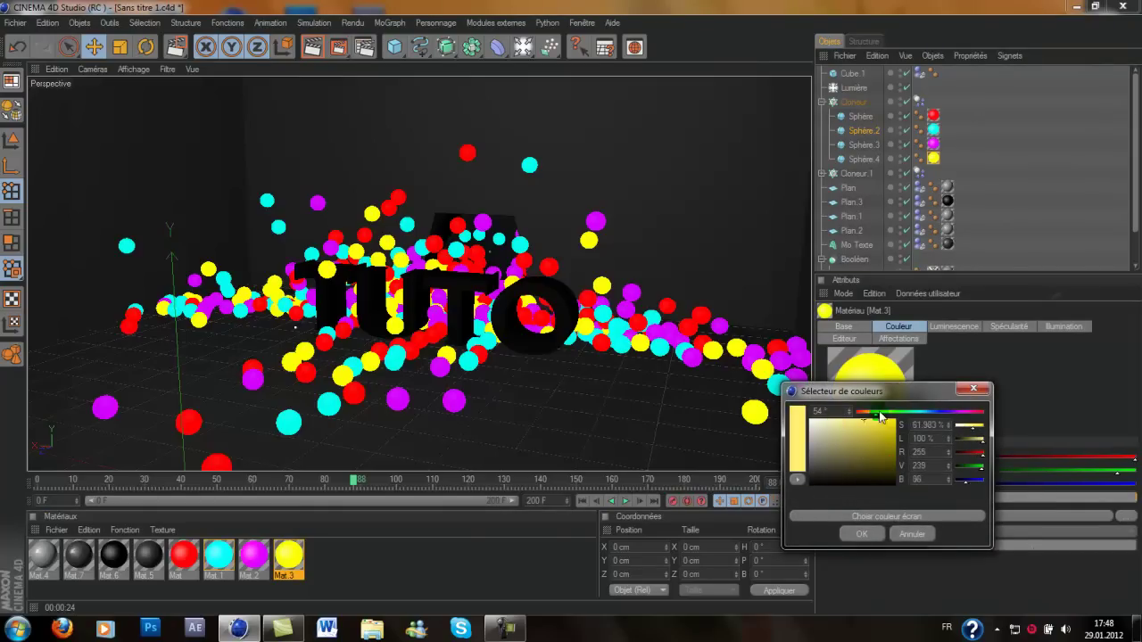
left_click_drag(934, 411, 940, 414)
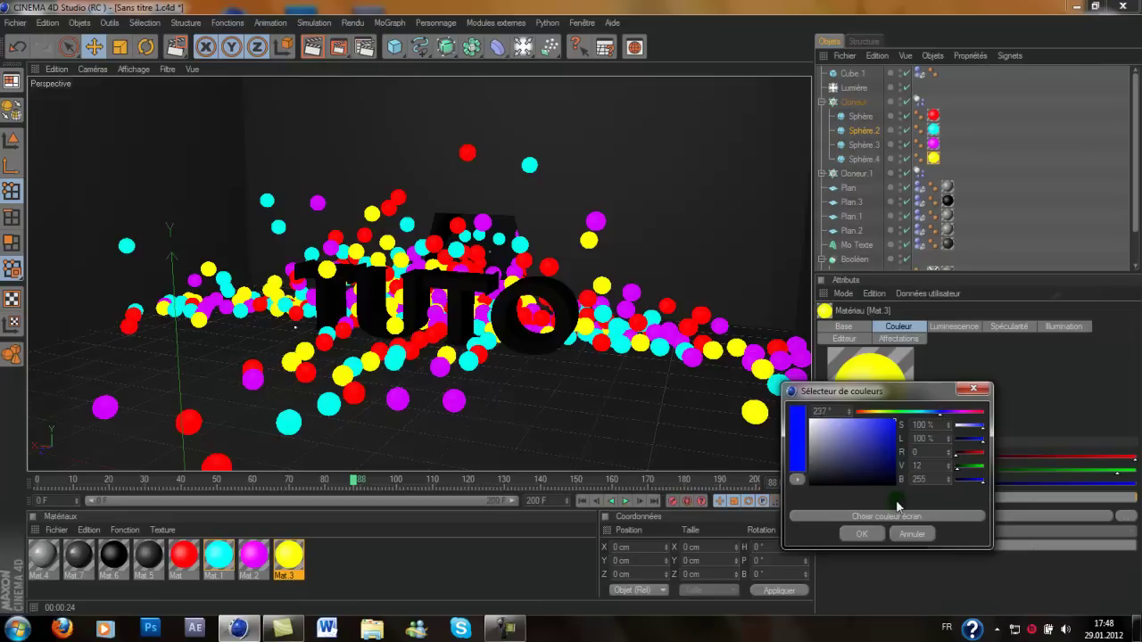
left_click(862, 534)
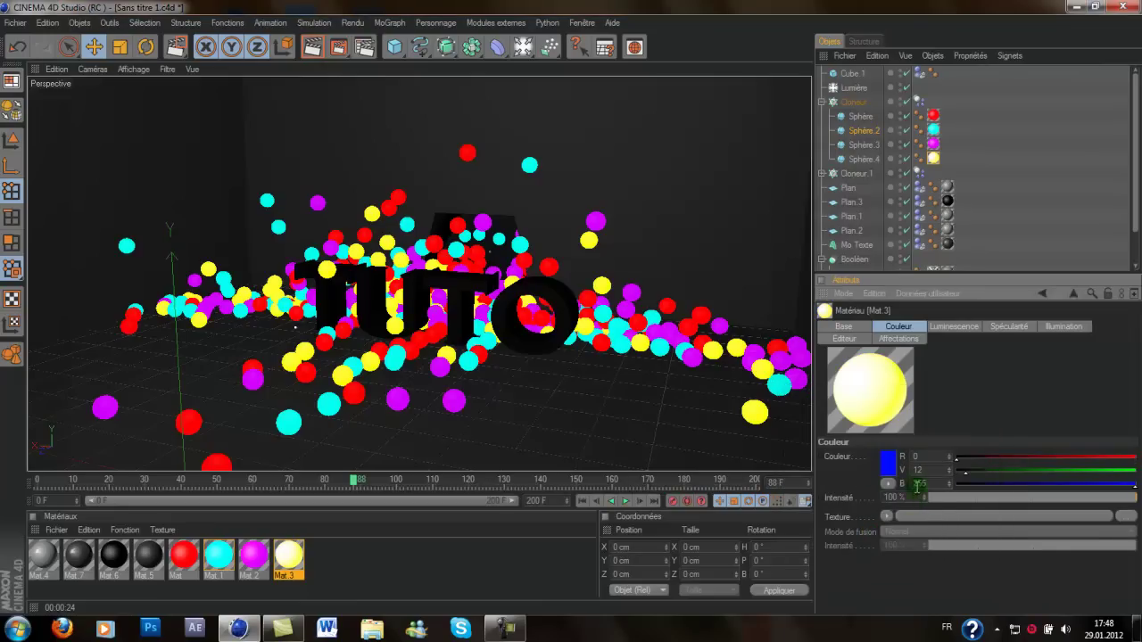
Set the luminescence colour of material Mat.3 to blue, RGB 0, 12, 255, and collapse the Cloneur hierarchy
left_click(962, 326)
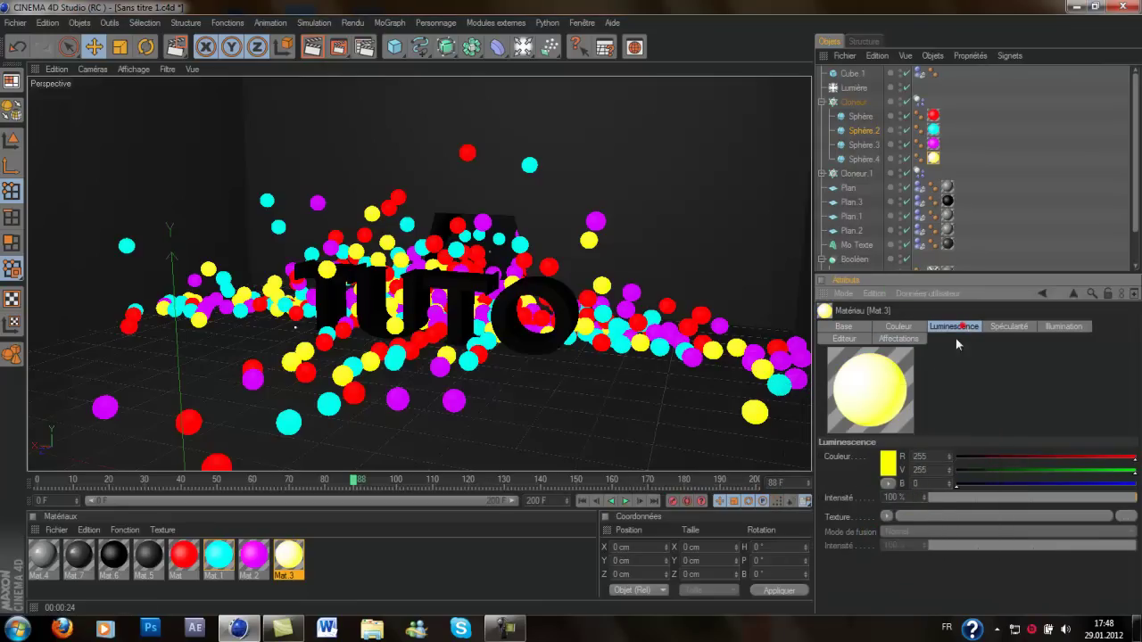
left_click(889, 468)
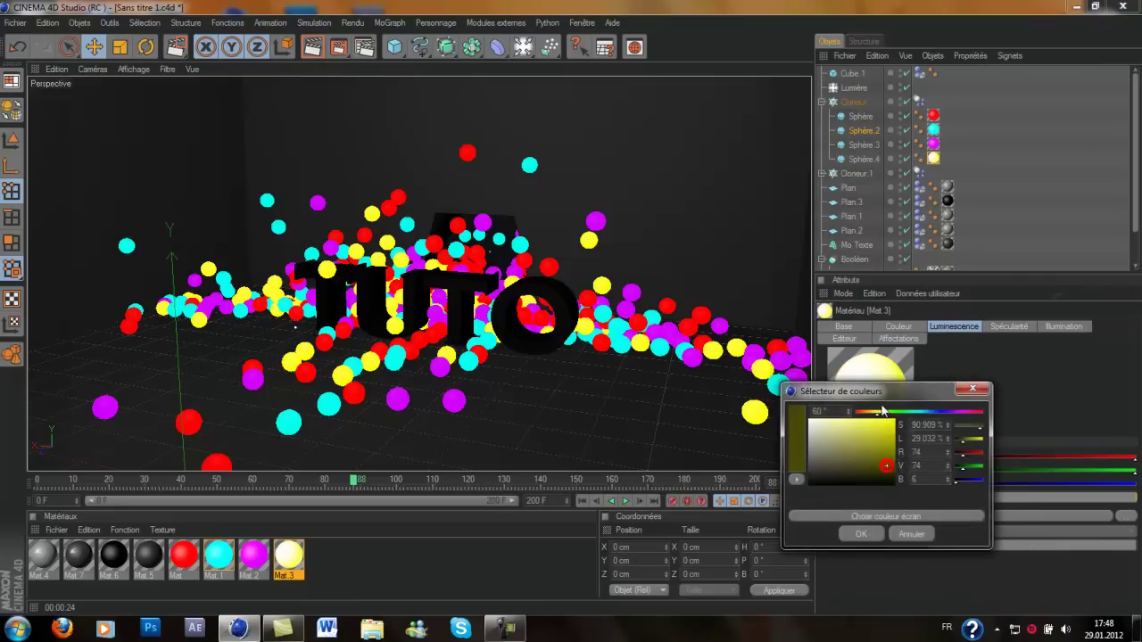
left_click(937, 412)
left_click(870, 535)
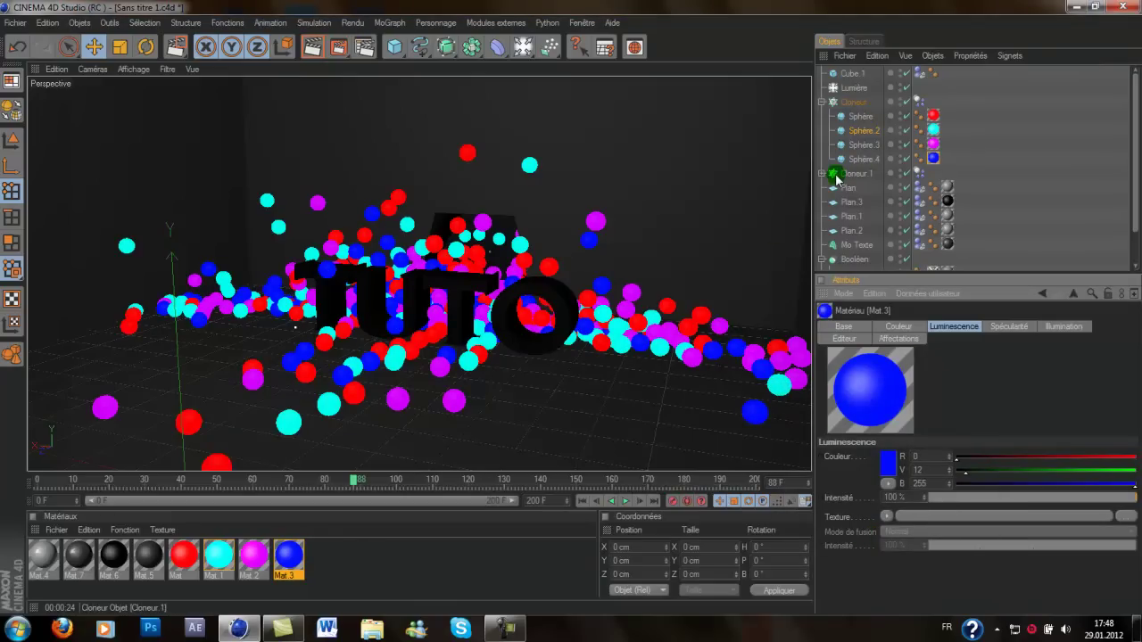
left_click(821, 101)
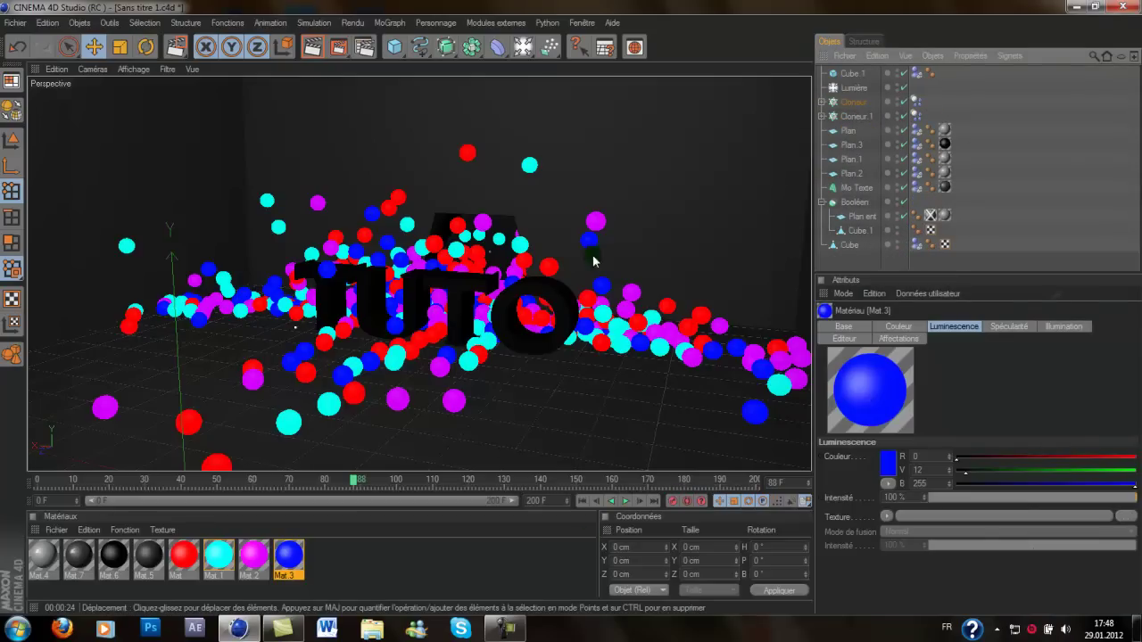
Render the region around the TUTO text and nearby balls to check the new blue glow
left_click(176, 46)
left_click_drag(263, 221, 587, 433)
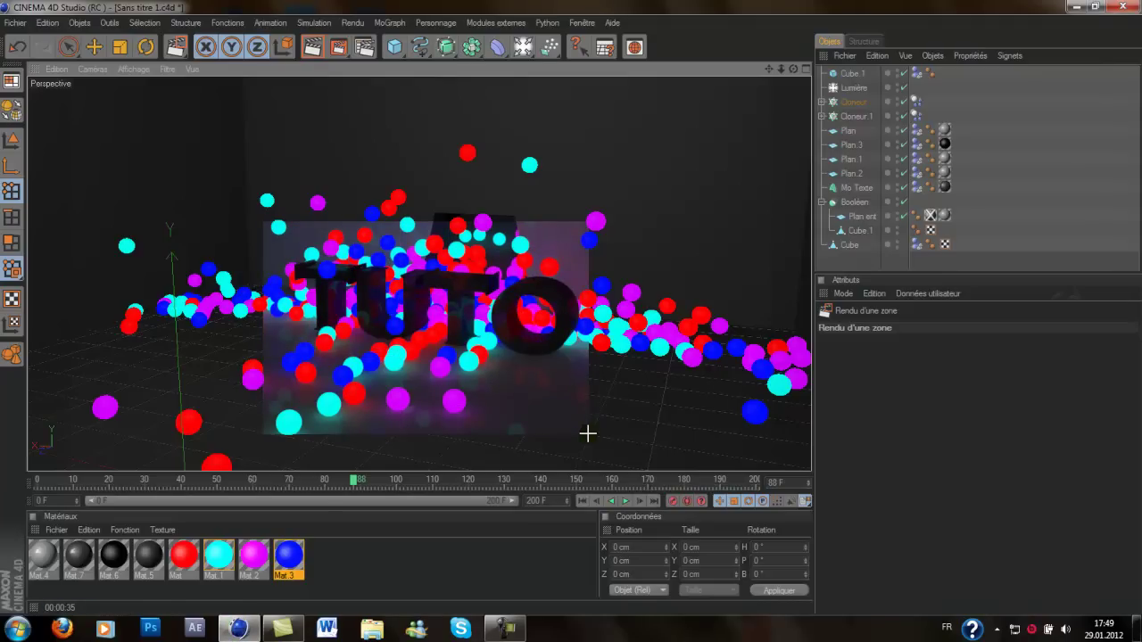
left_click(868, 409)
Select the Mo Texte object and reframe the perspective view on the TUTO text and scattered balls at an angle
left_click(854, 102)
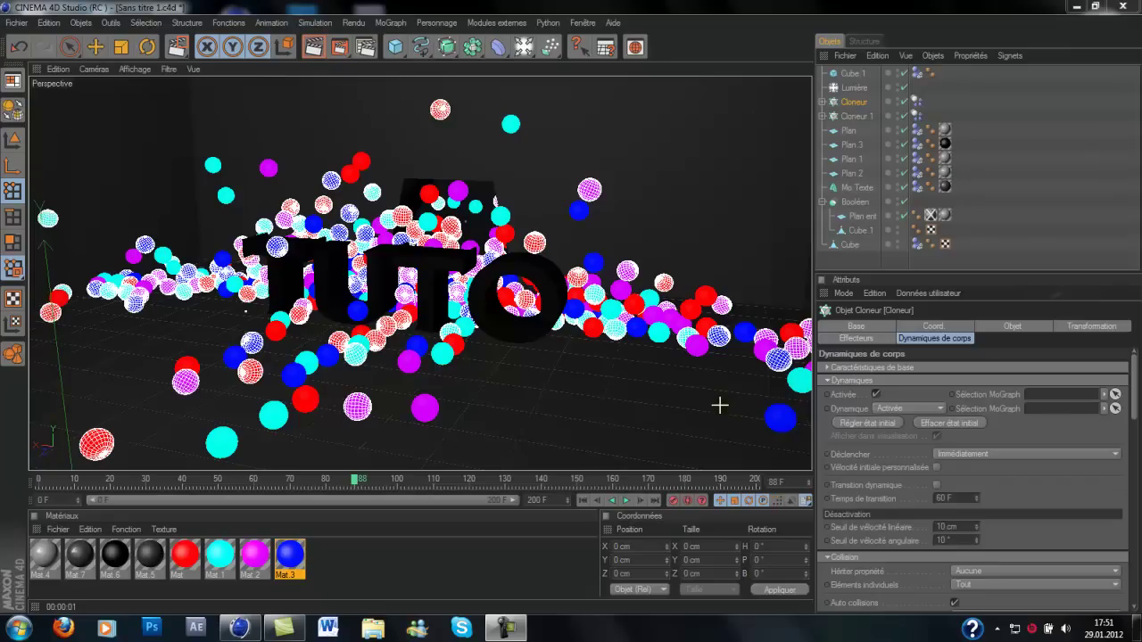
mouse_move(794, 69)
left_mouse_down()
mouse_move(780, 61)
mouse_move(795, 72)
left_mouse_up()
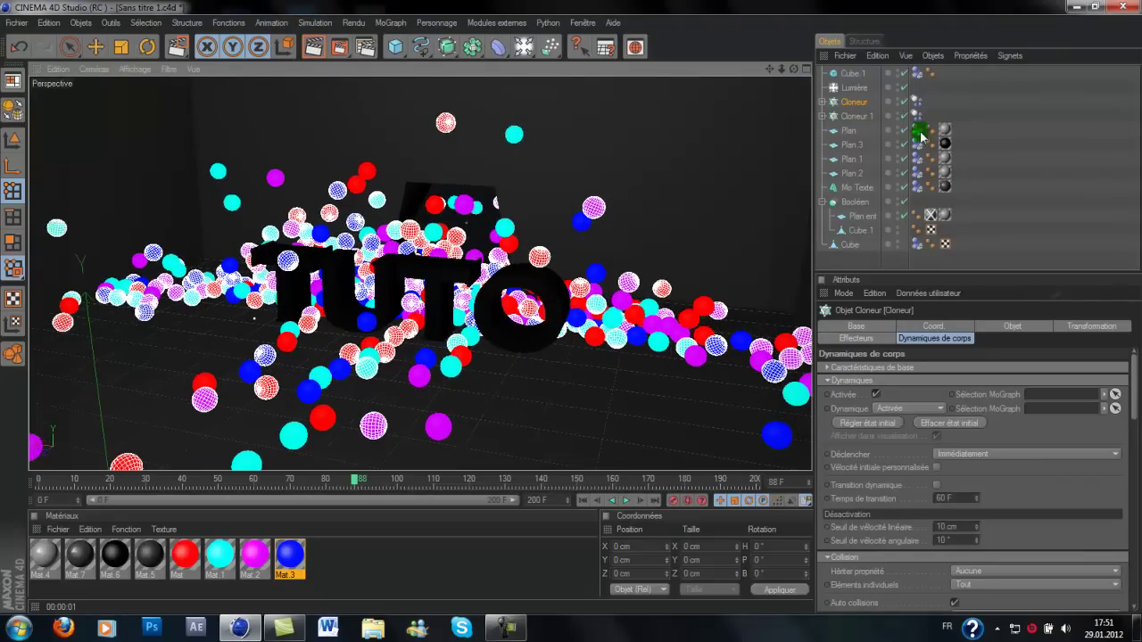
left_click(851, 200)
left_click(851, 186)
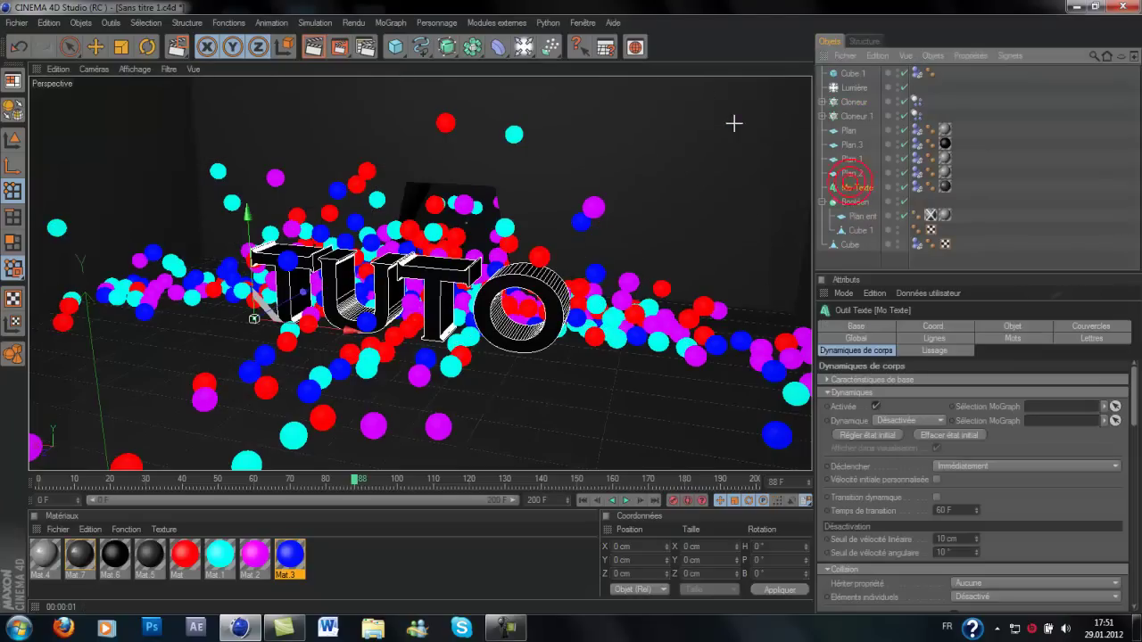
mouse_move(793, 70)
left_mouse_down()
mouse_move(805, 66)
mouse_move(781, 69)
left_mouse_up()
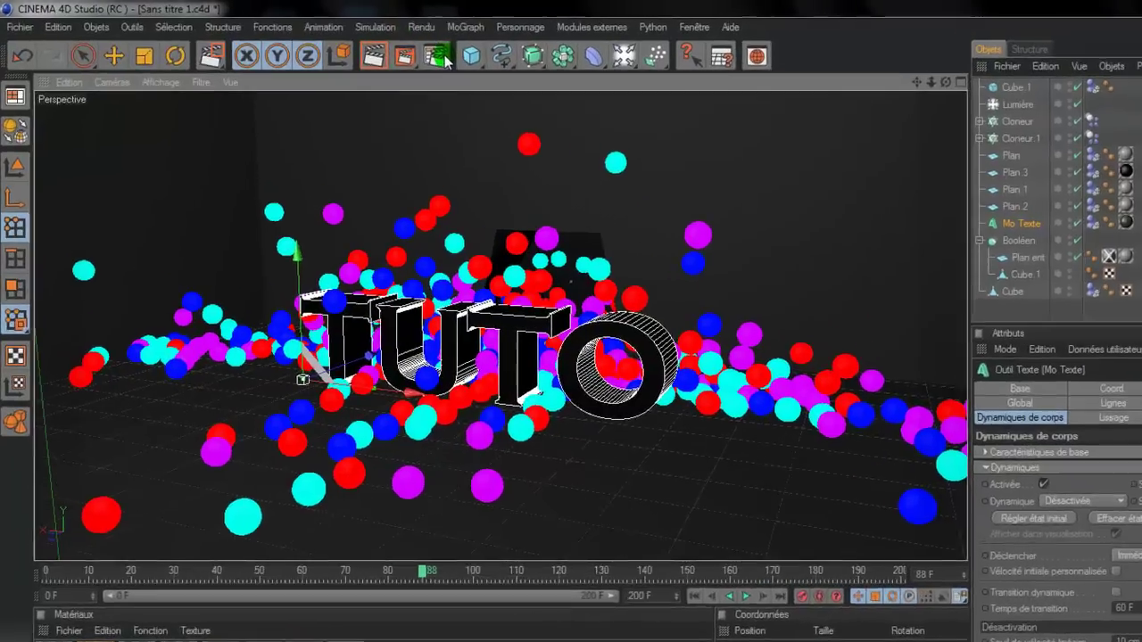
Review the output size, frame range and save options in the render settings, and close them
left_click(439, 56)
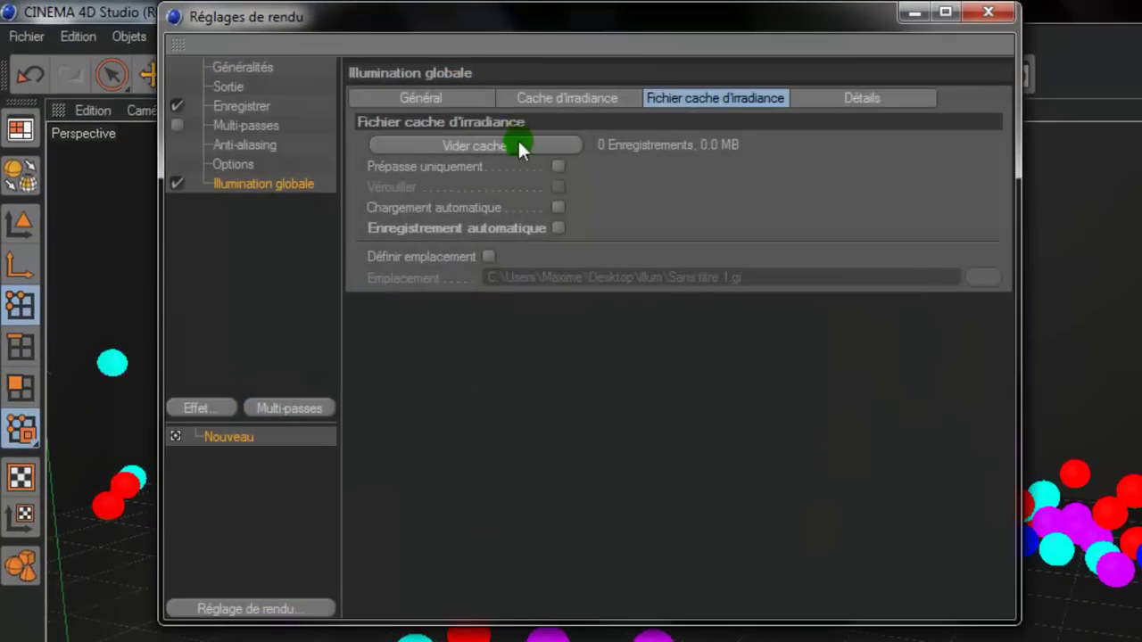
left_click(225, 73)
left_click(227, 87)
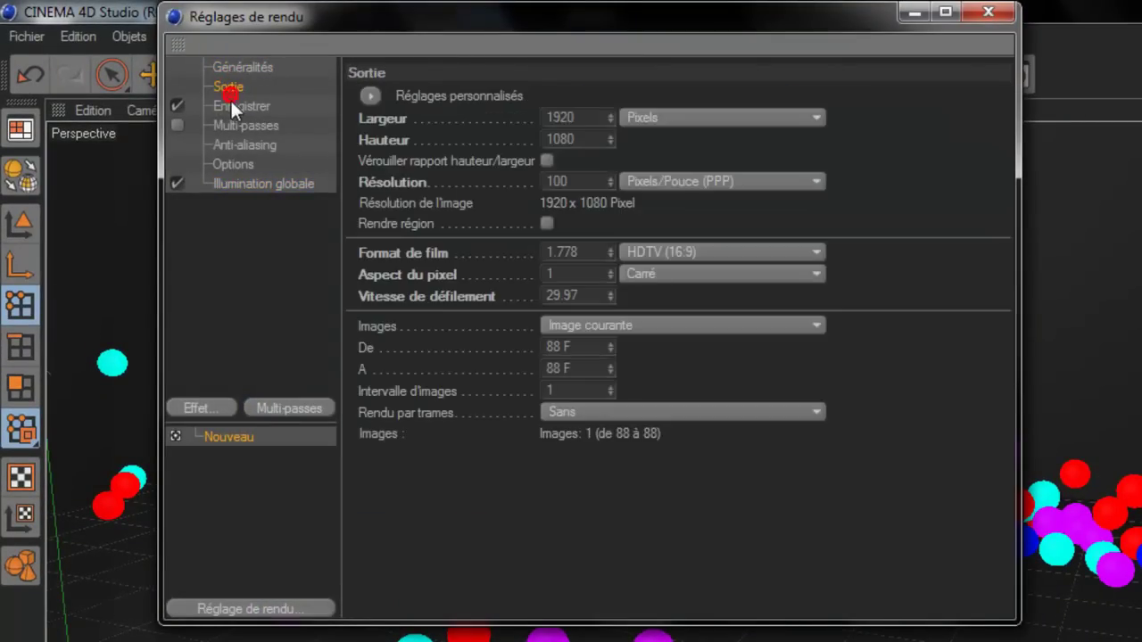
left_click(233, 106)
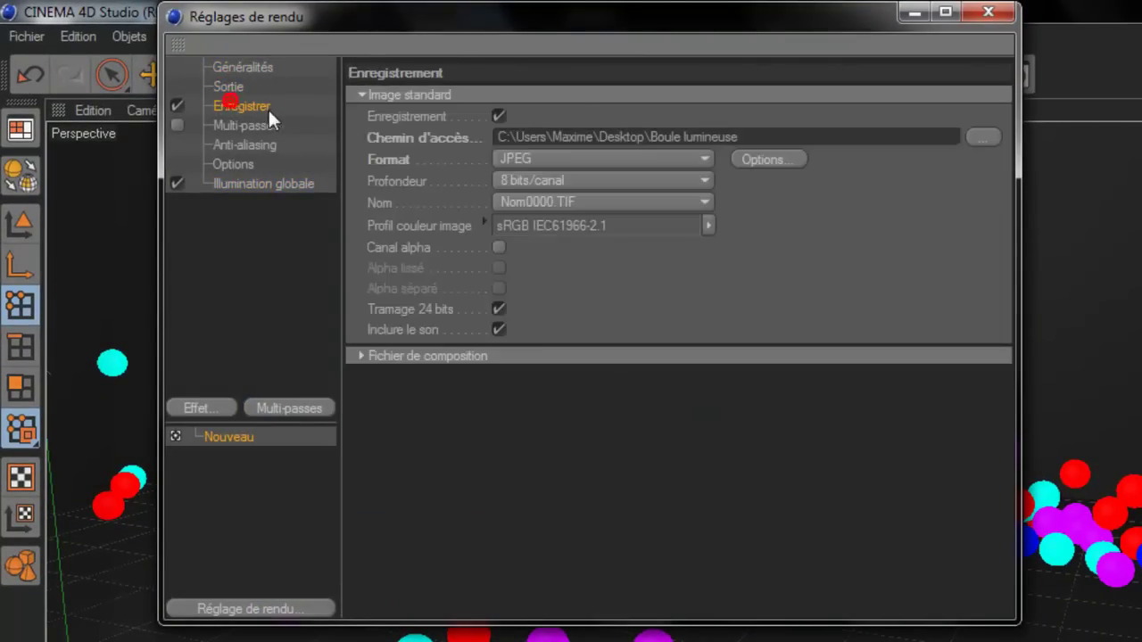
left_click(985, 10)
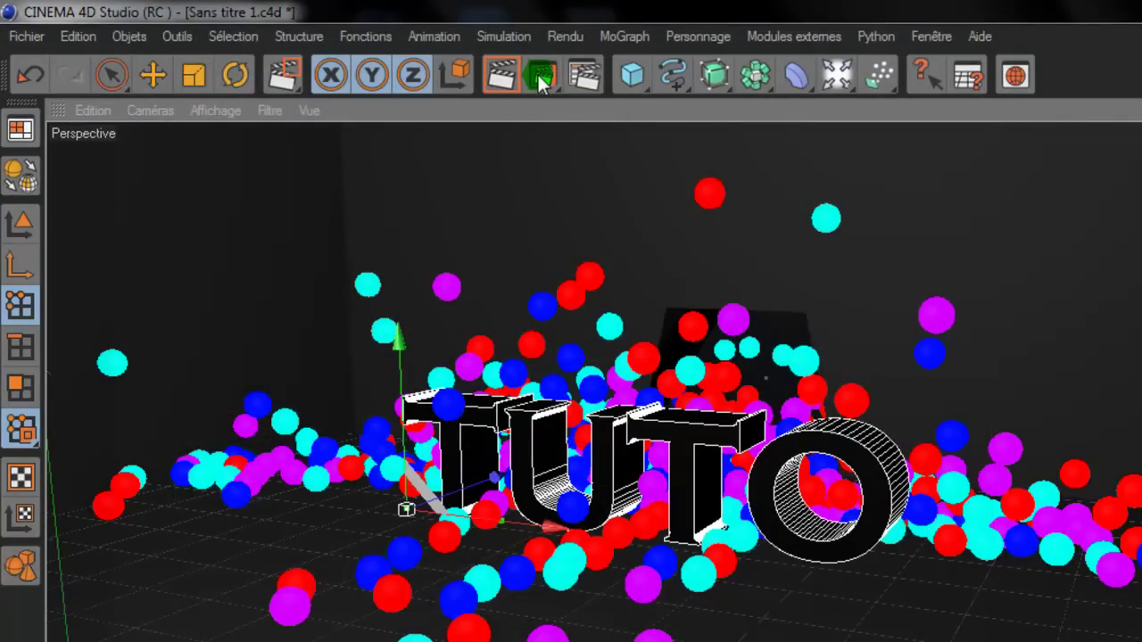